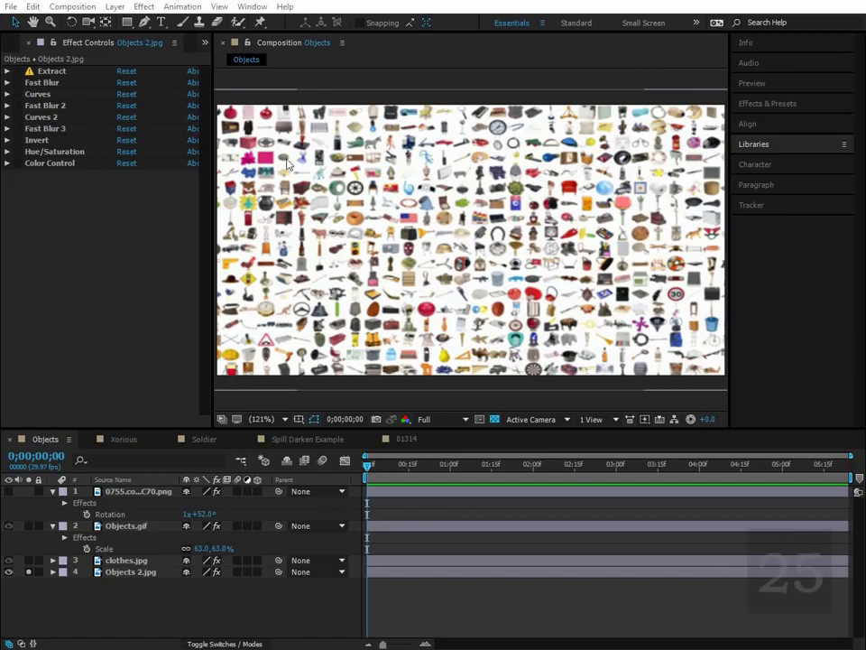
Step: Enable Extract, Fast Blur, Curves, Fast Blur 2, Curves 2 and Fast Blur 3 on the Objects 2.jpg layer
left_click(18, 69)
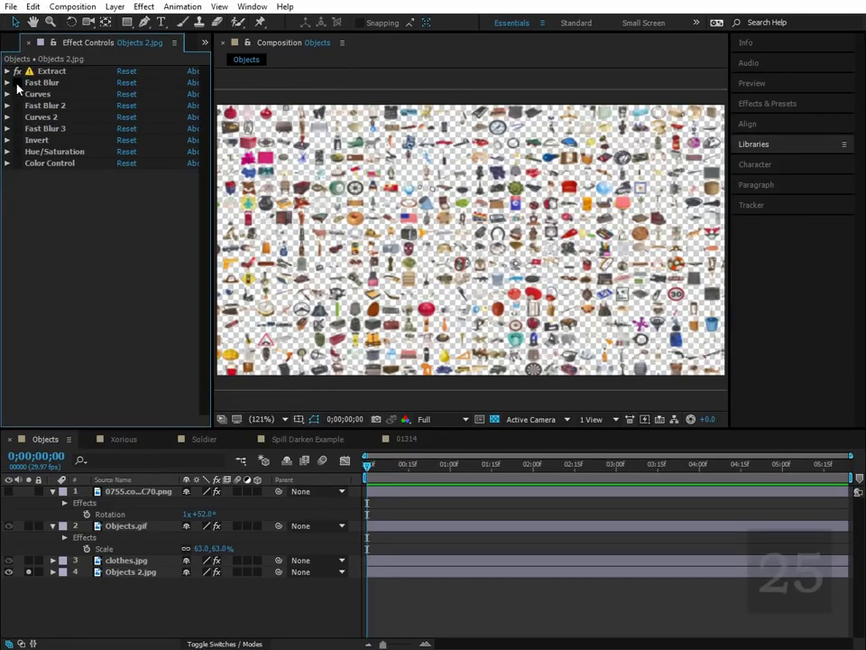
left_click(17, 82)
left_click(17, 94)
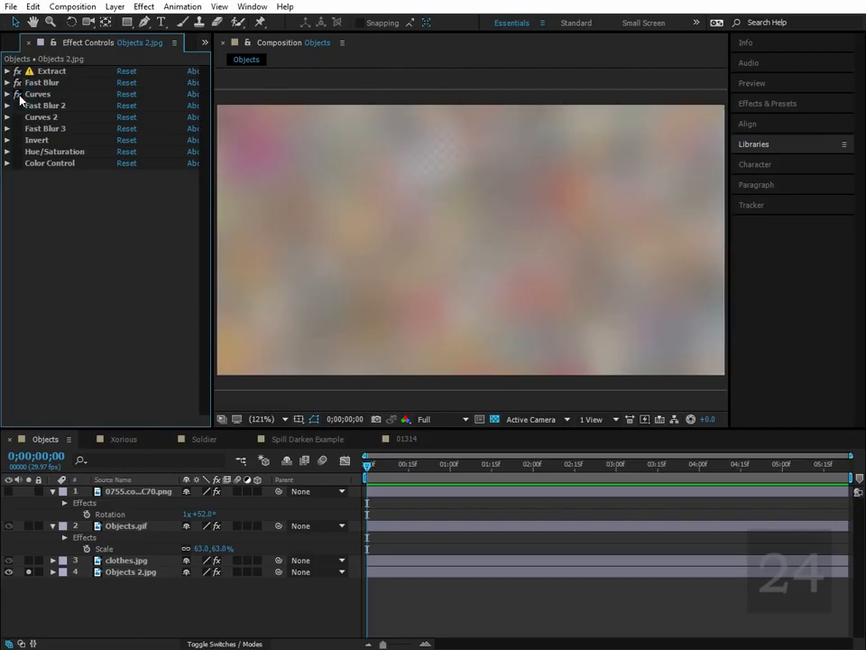
left_click(16, 105)
left_click(16, 118)
left_click(16, 128)
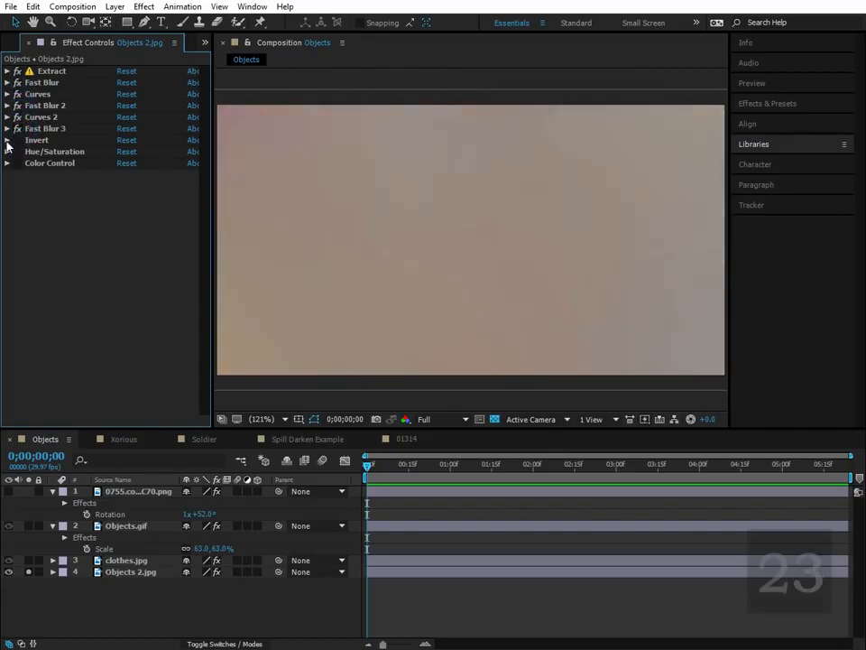
Step: Enable the Hue/Saturation effect and the Hue-channel Invert effect on the Objects 2.jpg layer
left_click(8, 141)
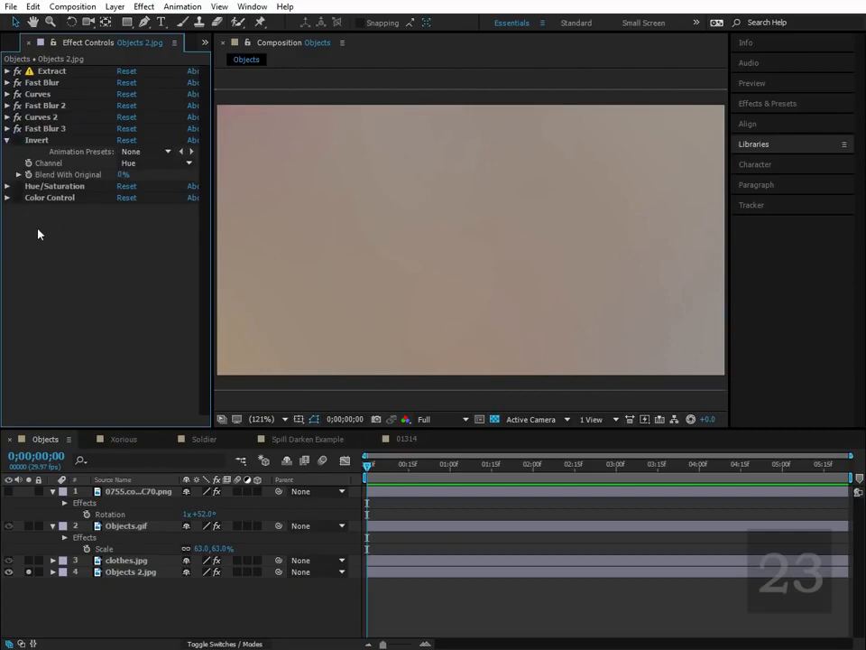
left_click(15, 186)
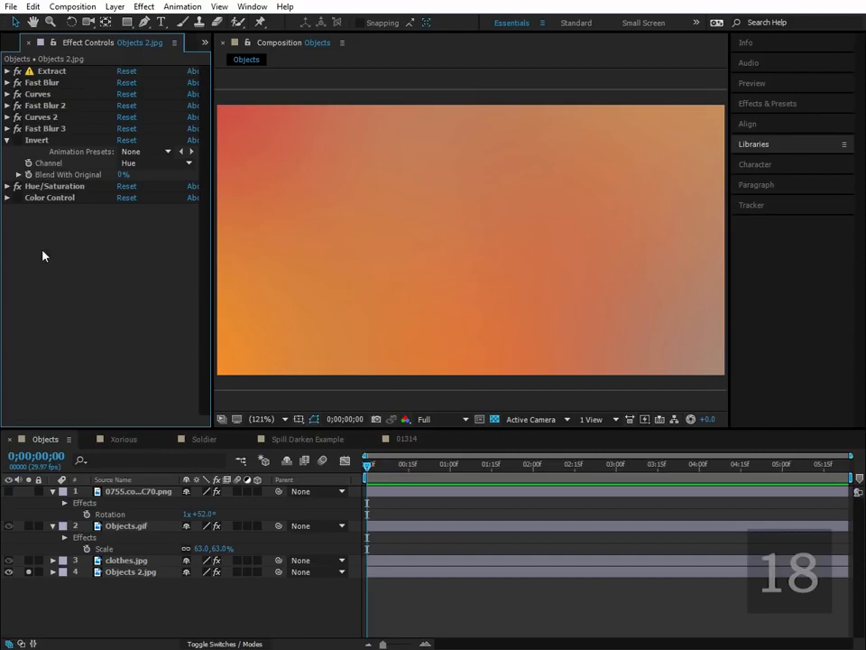
left_click(33, 143)
left_click(72, 249)
left_click(27, 143)
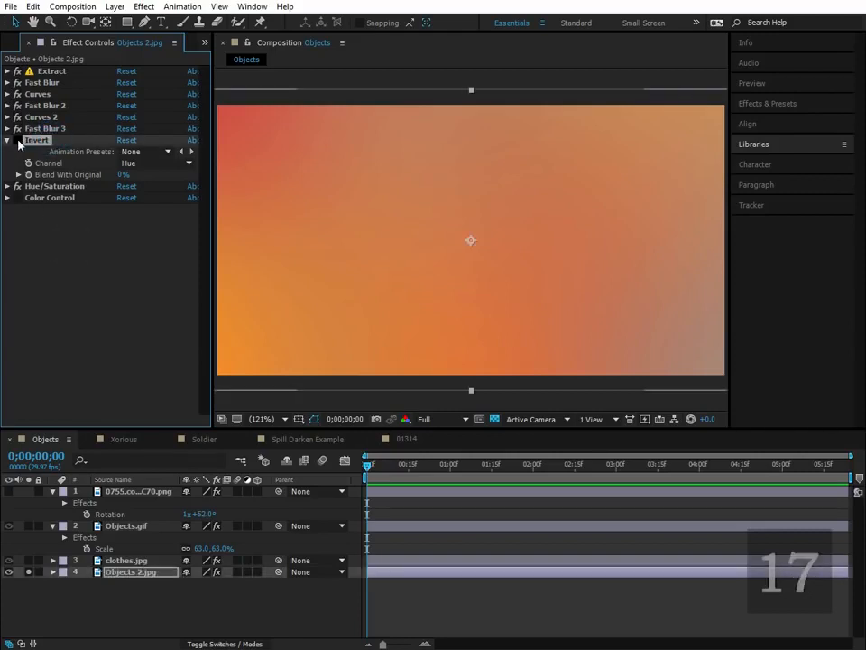
left_click(17, 140)
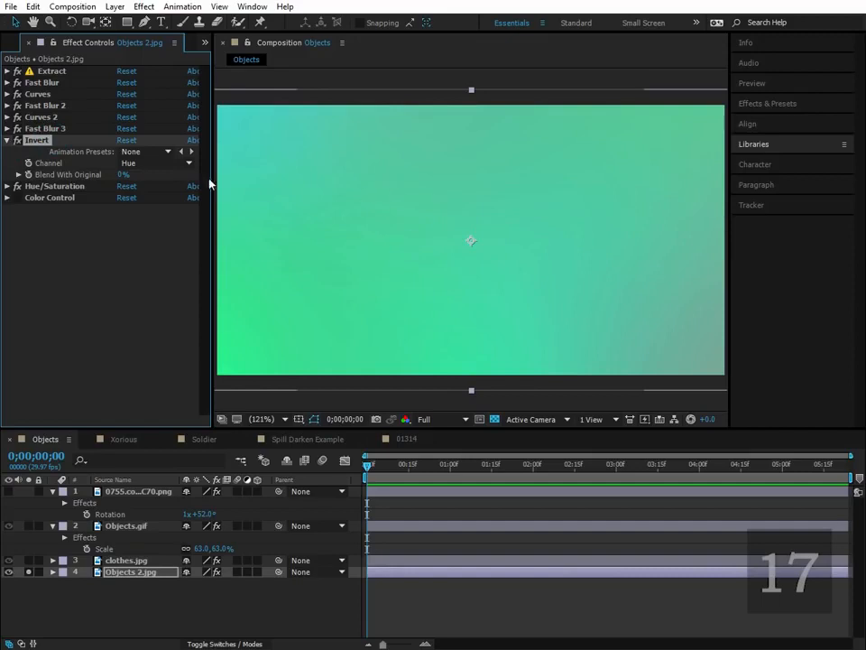
Step: Sample the blended green near the image centre into the Color Control effect and inspect the colour's values
left_click(36, 215)
left_click(7, 198)
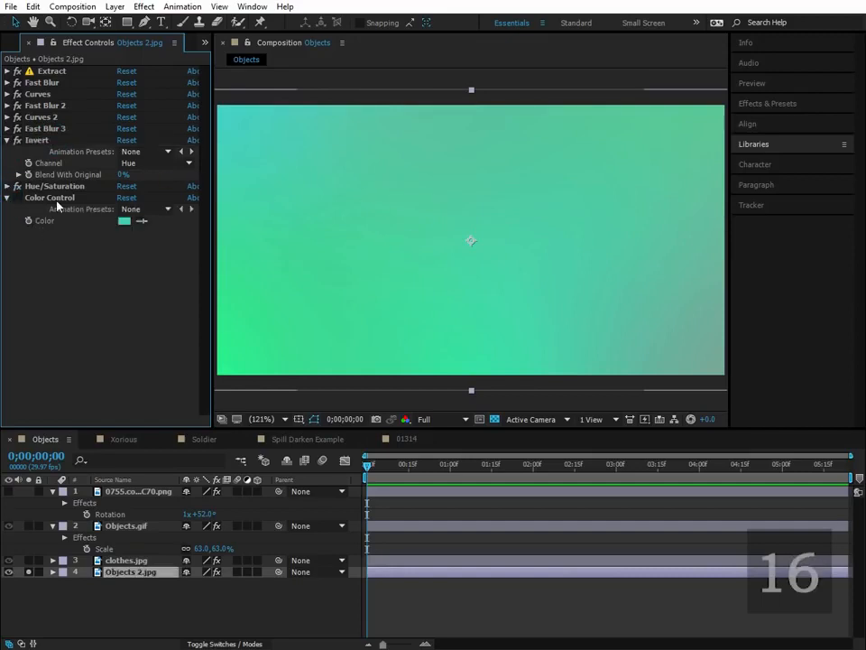
left_click(47, 199)
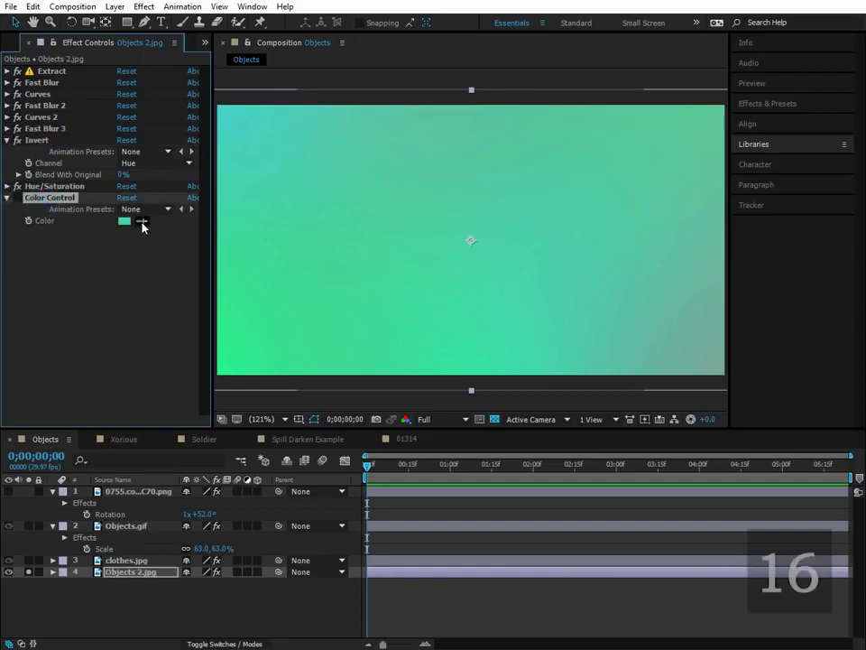
left_click(440, 215)
left_click(137, 223)
left_click(429, 219)
left_click(123, 222)
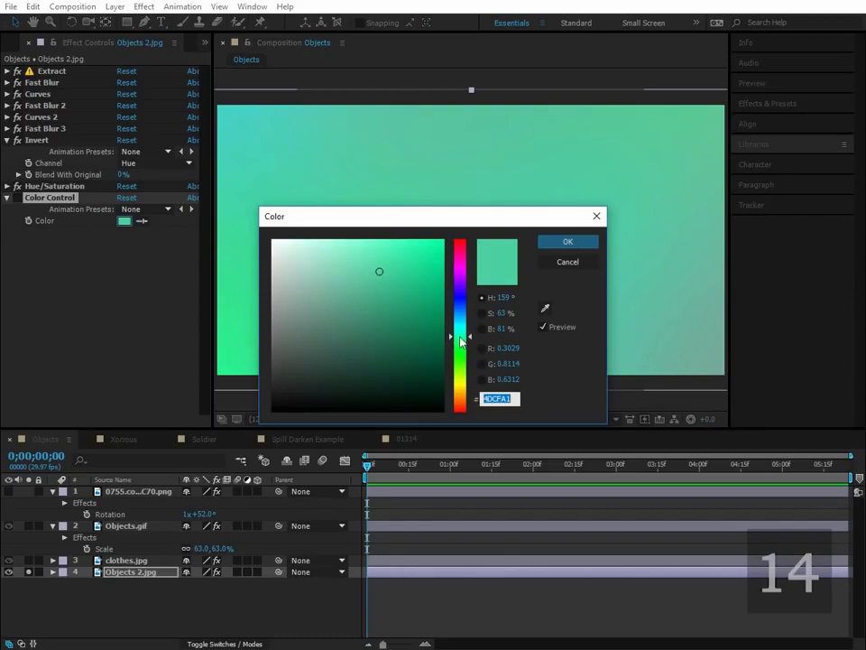
left_click(568, 262)
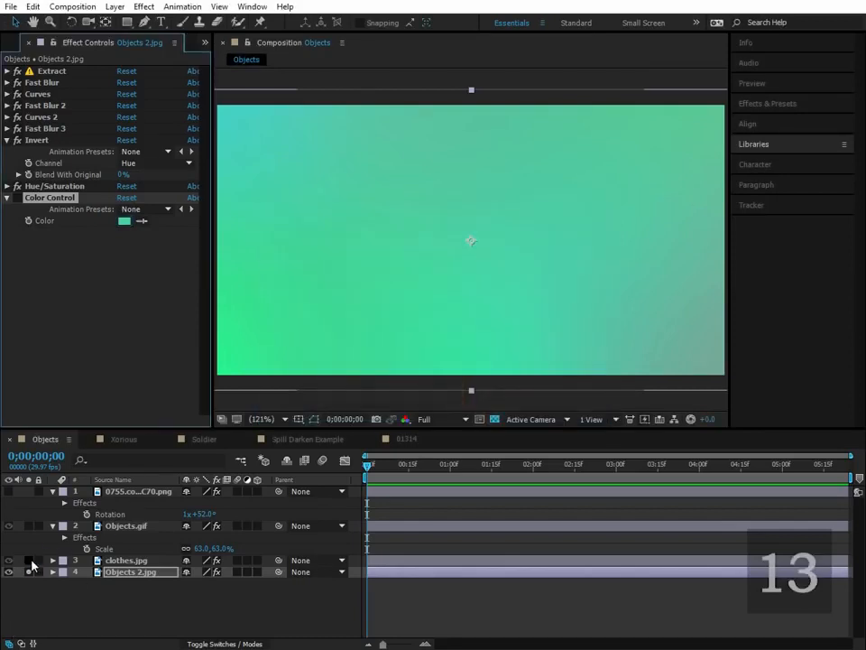
Step: Compare the clothes.jpg and Objects.gif layers, switching the effects of Objects.gif off and back on to view its source image
left_click(26, 574)
left_click(130, 561)
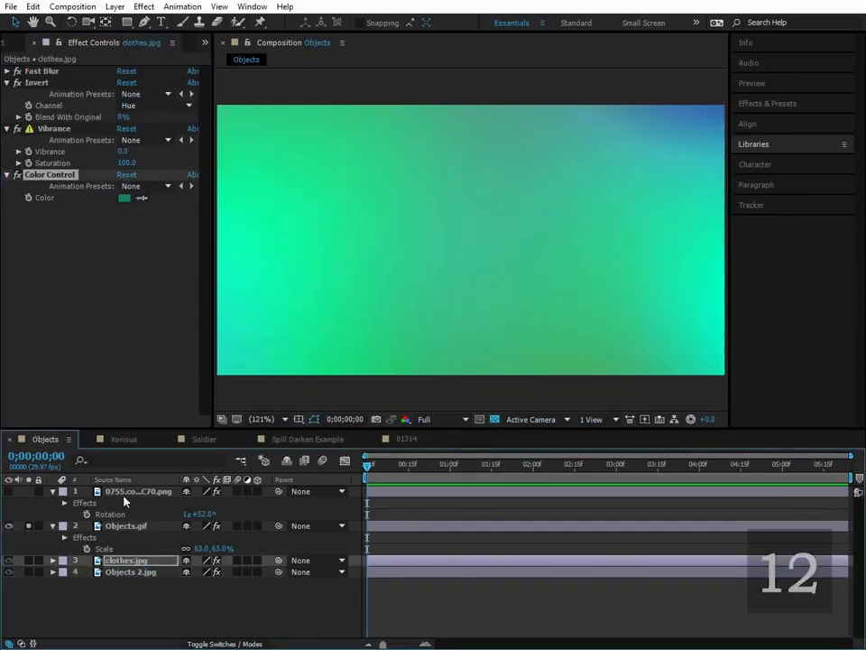
left_click(131, 525)
left_click(217, 525)
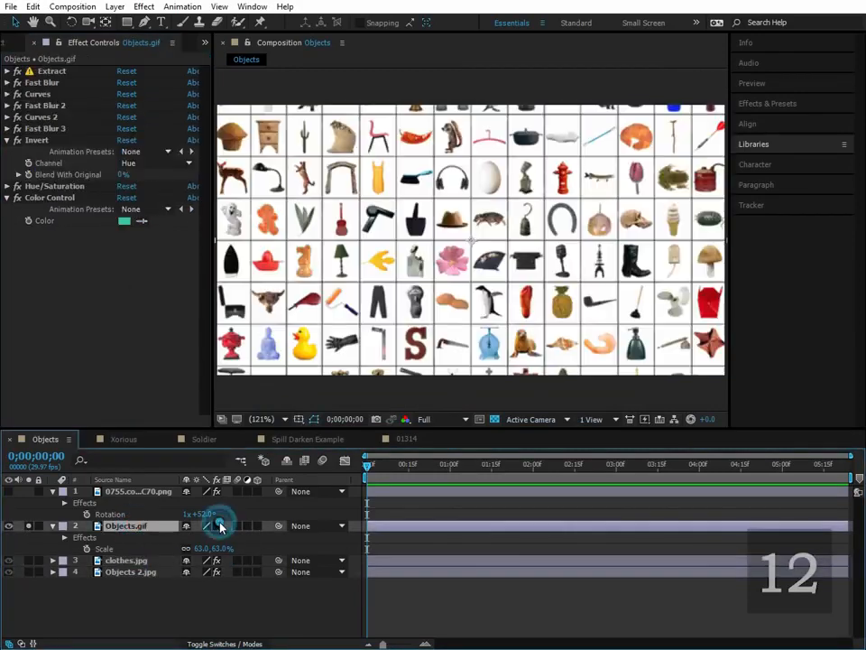
left_click(216, 525)
Step: Solo the clothes.jpg layer with its effects enabled and set its Invert effect's channel to RGB
left_click(28, 525)
left_click(29, 560)
left_click(213, 561)
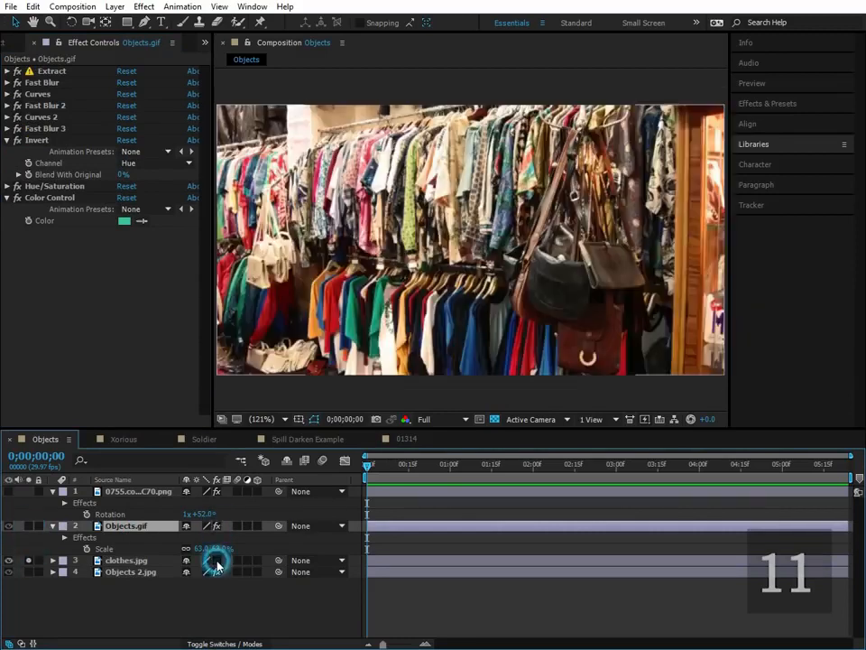
left_click(140, 107)
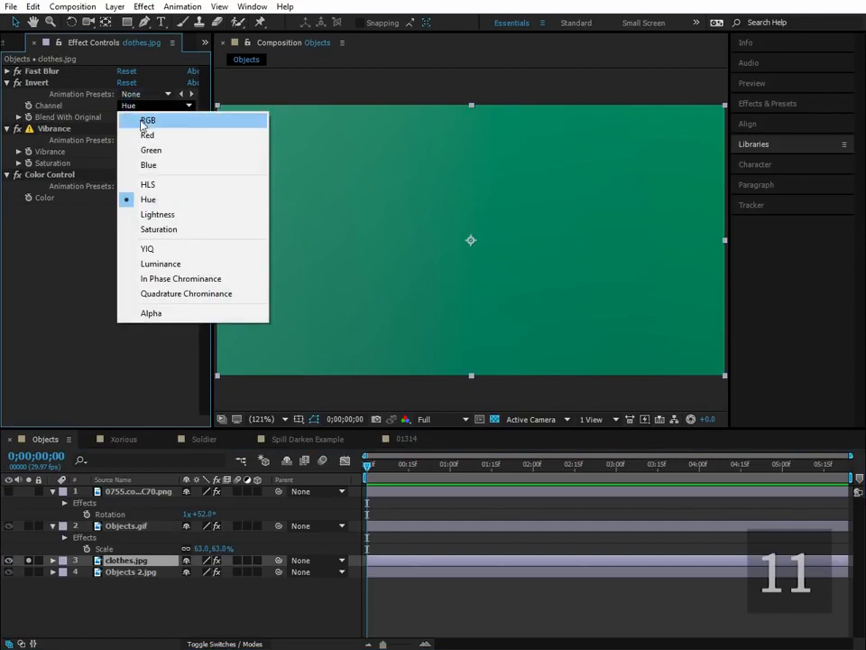
left_click(145, 120)
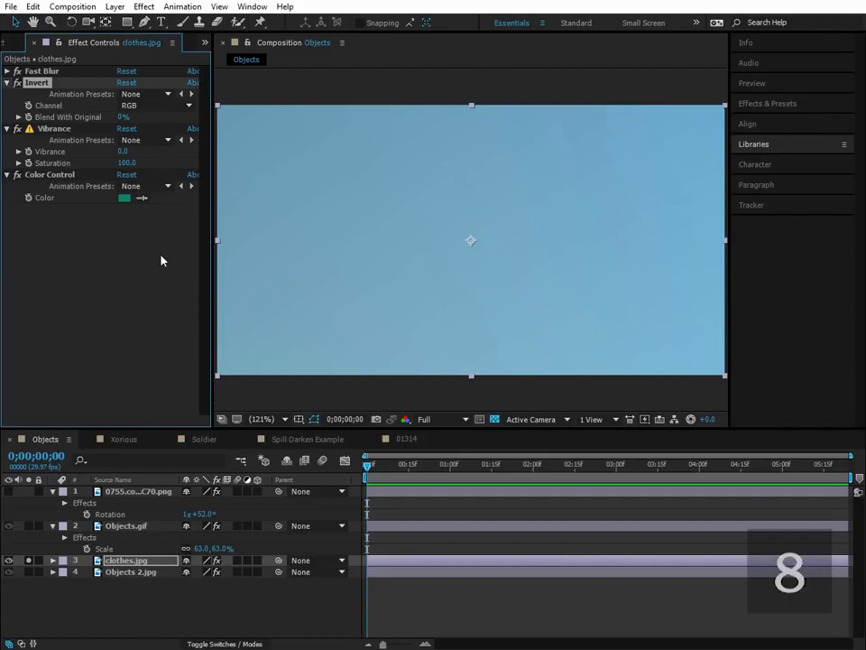
Step: Sample the inverted blue of clothes.jpg into its Color Control effect and inspect the colour's values
left_click(141, 198)
left_click(310, 232)
left_click(126, 198)
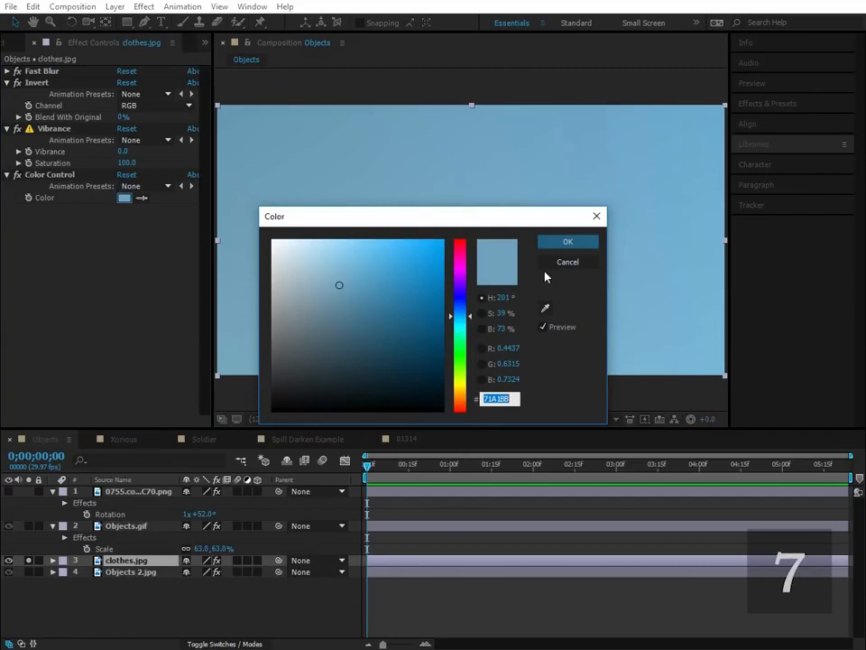
left_click(569, 262)
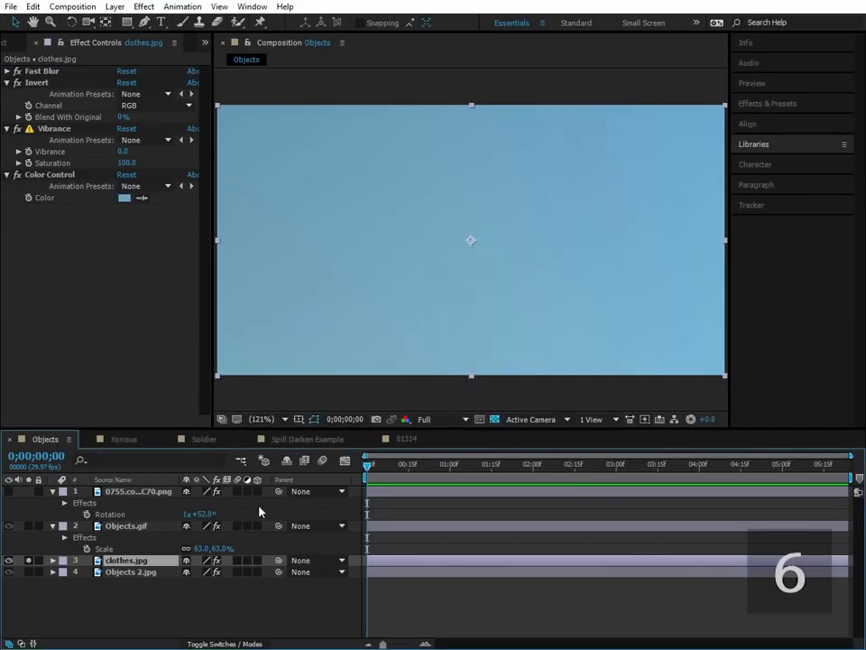
left_click(260, 510)
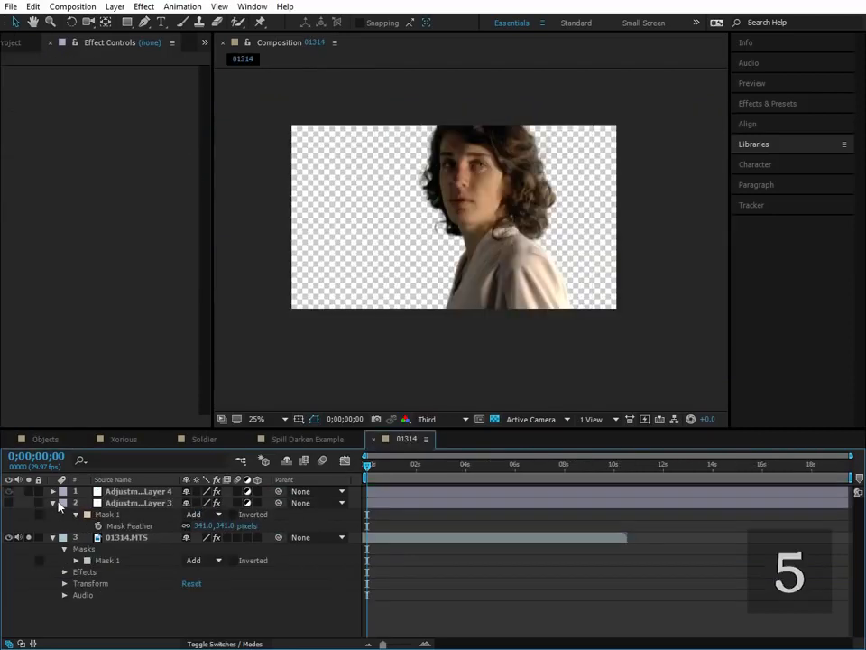
Step: Preview the keyed 01314.MTS footage with its RGB Invert effect switched on and off again
left_click(52, 503)
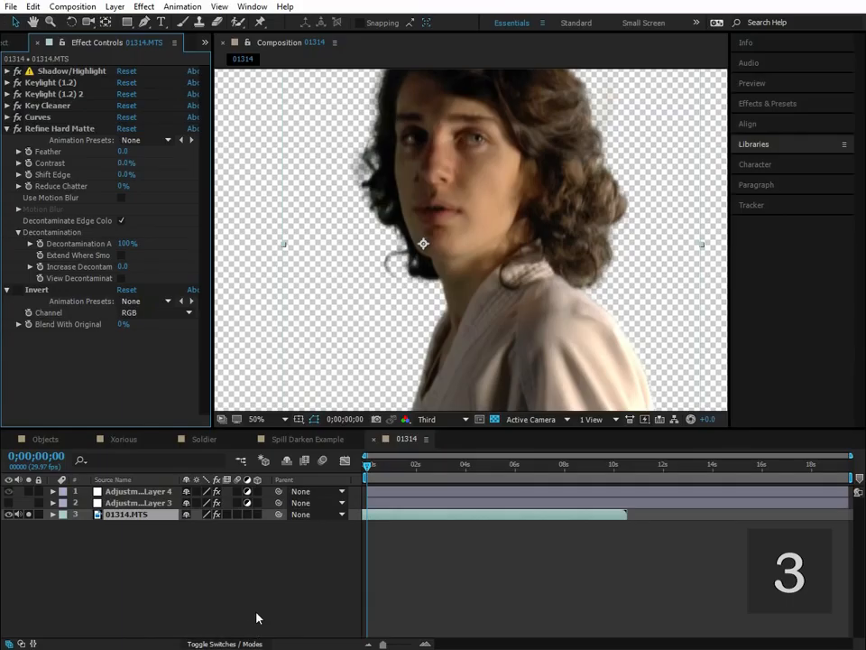
left_click(17, 290)
left_click(18, 290)
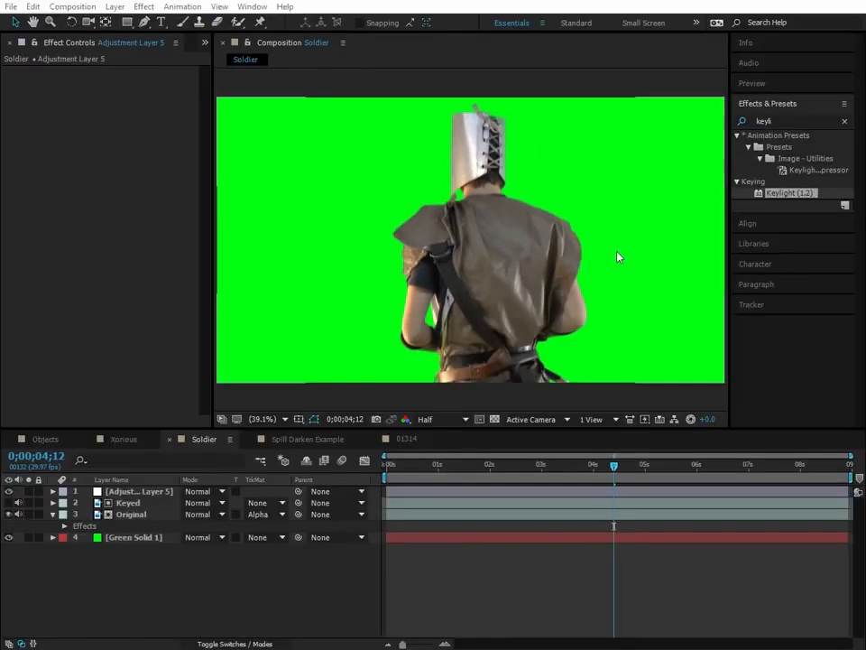
Step: Apply Keylight (1.2) to Adjustment Layer 5 in the Soldier composition and sample the green background as its Screen Colour
left_click(126, 536)
left_click(9, 539)
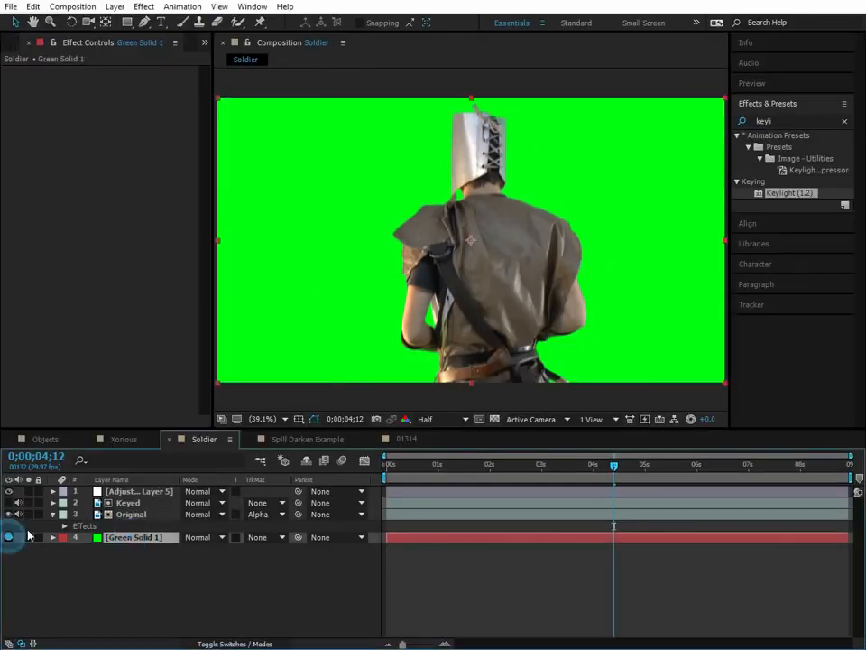
left_click(238, 591)
left_click(131, 492)
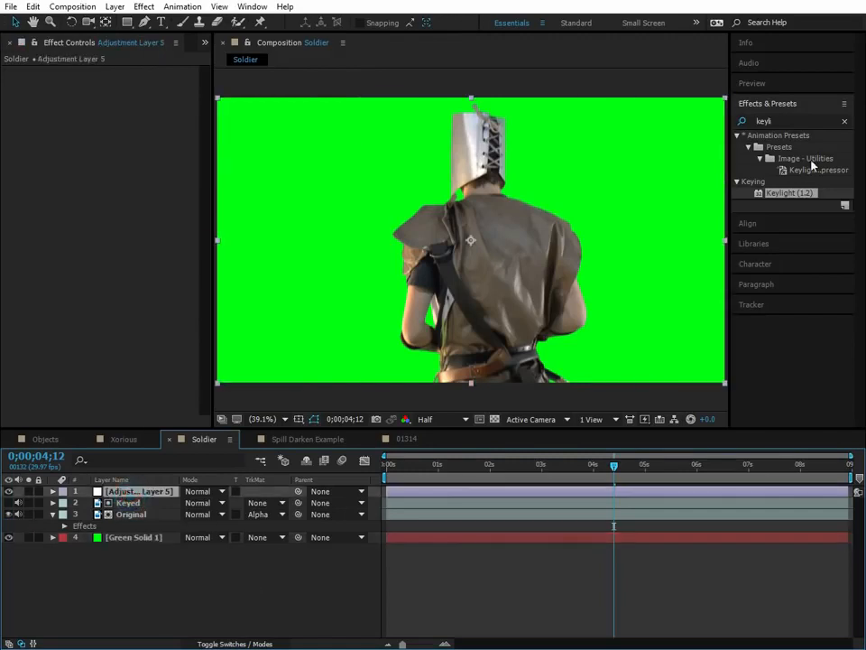
left_click_drag(794, 194, 154, 492)
left_click(141, 167)
left_click(352, 134)
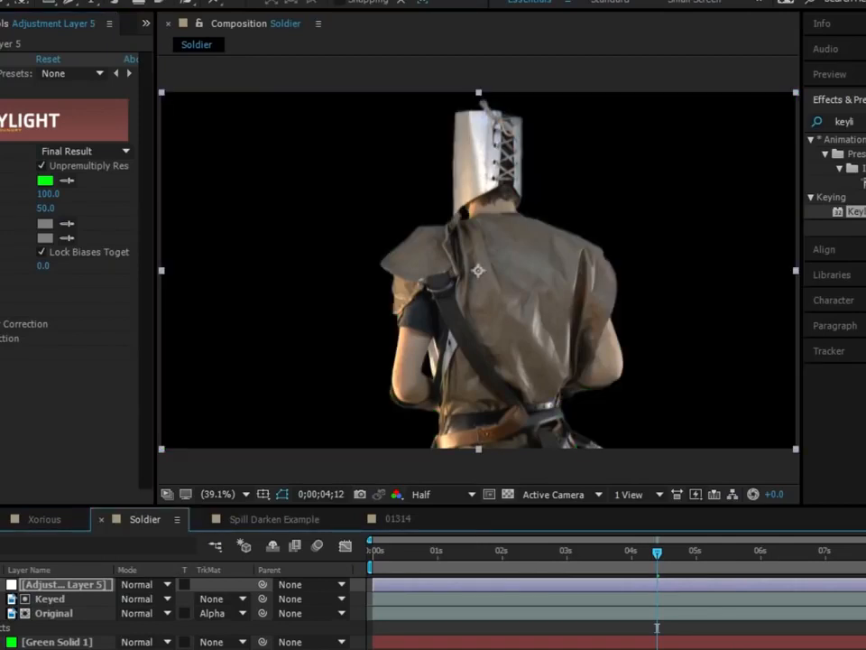
Step: Review the green-screen footage in the Xorious and 01314 compositions, checking the 01314.MTS layer and its mask
left_click(40, 521)
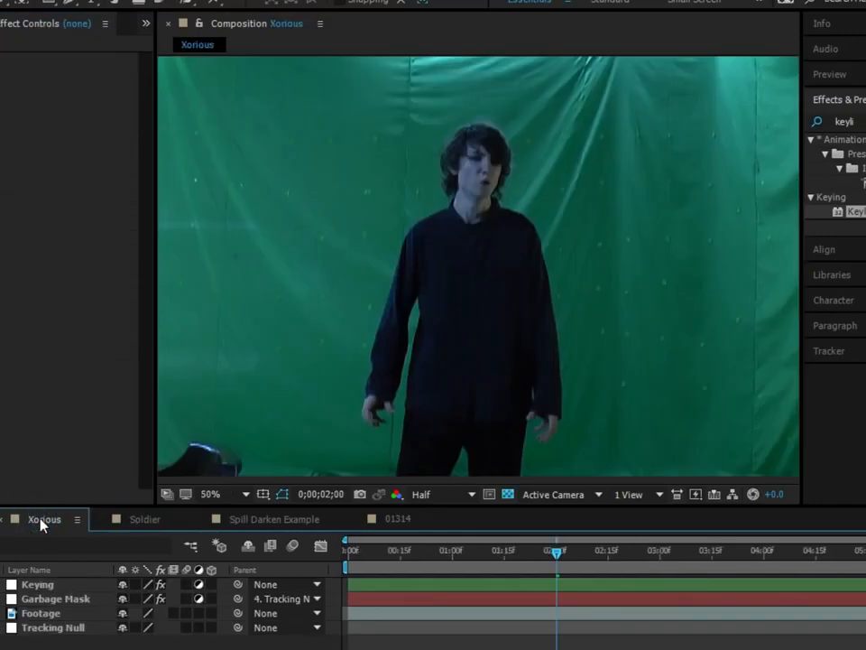
left_click(397, 519)
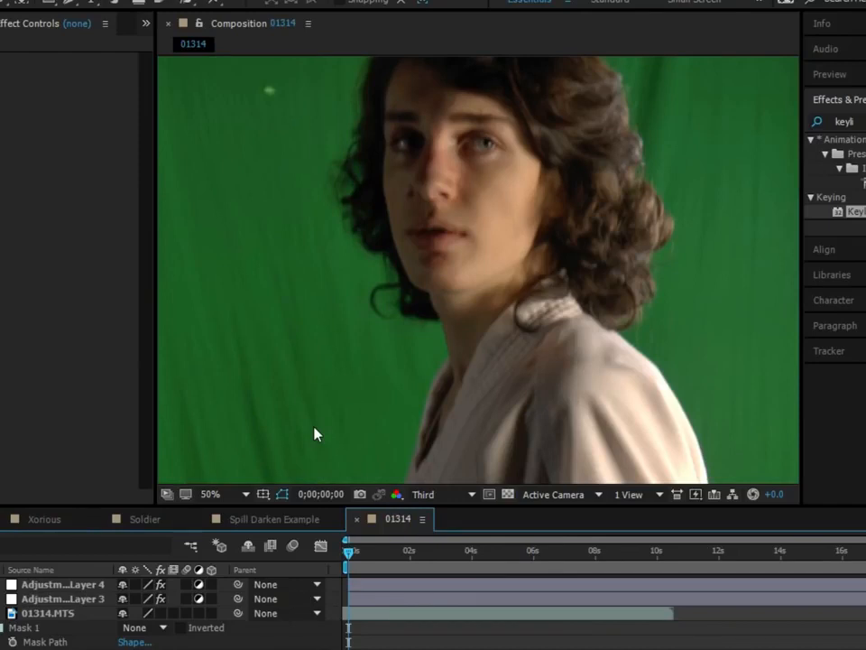
left_click(49, 613)
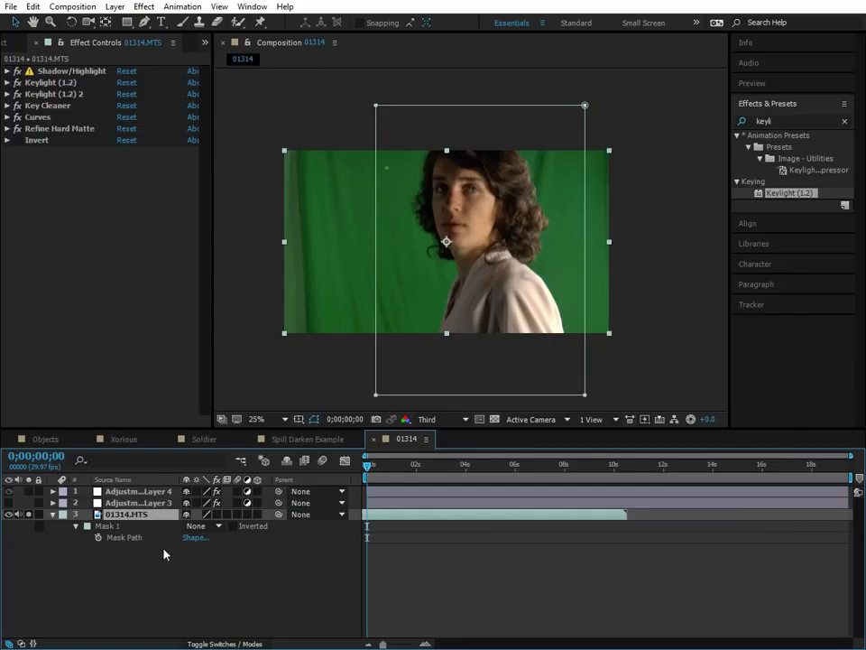
left_click(166, 558)
left_click(125, 515)
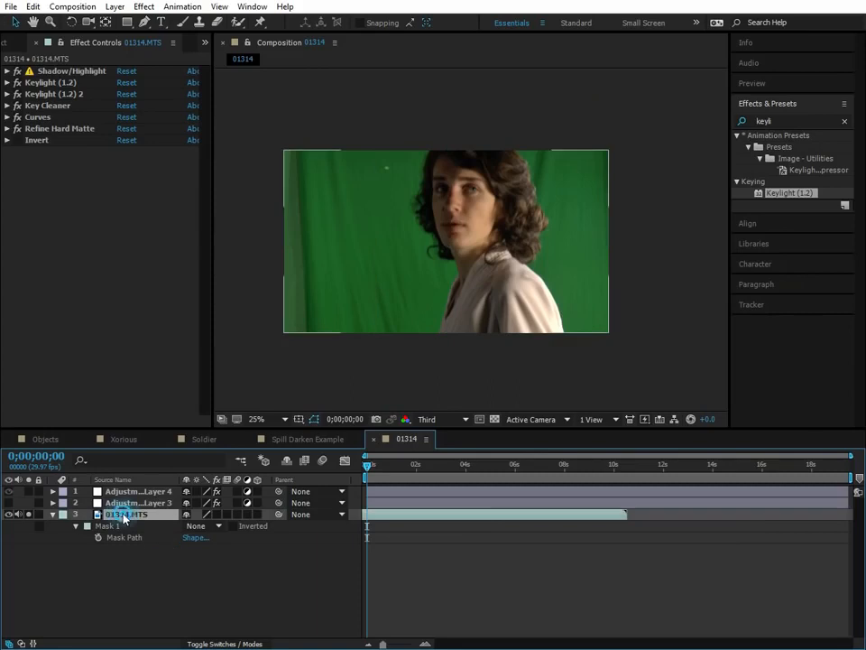
left_click(131, 561)
Step: Delete Adjustment Layer 4 and Adjustment Layer 3 from the 01314 composition
left_click(145, 494)
key("Delete")
left_click(144, 492)
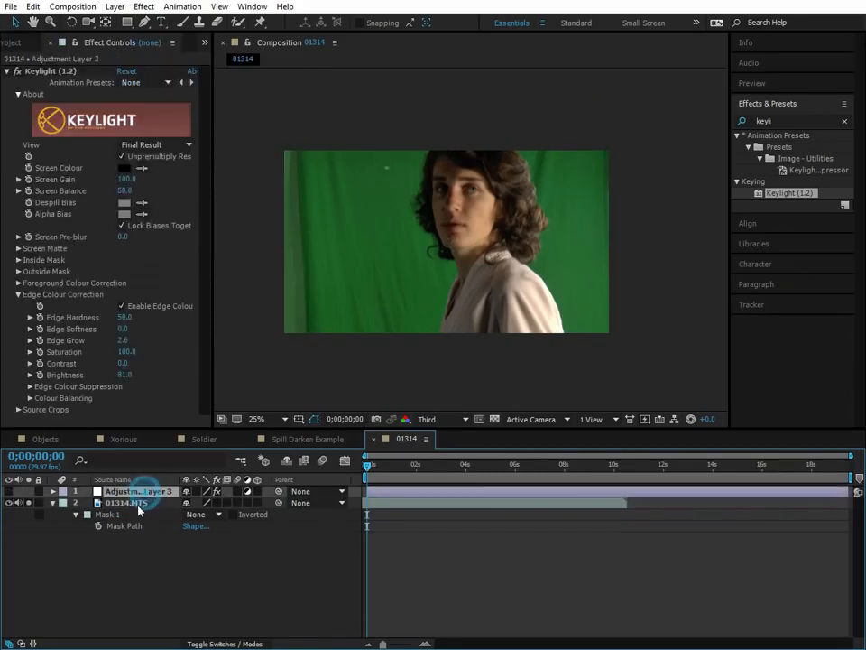
key("Delete")
Step: Remove the effects from the 01314.MTS layer, including Shadow/Highlight and Keylight (1.2)
left_click(140, 492)
left_click(64, 74)
key("Delete")
left_click(64, 74)
key("Delete")
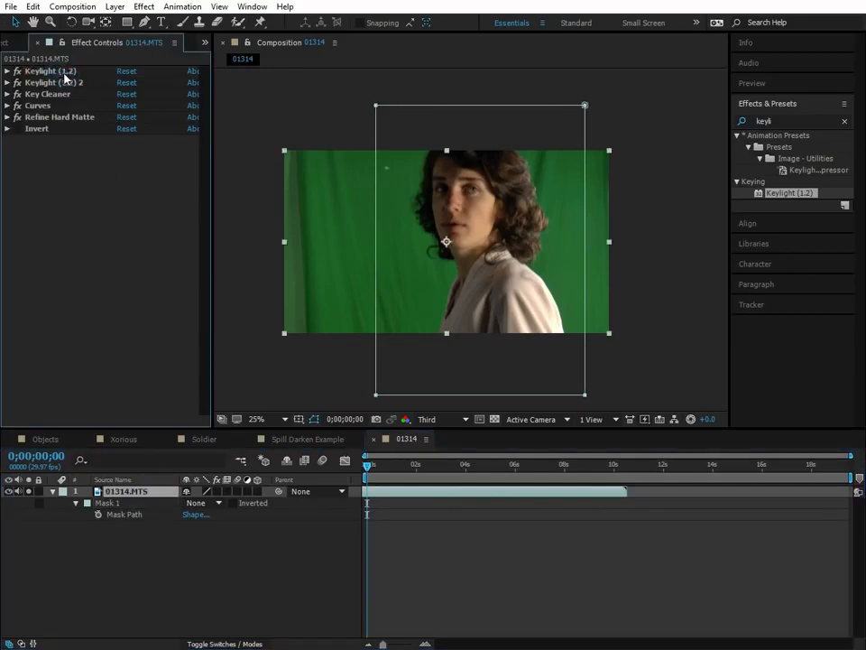
left_click(64, 74)
key("Delete")
left_click(64, 74)
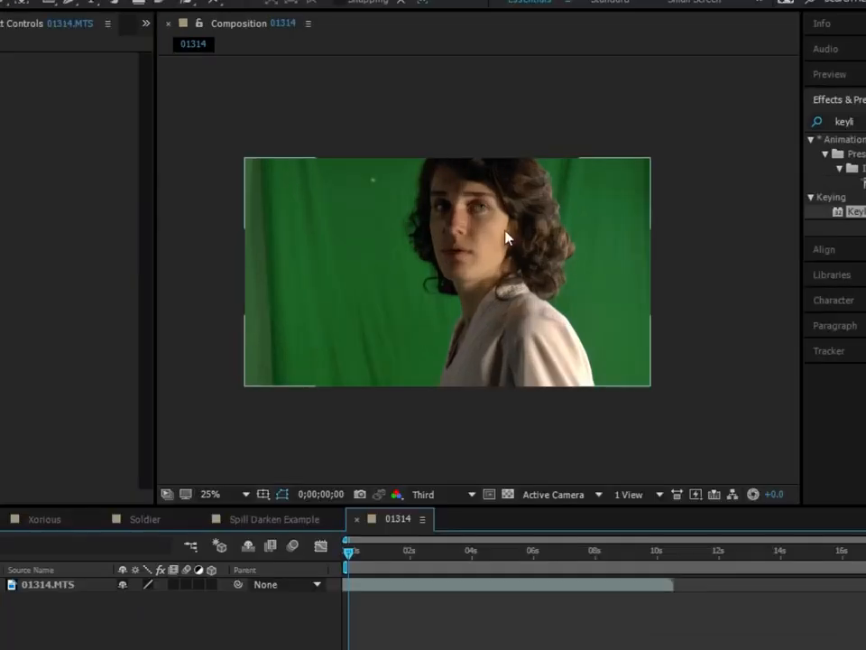
Step: Examine the green screen around the actor in 01314.MTS for folds, uneven shades and the tracking marker
scroll(491, 257, "up", 1)
scroll(492, 260, "down", 1)
scroll(255, 218, "up", 1)
left_click_drag(279, 237, 564, 217)
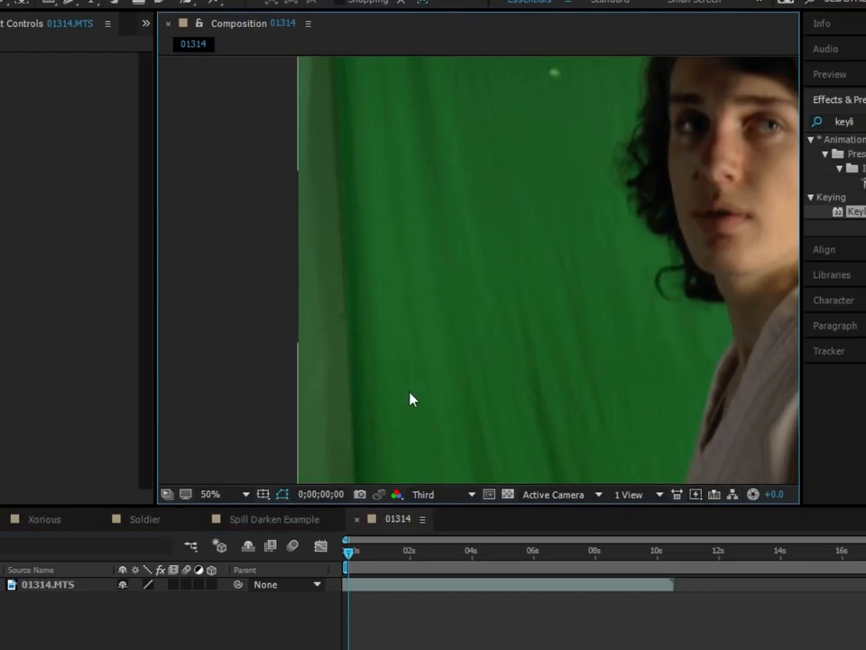
scroll(357, 351, "up", 1)
left_click_drag(358, 351, 489, 351)
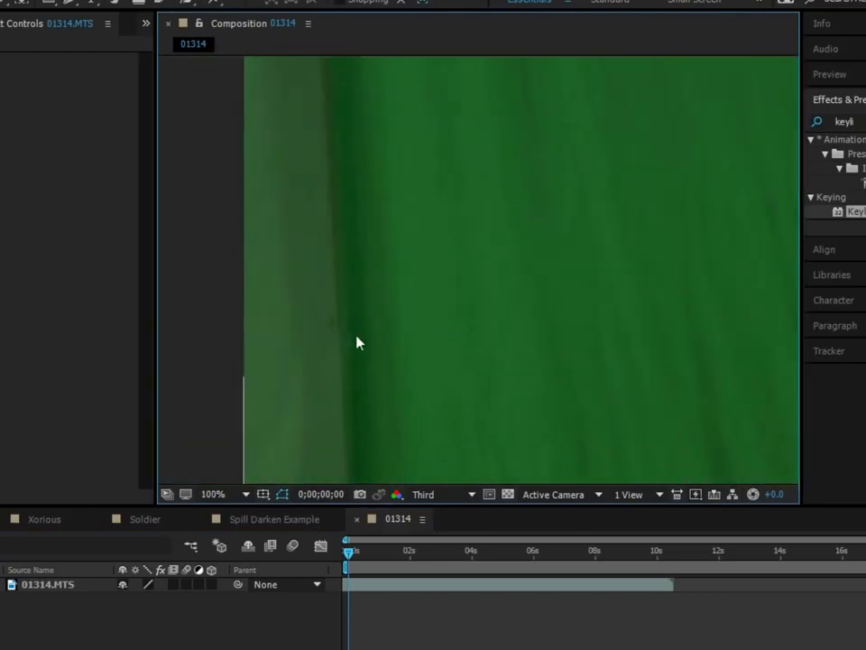
left_click_drag(216, 436, 187, 453)
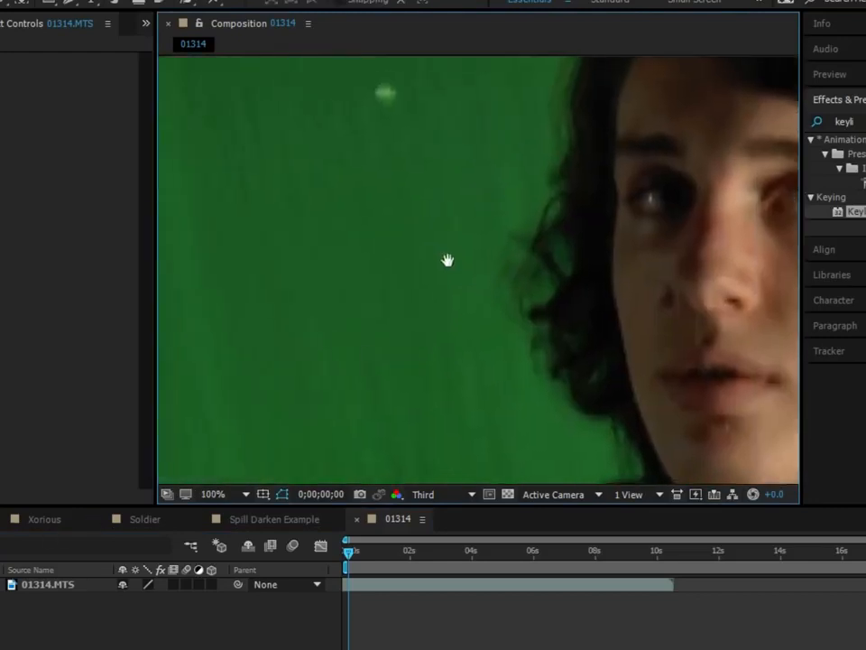
scroll(478, 262, "down", 4)
scroll(497, 268, "up", 2)
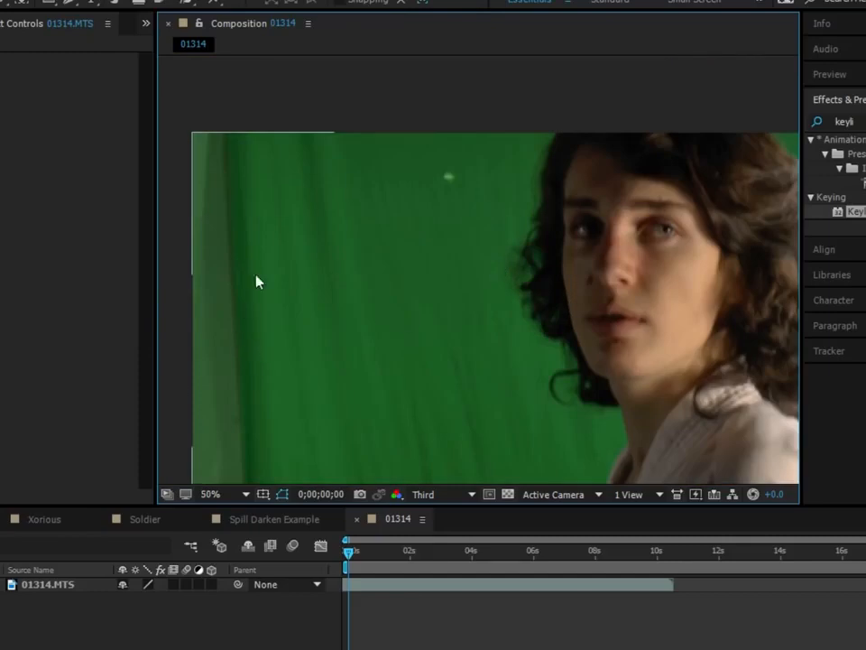
Step: Rename the 01314.MTS layer as Footage
scroll(293, 254, "down", 2)
left_click_drag(410, 317, 344, 288)
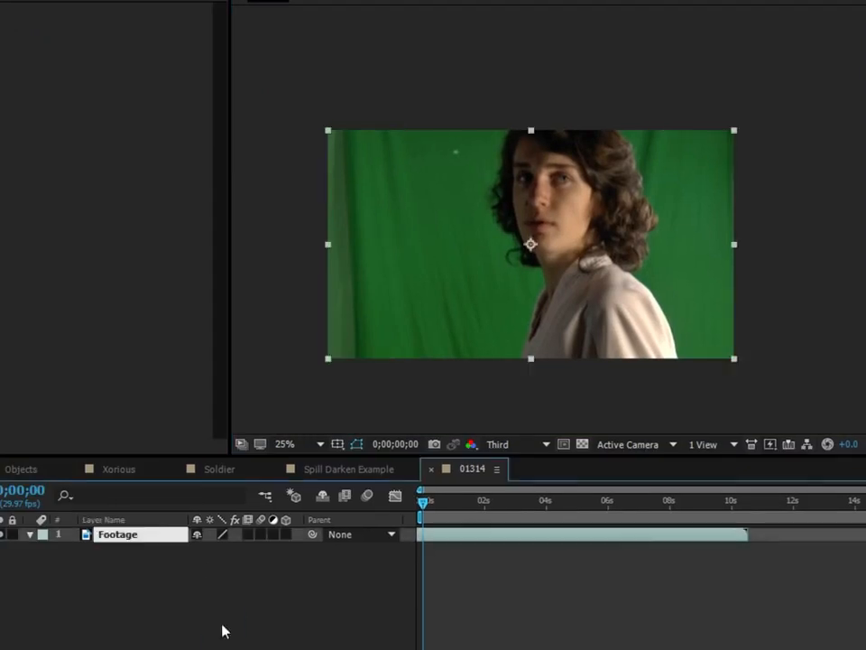
left_click(220, 631)
Step: Draw a closed, curved four-point mask loosely around the actor on the Footage layer with the Pen tool
left_click(121, 538)
left_click(147, 24)
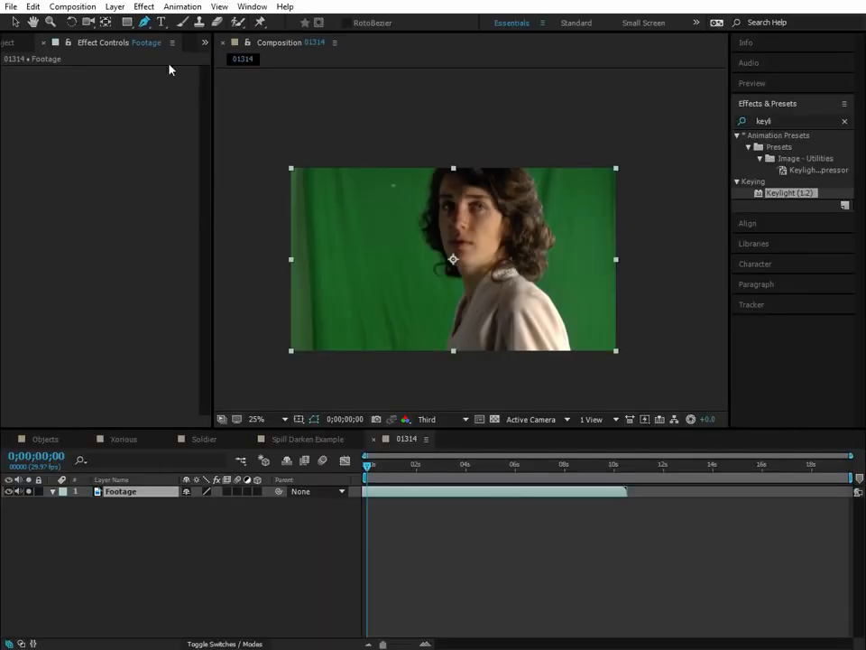
left_click(134, 494)
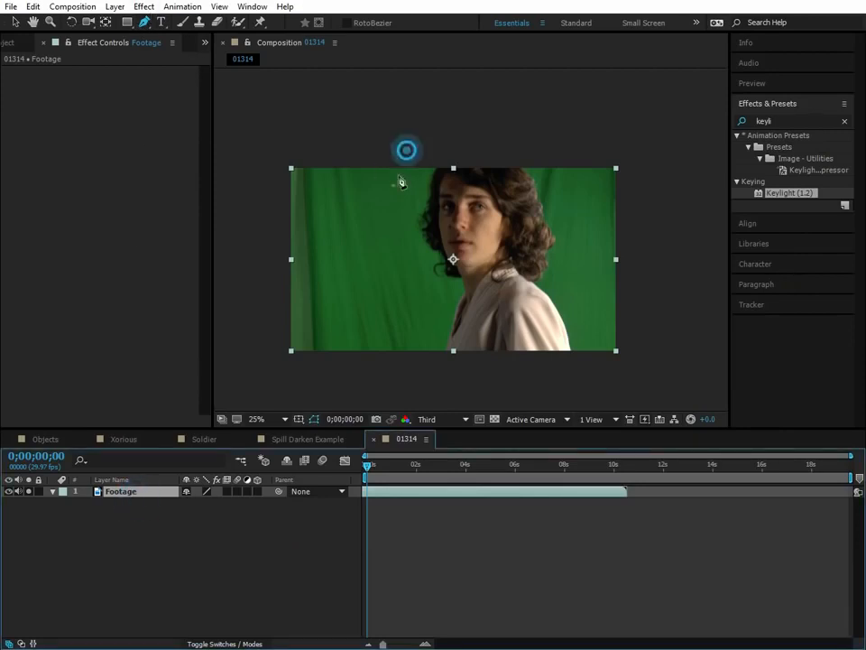
left_click_drag(407, 147, 390, 203)
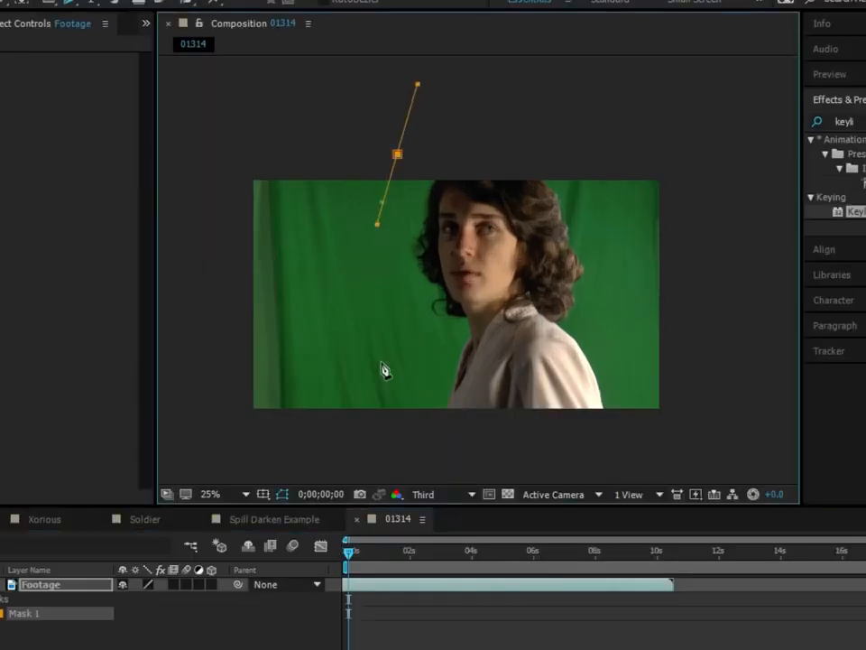
left_click_drag(367, 426, 376, 470)
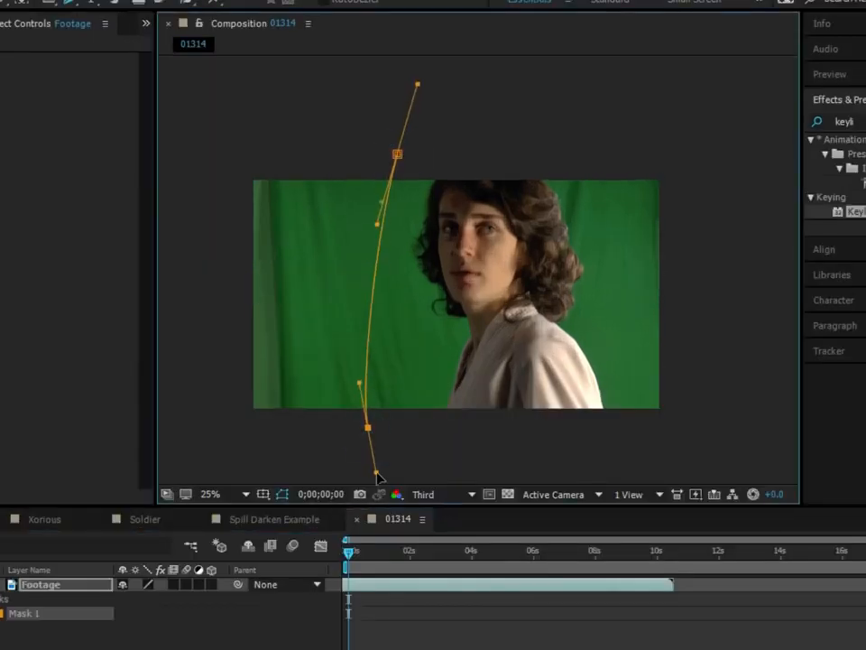
left_click_drag(649, 434, 649, 393)
left_click_drag(623, 139, 583, 114)
left_click(398, 152)
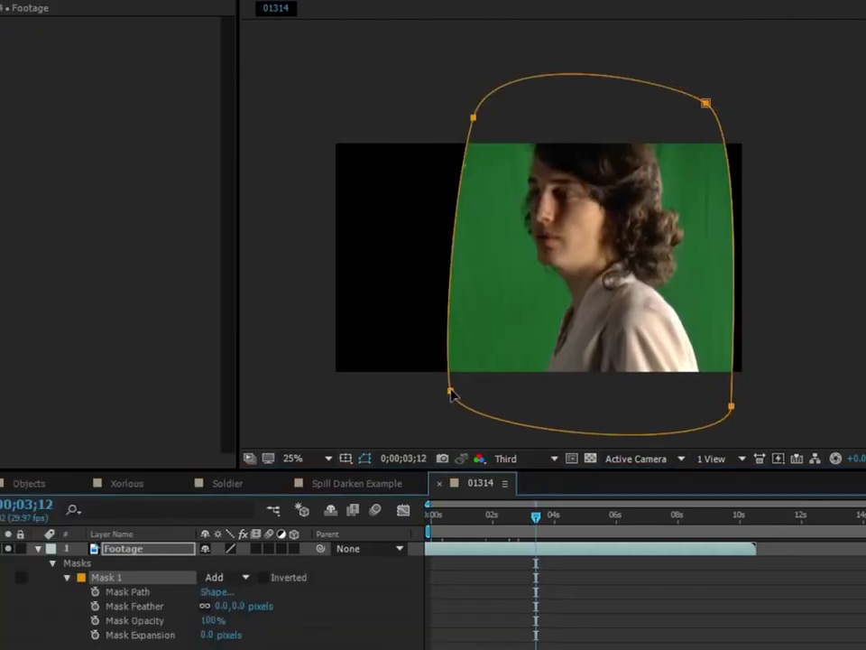
Step: Keyframe the mask's path at 0;00;03;12 and 0;00;00;27, repositioning the mask over the actor at each time
left_click_drag(368, 427, 448, 423)
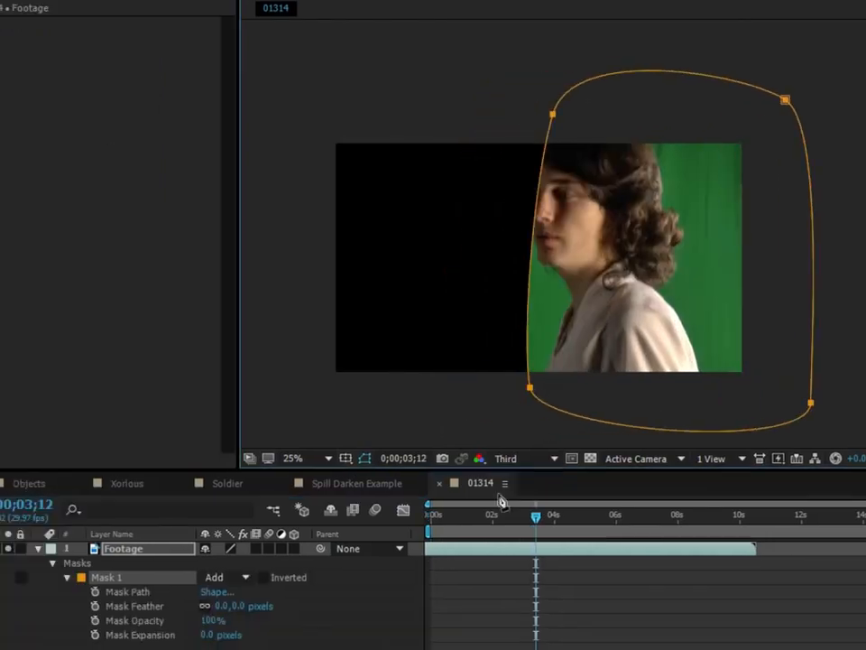
left_click(346, 647)
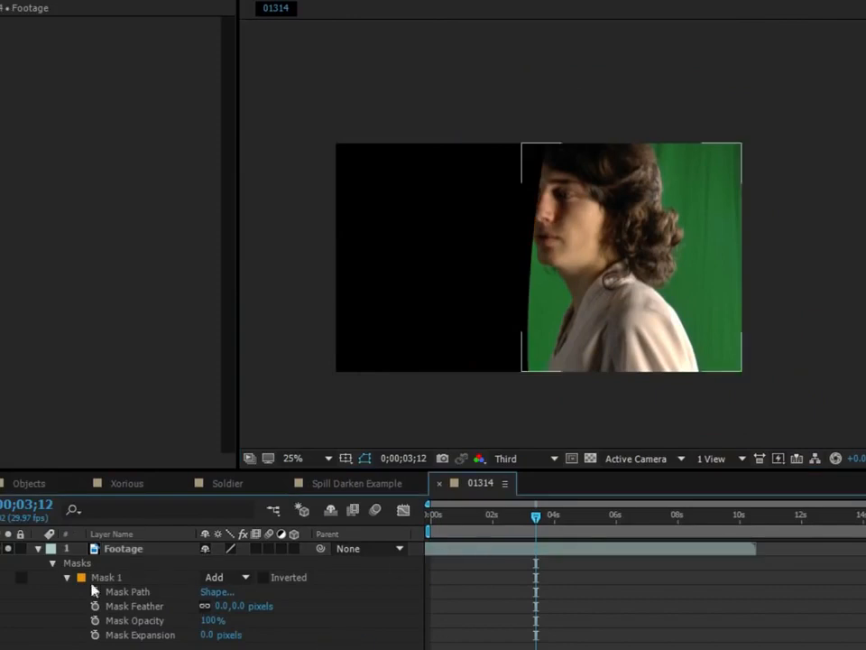
left_click(129, 551)
key("m")
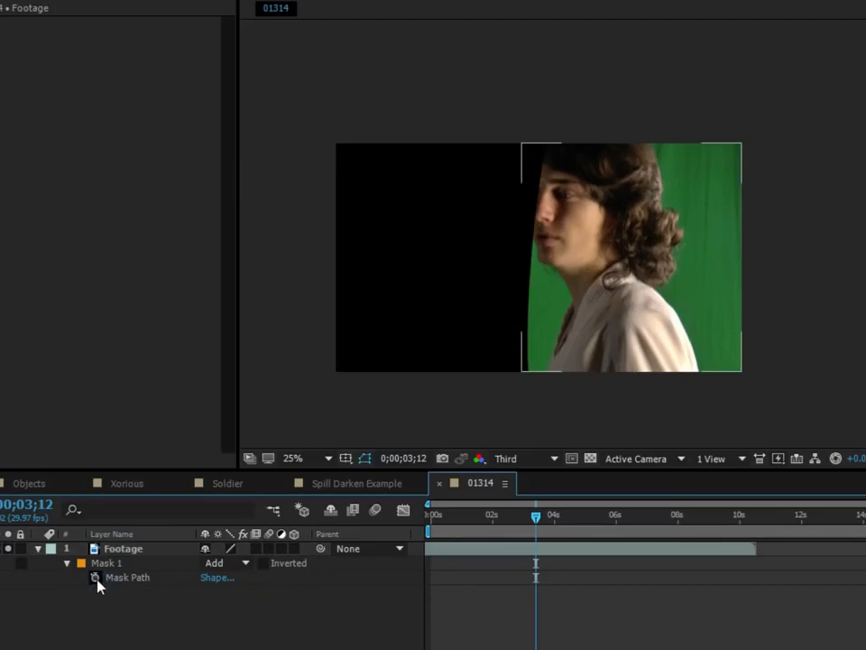
left_click(93, 577)
left_click_drag(529, 388, 489, 390)
left_click_drag(538, 524, 459, 518)
left_click_drag(493, 398, 458, 408)
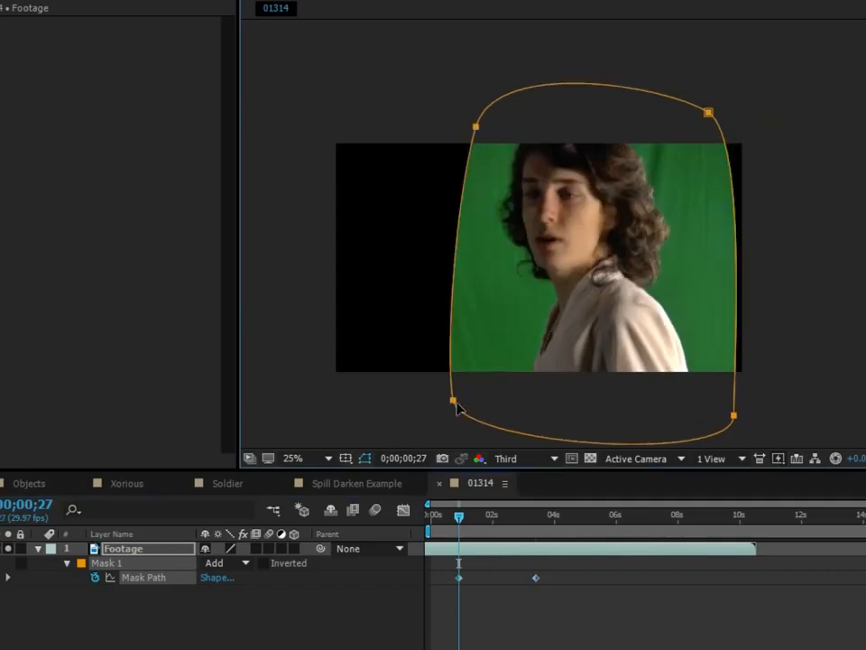
left_click(439, 610)
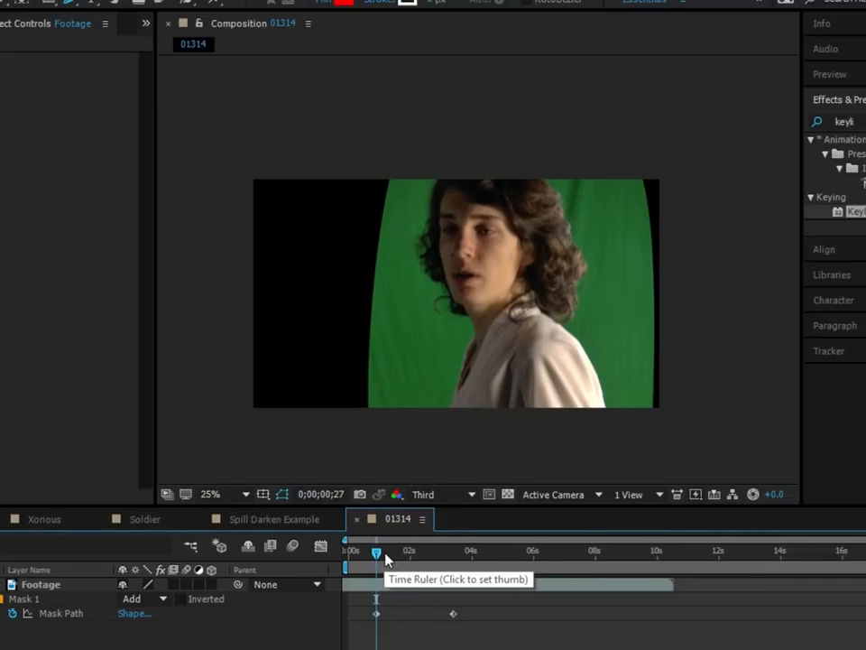
Step: Remove the Mask Path animation, then narrow the mask and centre it more closely around the actor
left_click(49, 585)
left_click_drag(652, 450, 644, 452)
double_click(369, 459)
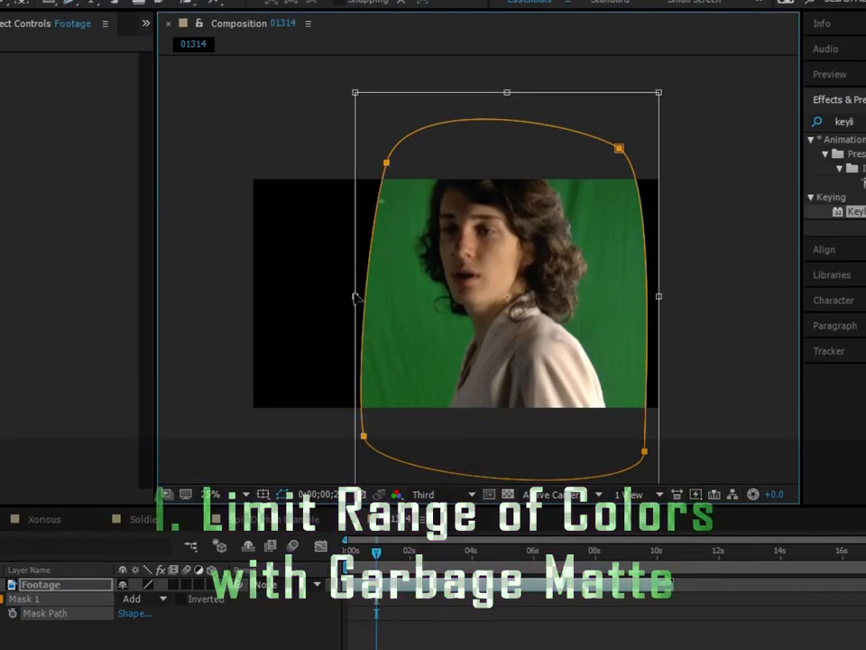
left_click_drag(353, 295, 391, 294)
left_click_drag(507, 286, 497, 289)
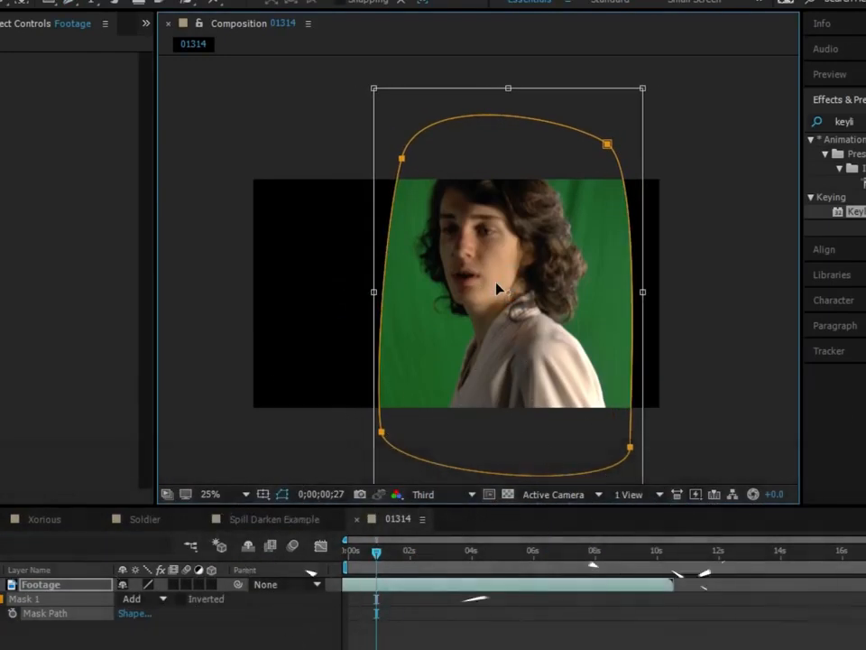
key("F2")
Step: Find the Keylight (1.2) effect and apply it to the Footage layer
left_click(166, 567)
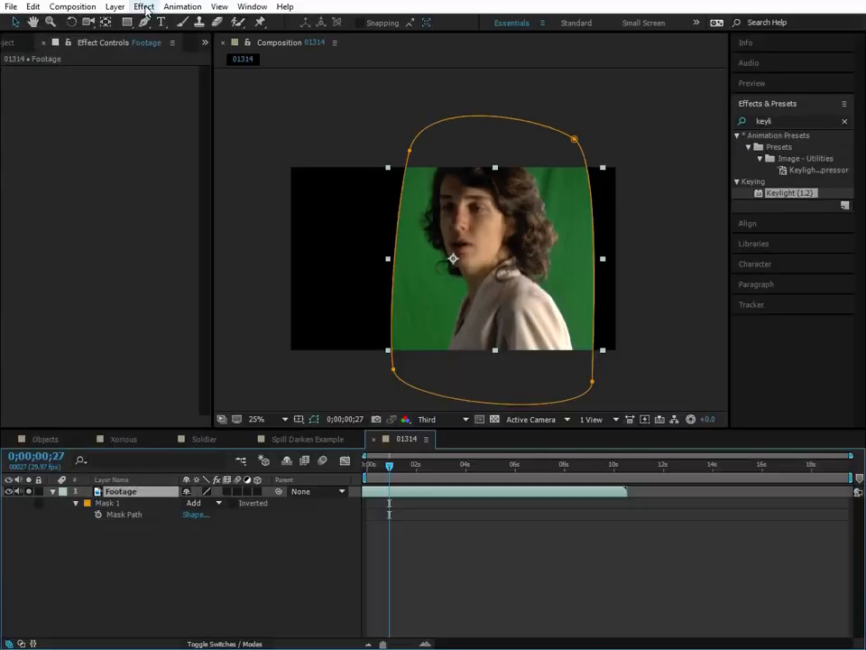
left_click(144, 7)
mouse_move(189, 250)
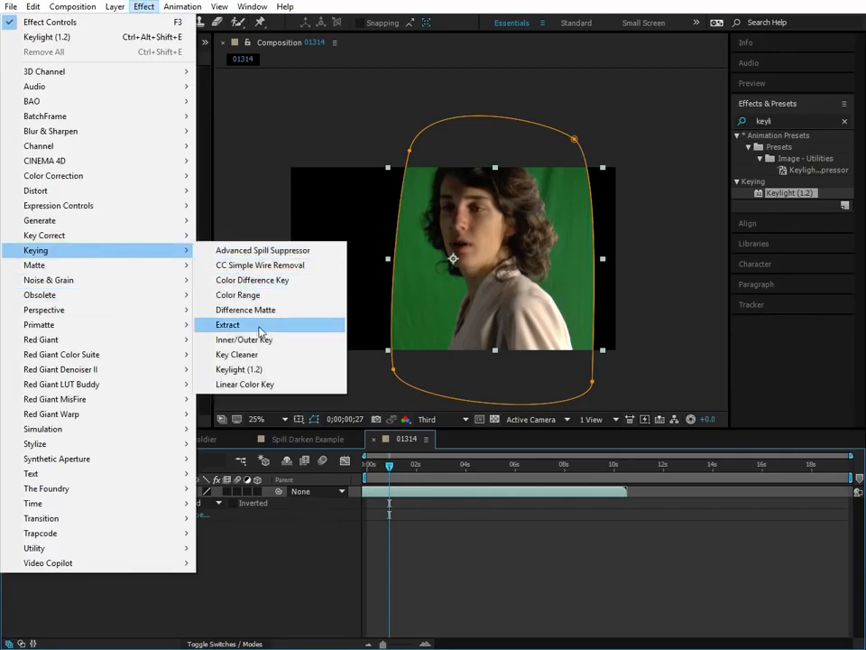
left_click(789, 108)
left_click(776, 103)
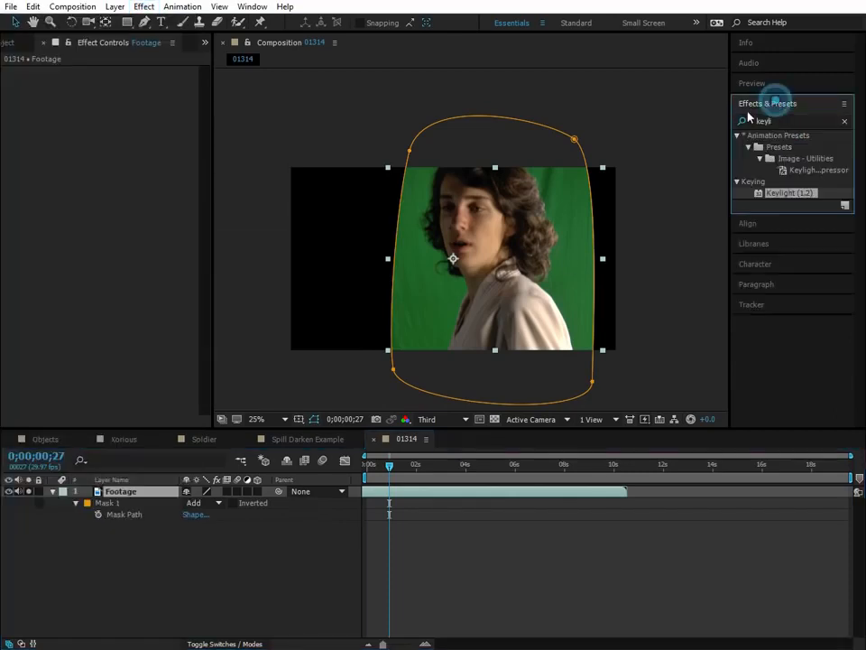
left_click(792, 121)
type("keyli")
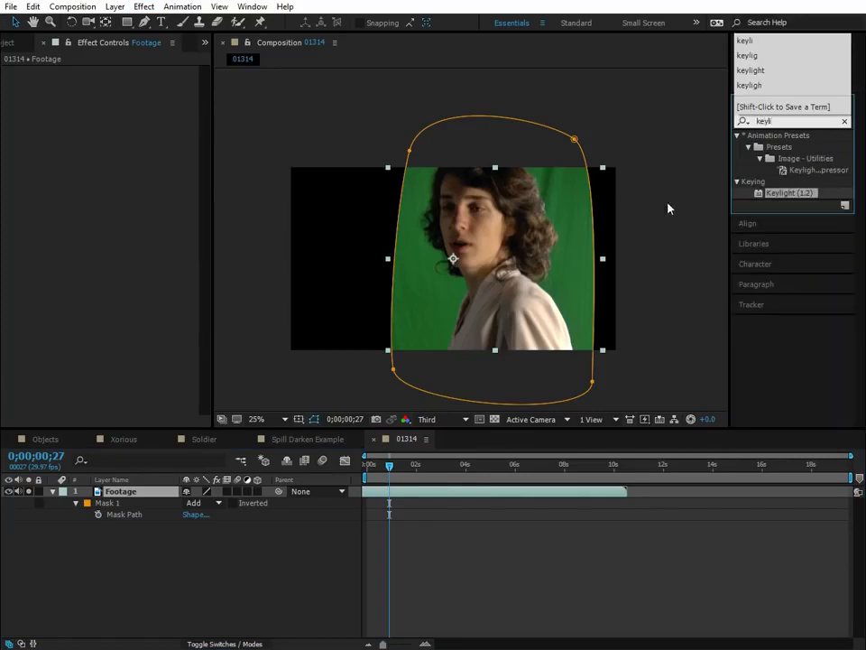
left_click(120, 495)
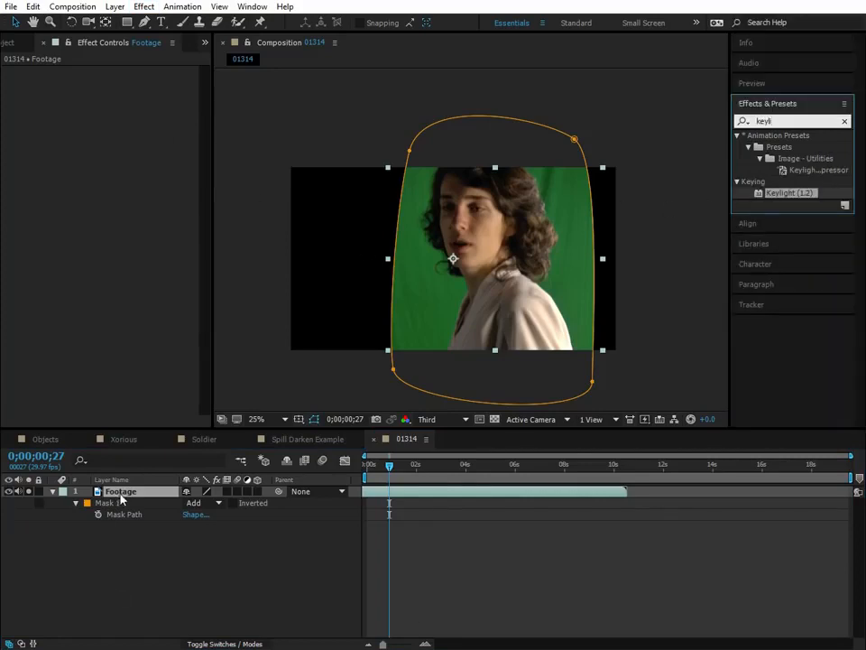
double_click(787, 194)
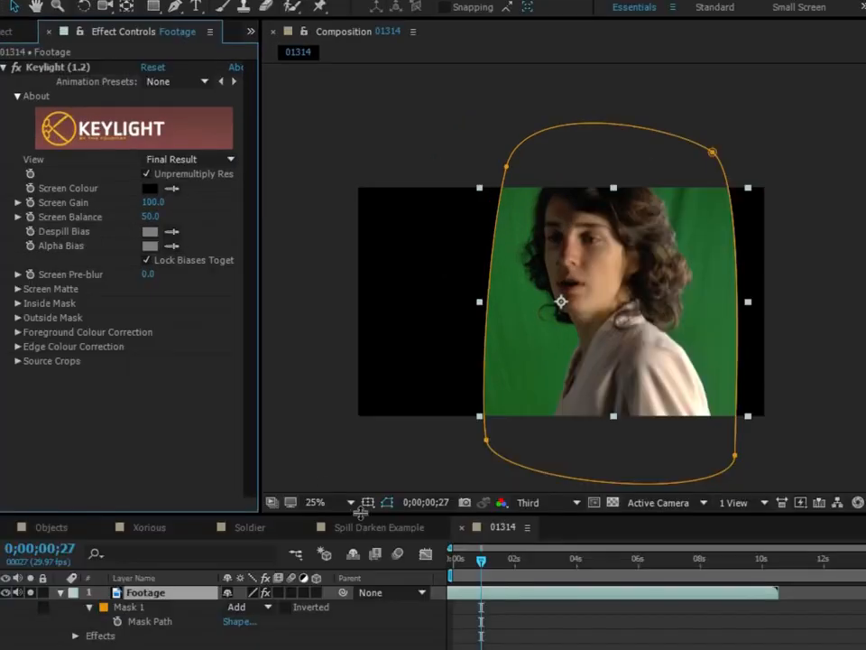
Step: Fit the composition in its viewer and hide the mask and shape paths
left_click(316, 504)
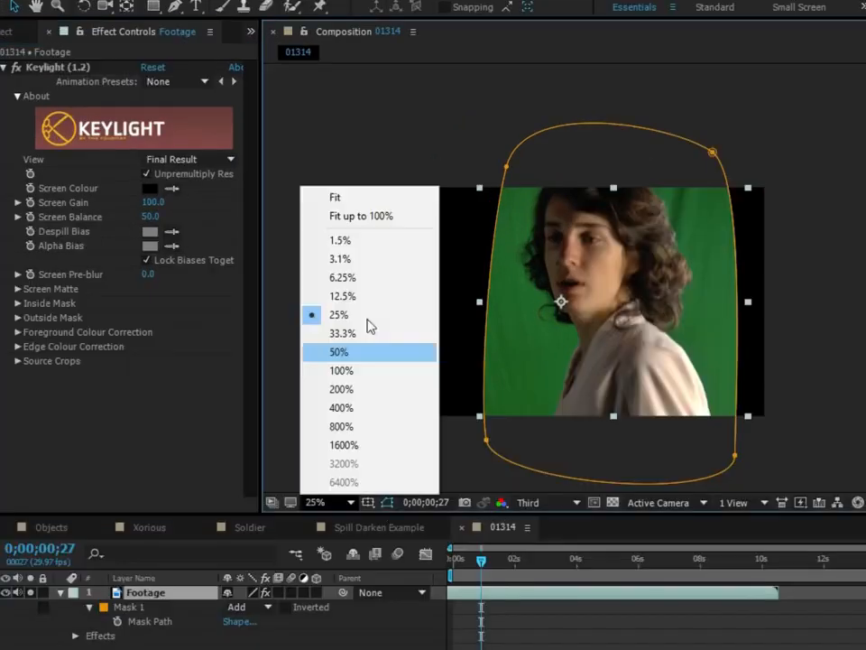
left_click(364, 197)
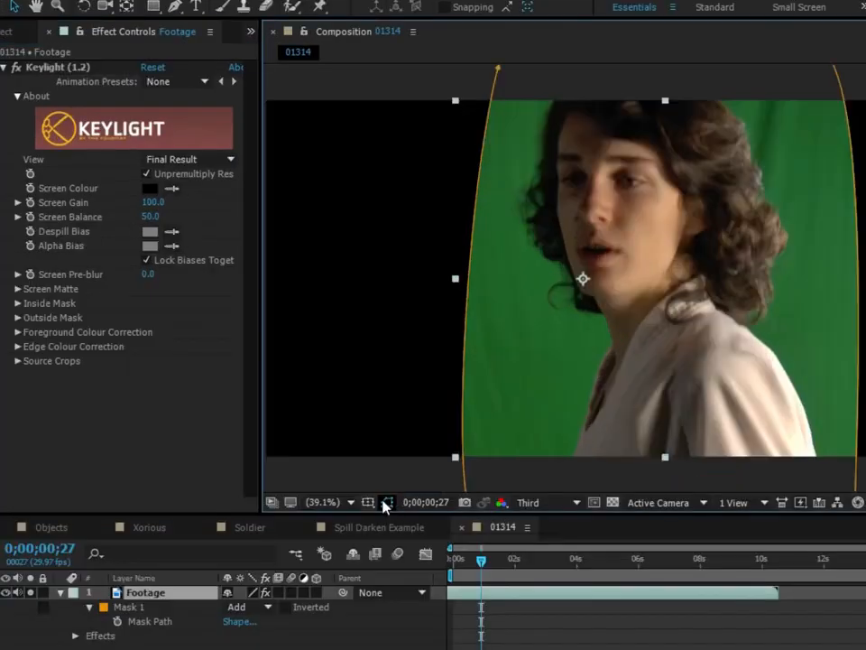
left_click(386, 502)
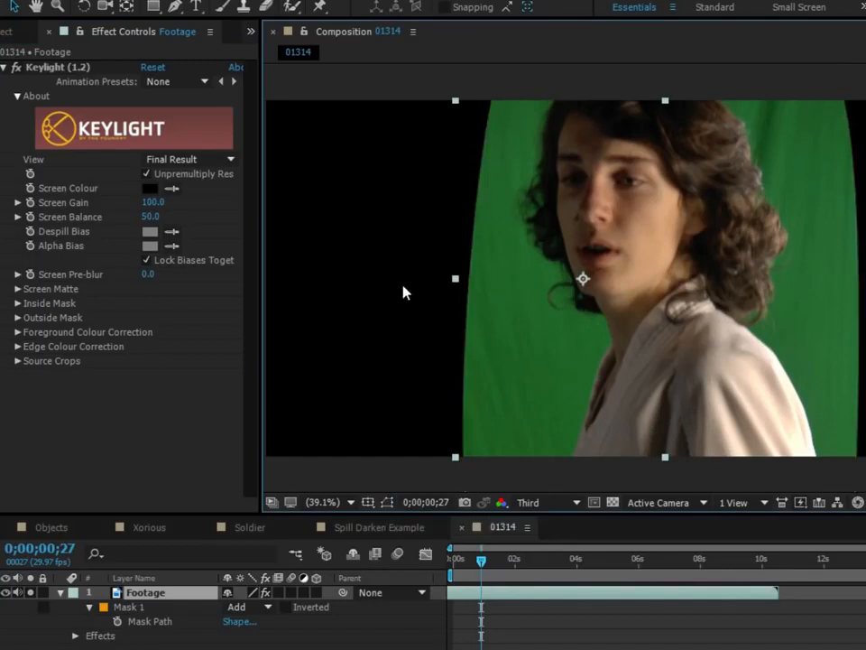
Step: Toggle the layer controls off and on, and the mask path visibility on and off, in the composition view
key("ctrl+shift+h")
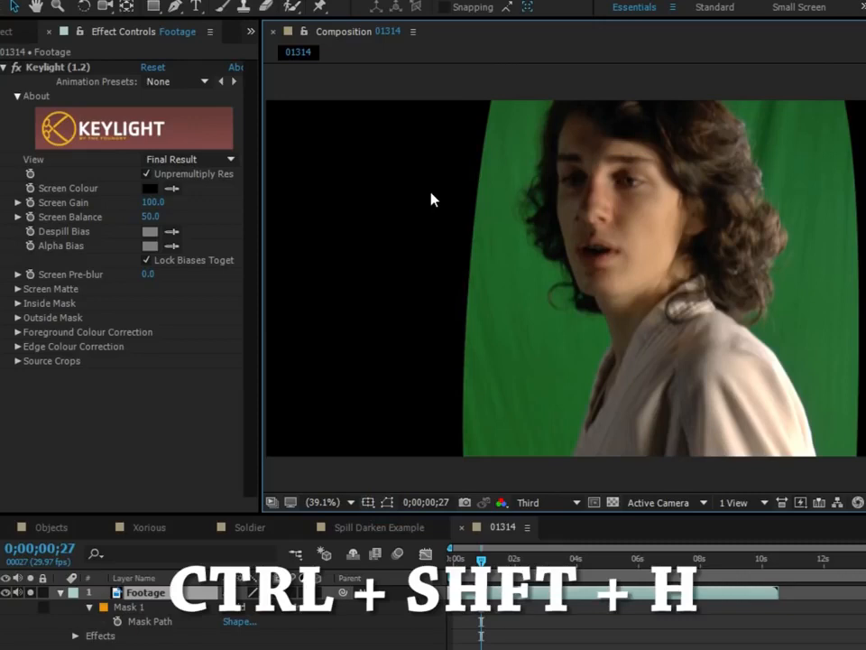
key("ctrl+shift+h")
left_click(386, 502)
left_click(386, 502)
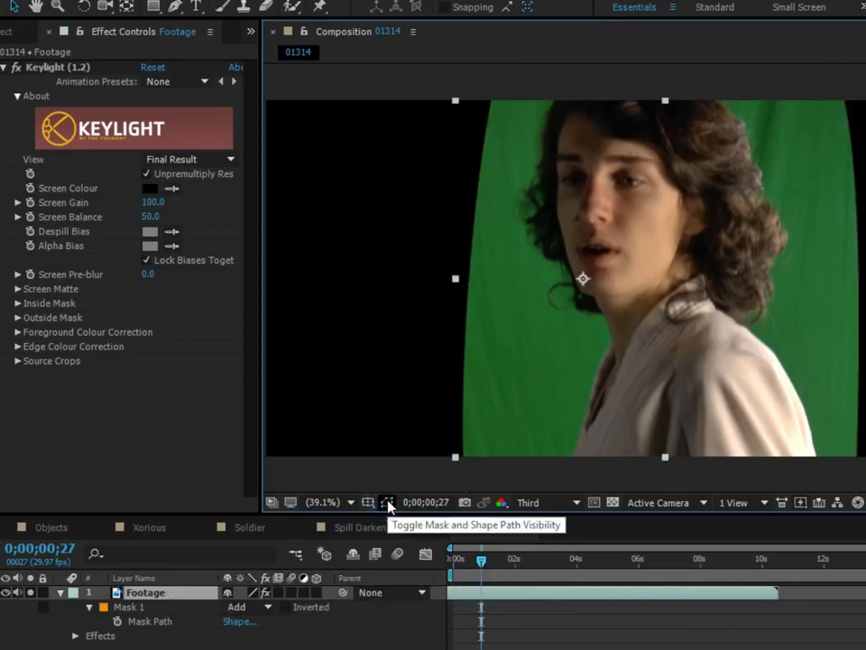
Step: Set Keylight's Screen Colour by sampling the green backdrop next to the actor
left_click(519, 594)
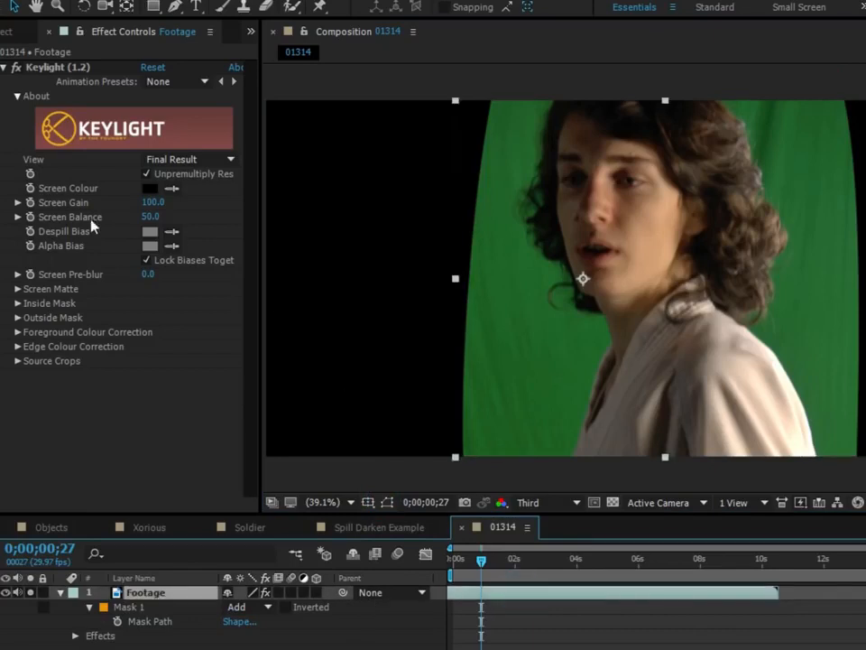
left_click(86, 188)
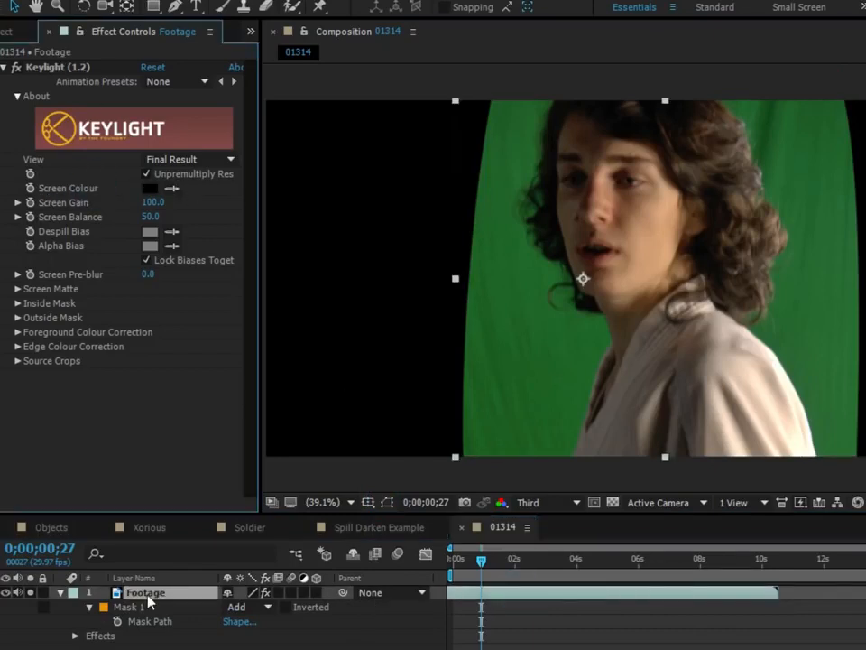
left_click(170, 188)
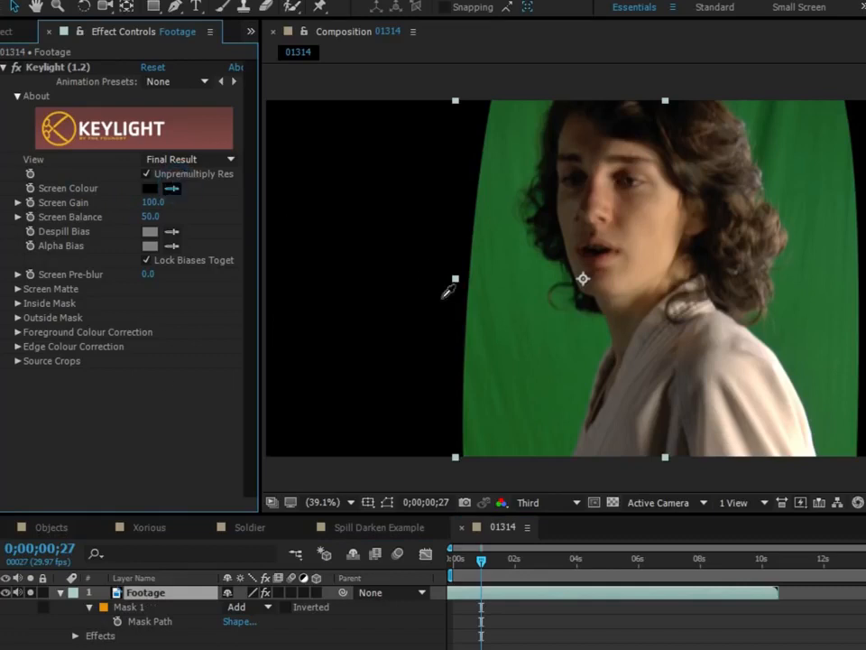
left_click(522, 359)
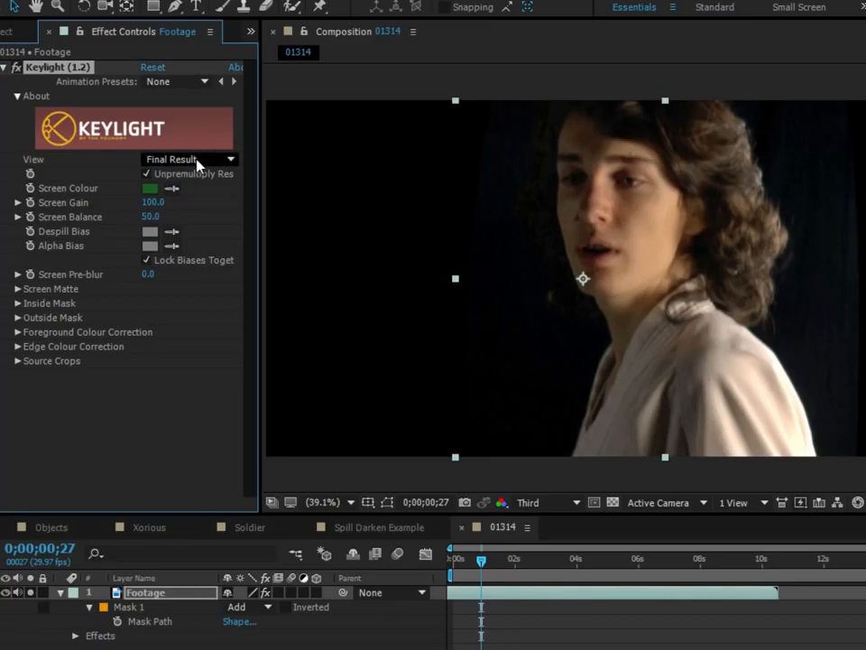
Step: Check the keyed footage against the transparency grid, comparing it with the black background
left_click(614, 504)
left_click(614, 502)
left_click(614, 502)
left_click(613, 502)
left_click(614, 503)
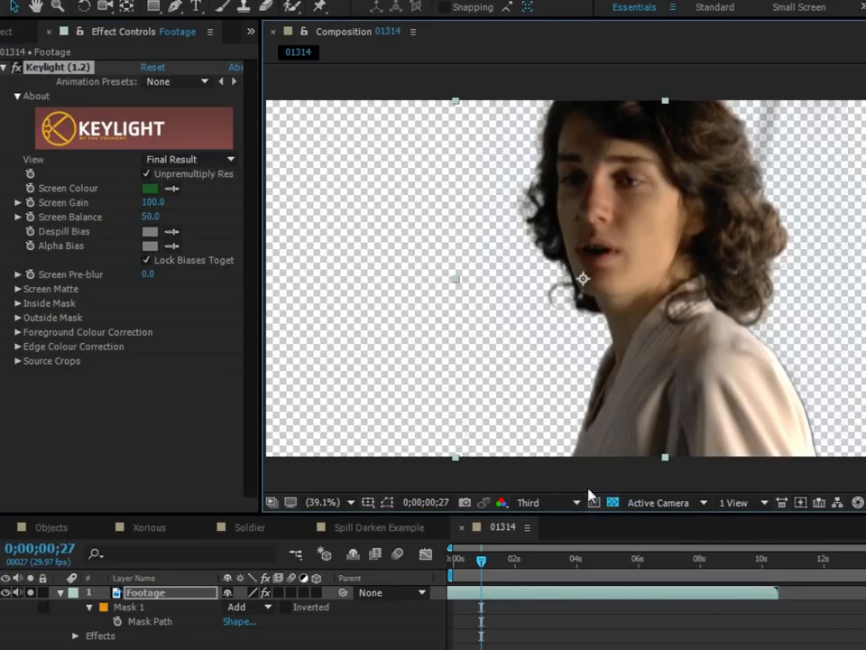
left_click(613, 504)
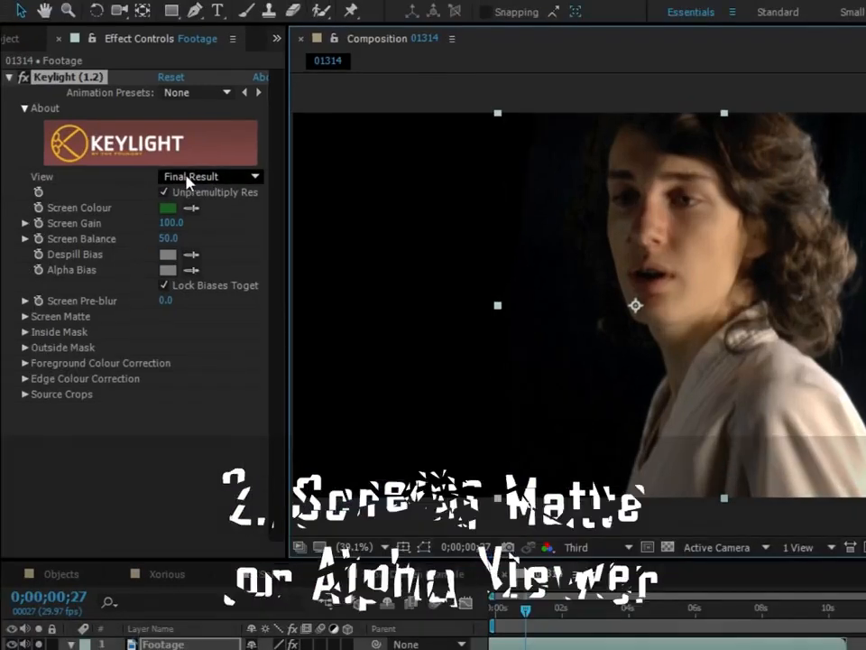
Step: Inspect the key in Keylight's Screen Matte view, then set the View to Intermediate Result
left_click(168, 158)
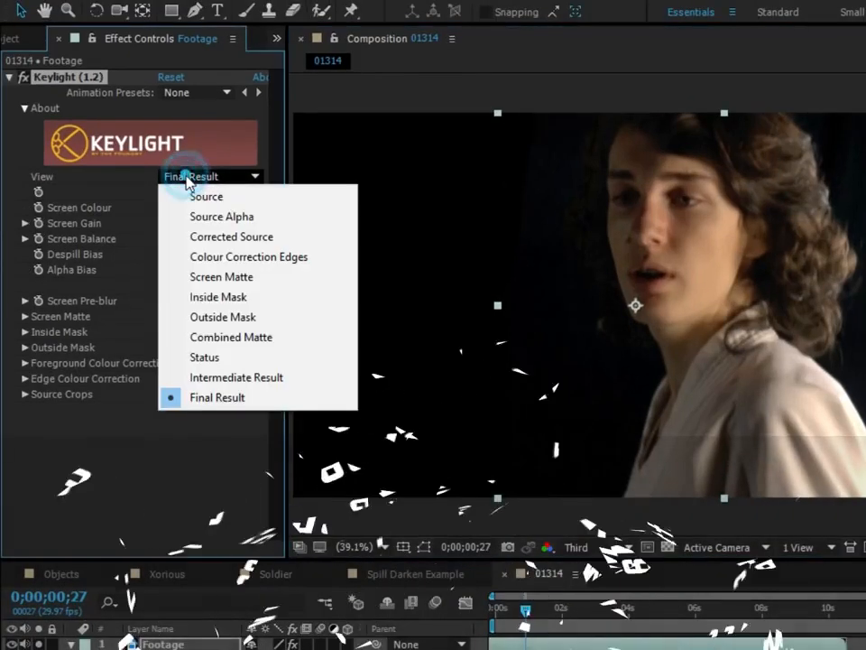
left_click(238, 278)
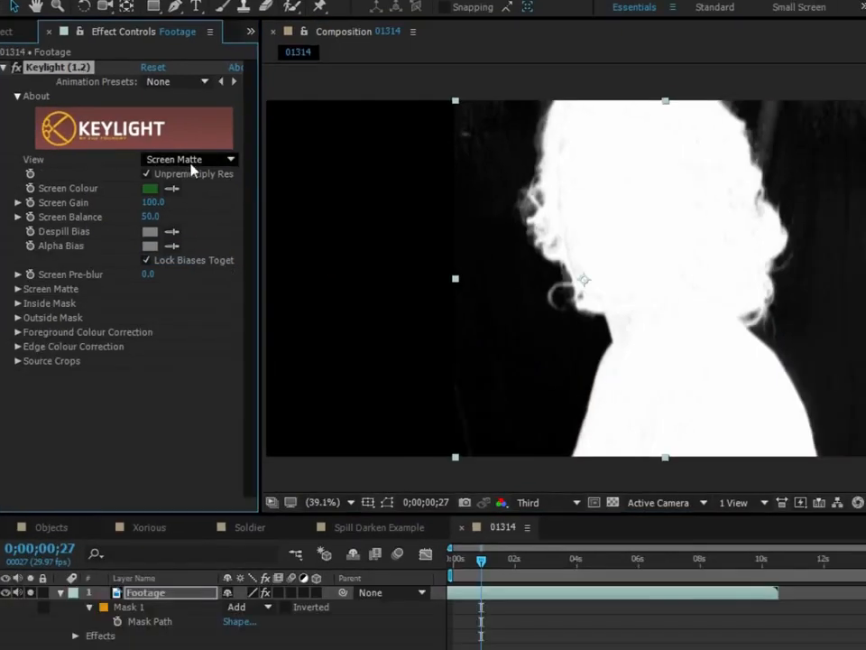
left_click(209, 176)
left_click(233, 346)
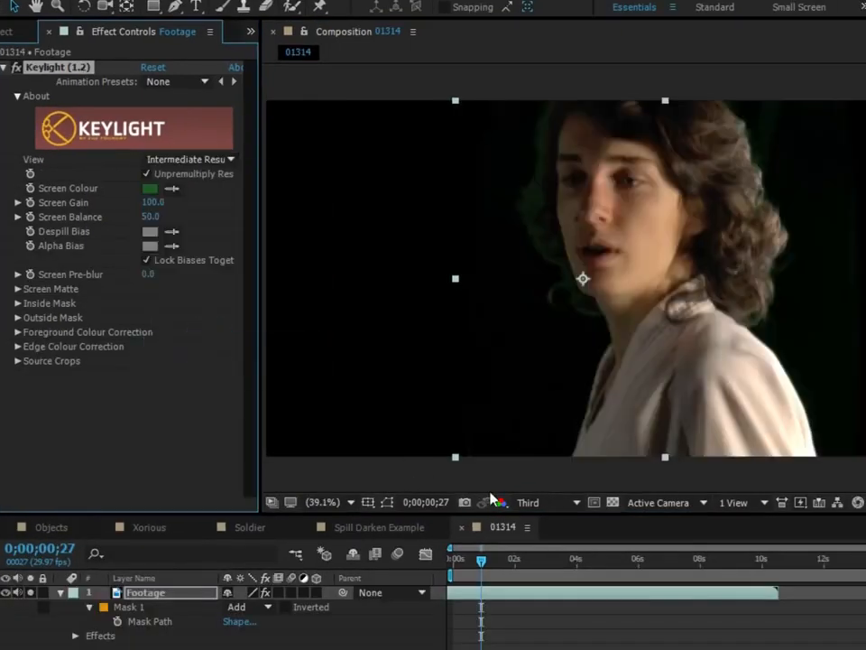
Step: Display the composition's Alpha channel and deselect the Footage layer
left_click(501, 503)
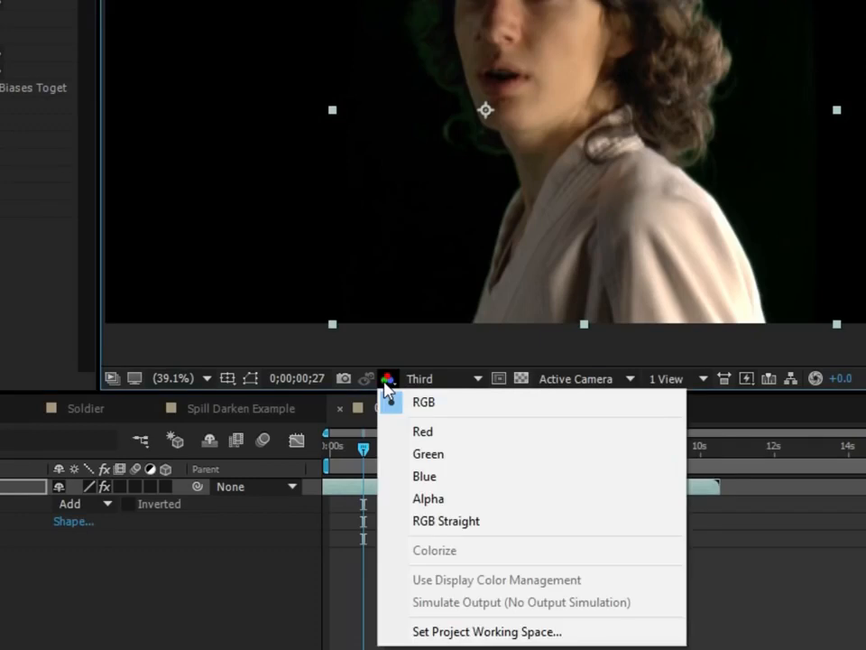
left_click(424, 499)
left_click(158, 628)
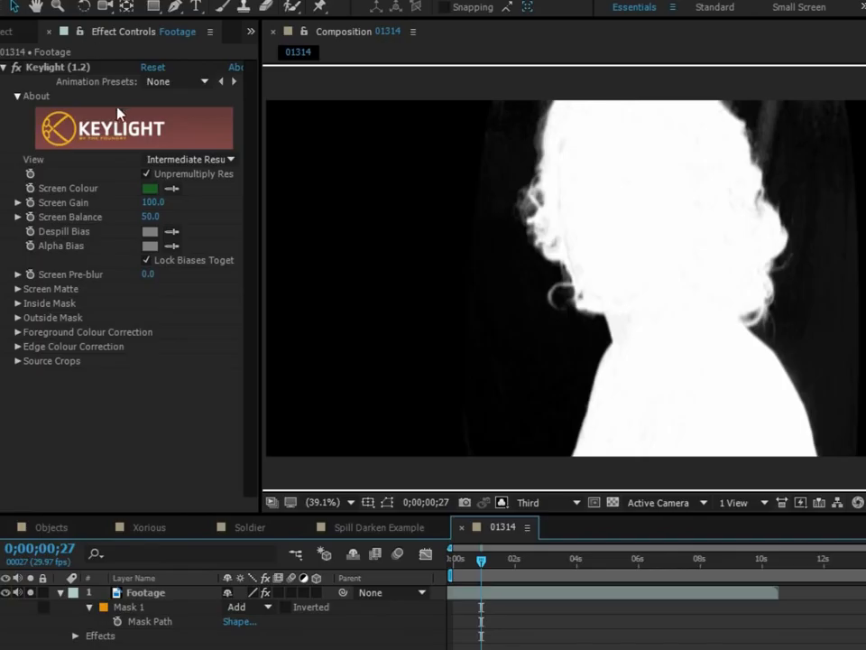
Step: Compare the alpha matte of the Soldier composition between Keylight's Final Result and Intermediate Result views
left_click(210, 160)
left_click(42, 75)
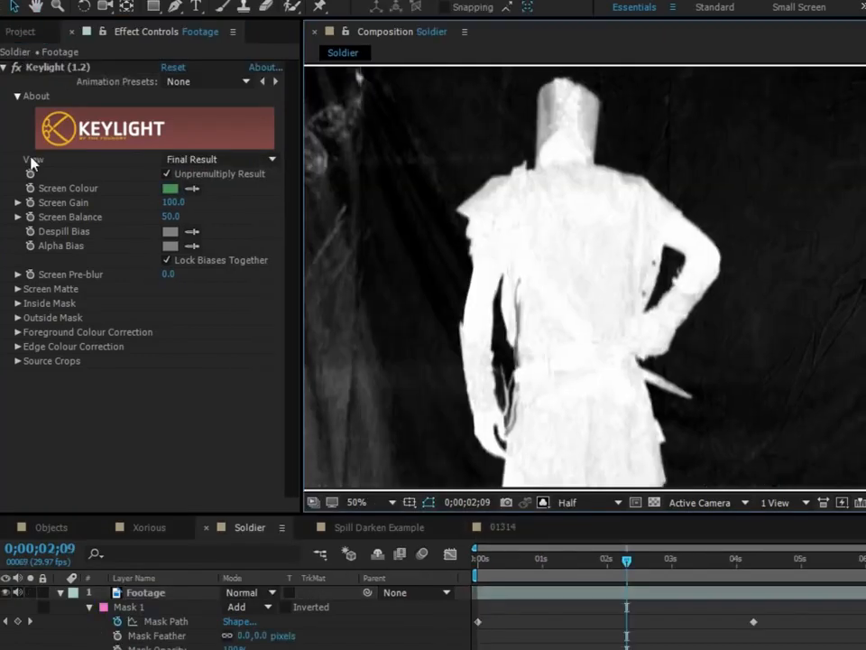
left_click(175, 160)
left_click(236, 360)
left_click(185, 161)
left_click(232, 345)
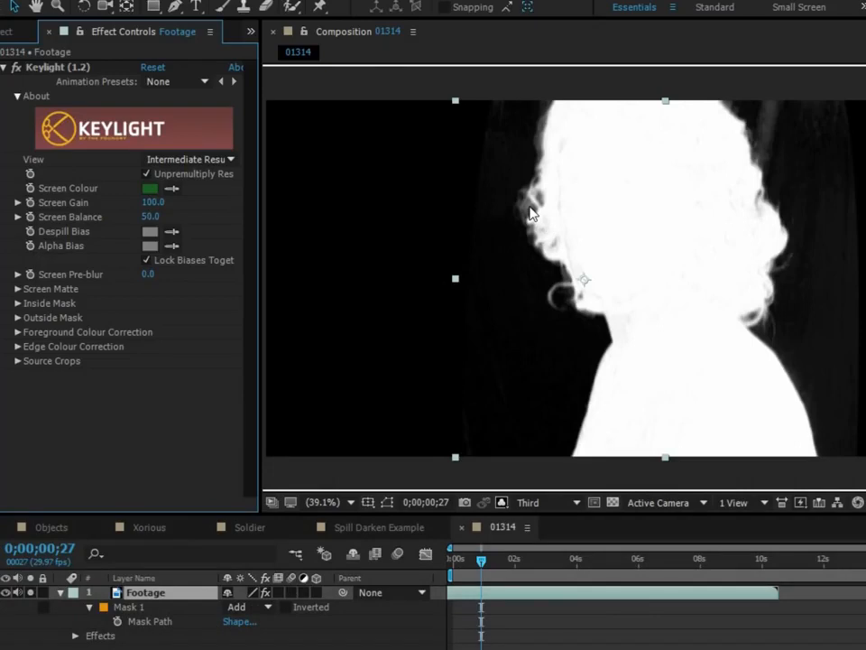
Step: Deselect the Footage layer in the 01314 composition and examine the grey noise in the alpha matte beside the hair
left_click(452, 252)
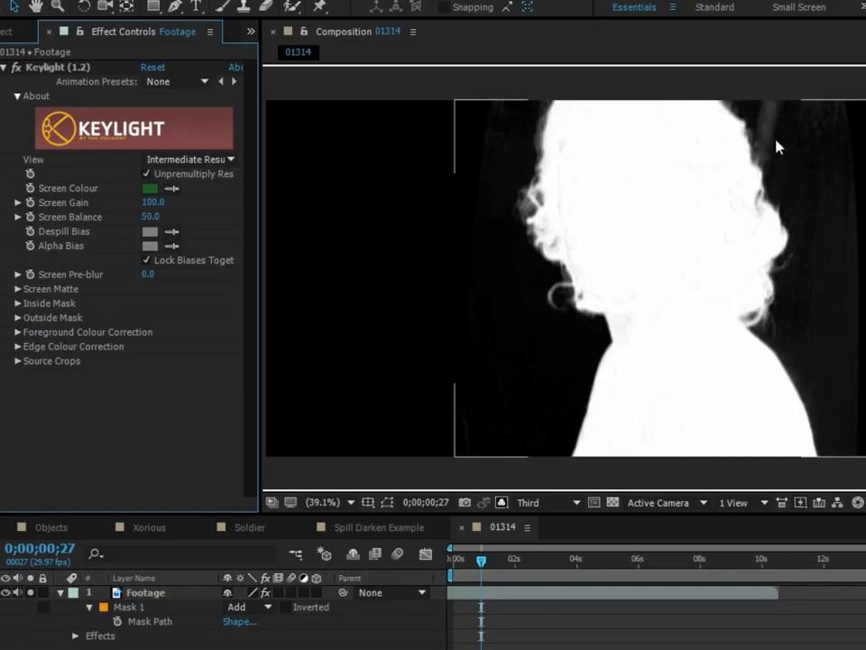
scroll(785, 121, "up", 2)
left_click_drag(691, 226, 322, 570)
left_click_drag(711, 235, 668, 238)
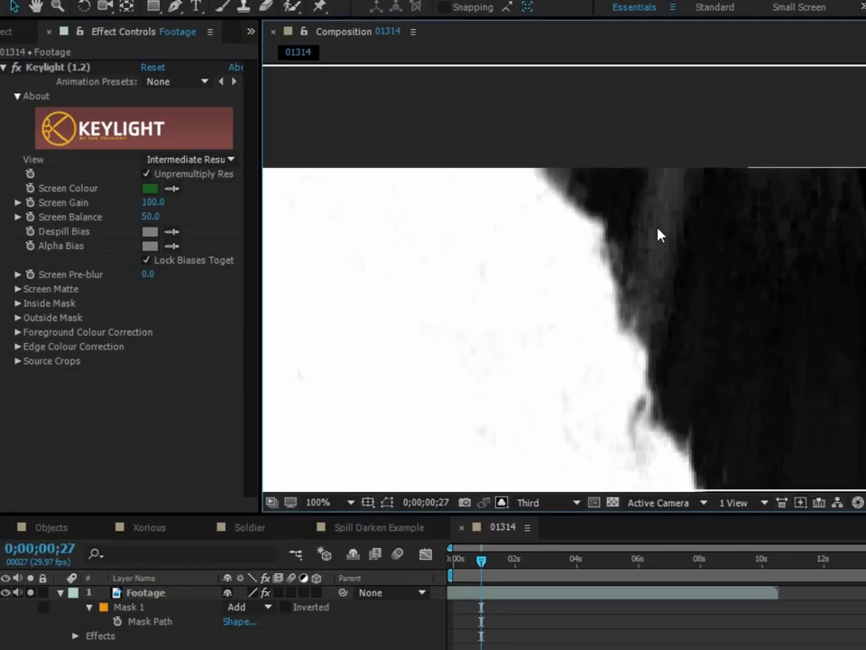
scroll(656, 235, "down", 2)
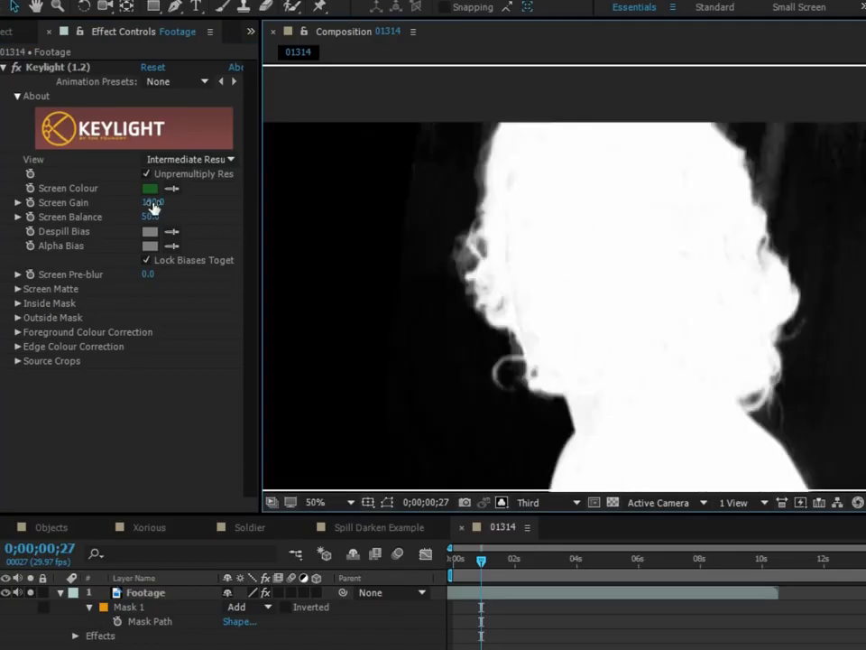
Step: Set Keylight's Screen Gain to 105 for the footage
left_click(55, 204)
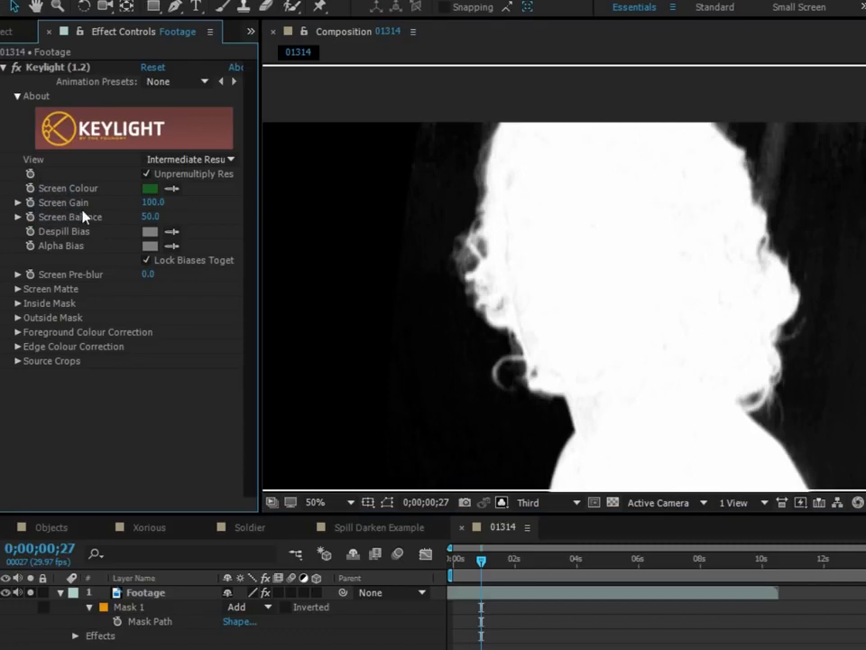
left_click(158, 204)
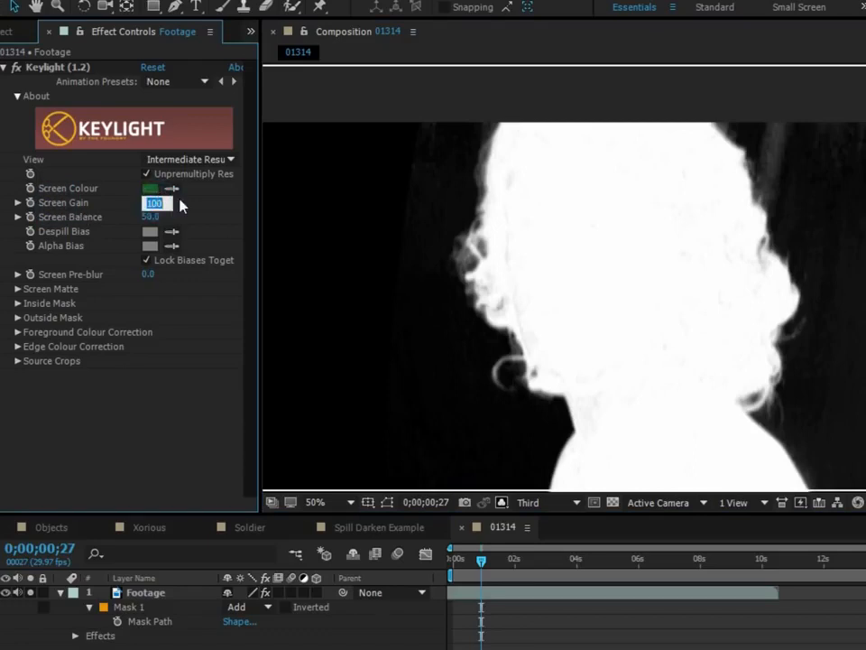
type("105")
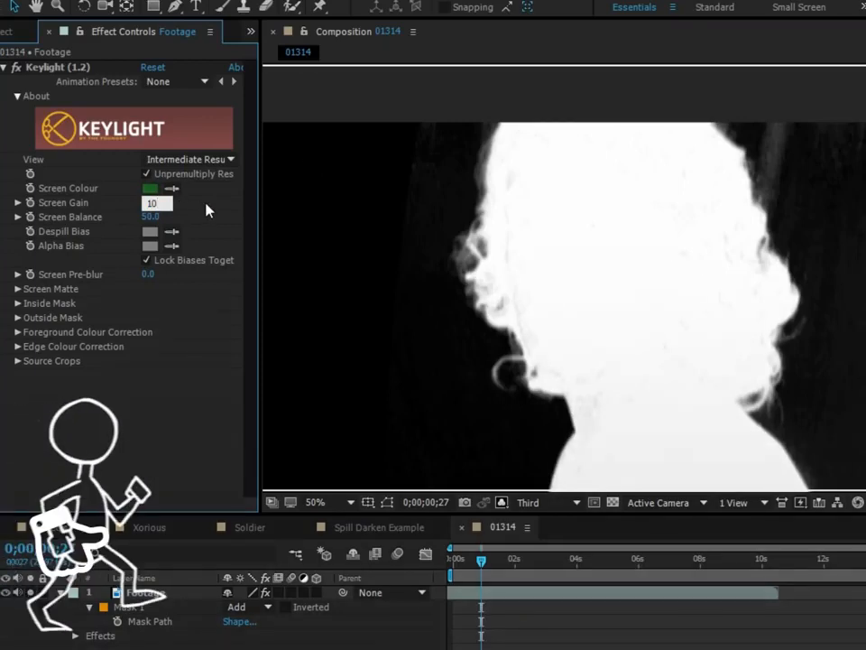
left_click(193, 215)
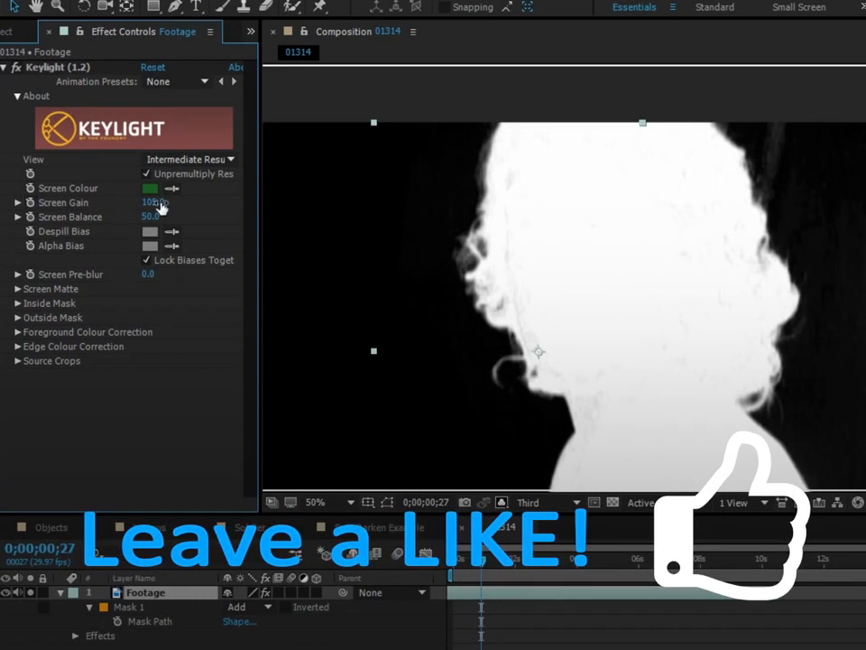
left_click_drag(656, 286, 642, 270)
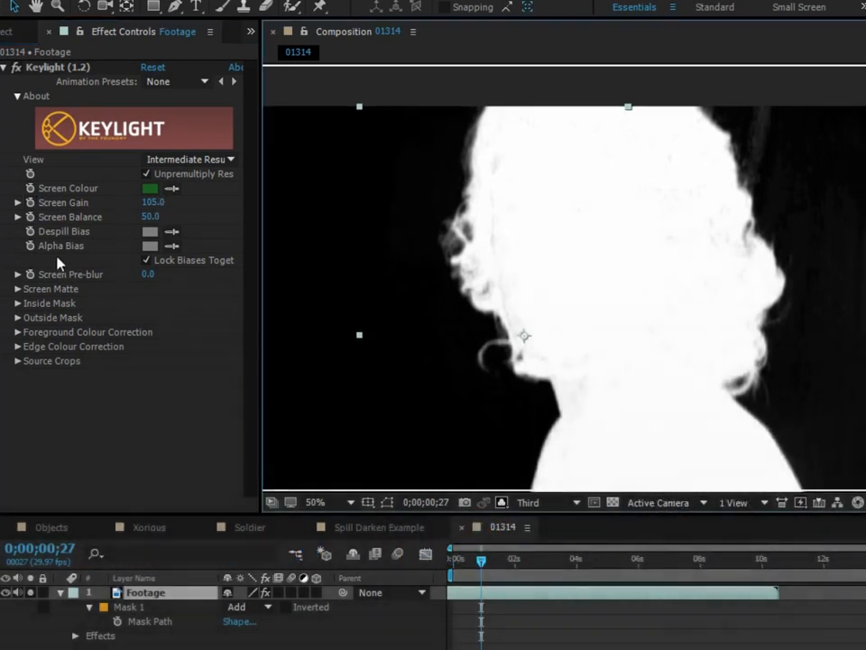
Step: Try a Screen Balance of 39, and preview a shifted hue for Screen Colour without keeping it
left_click_drag(147, 224, 116, 215)
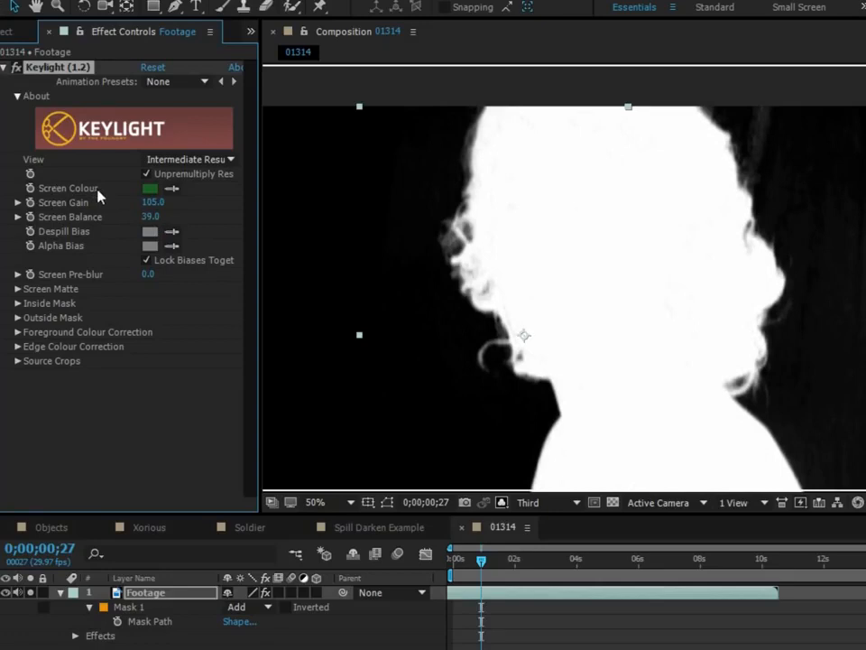
left_click(149, 191)
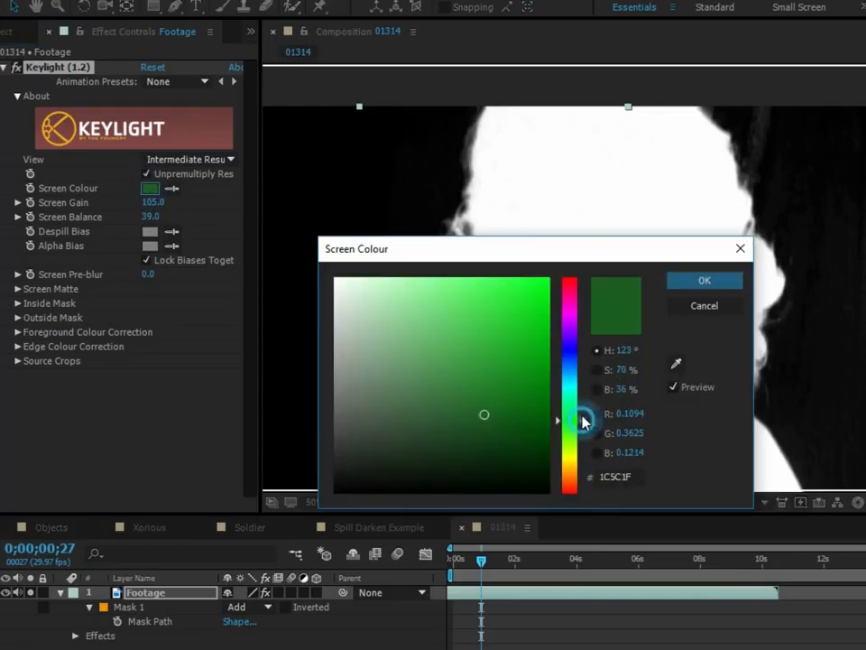
left_click_drag(581, 417, 583, 408)
left_click(722, 307)
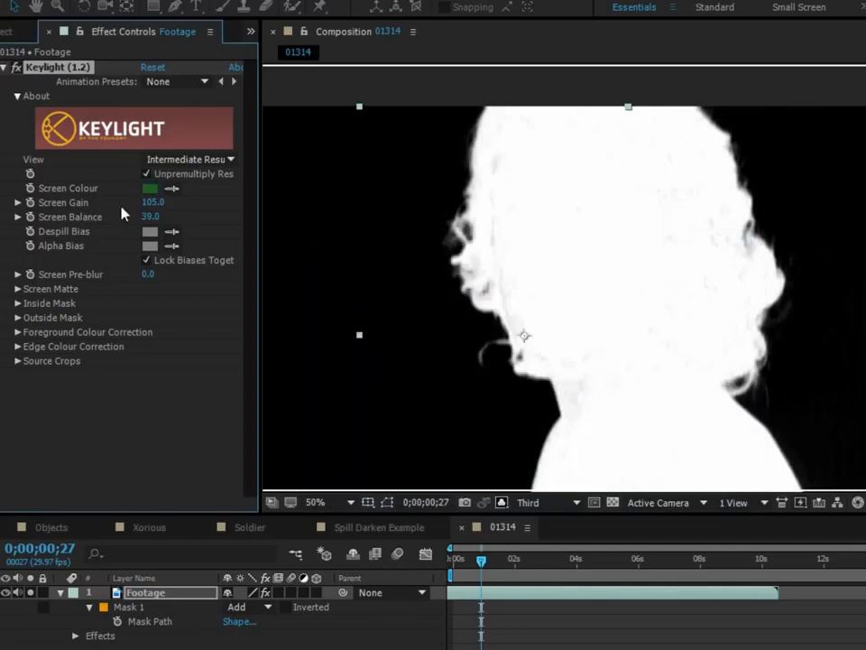
Step: Try a Screen Balance of 28, compare it with a Screen Colour hue shift that is cancelled, and raise Screen Balance to 37
left_click_drag(157, 219, 147, 220)
left_click(150, 188)
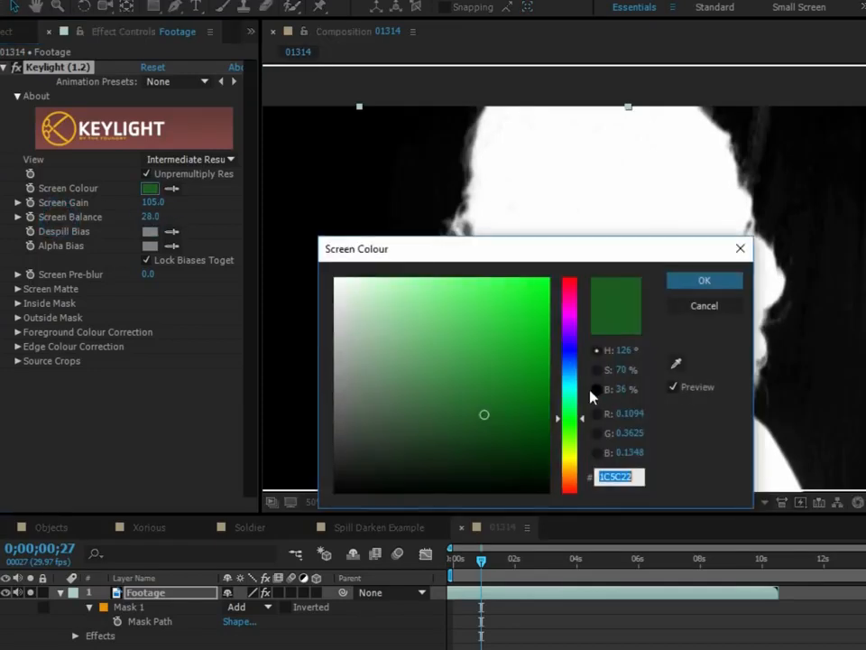
left_click(686, 309)
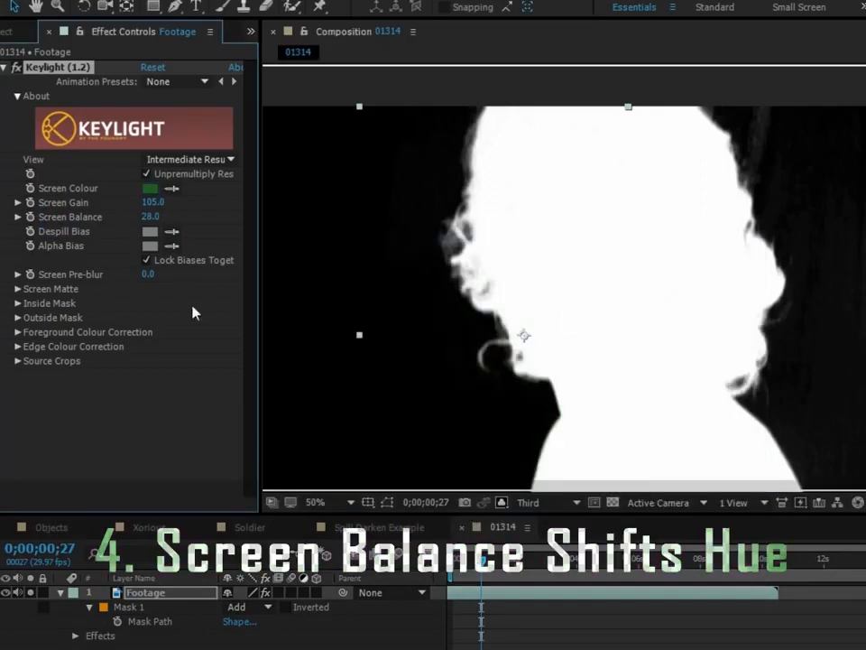
left_click_drag(147, 219, 160, 224)
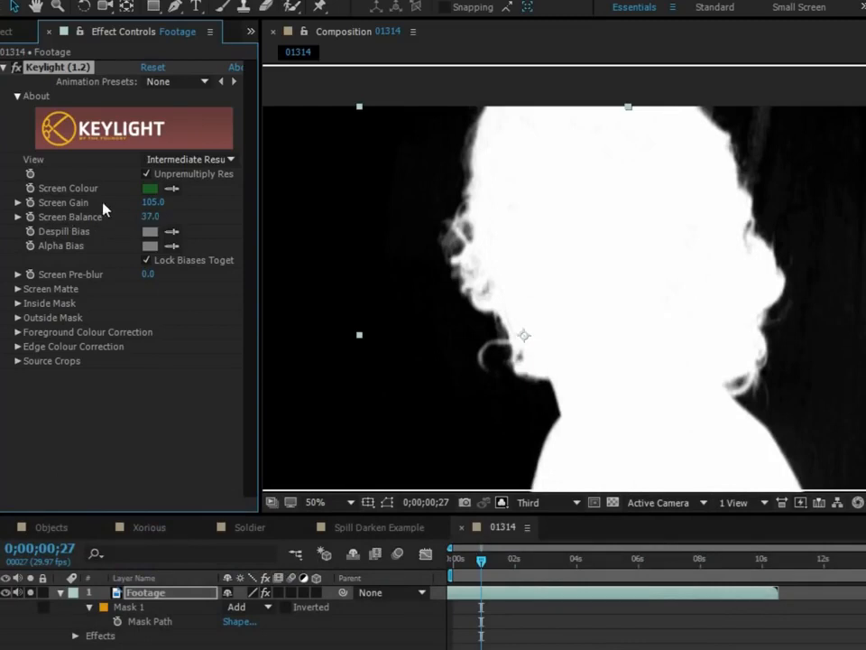
Step: Disable Keylight to examine the original green backdrop in full colour, and enable the effect again
left_click(16, 66)
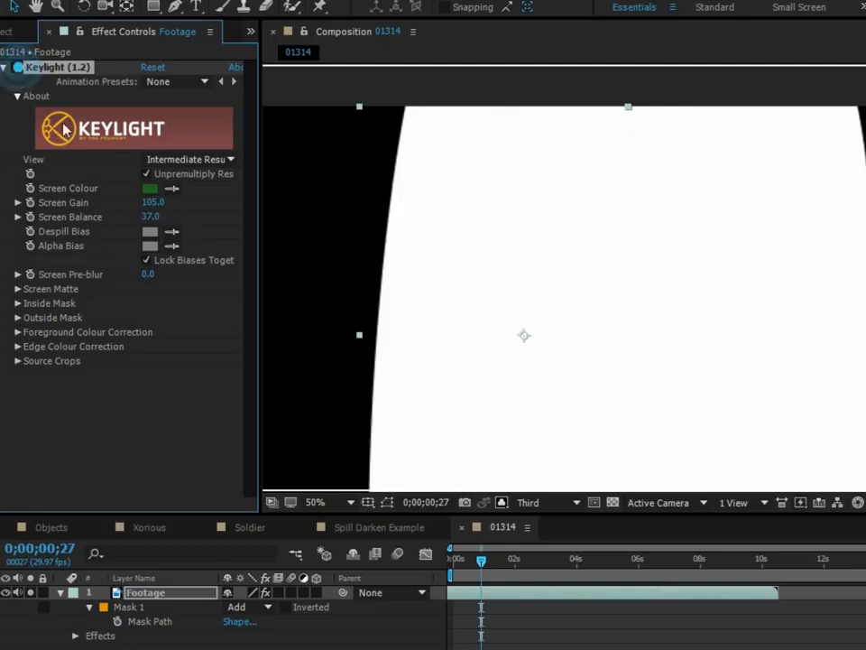
scroll(551, 347, "up", 2)
left_click_drag(550, 346, 648, 291)
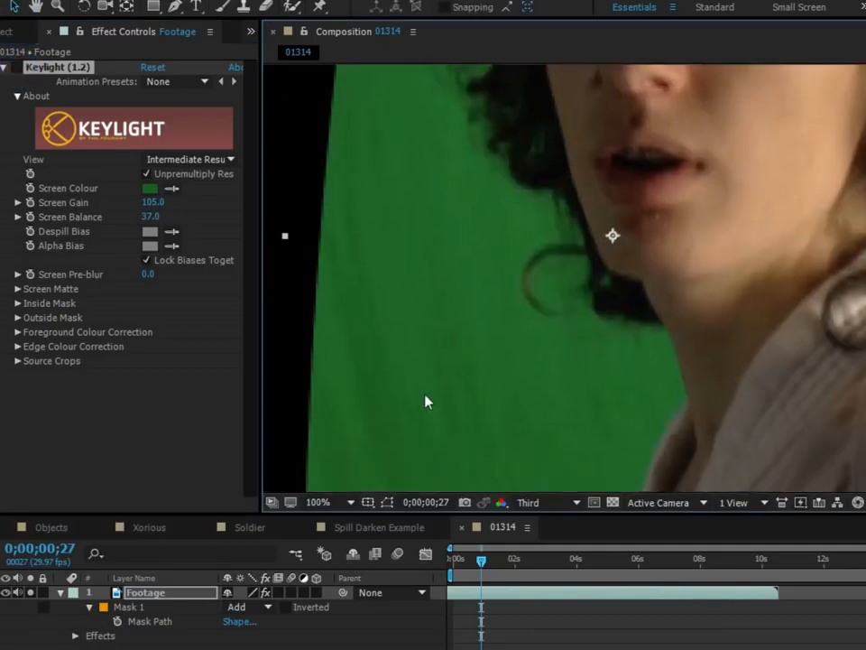
scroll(478, 289, "down", 2)
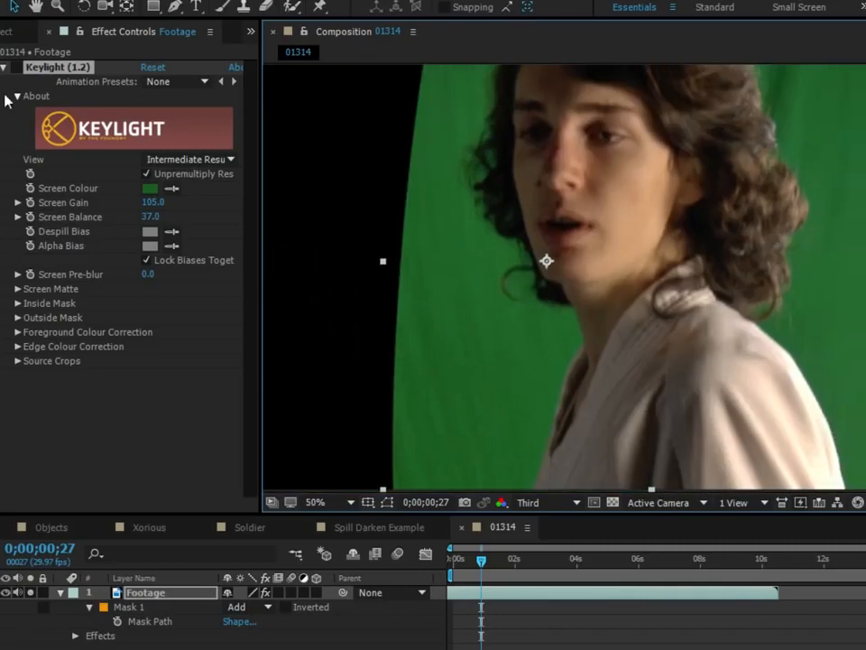
left_click(15, 67)
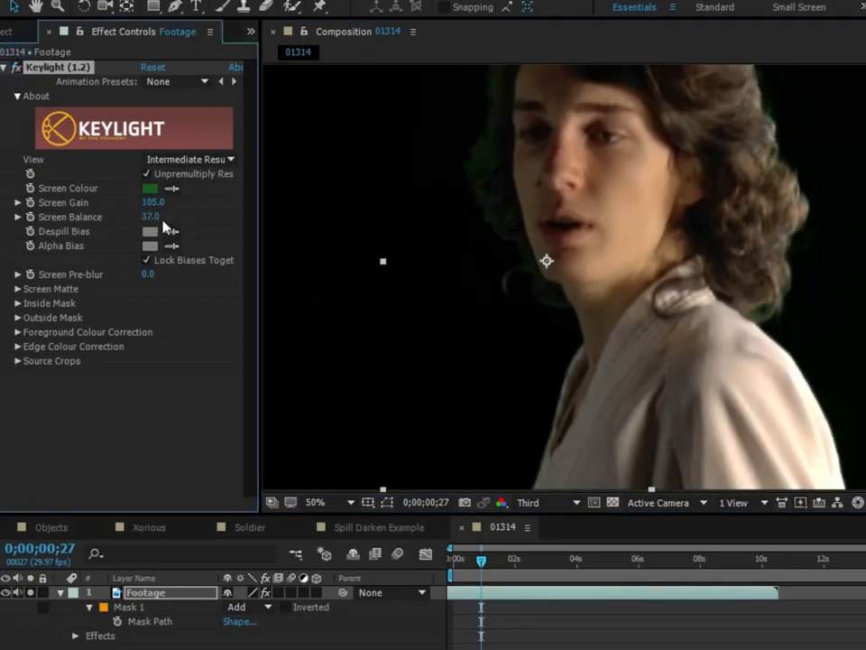
Step: Set Keylight's Screen Balance to 35 and display the composition's Alpha channel
key("Return")
key("alt+4")
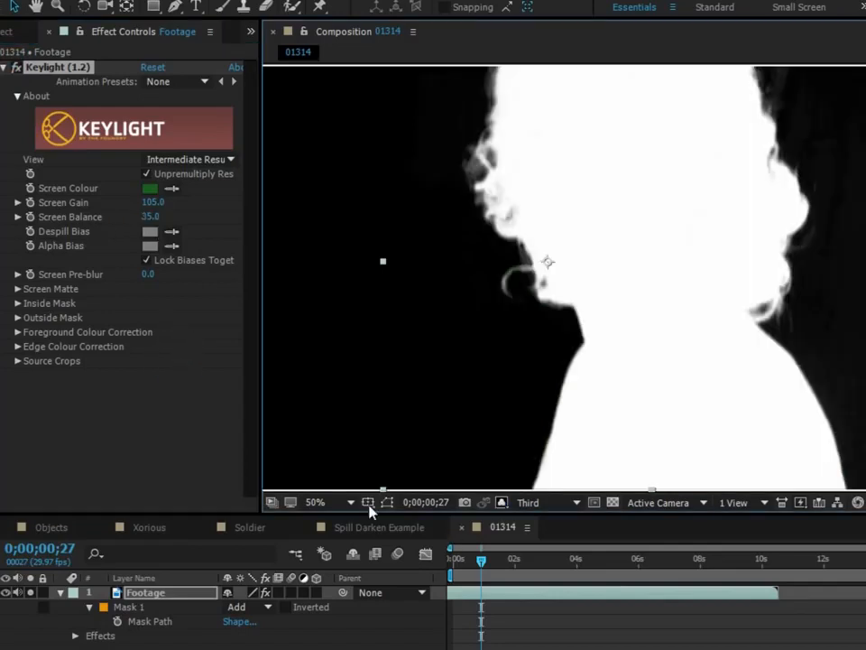
Step: Examine the alpha matte closely along both sides of the hair for grey areas in the background and lost edge detail
left_click_drag(781, 135, 610, 329)
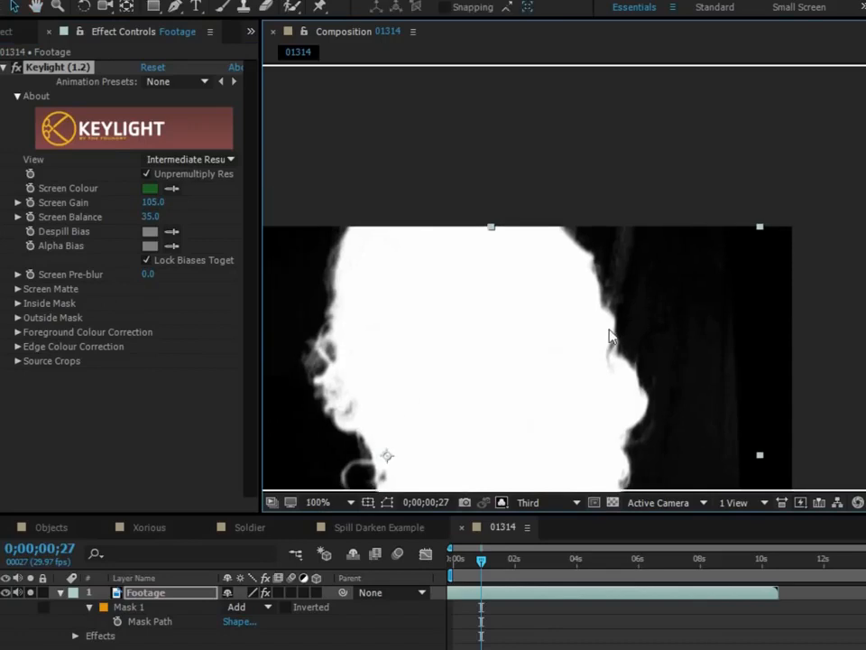
scroll(610, 335, "up", 2)
scroll(617, 232, "up", 2)
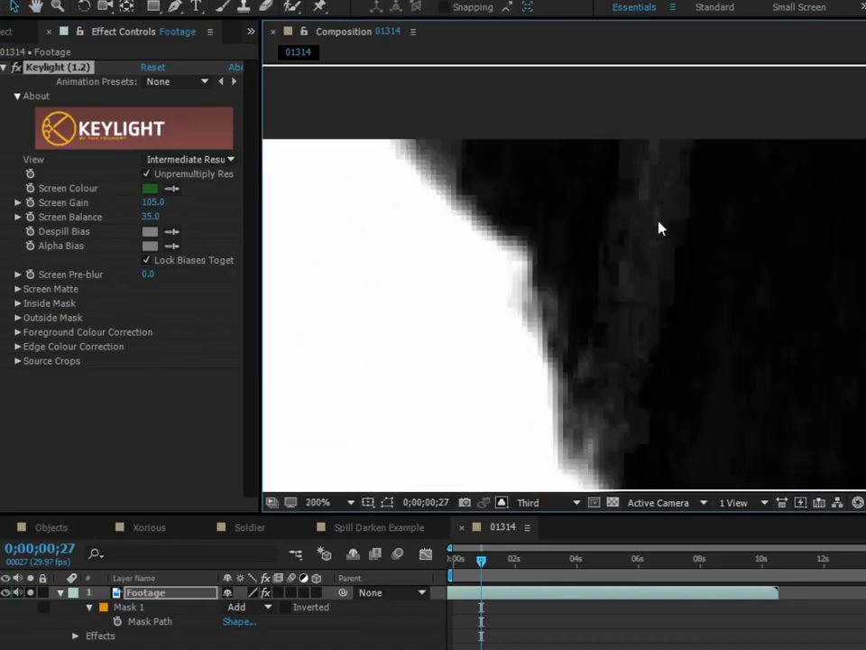
scroll(600, 270, "down", 1)
left_click_drag(603, 354, 688, 226)
scroll(659, 262, "down", 1)
scroll(640, 290, "up", 1)
left_click_drag(652, 300, 726, 350)
scroll(708, 207, "down", 1)
left_click_drag(460, 352, 498, 336)
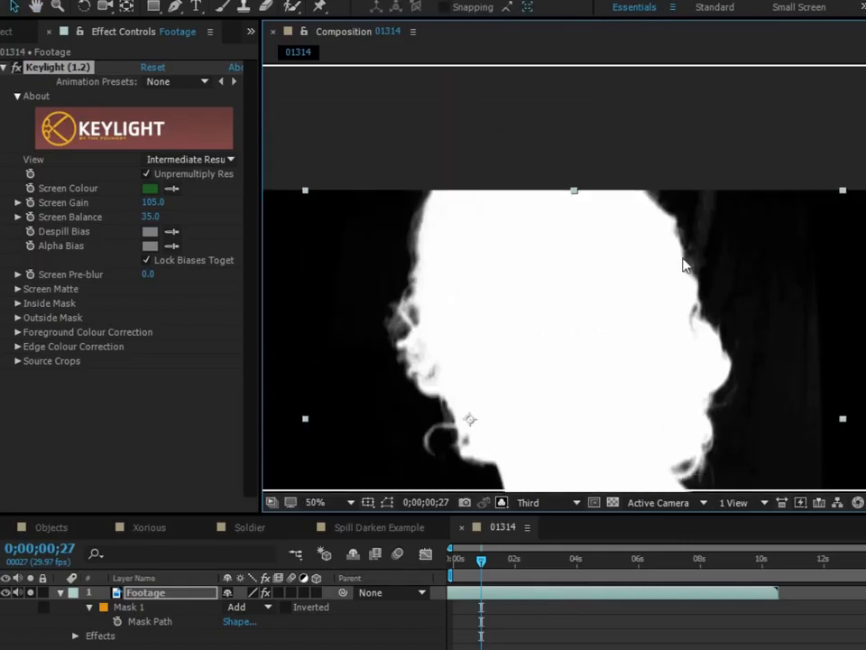
scroll(717, 211, "up", 1)
left_click_drag(429, 340, 760, 296)
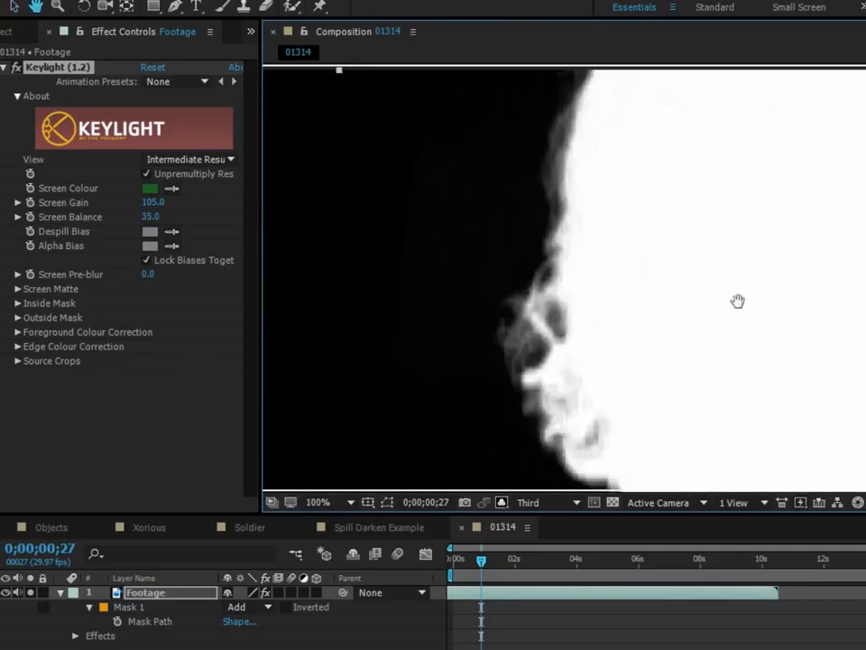
left_click_drag(625, 335, 366, 505)
scroll(788, 311, "up", 1)
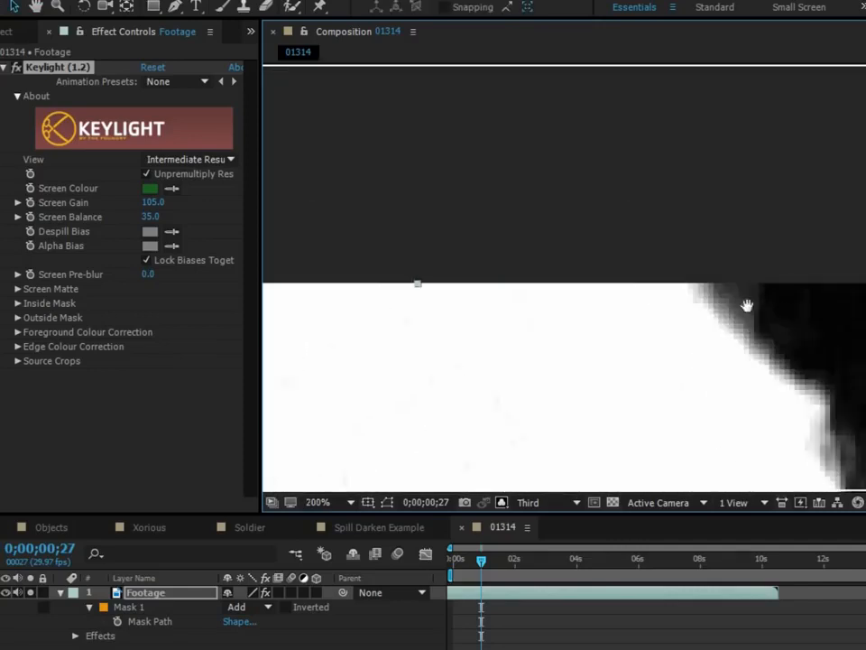
left_click_drag(787, 312, 486, 294)
scroll(487, 329, "down", 1)
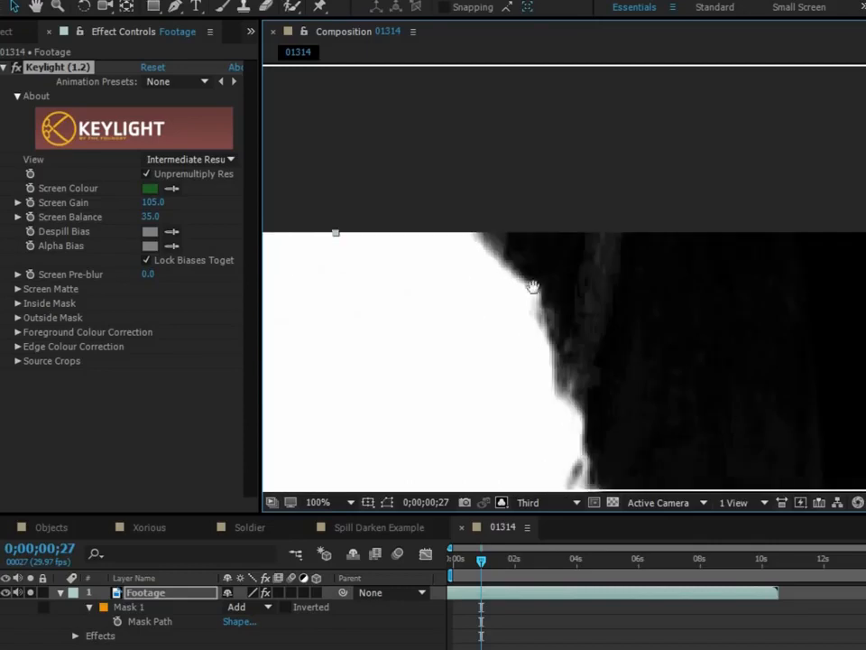
Step: Expand Keylight's Screen Matte settings and raise Clip Black to 11
left_click(18, 288)
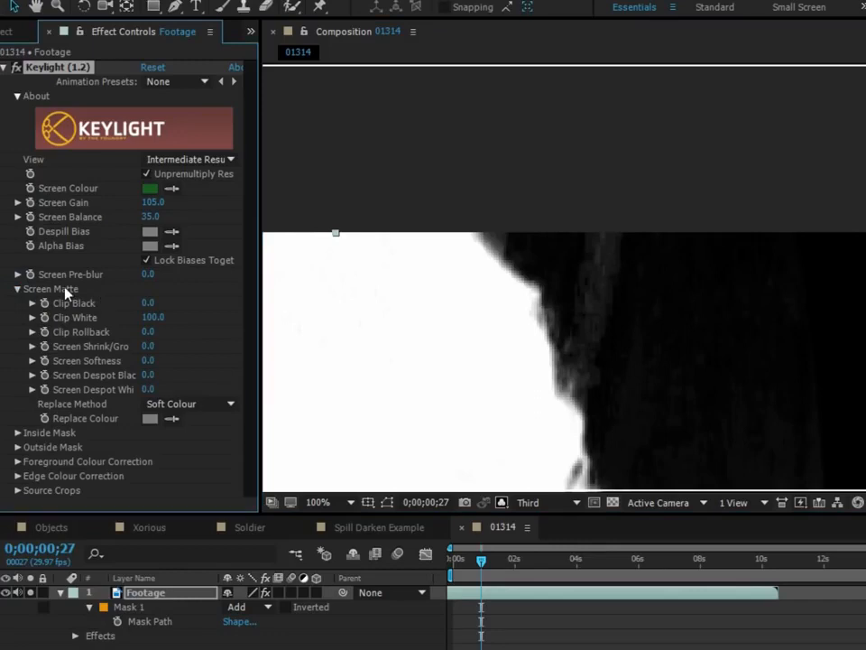
left_click(149, 304)
left_click(180, 301)
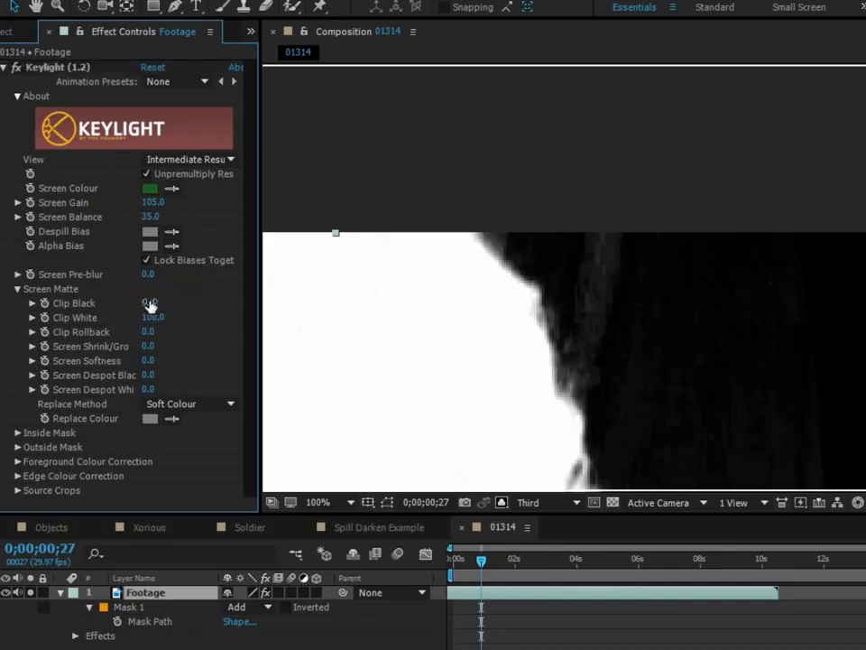
left_click_drag(149, 307, 154, 305)
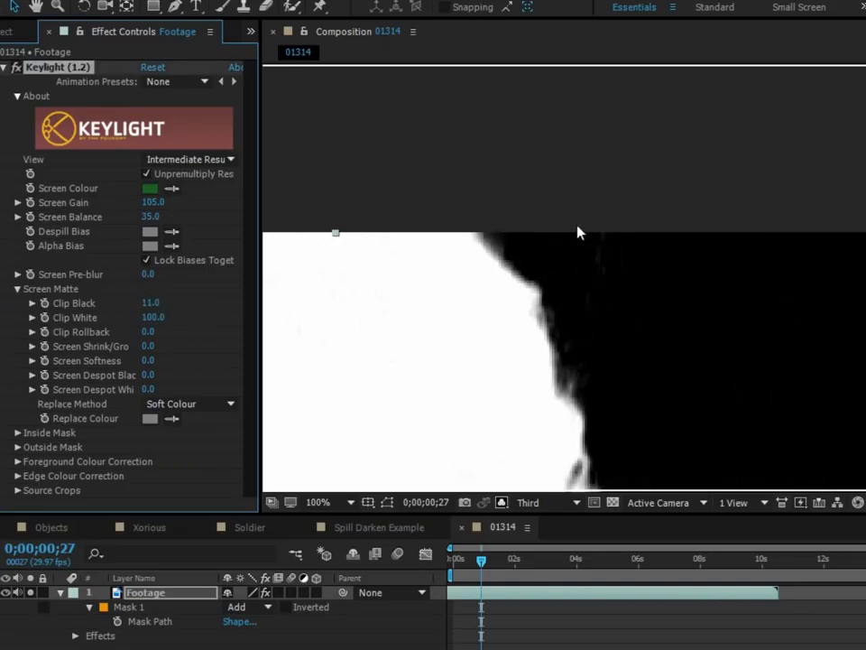
Step: Check the fine hair strands in the matte and reduce Clip Black to 8
scroll(498, 294, "down", 1)
left_click_drag(510, 302, 655, 244)
scroll(472, 367, "up", 1)
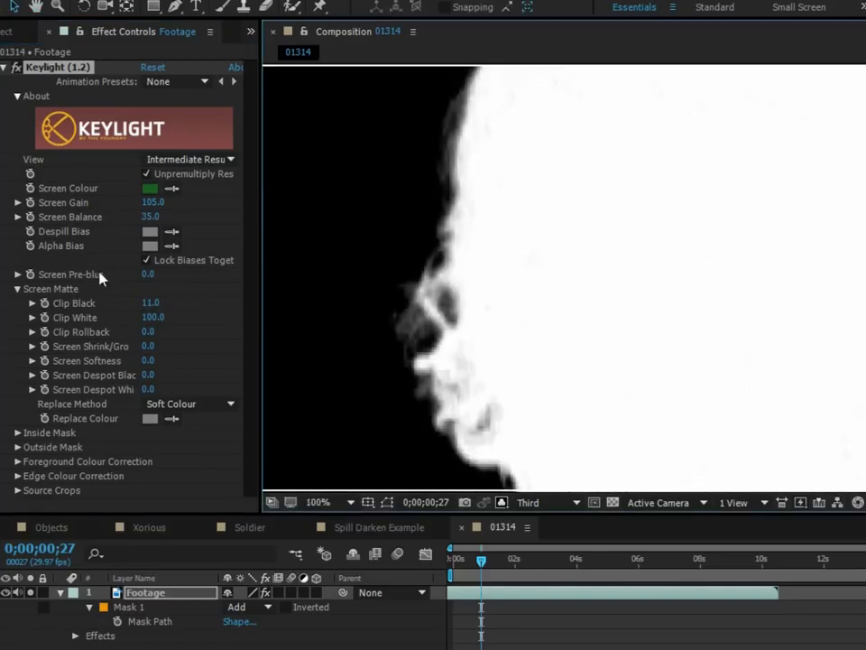
left_click(155, 305)
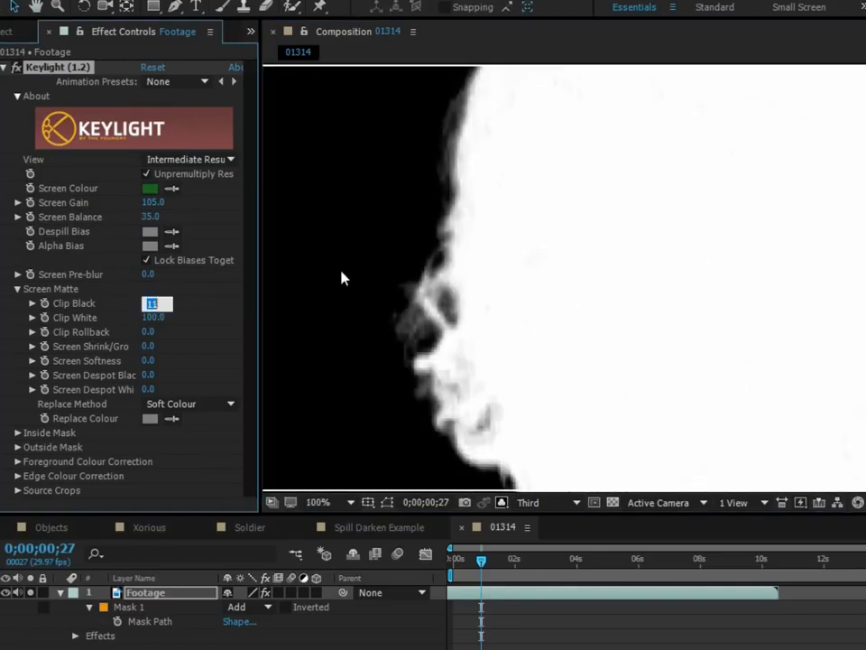
type("8")
key("Return")
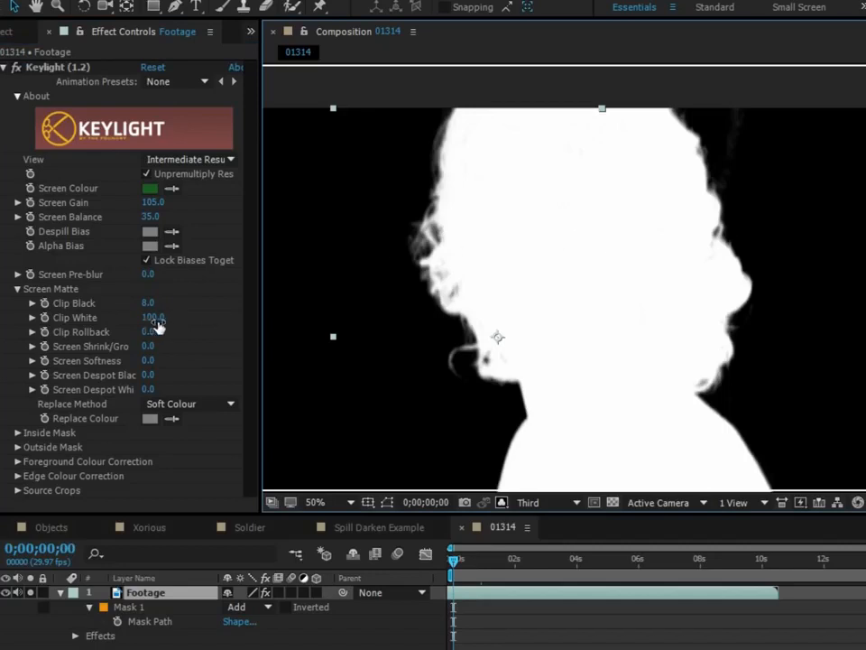
Step: Lower Keylight's Clip White to 89 on the Keying layer of the Xorious composition
left_click(156, 318)
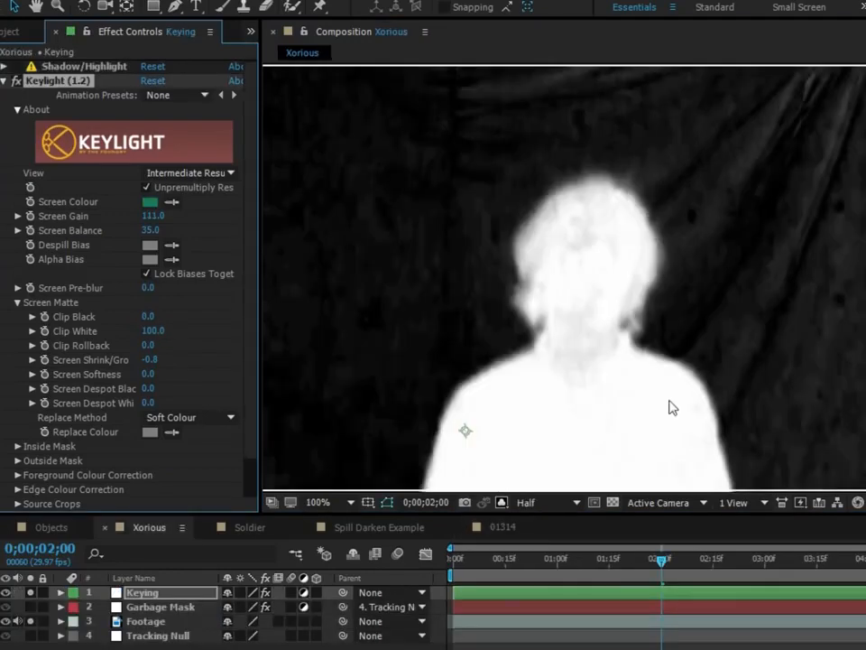
scroll(557, 307, "down", 1)
scroll(559, 303, "up", 1)
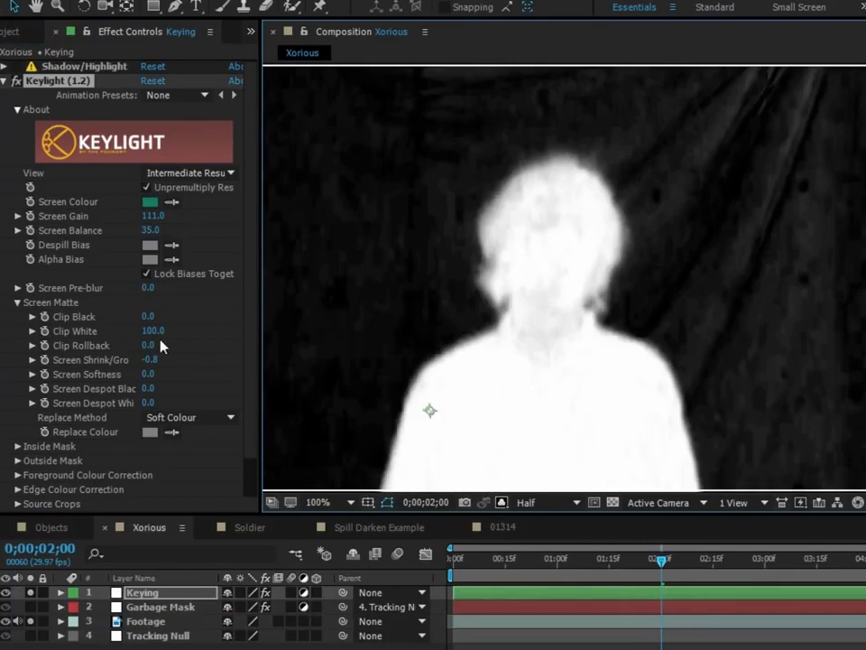
mouse_move(150, 331)
left_mouse_down()
mouse_move(164, 333)
mouse_move(144, 333)
left_mouse_up()
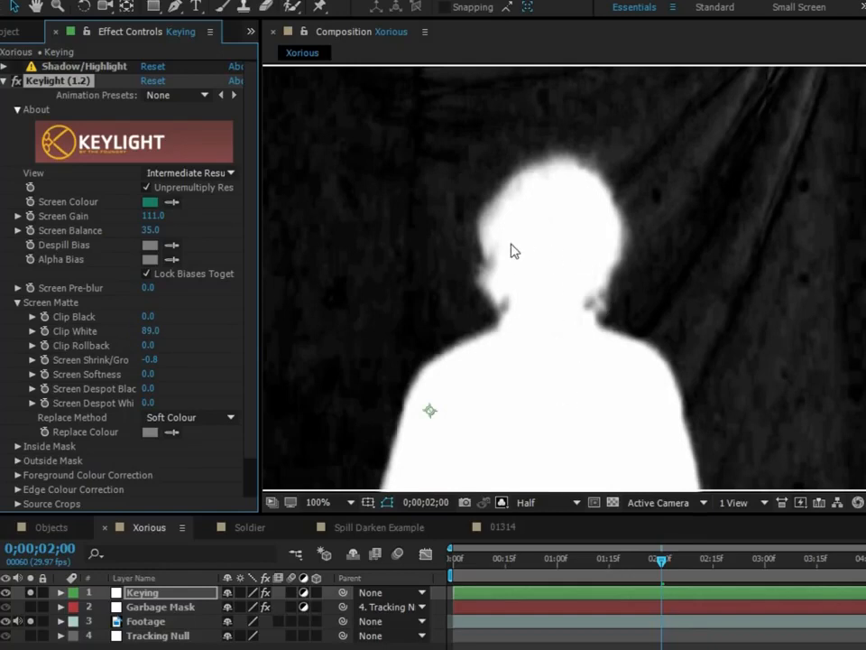
Step: Set Keylight's Clip Black to 20 to clear the grey wrinkles from the Xorious matte's background
scroll(501, 261, "up", 1)
scroll(598, 300, "down", 1)
left_click_drag(481, 339, 359, 373)
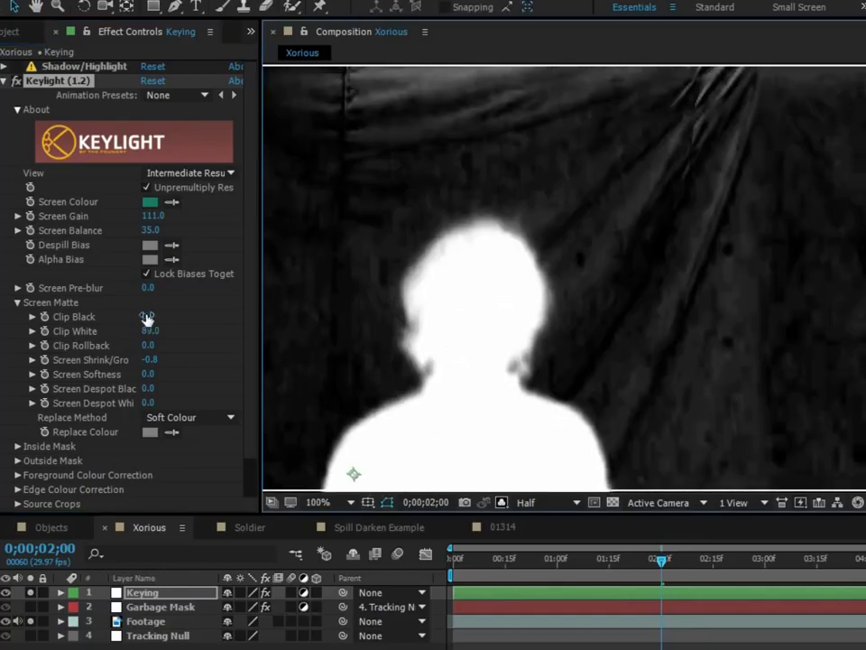
left_click(150, 316)
type("20")
key("Return")
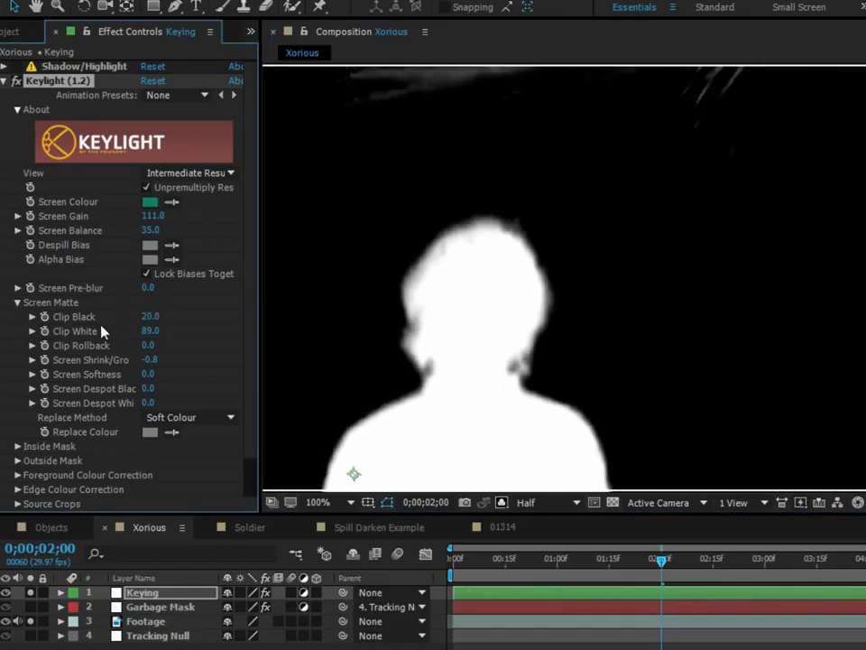
Step: Return to the 01314 composition and reset Keylight's Clip Black to 0 and Clip White to 100
left_click(243, 529)
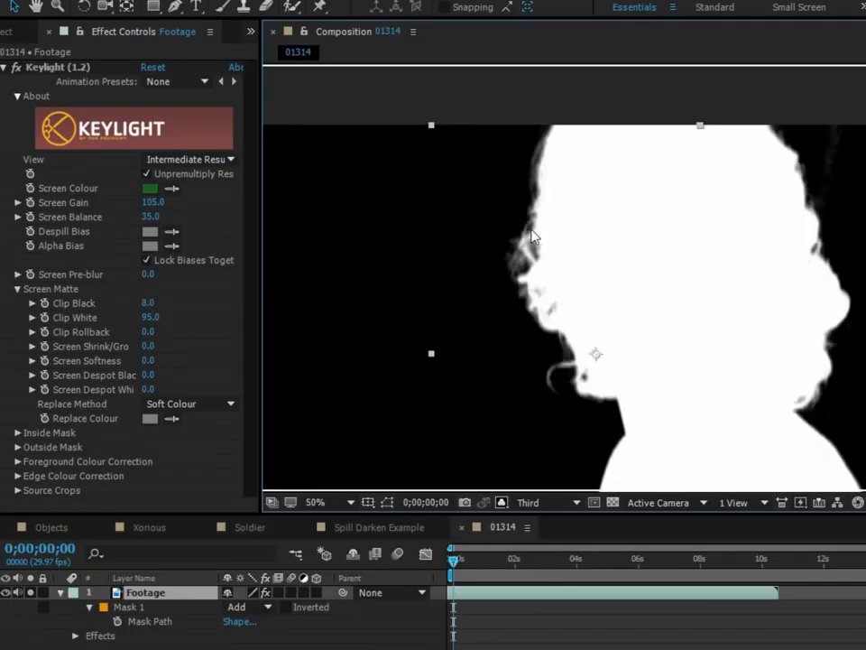
left_click(147, 304)
type("0")
left_click(149, 318)
type("100")
left_click(313, 29)
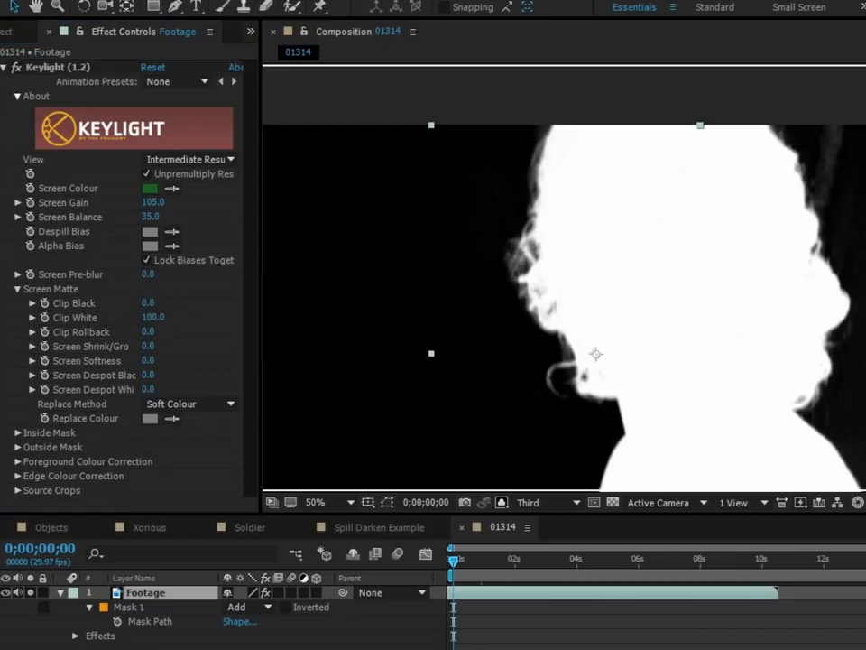
Step: Add a Curves effect after Keylight on the Footage layer and set its channel to Alpha
left_click_drag(862, 298, 115, 447)
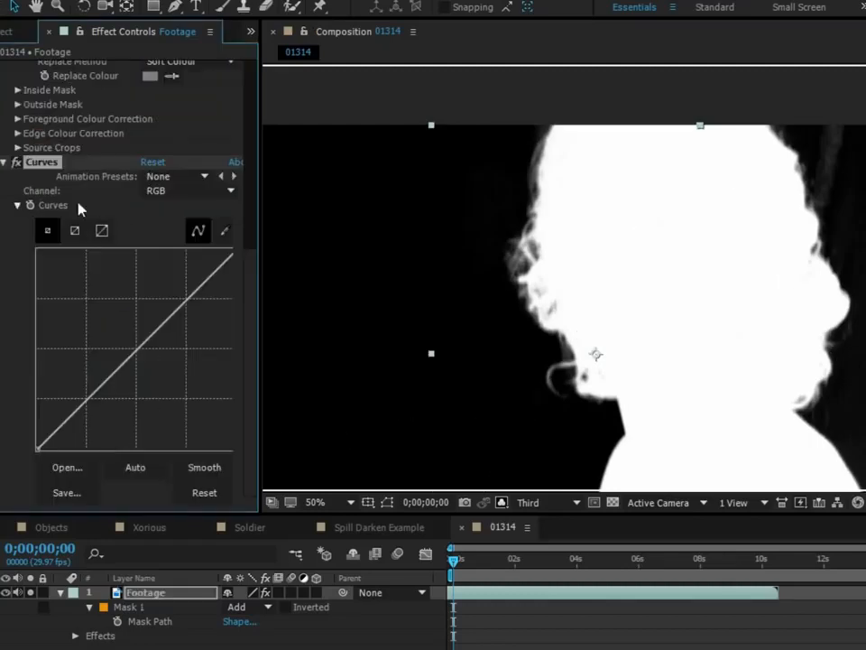
left_click(171, 190)
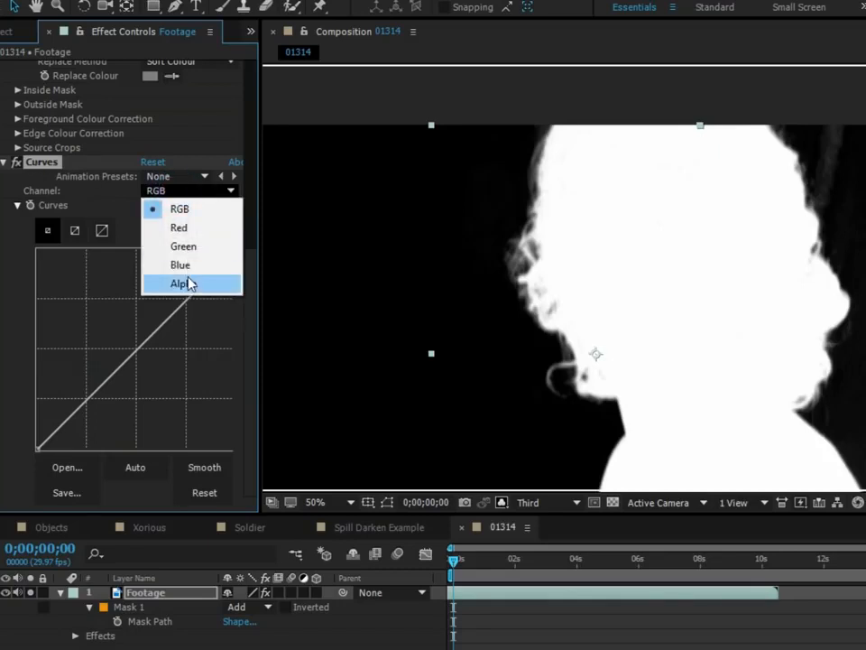
left_click(185, 283)
left_click_drag(260, 259, 272, 256)
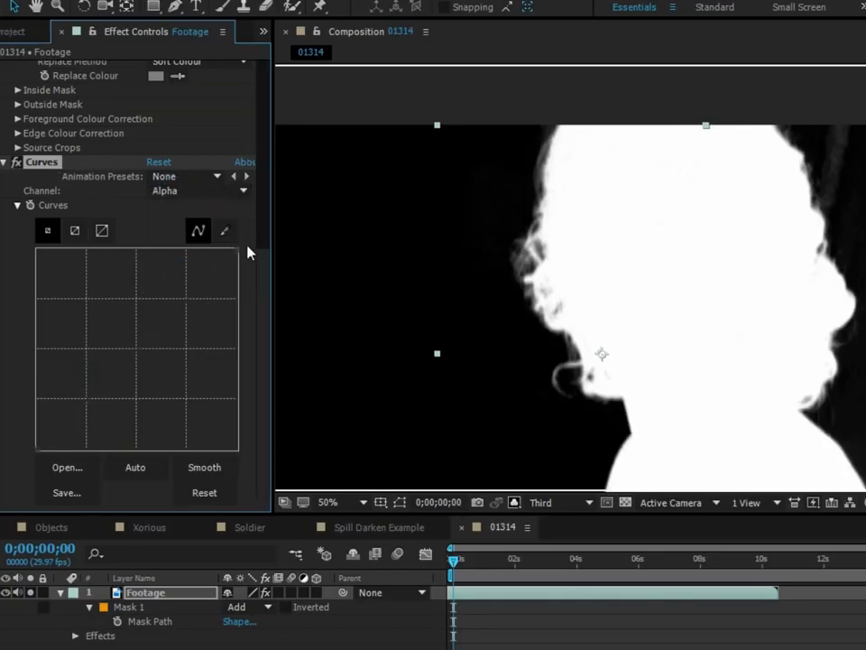
Step: Bend the alpha curve into an S shape, lowering the dark tones and lifting the bright ones
left_click(35, 447)
mouse_move(30, 468)
left_mouse_down()
mouse_move(139, 484)
mouse_move(33, 489)
left_mouse_up()
scroll(36, 199, "up", 6)
scroll(79, 391, "down", 6)
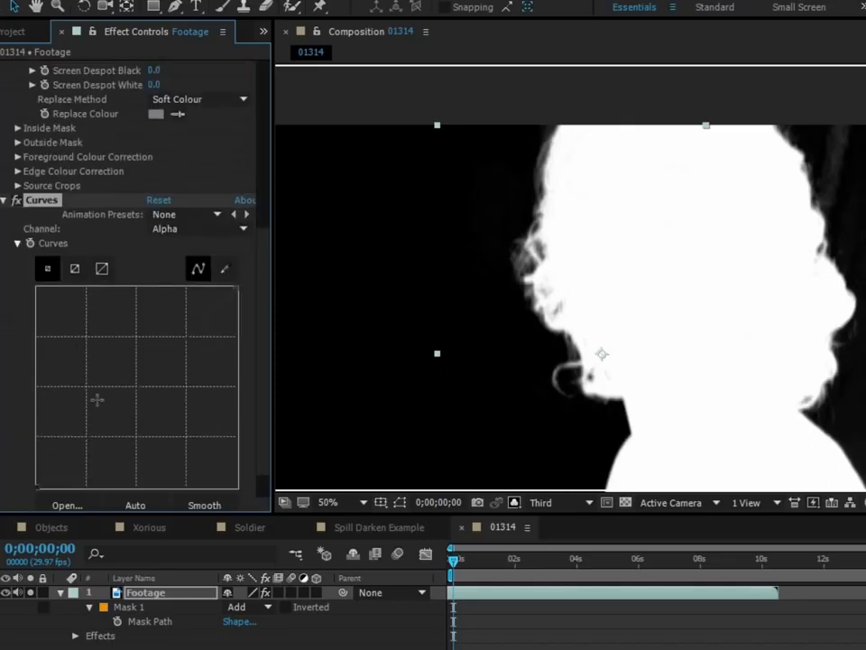
left_click_drag(123, 407, 136, 437)
left_click_drag(184, 358, 175, 351)
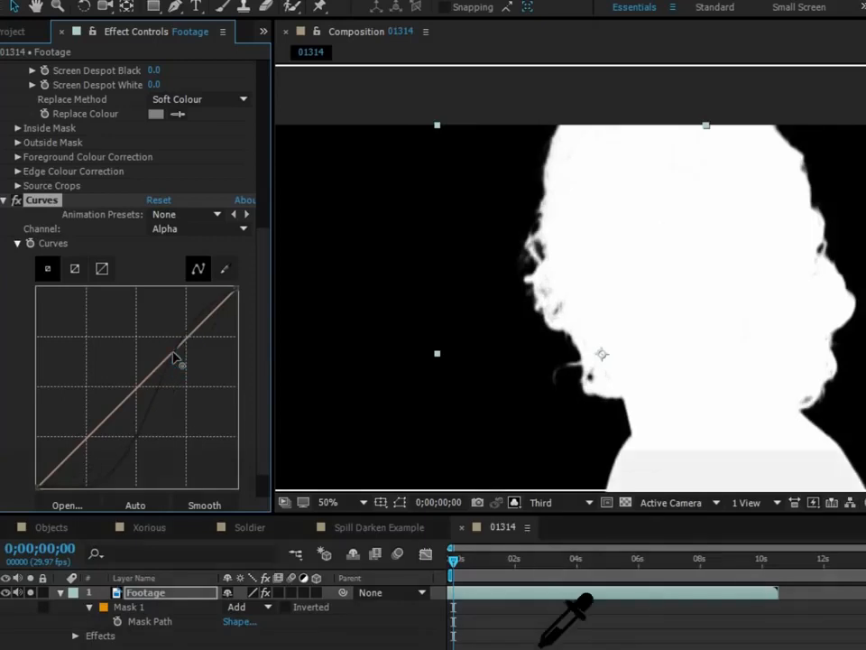
Step: Delete the Curves effect and set Keylight's Clip Black to 8 and Clip White to 95
left_click(45, 199)
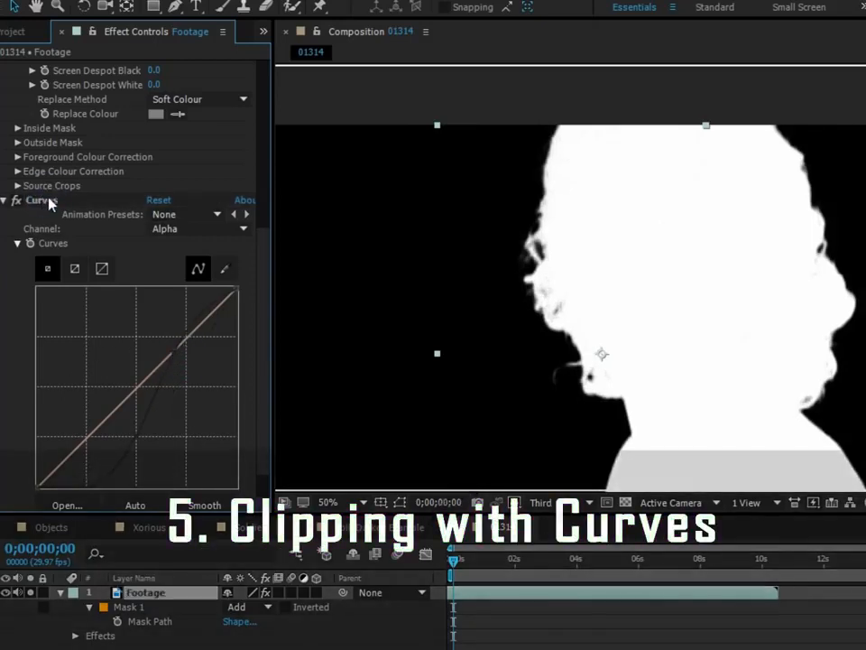
key("Delete")
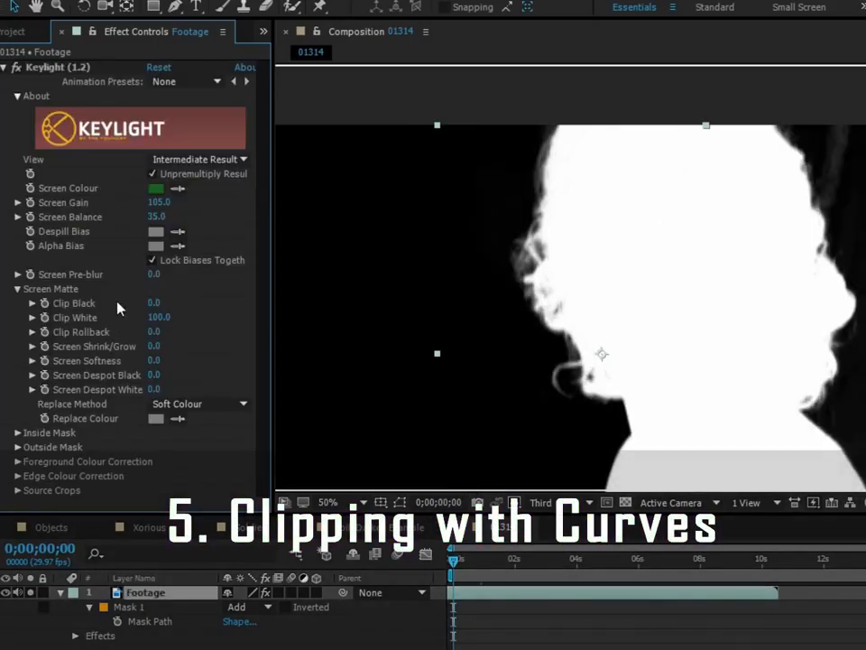
left_click(154, 304)
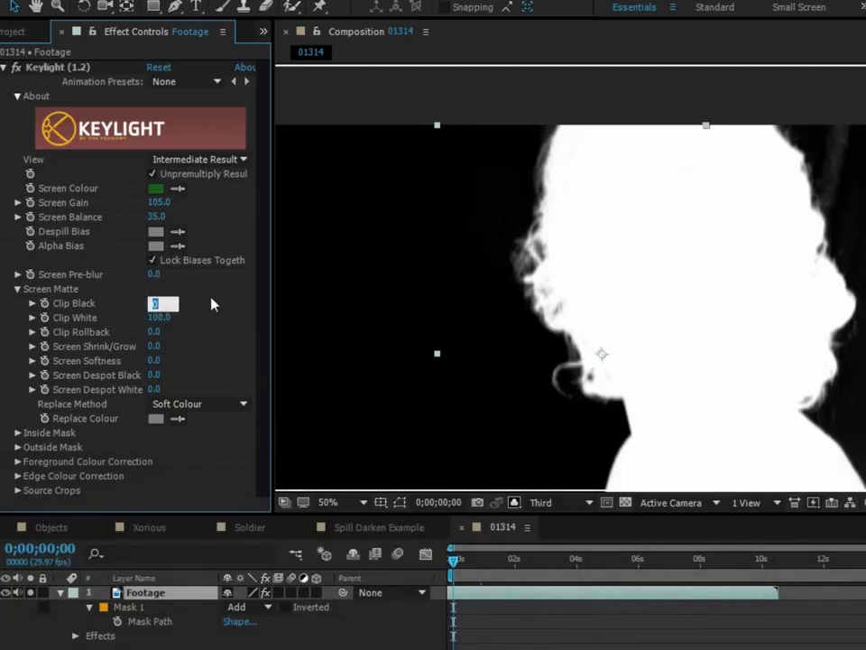
type("8")
left_click(160, 317)
type("95")
key("Return")
Step: Display the composition in RGB and turn on the transparency grid behind the keyed actor
key("comma")
left_click(516, 502)
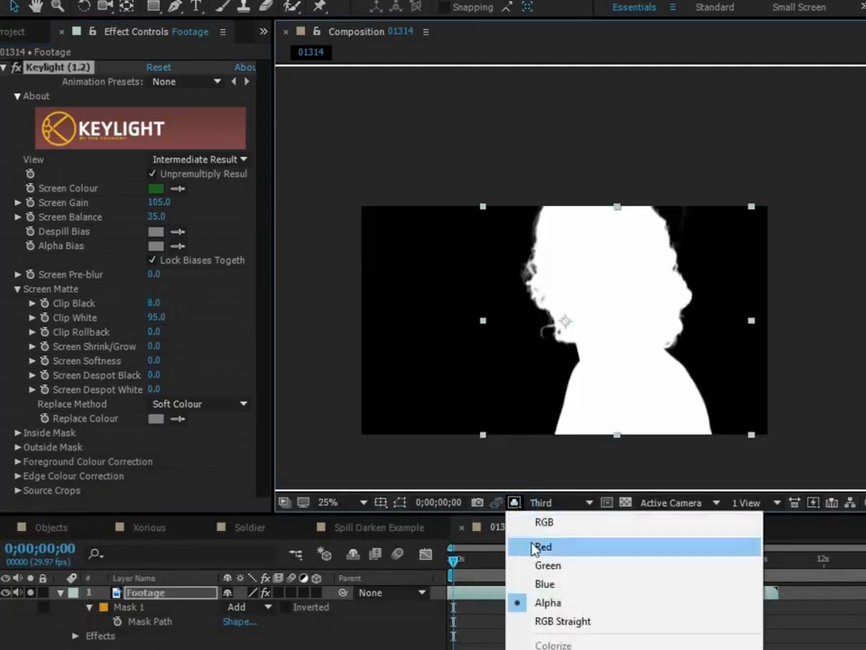
left_click(543, 519)
key("period")
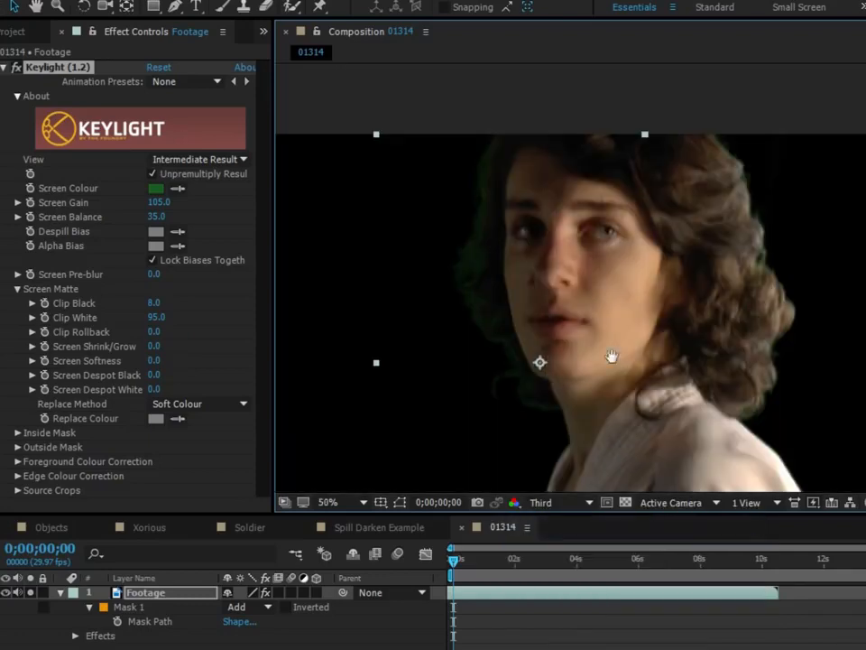
left_click(626, 503)
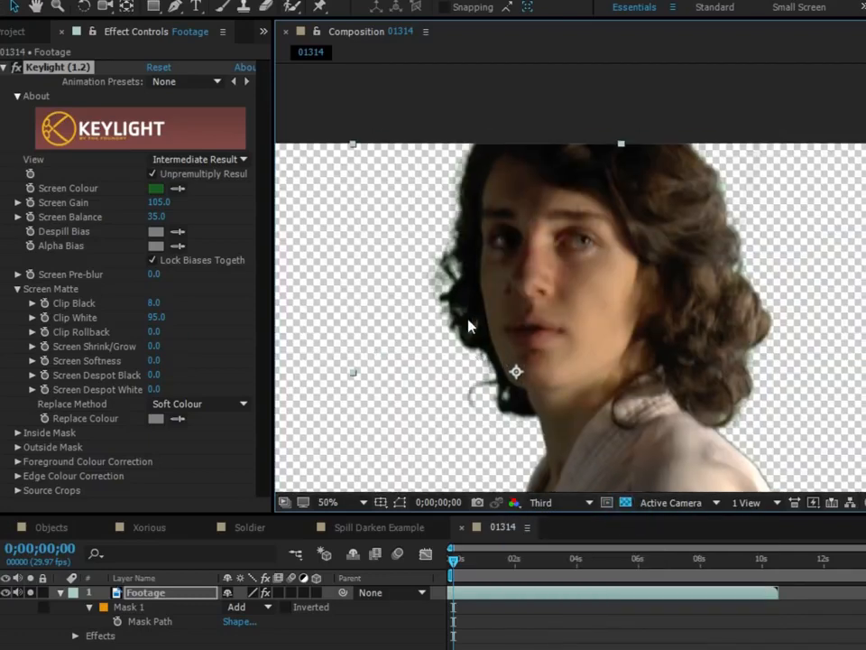
Step: Collapse Keylight's settings and toggle the effect off and on to compare the hair edges with the original footage
scroll(519, 334, "up", 2)
left_click(5, 67)
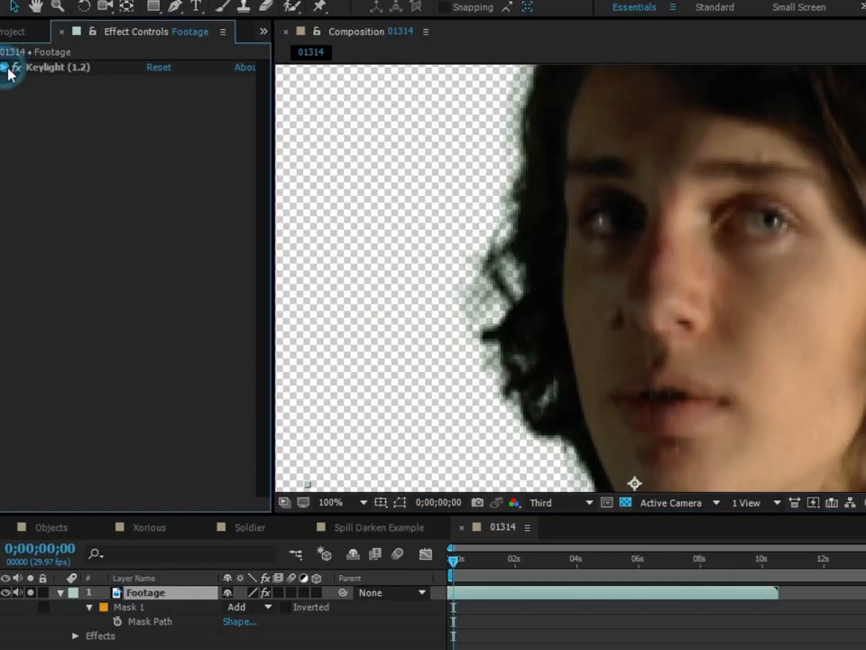
left_click(14, 68)
left_click(14, 71)
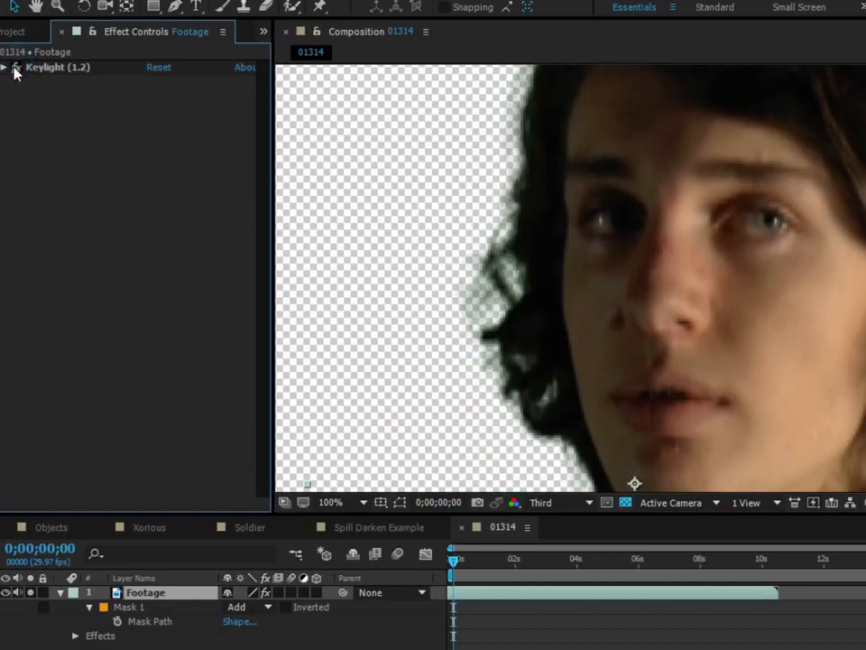
scroll(451, 294, "down", 2)
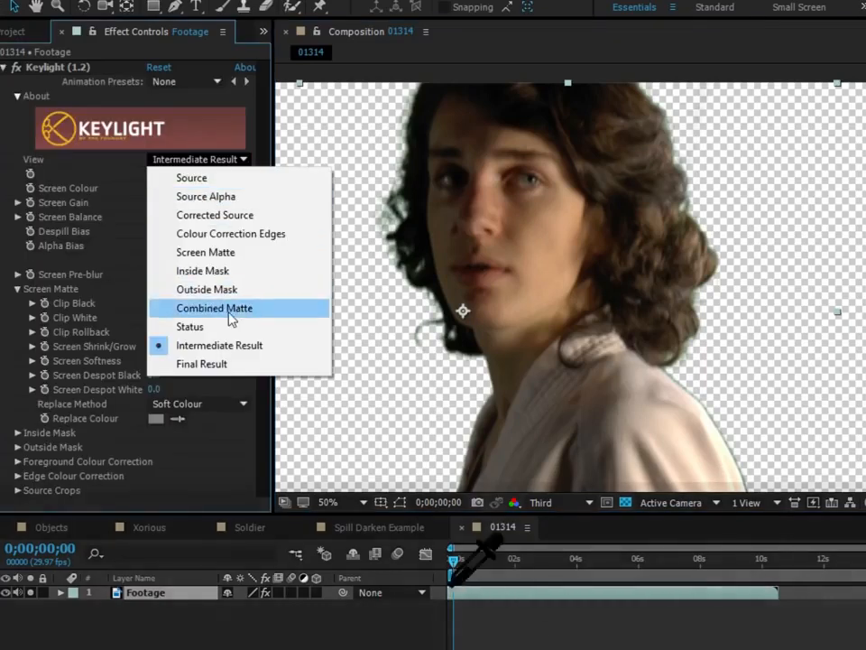
Step: Switch Keylight's View to Status and examine the grey semi-transparent areas along the hair
left_click(207, 327)
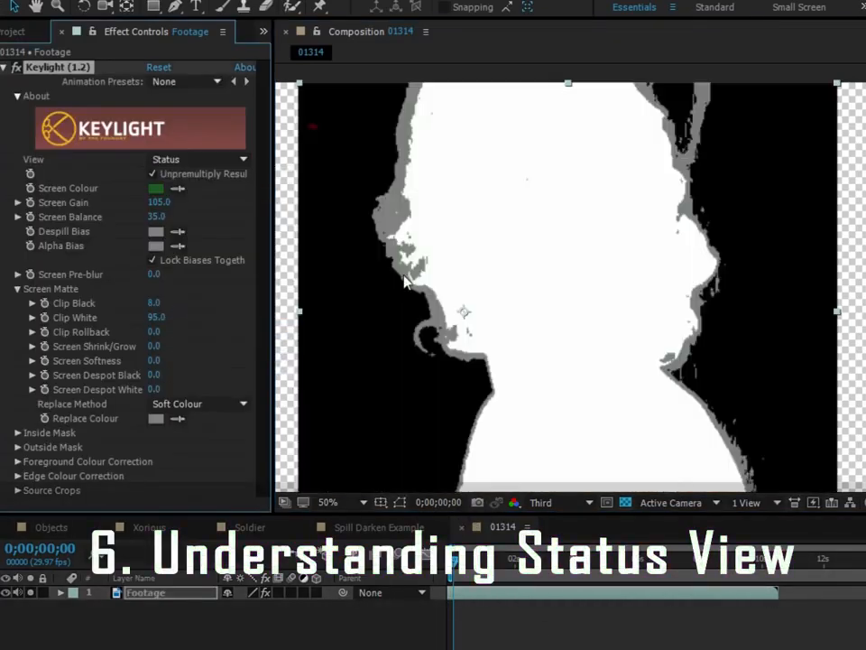
left_click(192, 160)
left_click(191, 327)
scroll(450, 233, "down", 1)
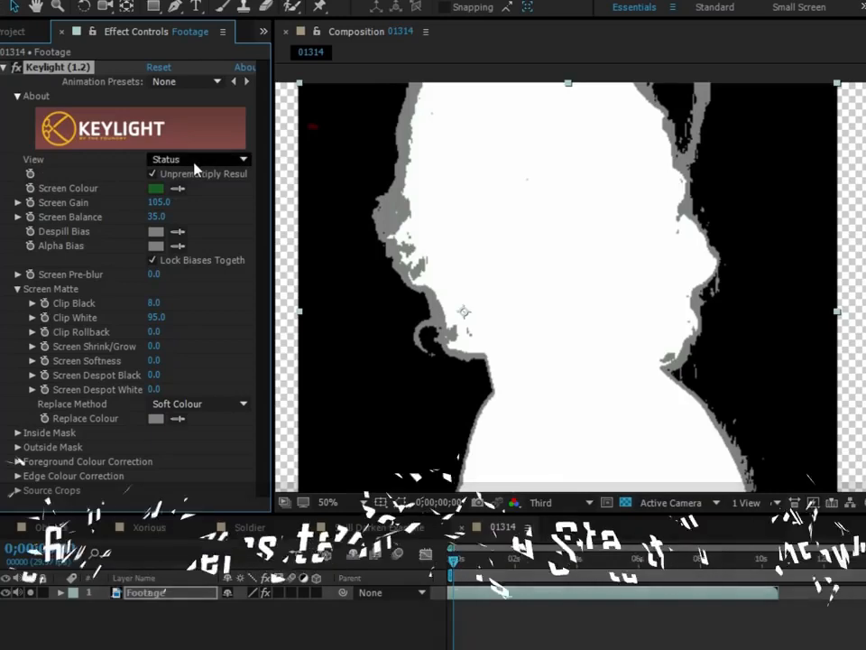
left_click_drag(468, 229, 432, 341)
scroll(457, 289, "up", 1)
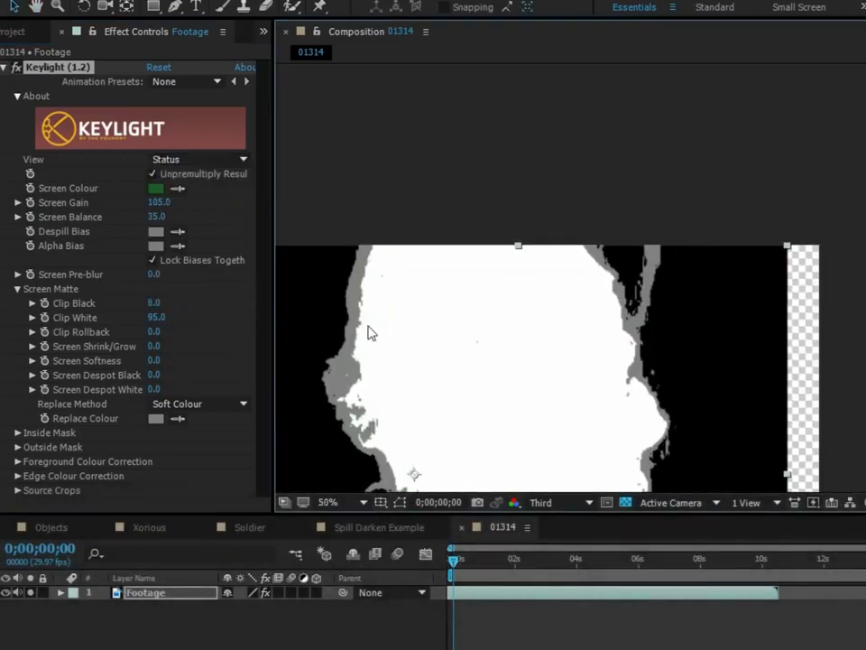
left_click_drag(526, 344, 599, 333)
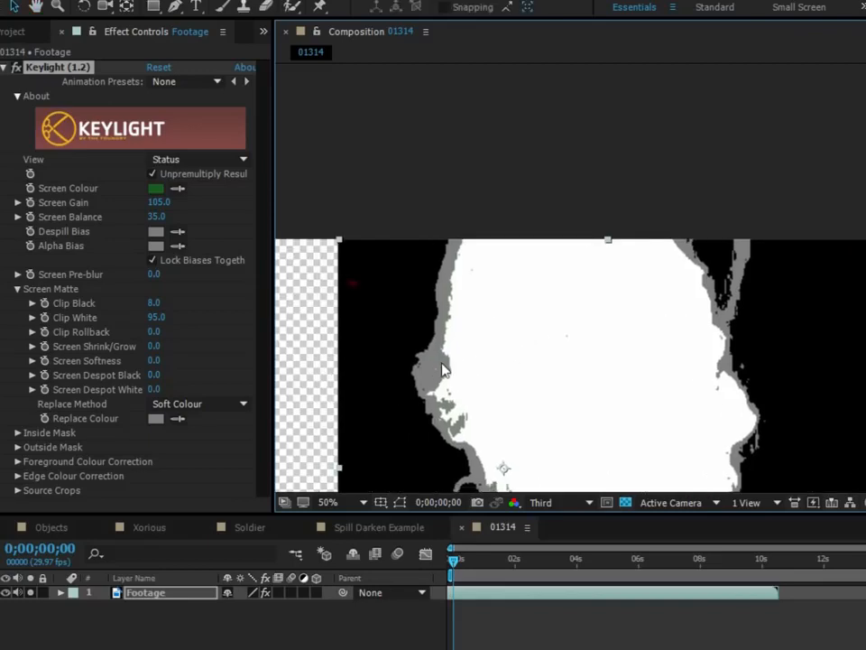
left_click_drag(451, 383, 520, 403)
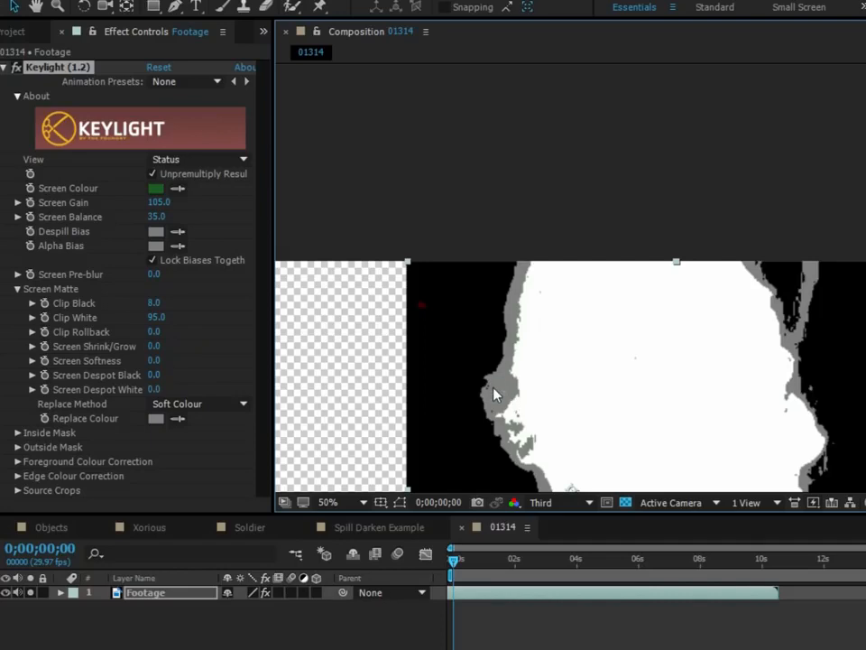
Step: Raise Keylight's Clip Black to 9.8 to reduce the stray grey streak beside the hair
left_click_drag(816, 316, 540, 296)
scroll(735, 353, "up", 1)
scroll(614, 354, "down", 1)
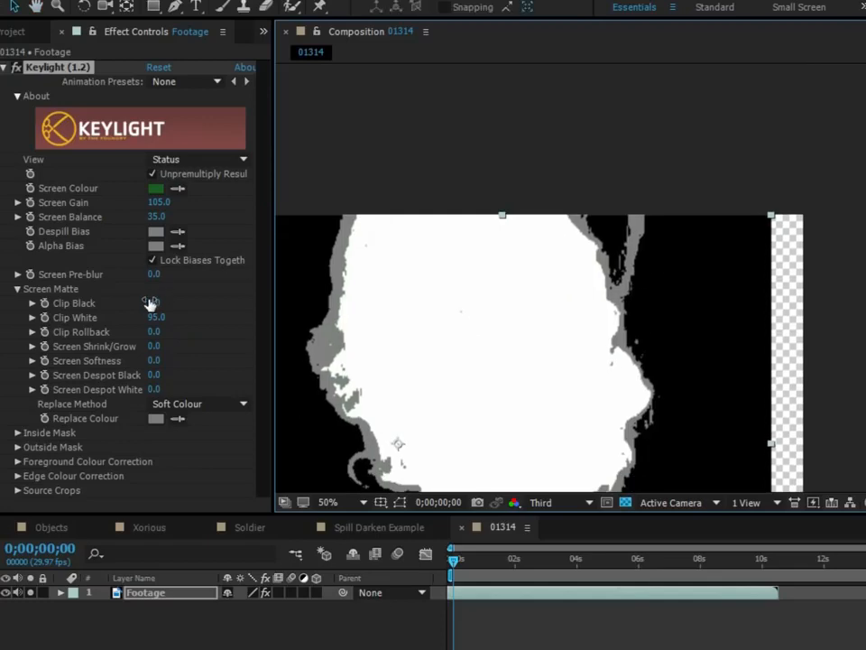
left_click(156, 304)
left_click_drag(157, 303, 176, 311)
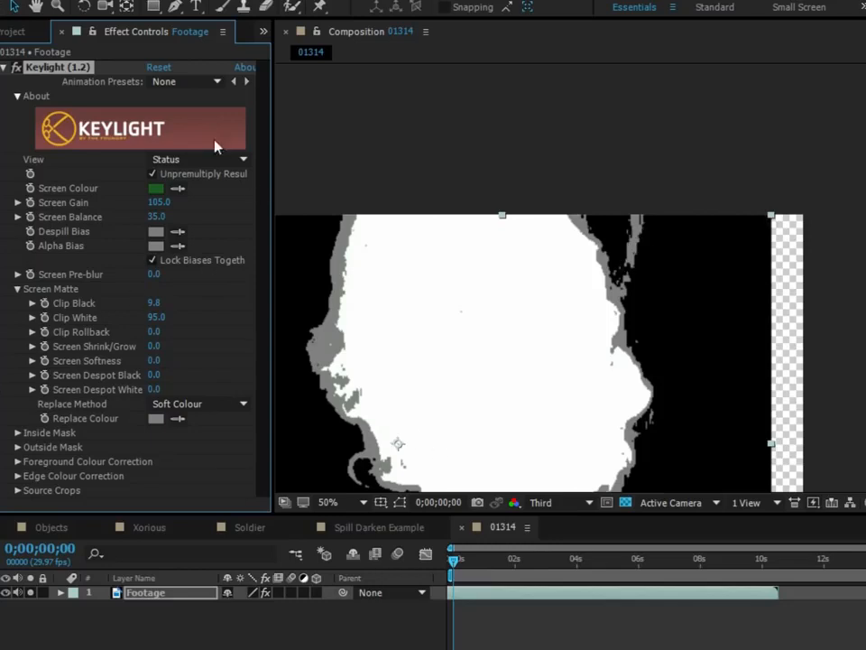
Step: Switch Keylight's View to Screen Matte and inspect the faint grey remnants beside the hair
left_click(196, 160)
left_click(189, 252)
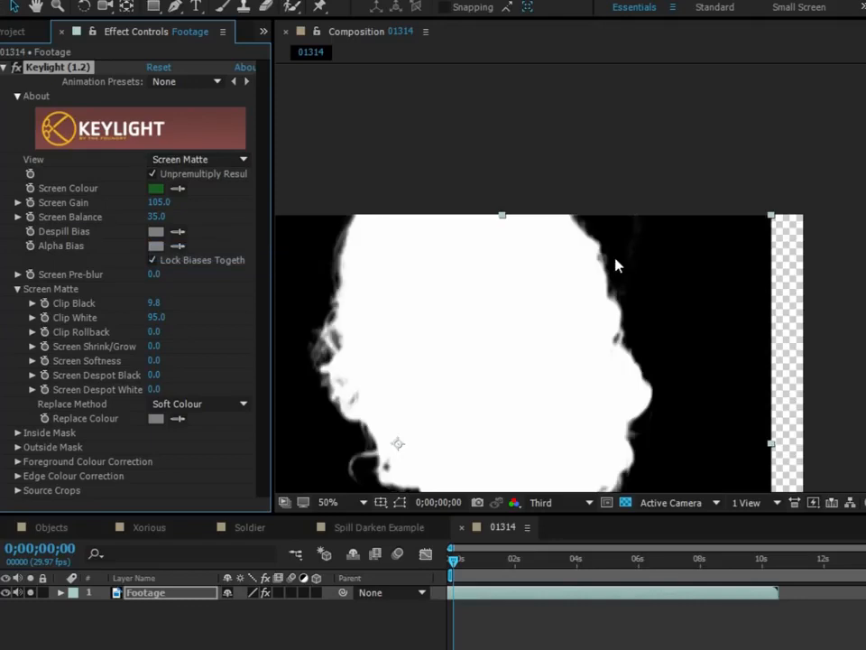
scroll(488, 375, "up", 2)
left_click_drag(489, 376, 449, 424)
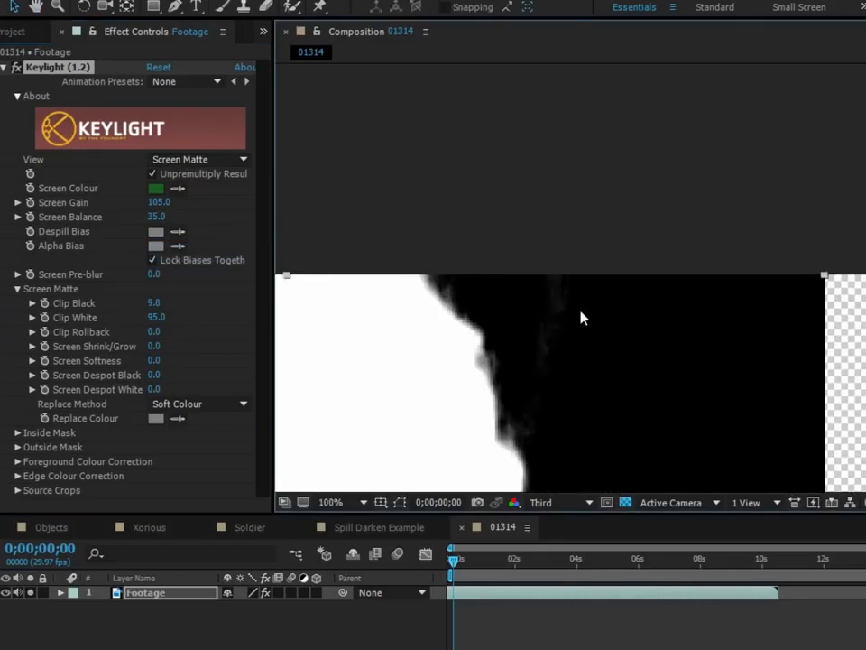
scroll(513, 289, "down", 1)
scroll(378, 242, "down", 1)
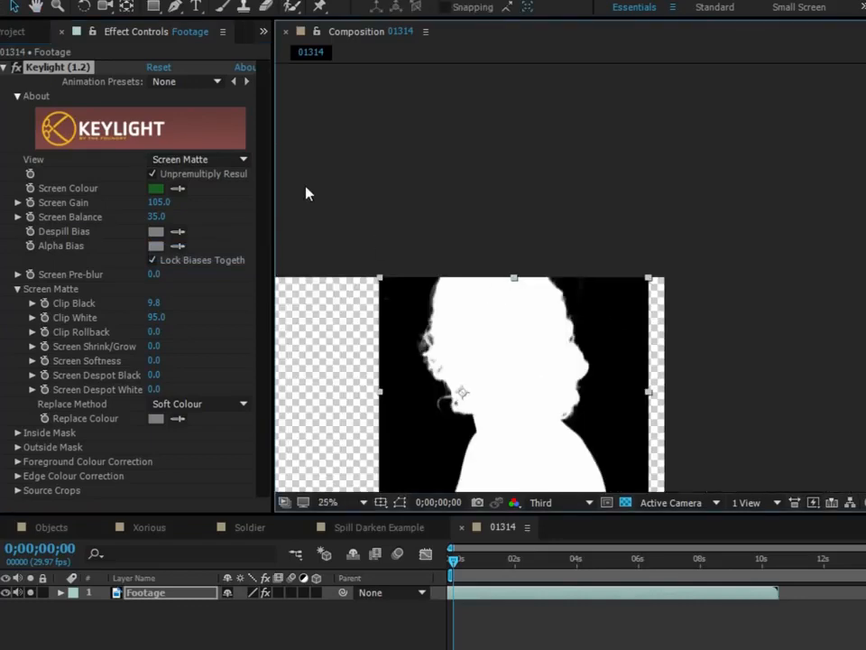
Step: Switch Keylight's View back to Status and check the matte around the head again
left_click(215, 158)
left_click(209, 327)
scroll(567, 308, "up", 2)
scroll(357, 356, "down", 1)
left_click_drag(469, 252, 594, 131)
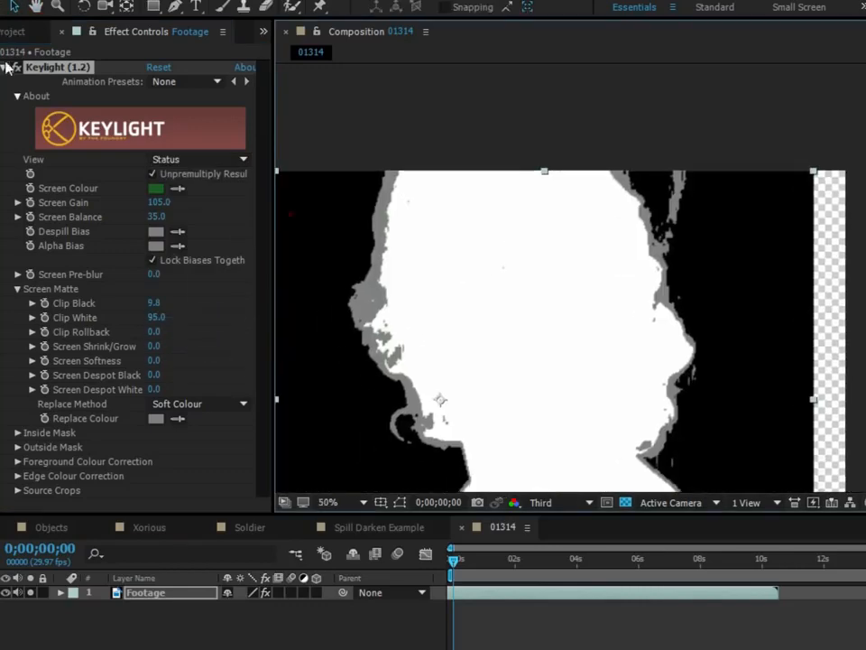
Step: Set Keylight's View to Intermediate Result and move the playhead to 0;00;01;09
left_click(217, 166)
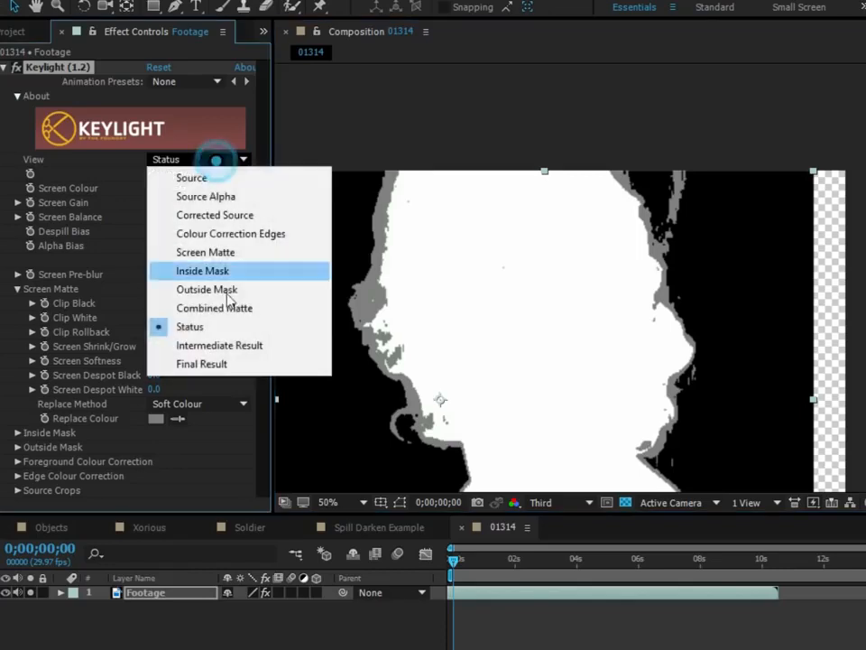
left_click(244, 344)
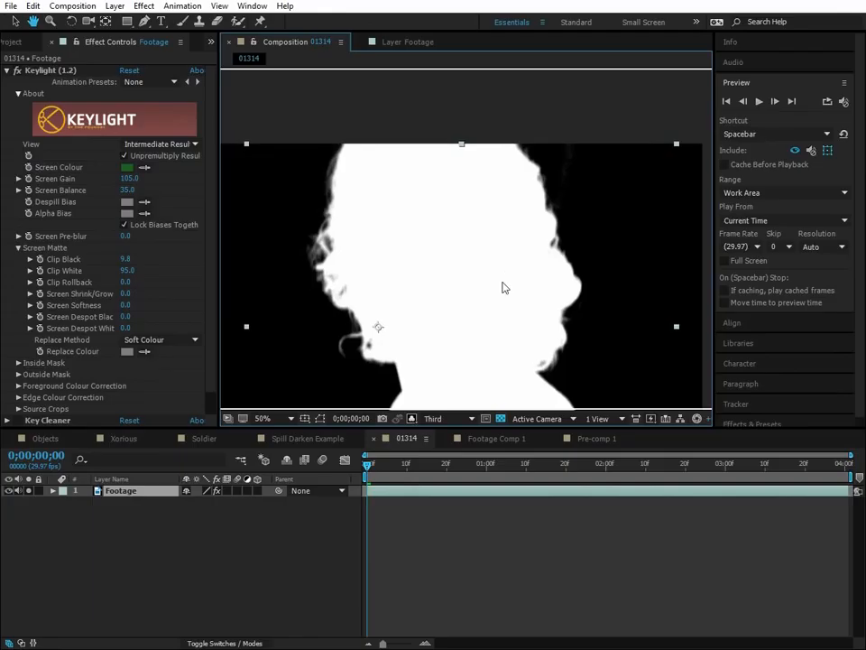
left_click(521, 464)
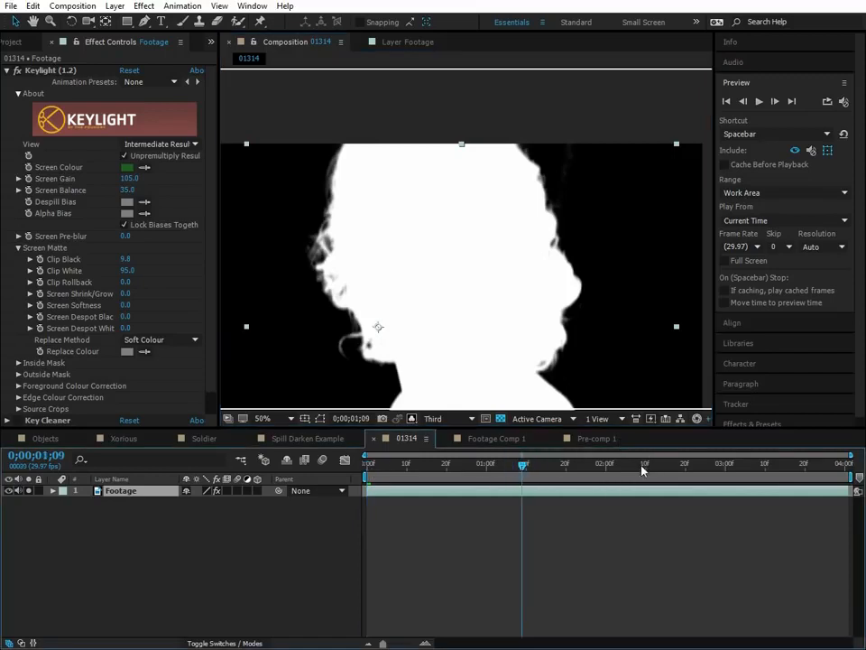
Step: Examine the matte around the hair, moving the playhead to 0;00;02;26 to compare it with the current frame
left_click_drag(534, 314, 545, 290)
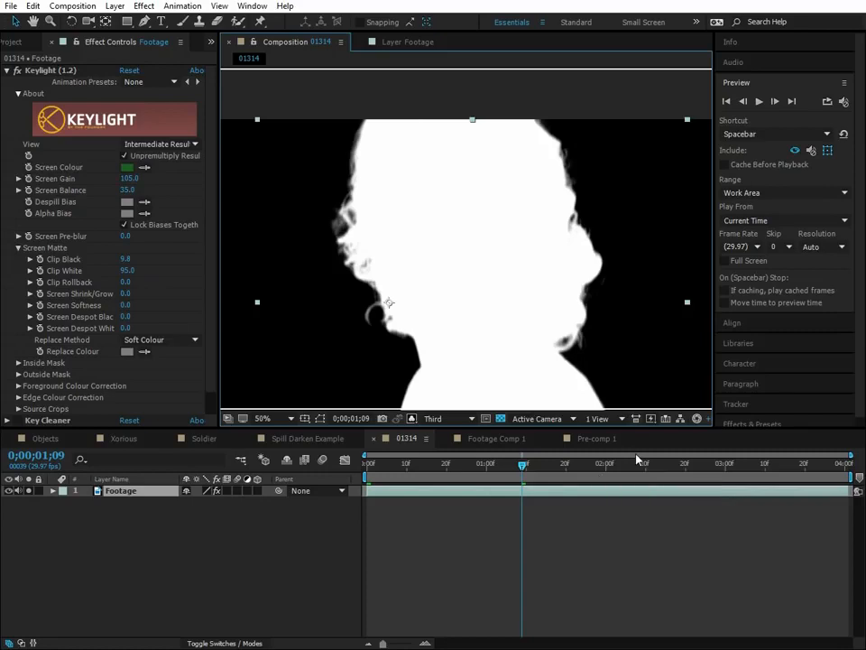
left_click(710, 464)
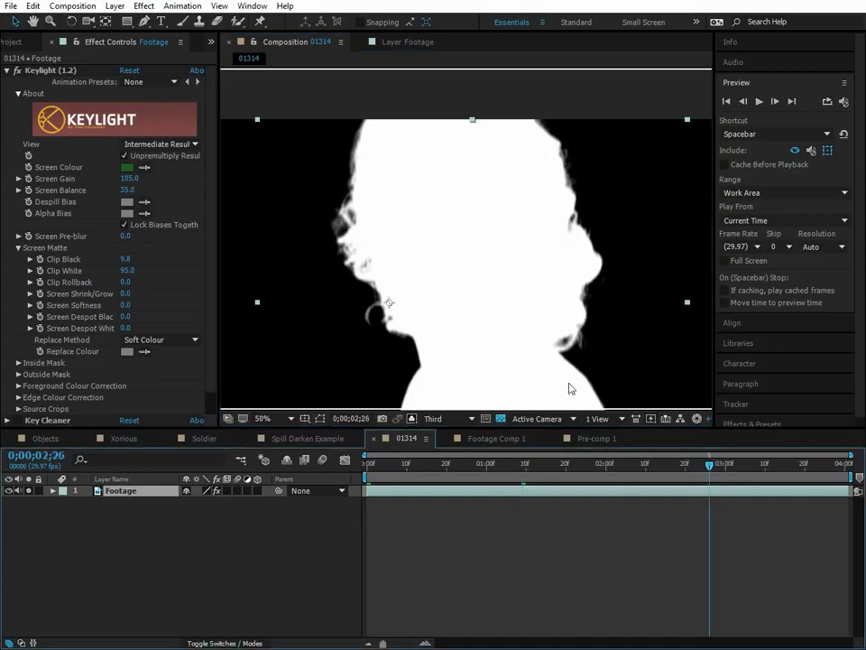
left_click_drag(466, 316, 470, 290)
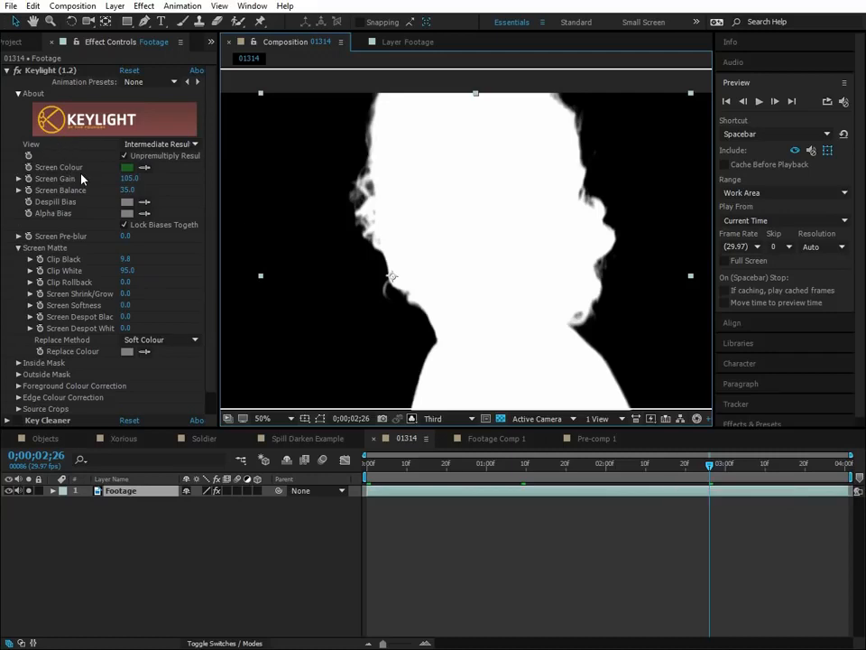
Step: Enable keyframing for Keylight's Screen Gain at 0;00;00;01 and set it to 154 at 0;00;02;27, revealing the layer's keyframes
left_click(371, 466)
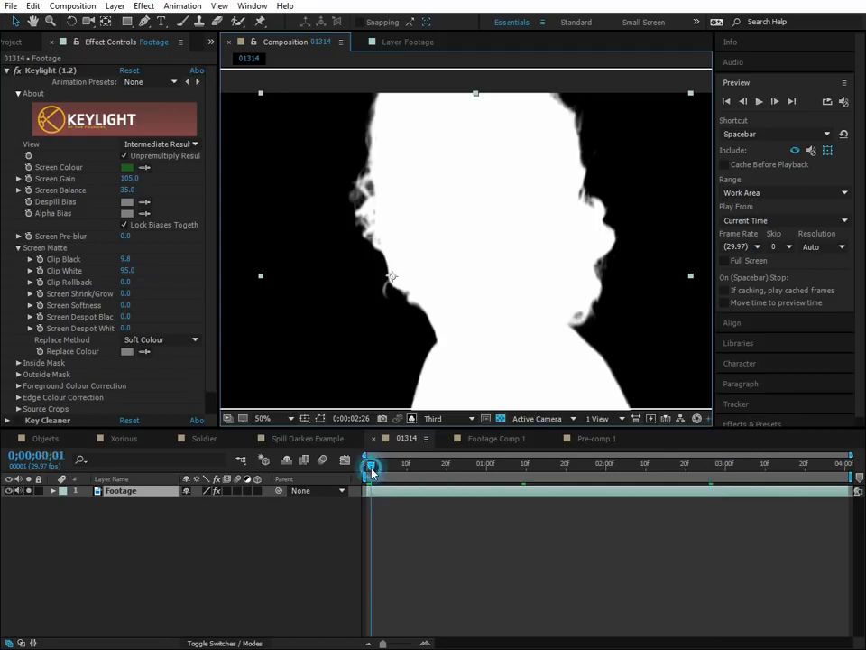
left_click(28, 179)
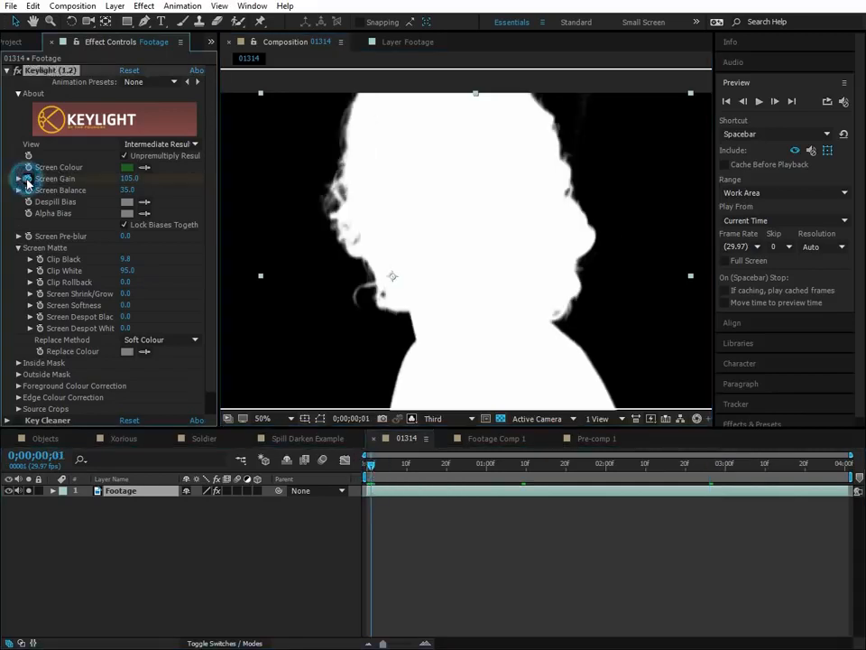
left_click_drag(541, 460, 716, 458)
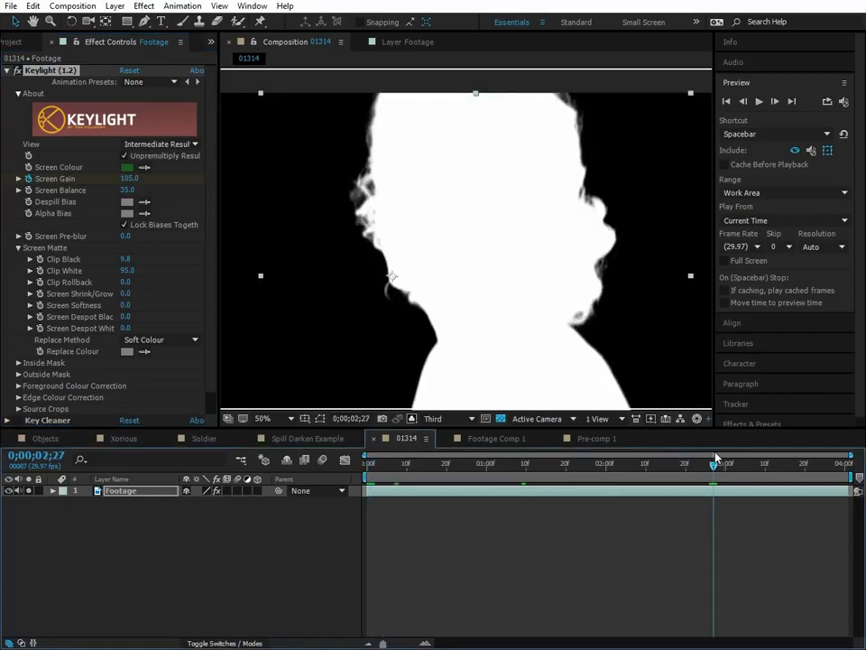
left_click_drag(128, 183, 160, 180)
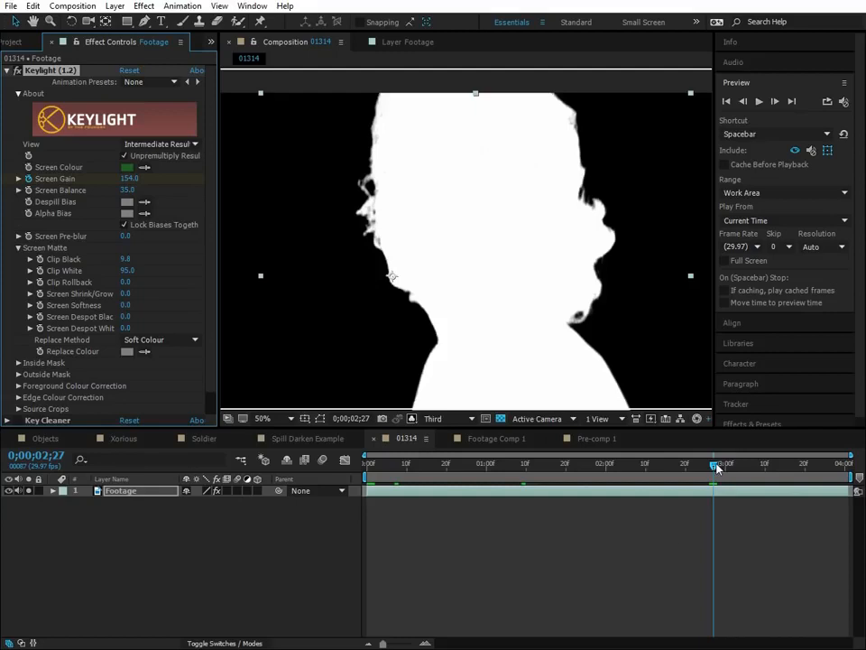
key("u")
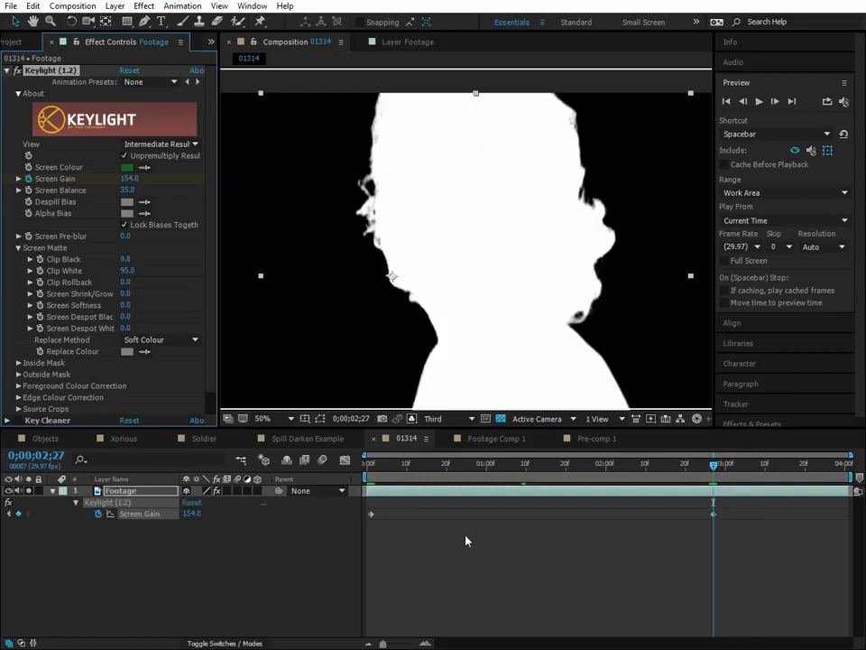
Step: Return the playhead to 0;00;00;01 and remove the Screen Gain keyframe animation
key("j")
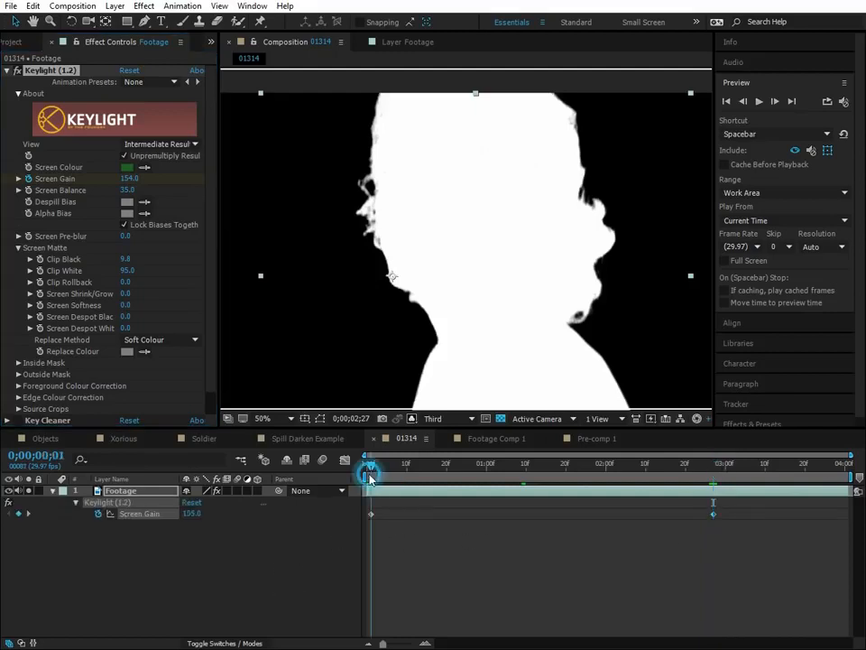
left_click(98, 515)
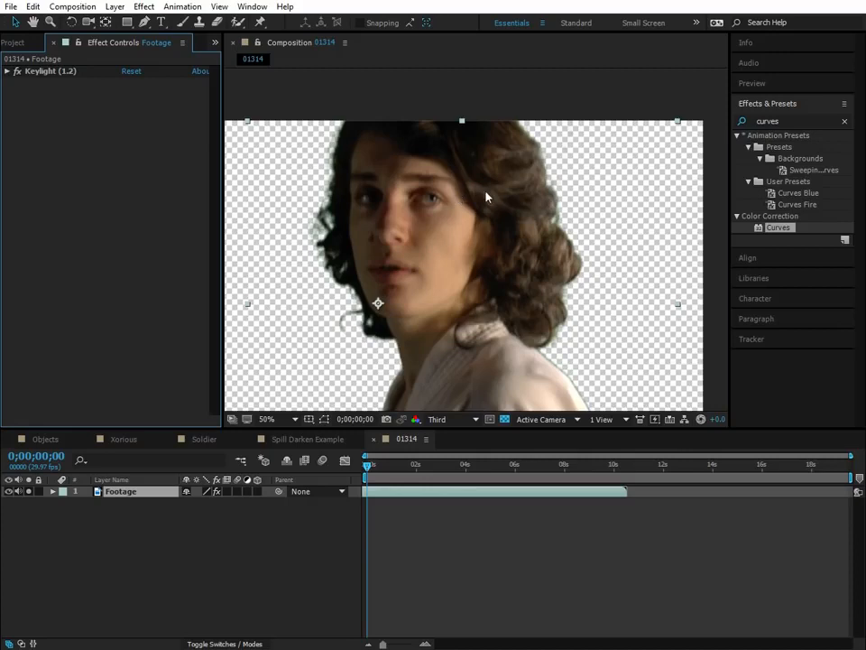
Step: Search the effects for "key cleaner" and apply Key Cleaner to the Footage layer after Keylight
left_click(800, 120)
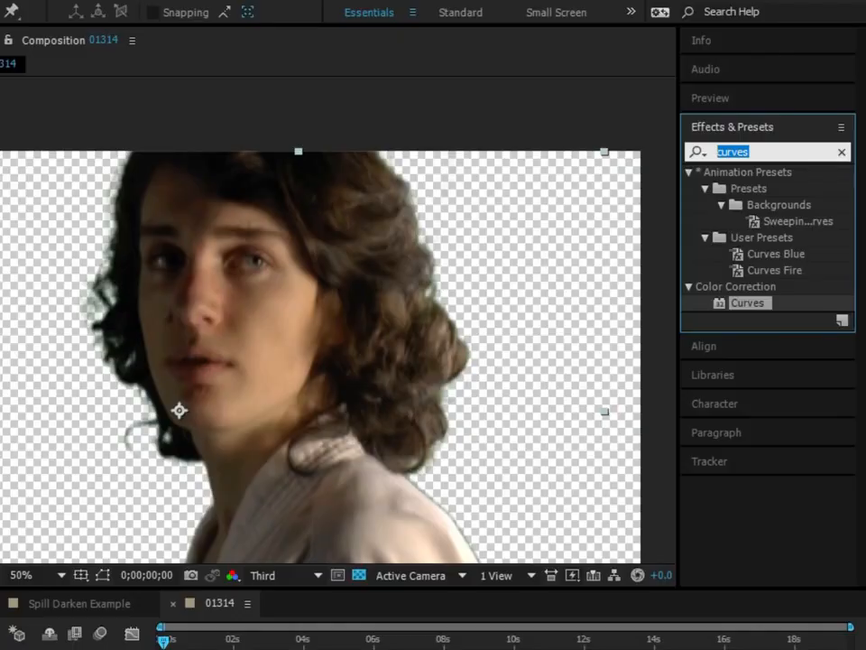
key("BackSpace")
type("key clean")
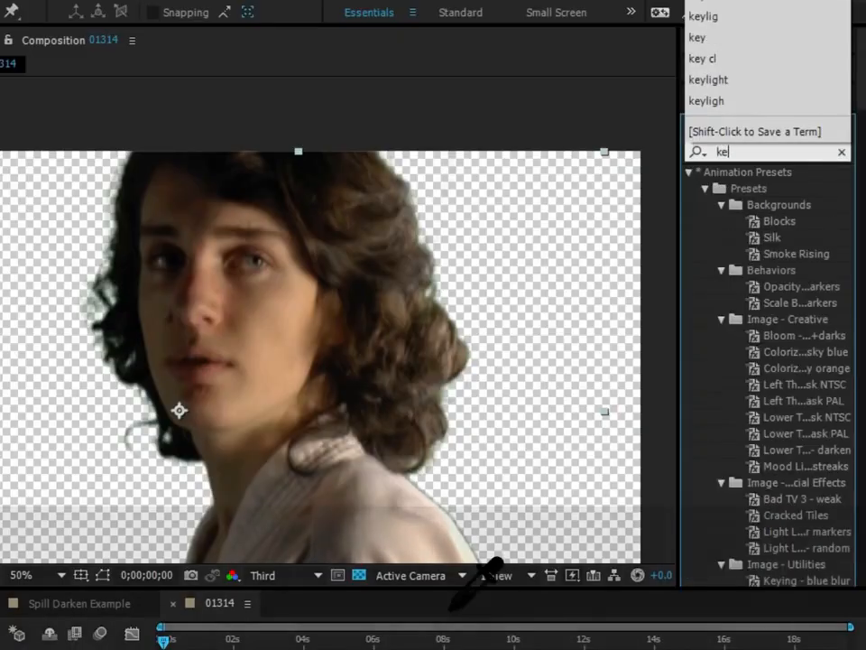
type("er")
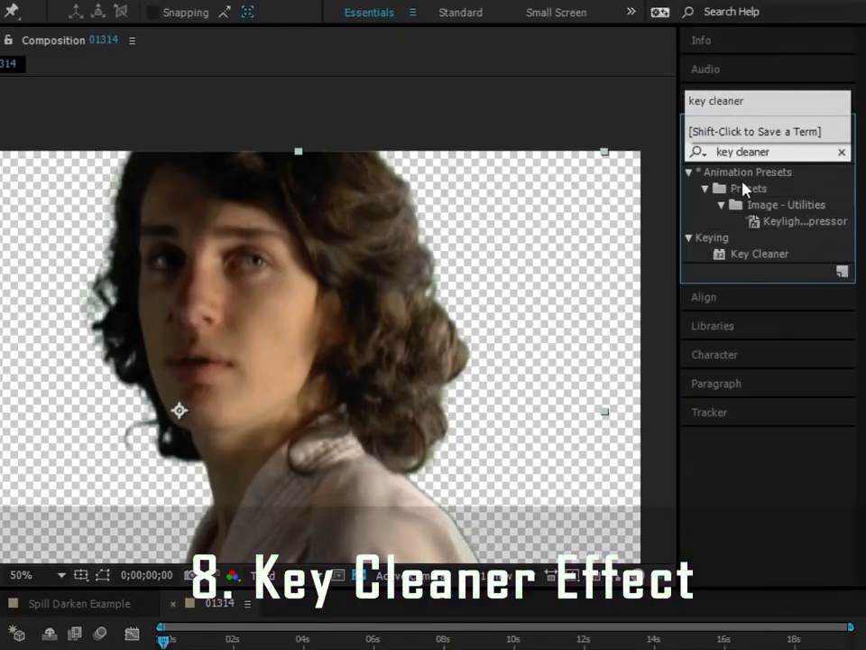
left_click_drag(768, 256, 344, 454)
left_click_drag(611, 389, 88, 108)
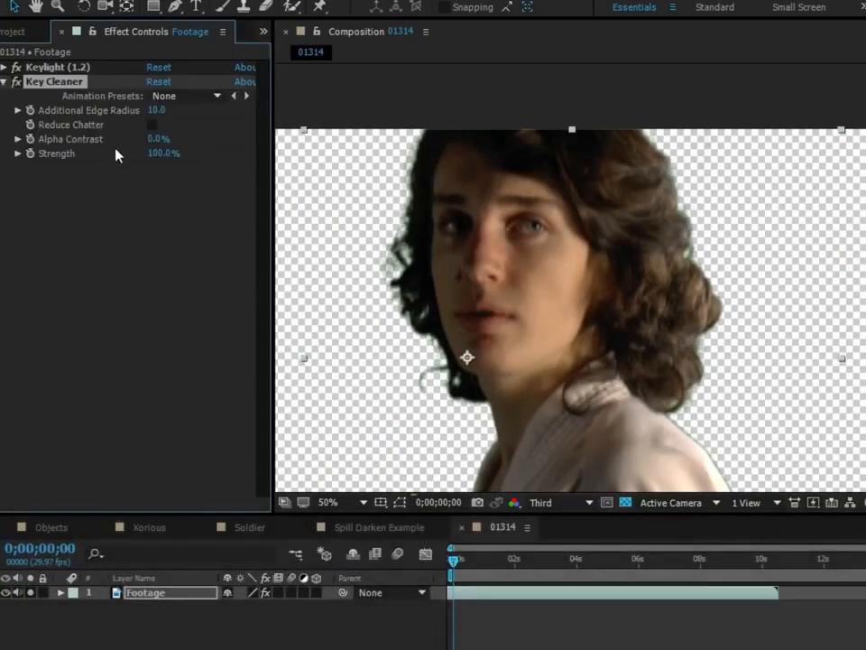
Step: Show the composition's Alpha channel at 100% magnification around the hair edge beside the face
scroll(401, 287, "up", 1)
left_click_drag(412, 284, 668, 273)
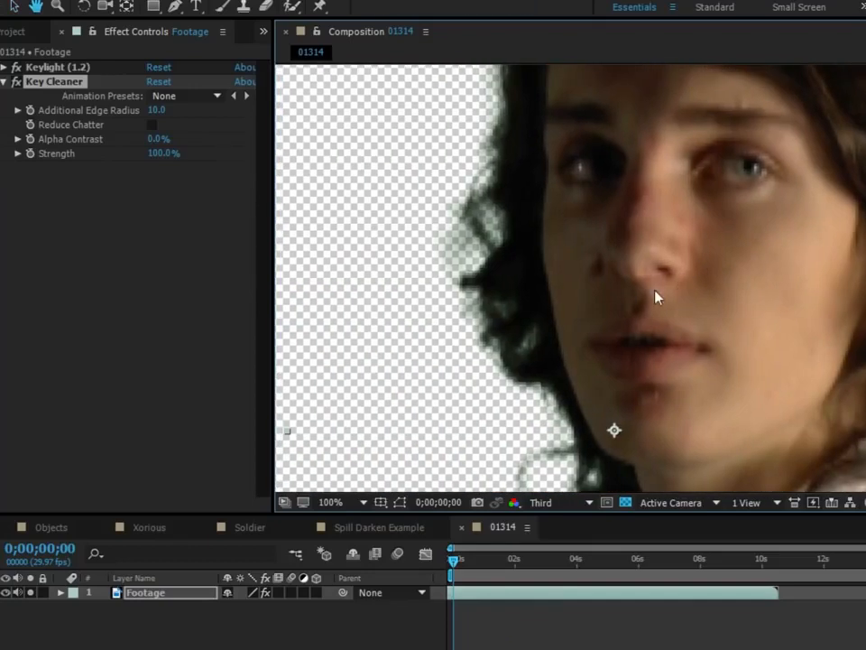
left_click(520, 503)
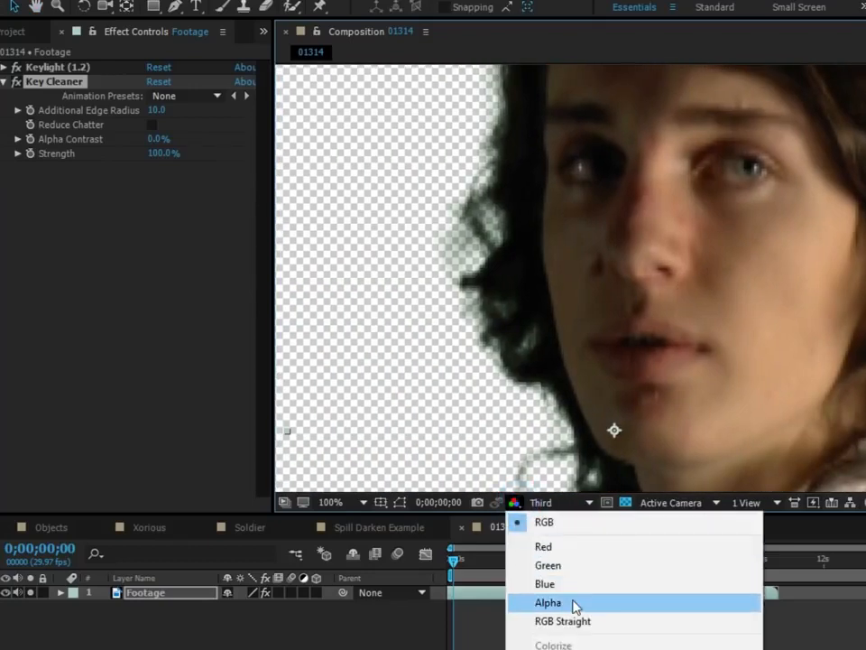
left_click(575, 603)
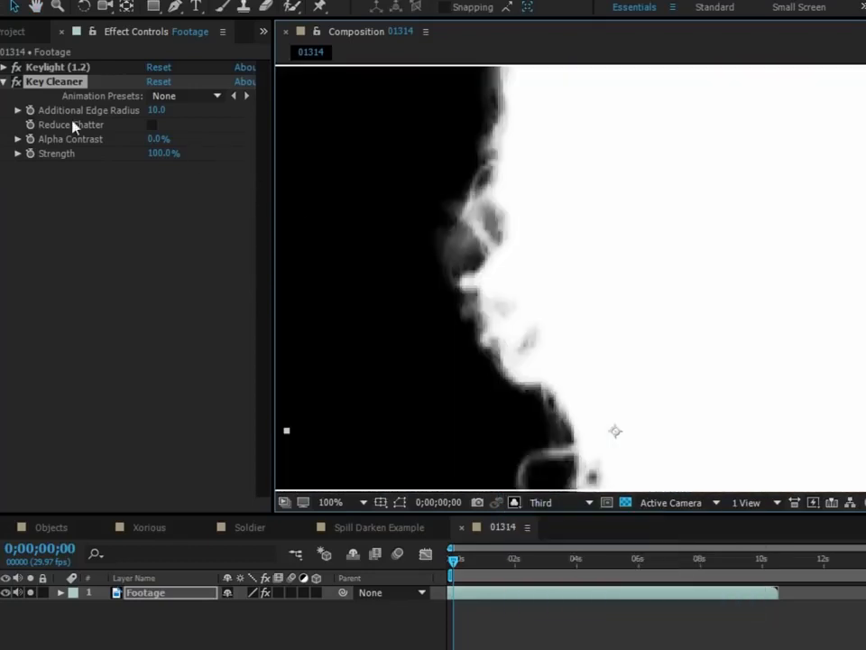
Step: Compare the alpha matte's hair detail beside the face with Key Cleaner disabled and enabled
left_click(12, 154)
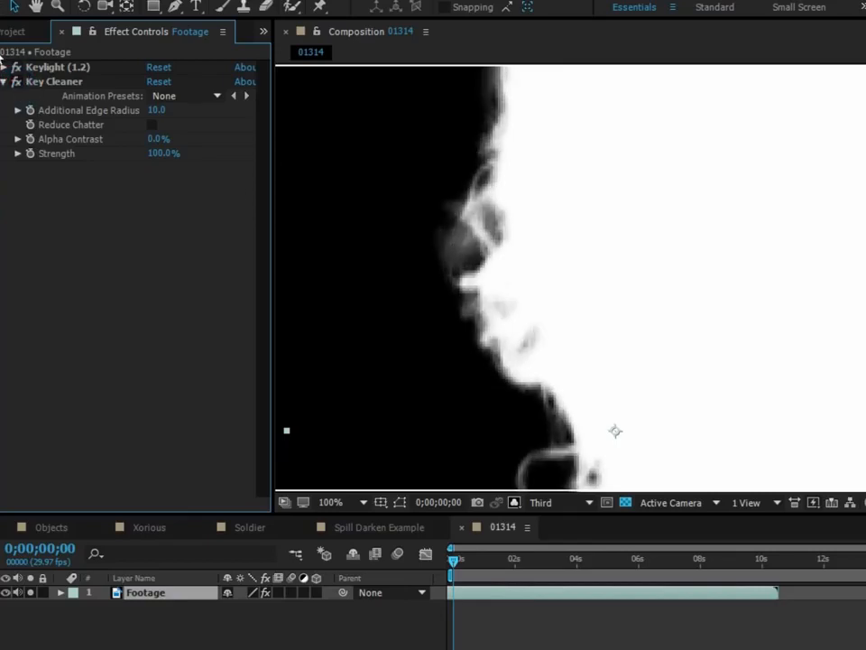
scroll(551, 329, "down", 1)
scroll(582, 281, "up", 1)
left_click_drag(551, 331, 572, 322)
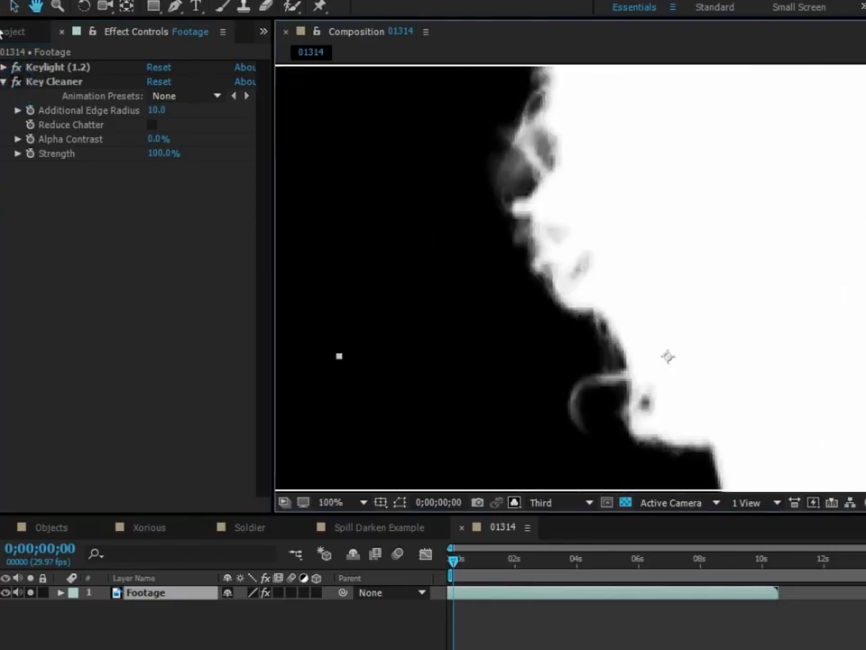
left_click(16, 82)
left_click(16, 82)
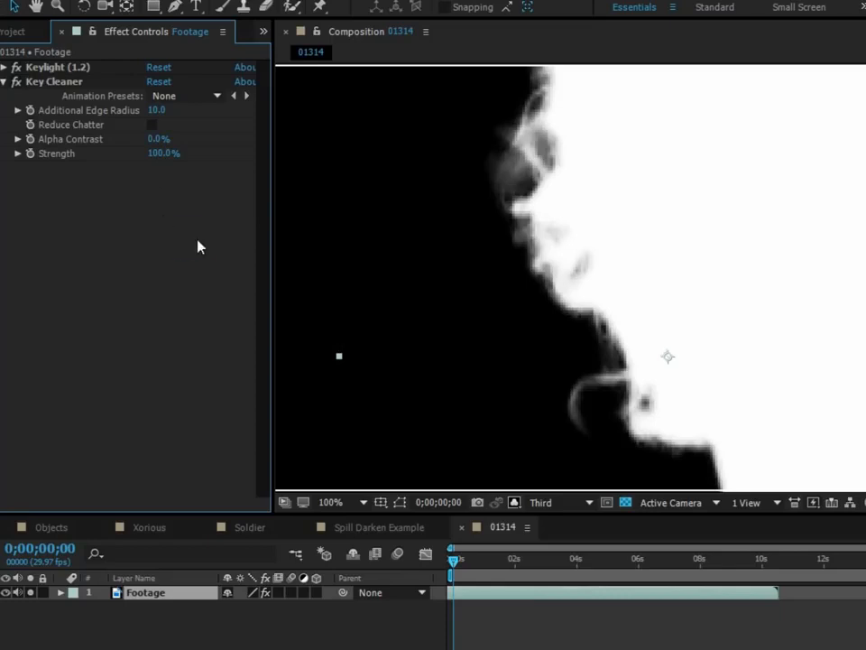
left_click(25, 83)
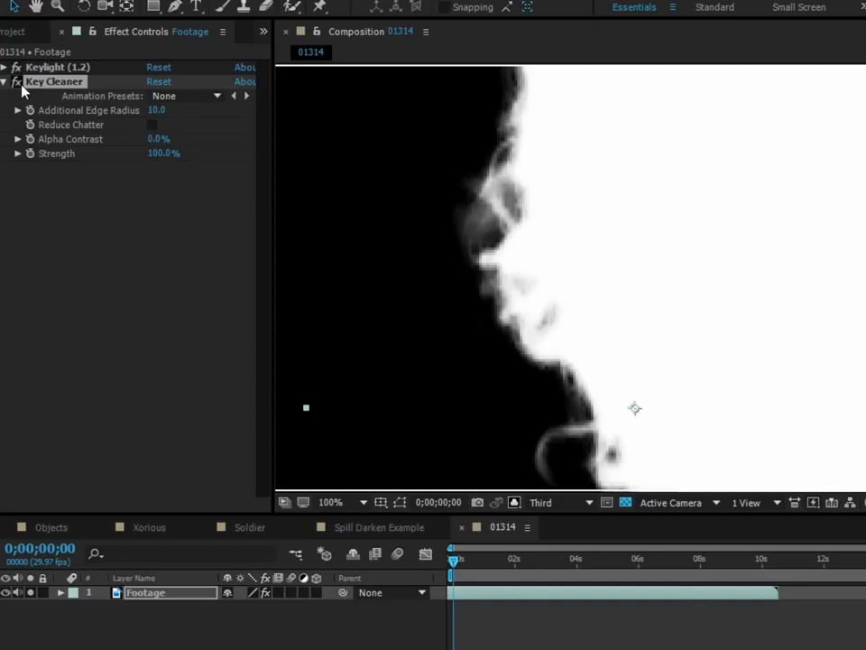
left_click(17, 82)
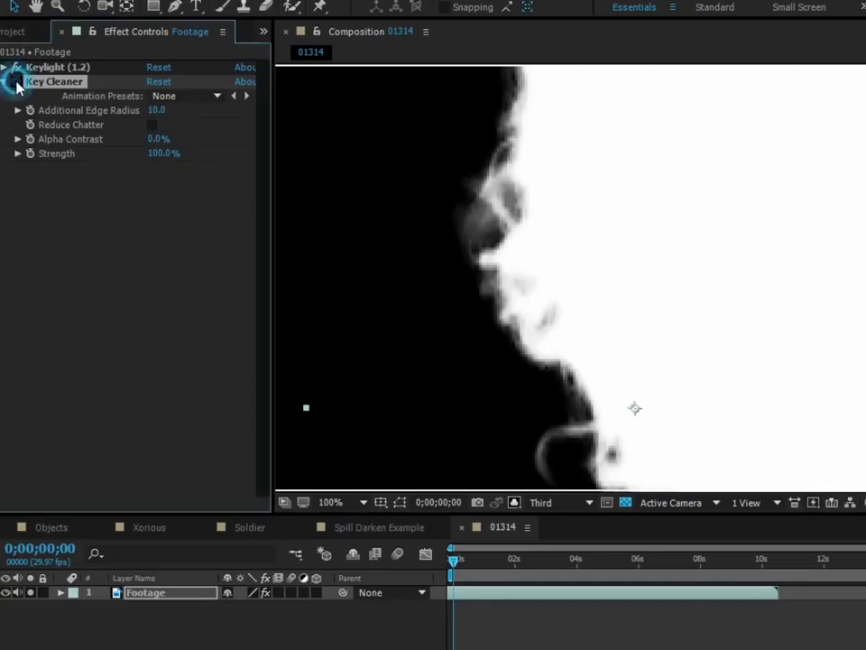
left_click(16, 81)
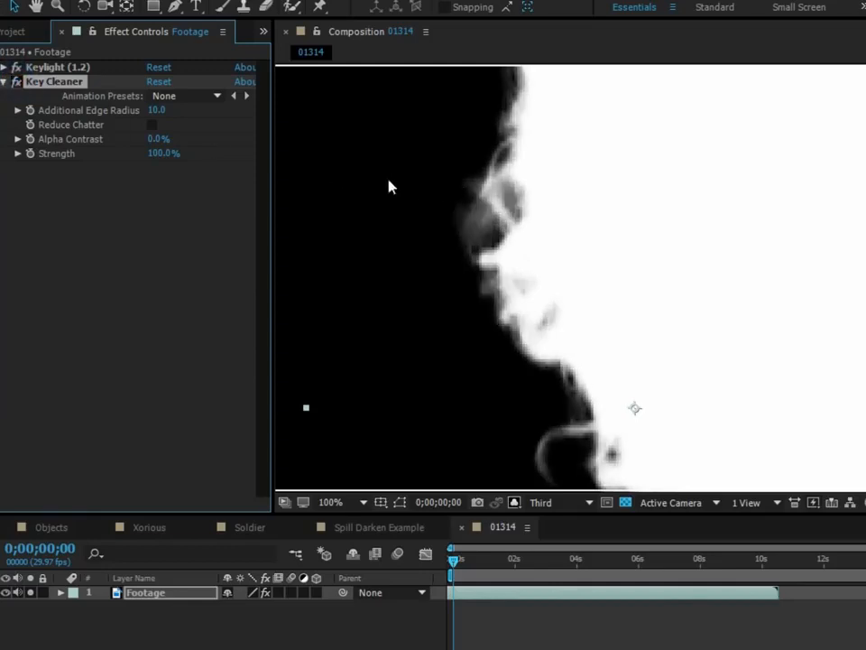
left_click(159, 206)
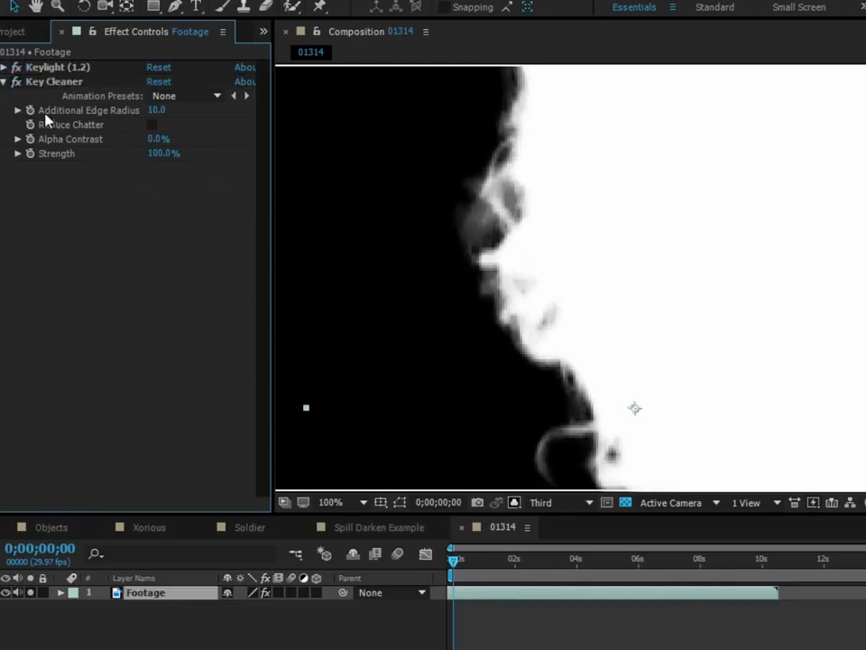
Step: Raise Key Cleaner's Additional Edge Radius to 15.8 while viewing the upper hair edge
scroll(561, 213, "down", 1)
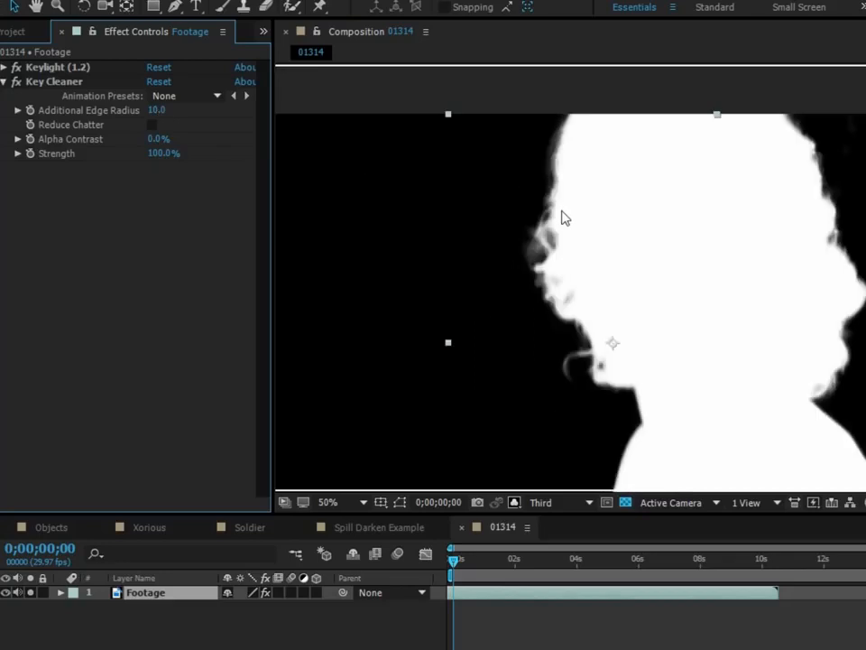
left_click_drag(548, 178, 511, 259)
scroll(511, 289, "up", 2)
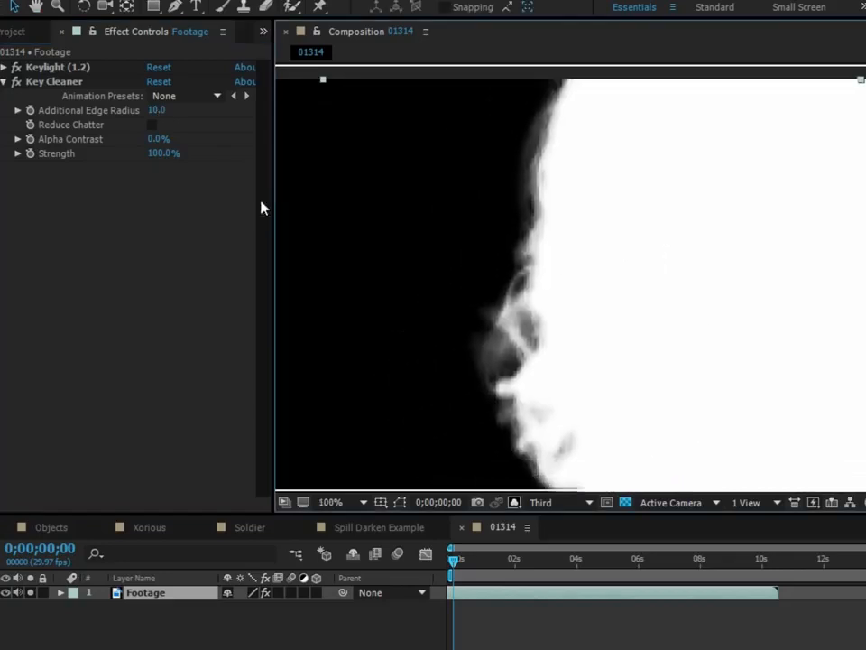
left_click_drag(159, 109, 211, 109)
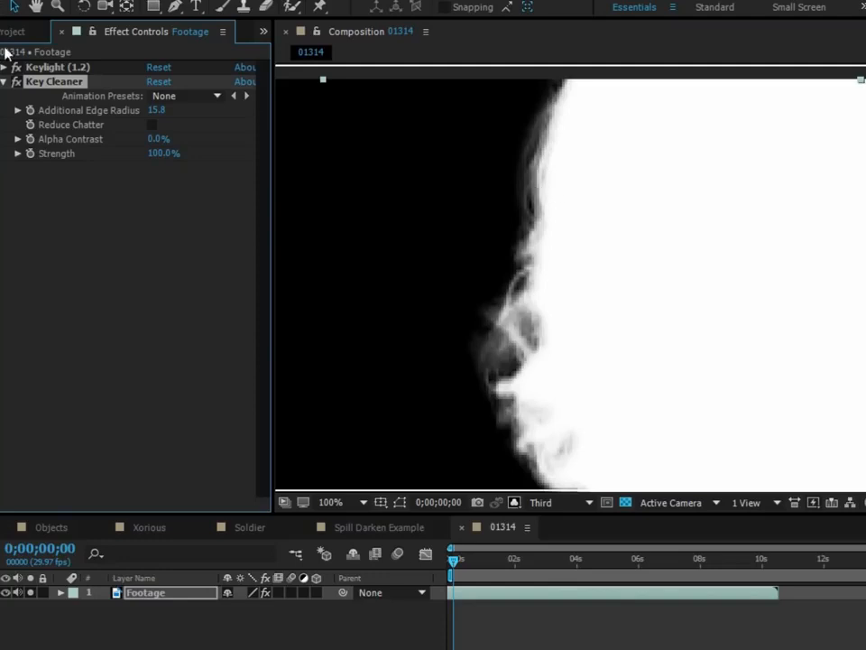
Step: Set Key Cleaner's Additional Edge Radius to 12 and compare the matte with the effect off and on
left_click(160, 110)
type("12")
key("Return")
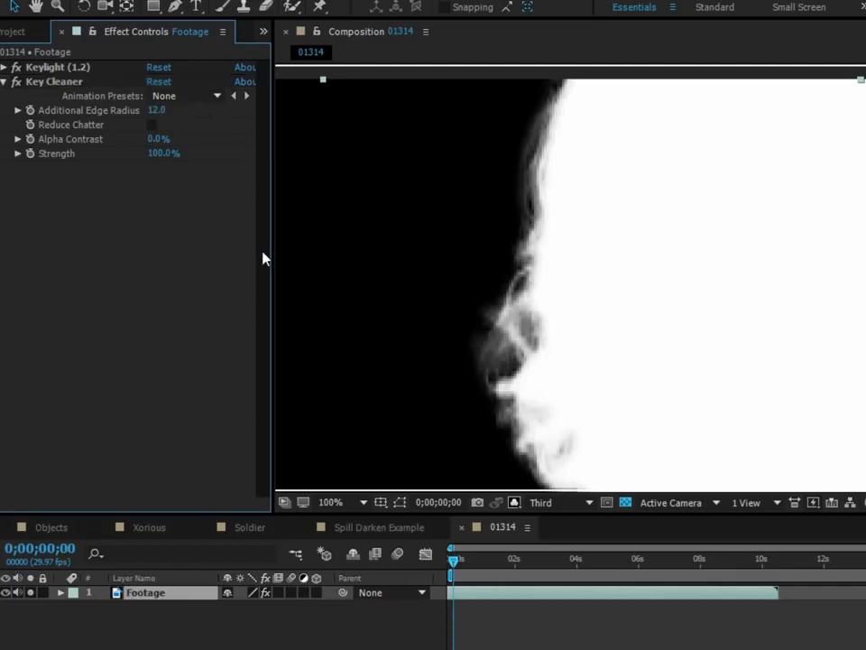
left_click(15, 82)
left_click(14, 83)
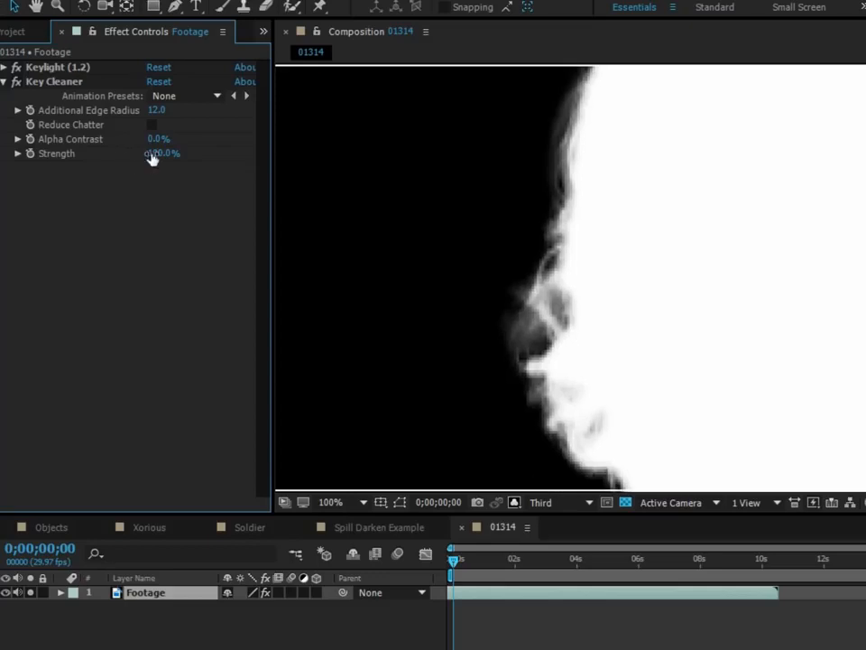
Step: Try adjusting Key Cleaner's Alpha Contrast and Strength, returning them to 0% and 100%
mouse_move(153, 139)
left_mouse_down()
mouse_move(411, 139)
mouse_move(159, 137)
left_mouse_up()
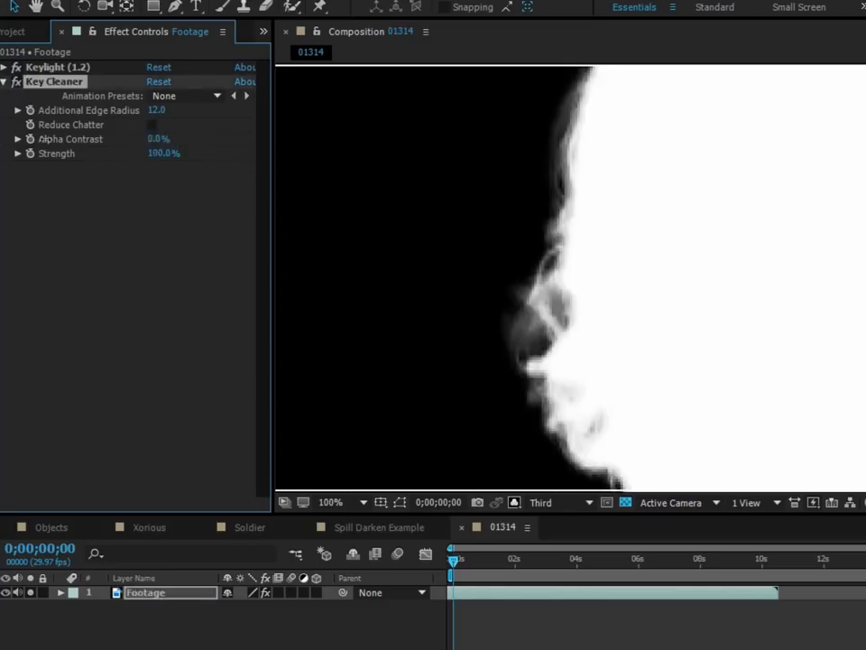
left_click(155, 136)
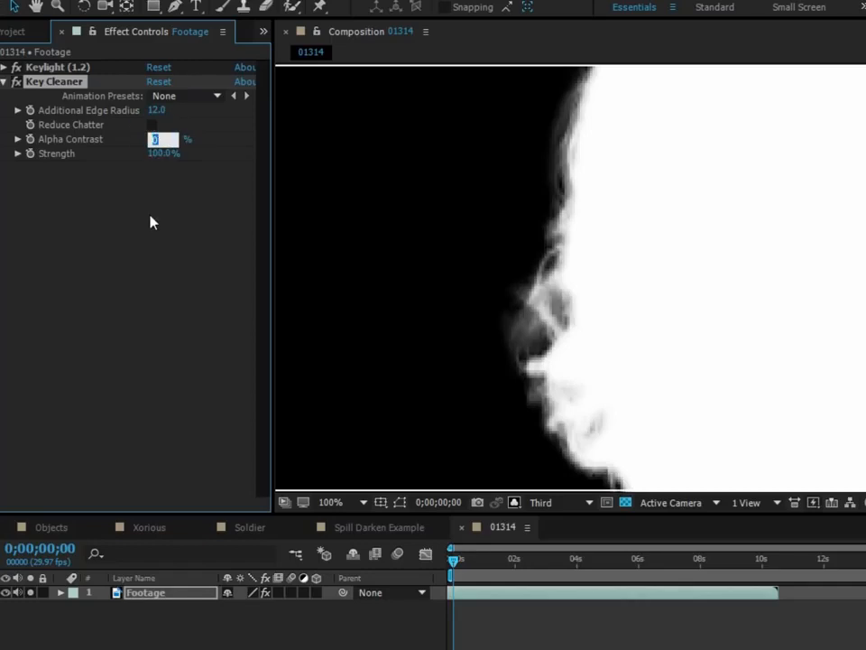
left_click(162, 178)
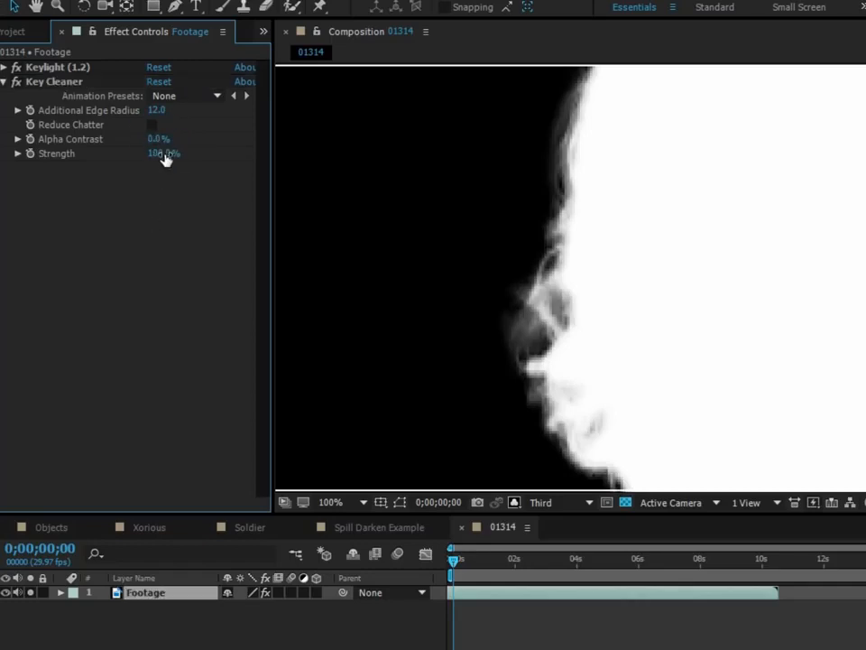
left_click_drag(165, 153, 290, 148)
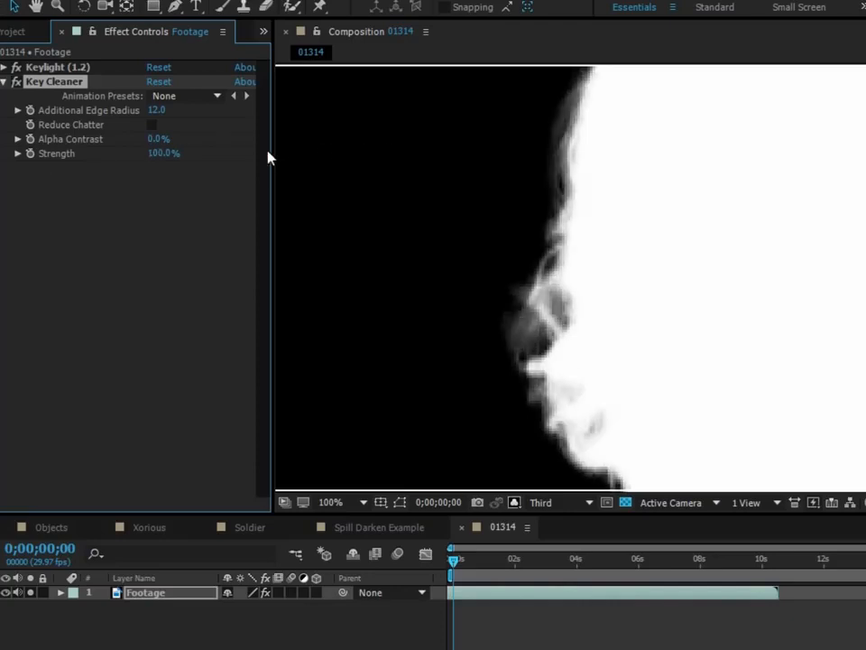
left_click(183, 261)
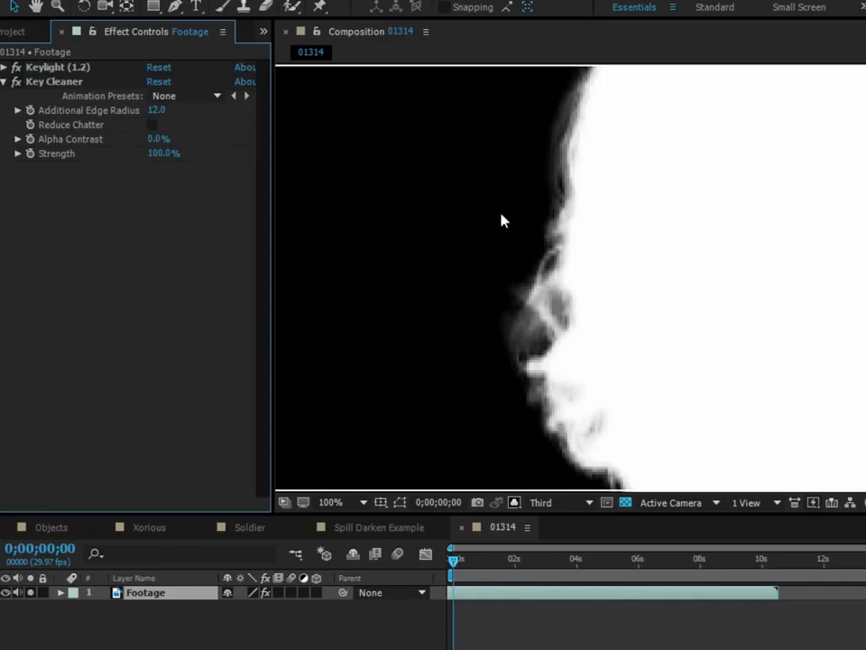
Step: Examine the alpha matte along the hair edge at the back of the head at 100% magnification
scroll(518, 222, "down", 3)
key("space")
left_click_drag(547, 239, 476, 285)
scroll(475, 285, "up", 2)
scroll(490, 317, "up", 1)
key("space")
left_click_drag(728, 352, 449, 251)
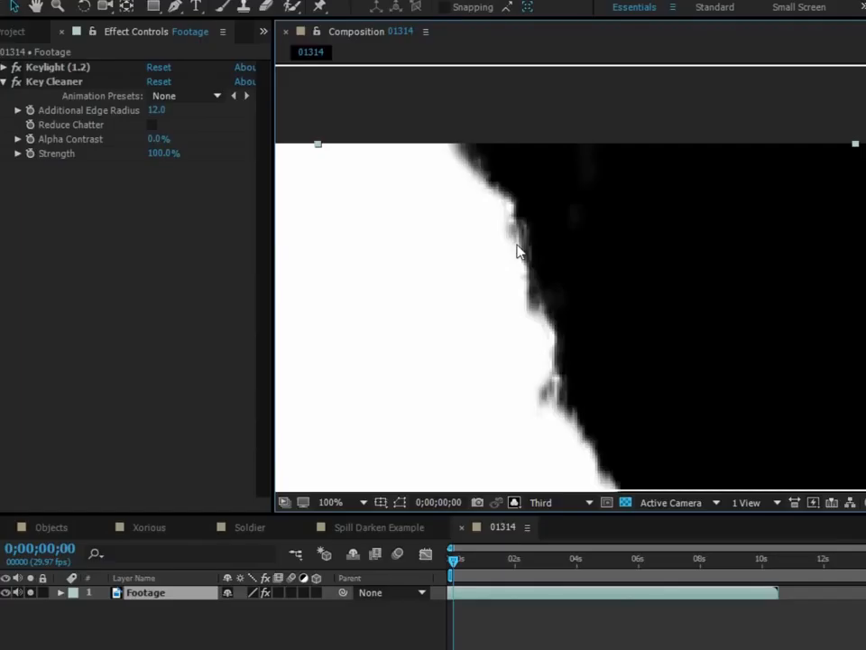
Step: Turn on Reduce Chatter in Key Cleaner and view the whole head's alpha matte at 50% magnification
left_click(152, 124)
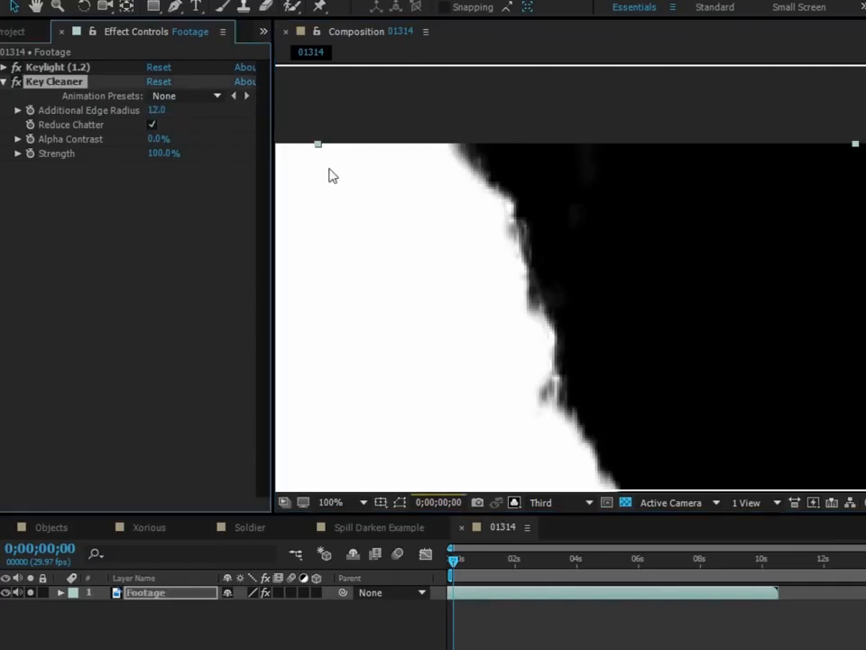
scroll(394, 219, "down", 2)
left_click_drag(388, 223, 449, 203)
scroll(513, 336, "up", 1)
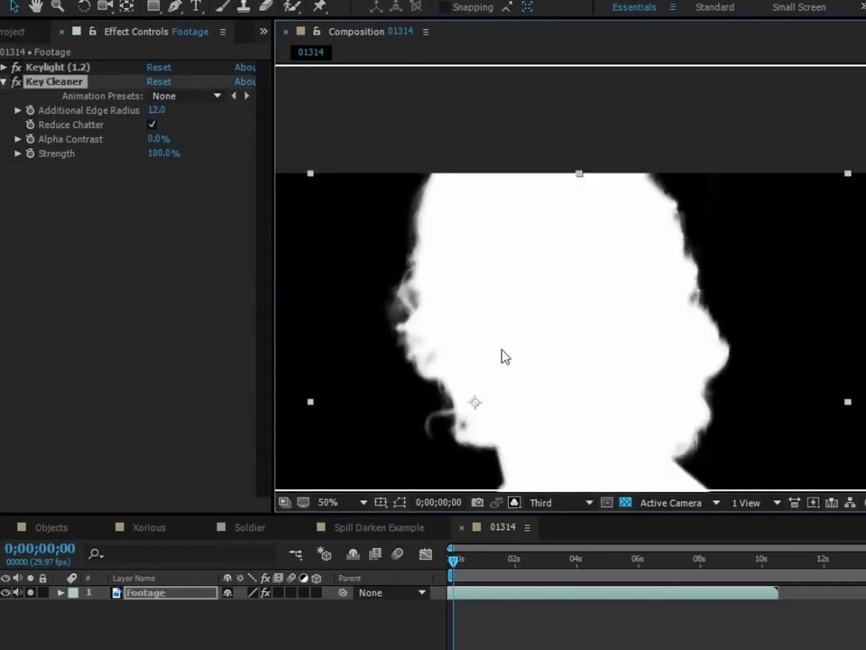
left_click_drag(495, 353, 479, 300)
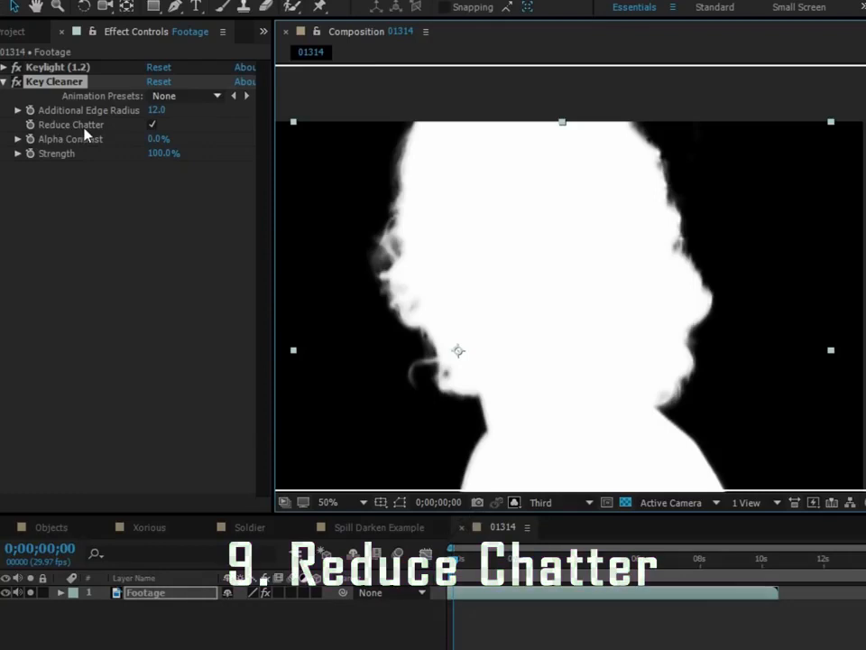
Step: Return the composition view from alpha to RGB, collapse the Key Cleaner settings and fit the frame in the viewer
left_click(513, 502)
left_click(542, 522)
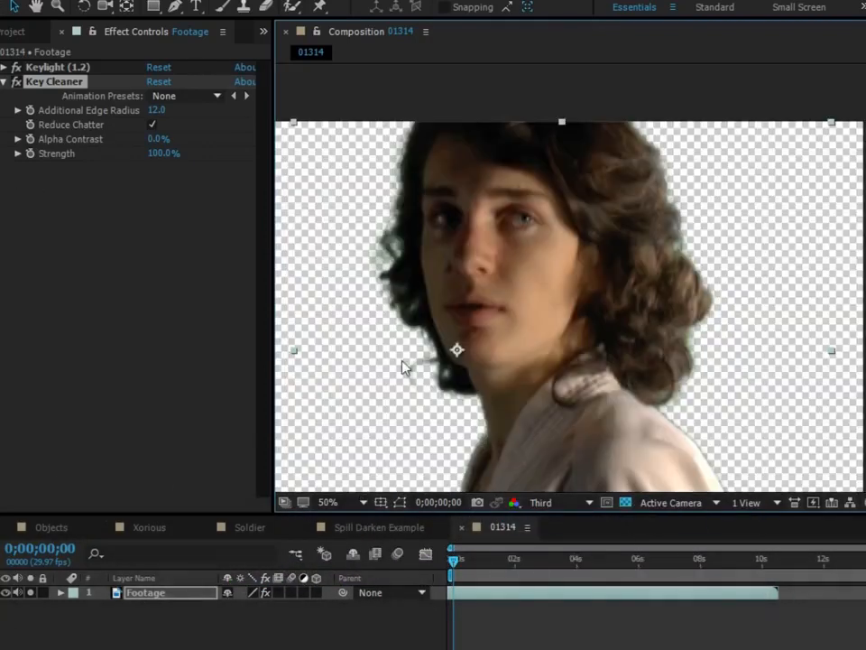
left_click(13, 81)
left_click_drag(594, 473, 604, 435)
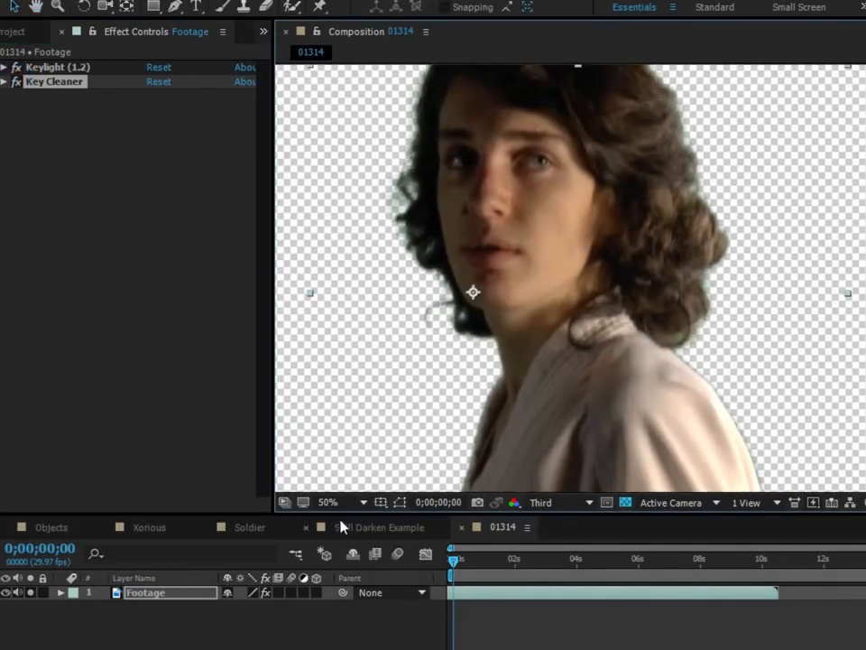
left_click(346, 503)
left_click(368, 198)
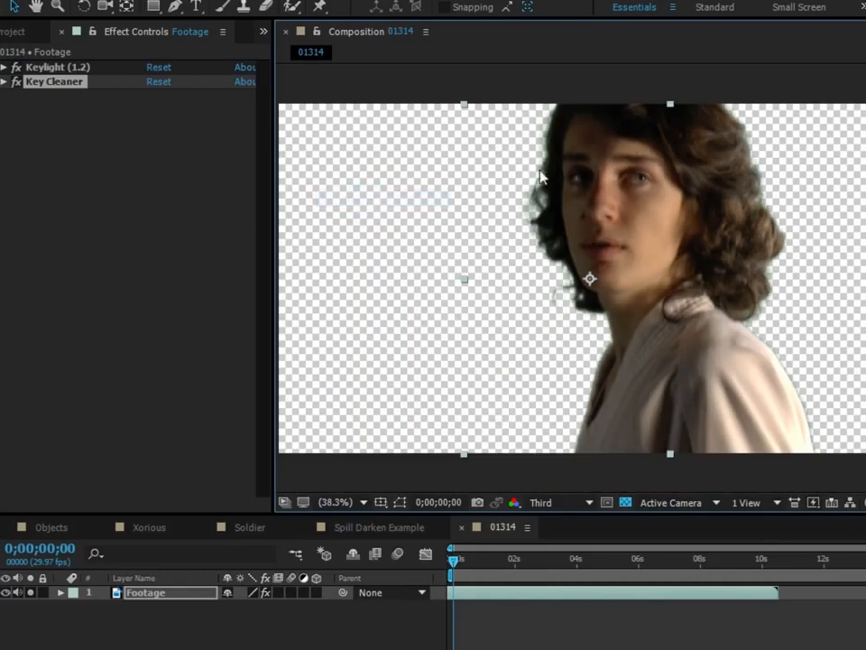
Step: Compare the Footage layer with its effects off and on, and examine the hair edges for green spill
left_click(266, 592)
left_click(267, 594)
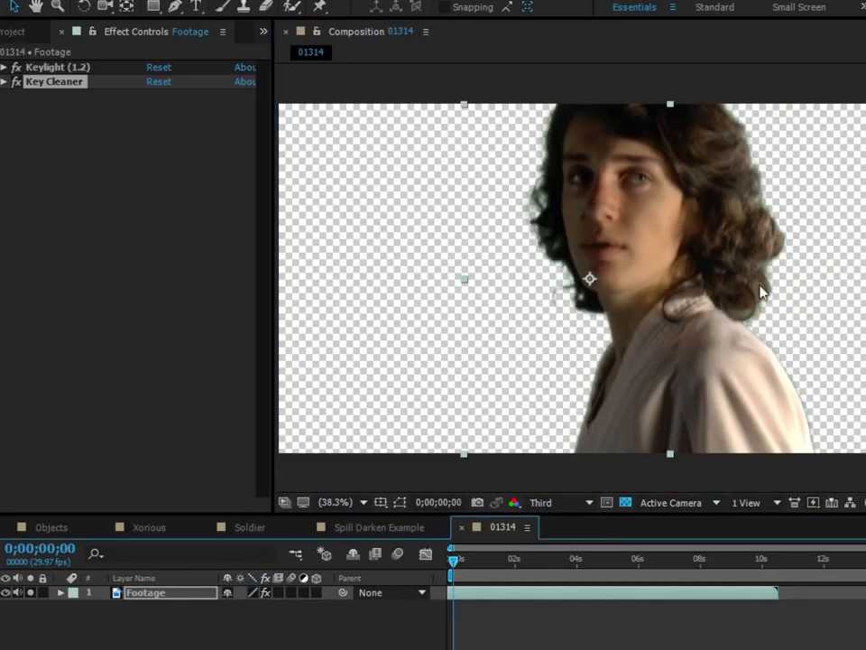
scroll(545, 188, "up", 3)
left_click_drag(637, 226, 785, 433)
scroll(718, 250, "down", 2)
left_click_drag(717, 250, 715, 318)
scroll(619, 305, "up", 2)
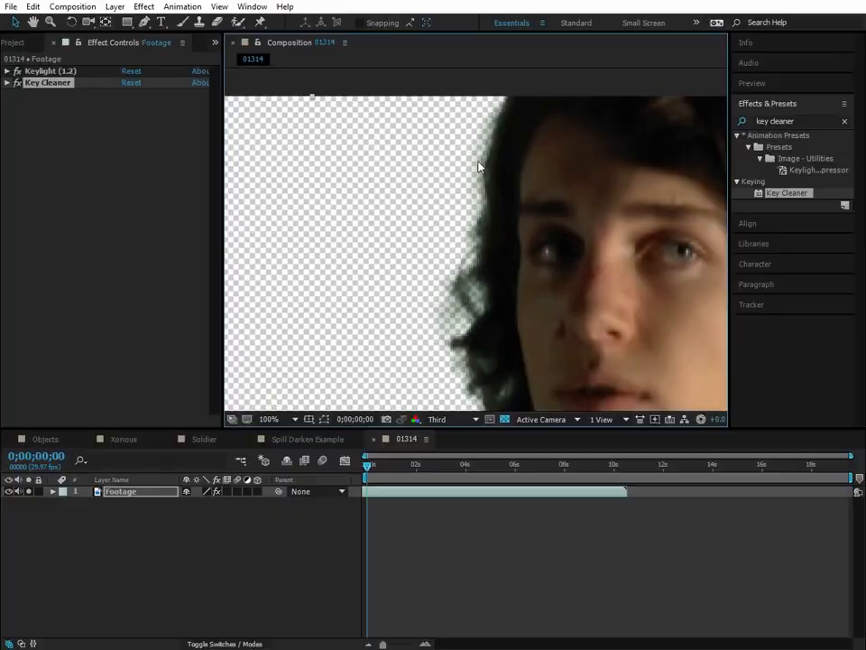
scroll(691, 283, "down", 2)
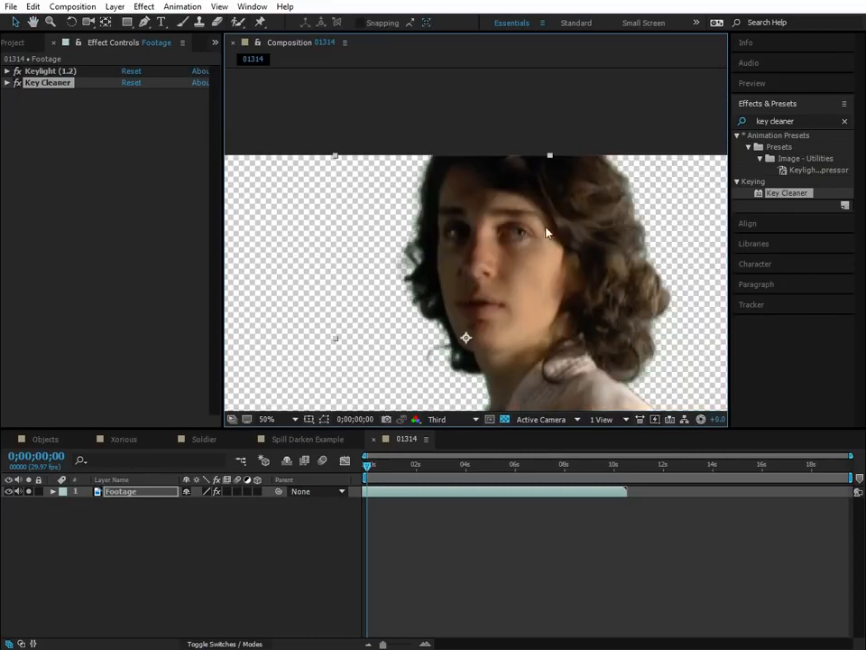
Step: Find the Advanced Spill Suppressor effect and apply it to the Footage layer
left_click(799, 122)
left_click(822, 120)
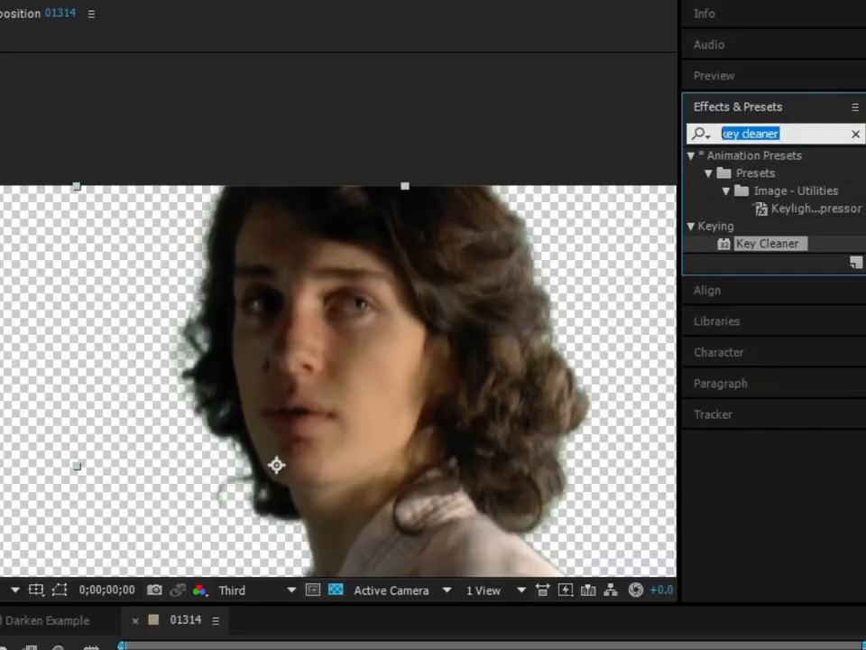
type("advanced")
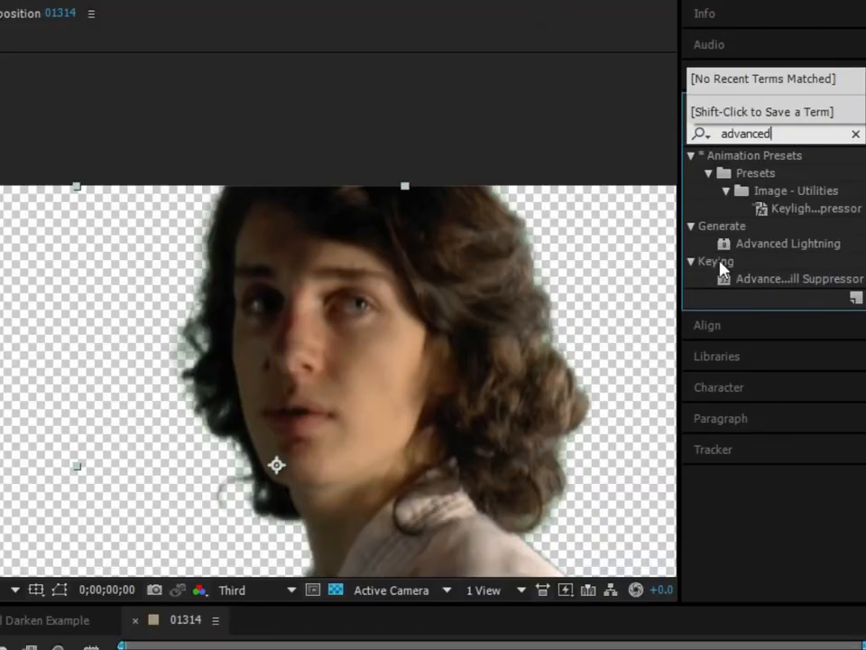
left_click_drag(772, 281, 96, 209)
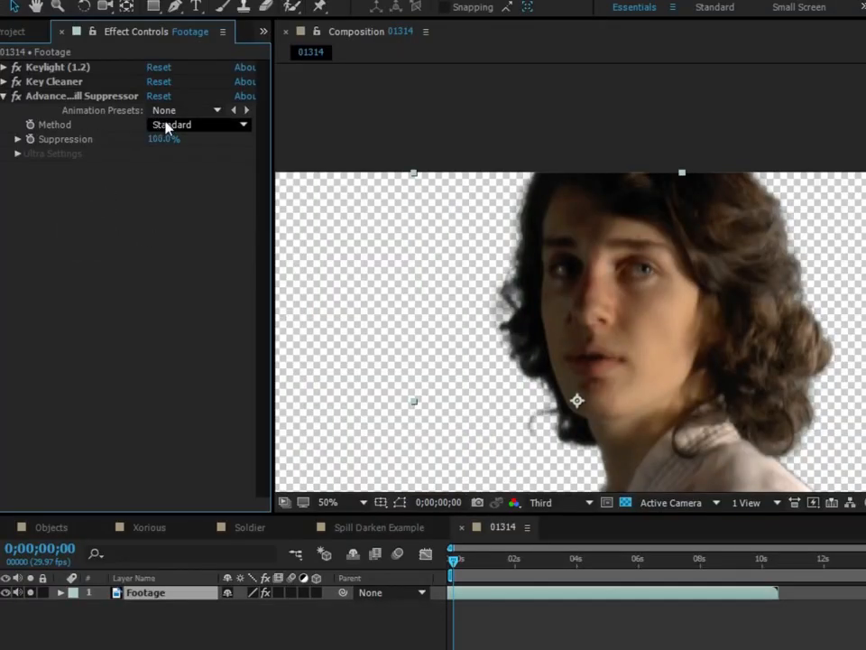
Step: Compare the keyed footage with the Advanced Spill Suppressor off and on
left_click(17, 97)
left_click(17, 97)
left_click(74, 204)
left_click_drag(635, 373, 599, 270)
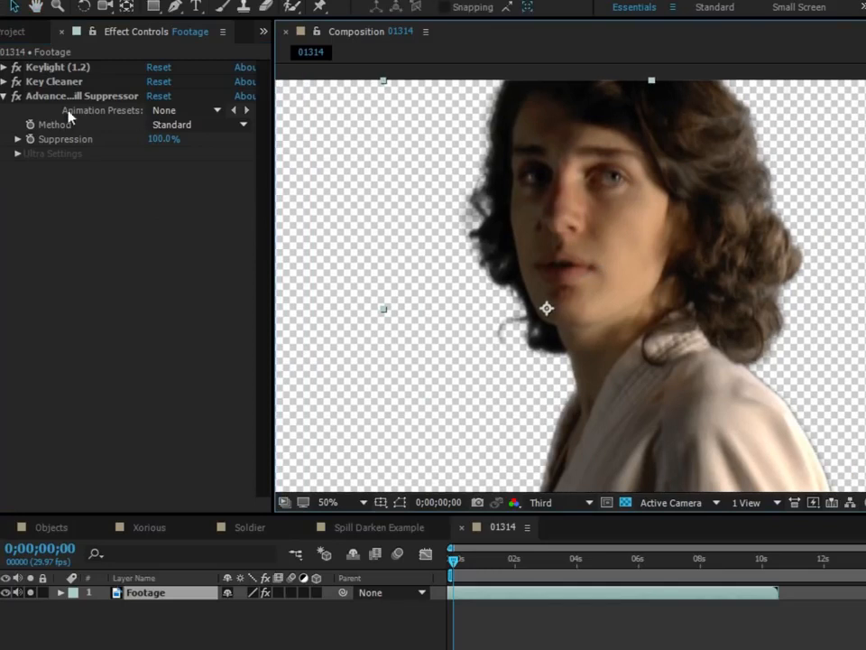
Step: Set the Advanced Spill Suppressor's Method to Ultra
left_click(68, 123)
left_click(200, 126)
left_click(202, 161)
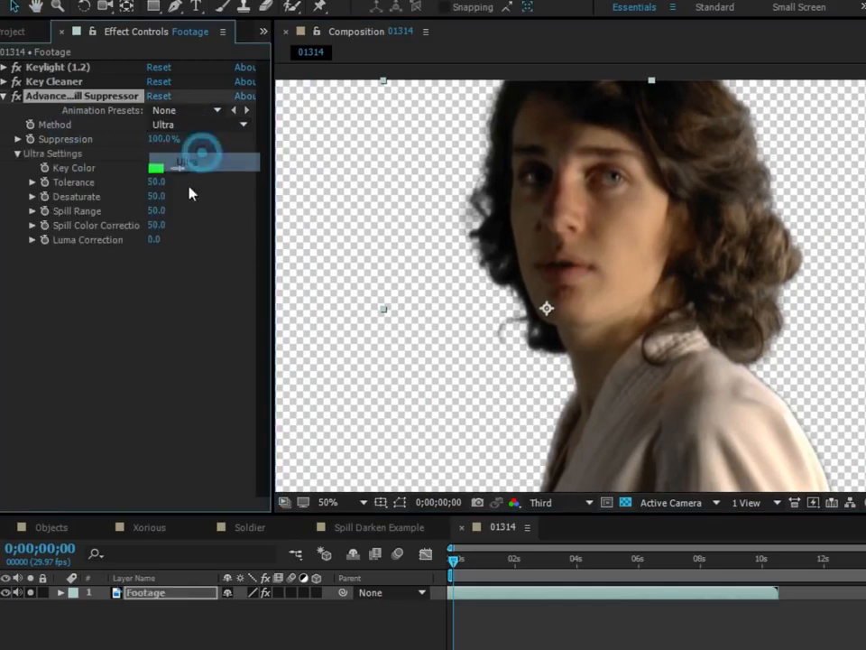
left_click(110, 368)
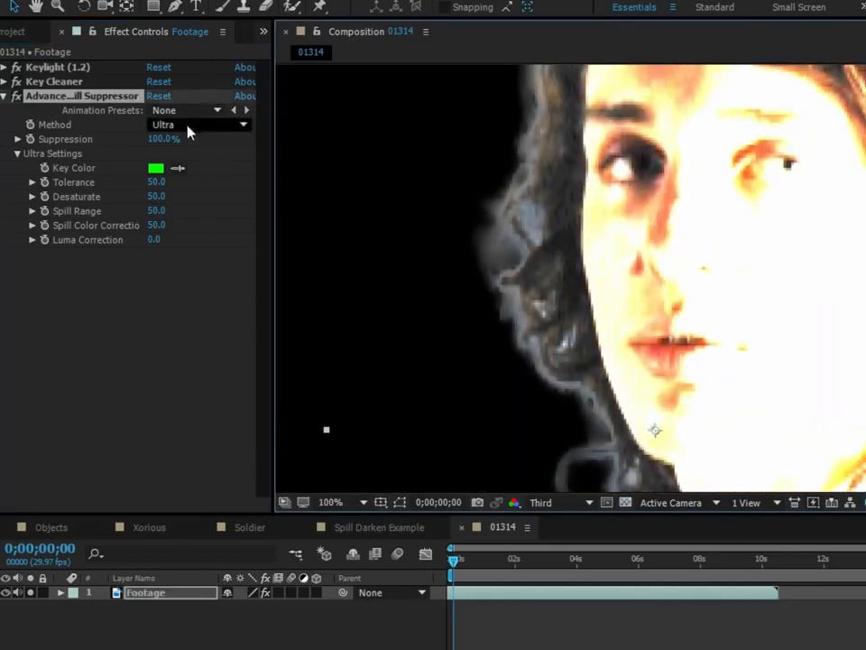
Step: Compare the Standard and Ultra methods and the effect off and on at the brightened hair edge, ending on Standard
left_click(188, 126)
left_click(190, 143)
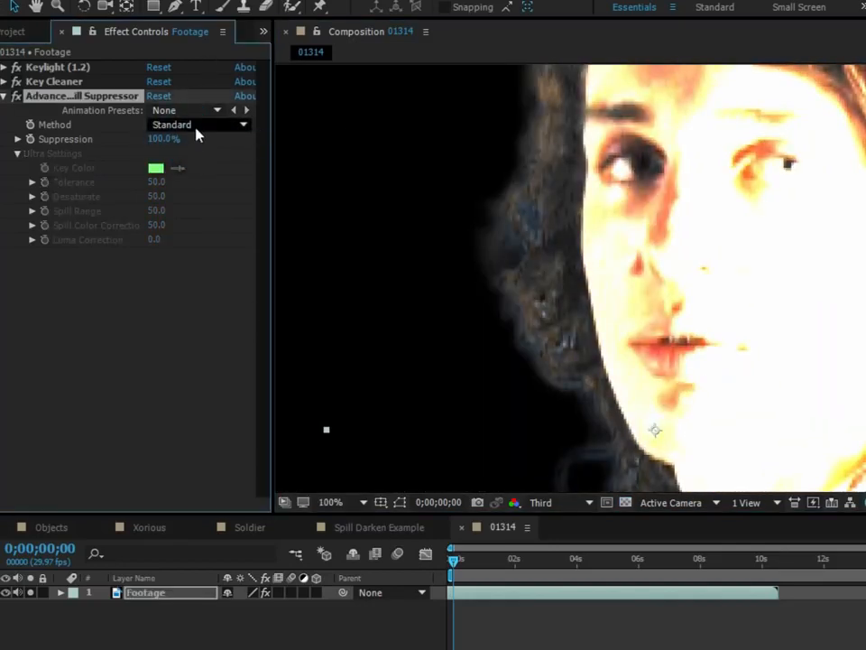
left_click(193, 127)
left_click(200, 162)
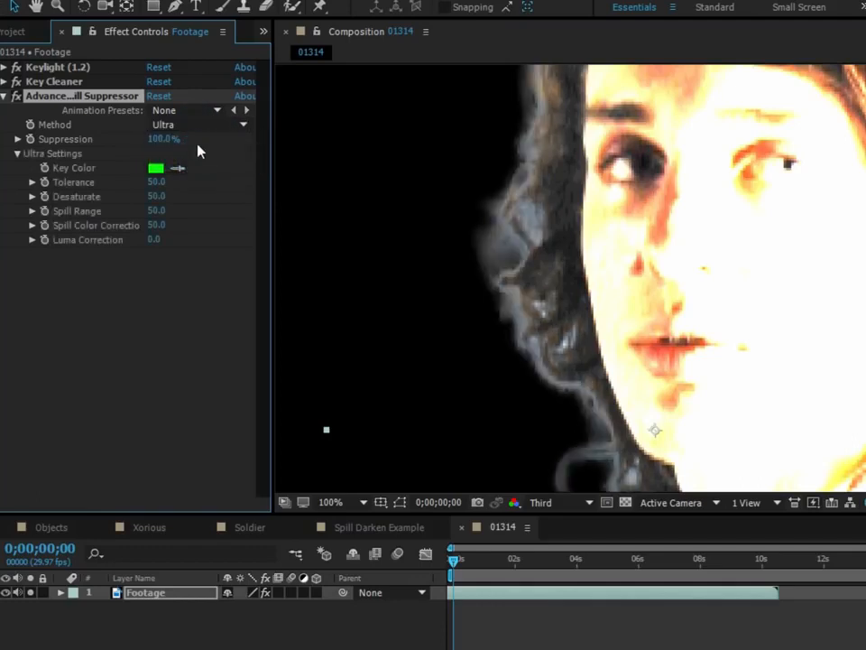
left_click(15, 95)
left_click(15, 95)
left_click(222, 123)
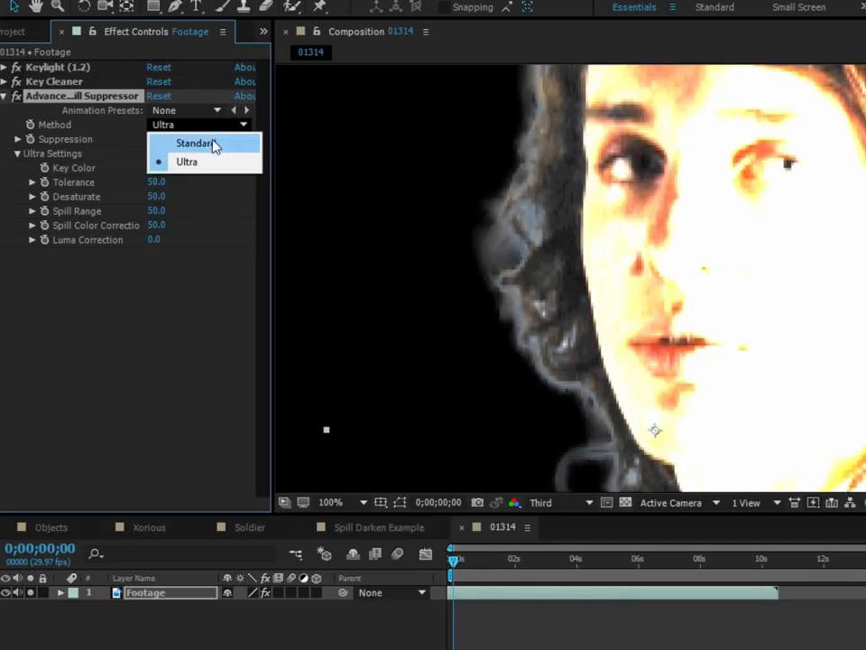
left_click(215, 145)
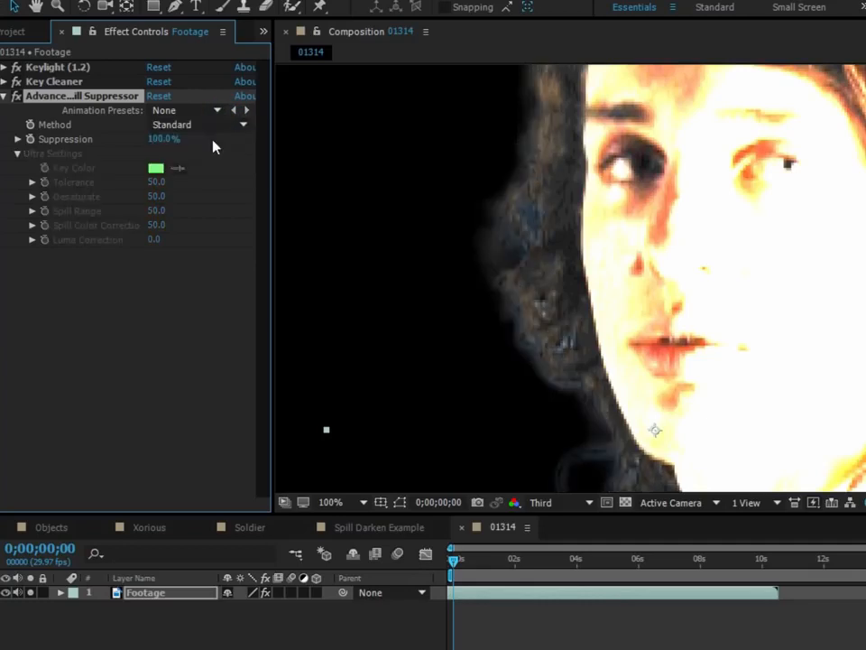
Step: Examine the face's discoloured skin in the Spill Darken Example composition and return to composition 01314
left_click(369, 527)
scroll(630, 308, "up", 4)
left_click_drag(632, 304, 614, 330)
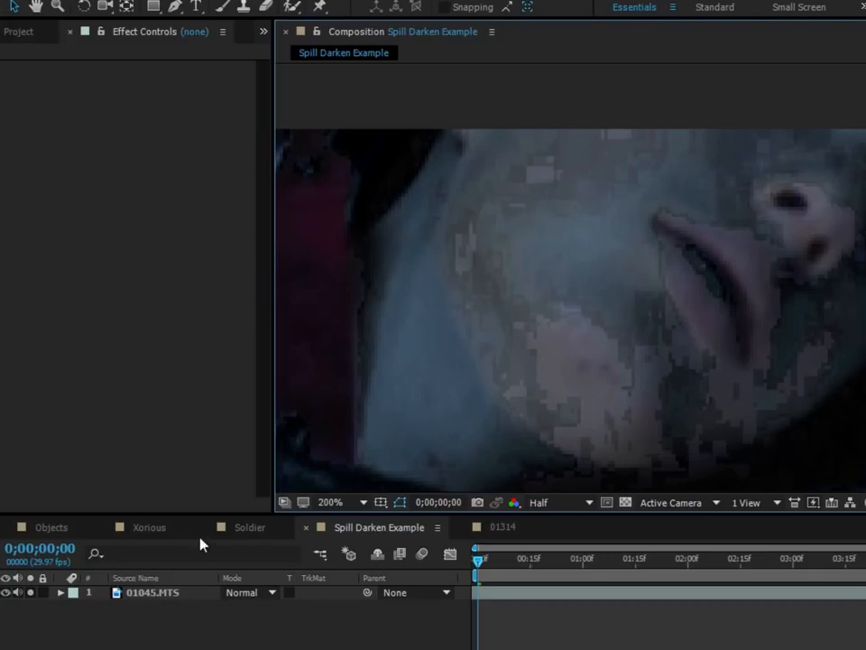
left_click(499, 527)
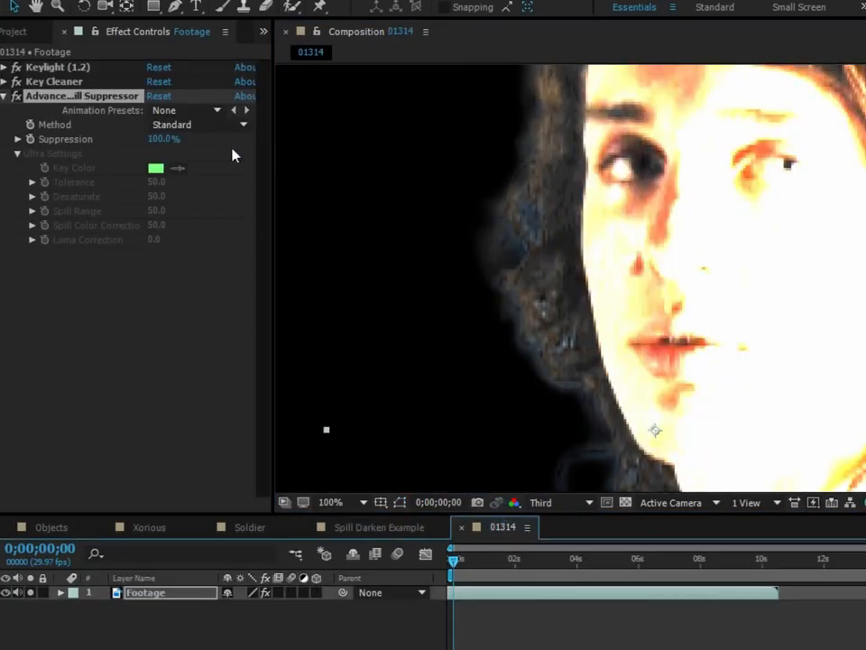
scroll(678, 309, "up", 1)
left_click(395, 528)
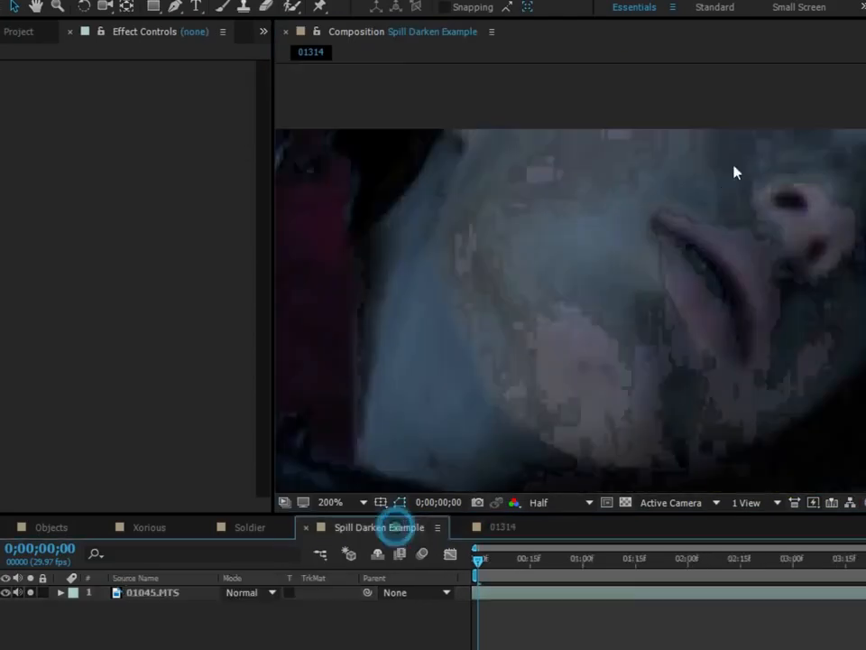
left_click(499, 527)
Step: Check the Ultra method again on the enlarged hair edge and set the Method back to Standard
left_click(217, 125)
left_click(202, 172)
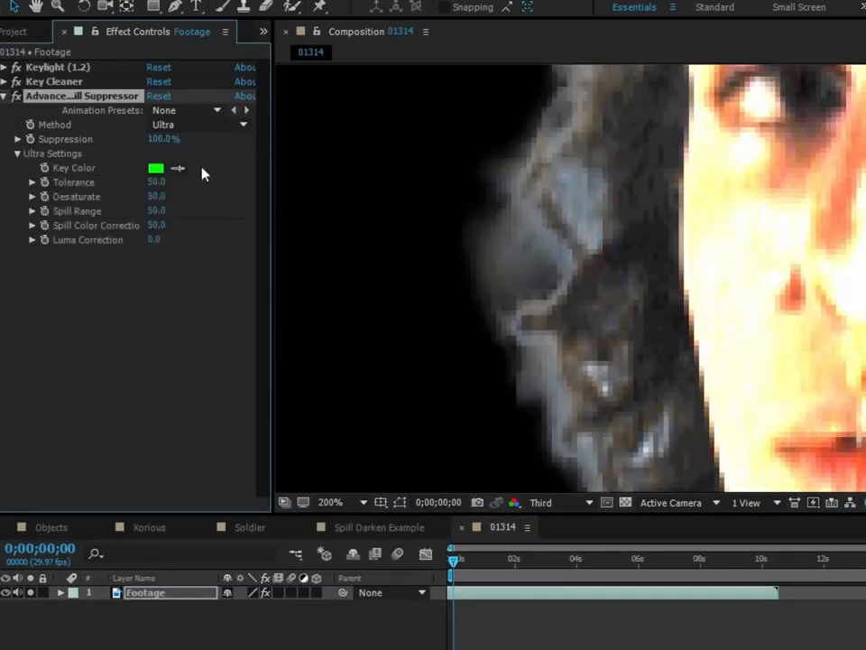
left_click(189, 127)
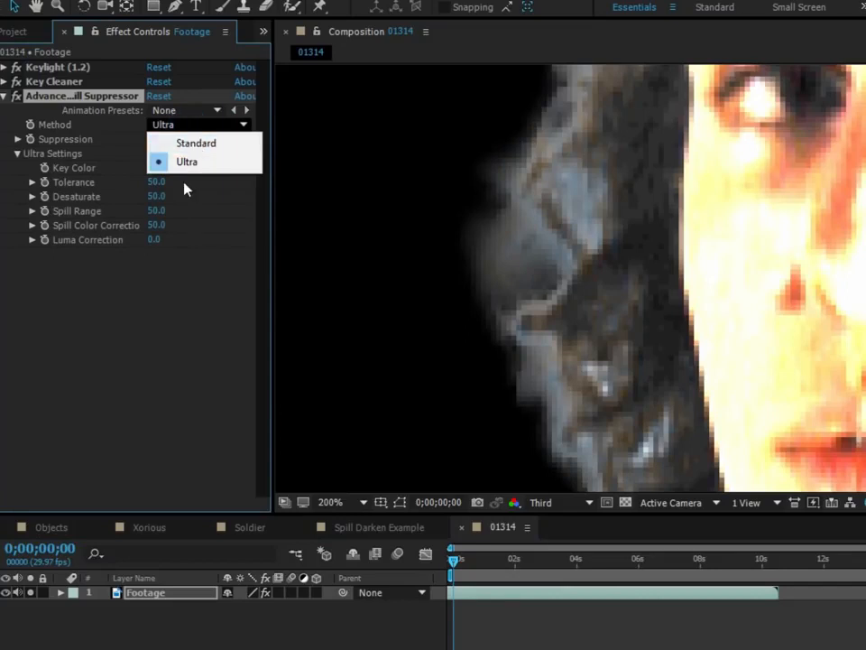
left_click(208, 144)
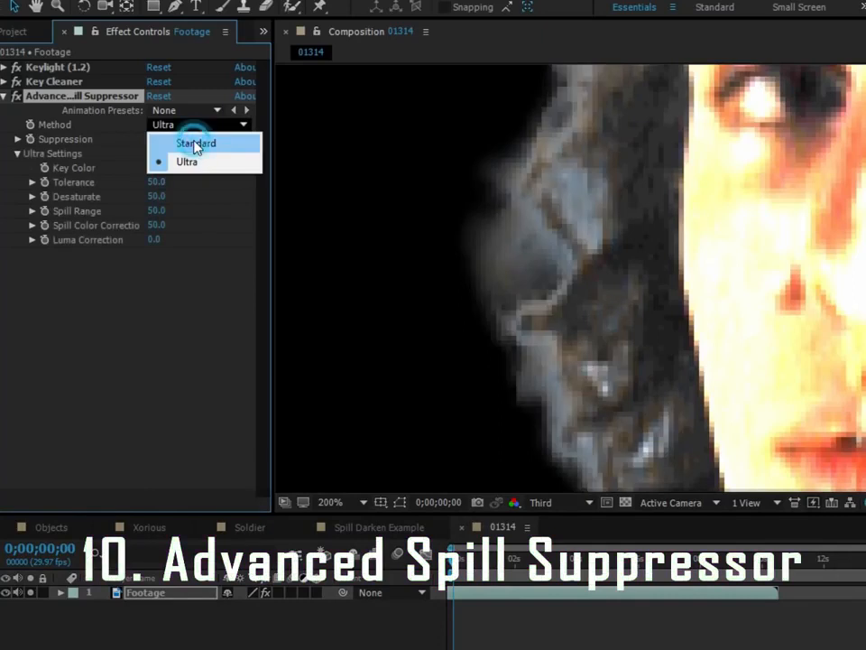
left_click(195, 144)
Step: Reset the viewer exposure, turn the transparency grid back on and collapse the Advanced Spill Suppressor settings
key("comma")
key("comma")
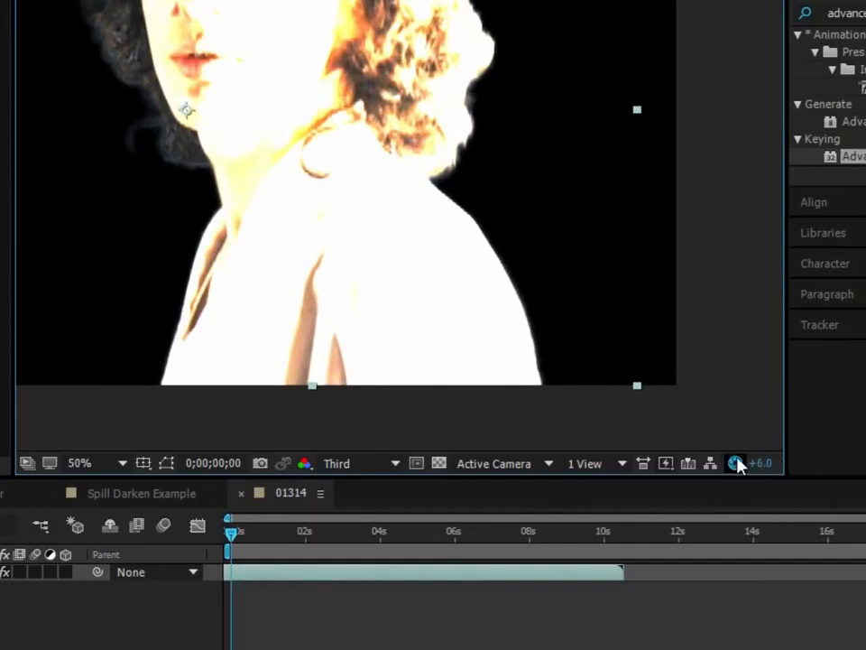
left_click(737, 464)
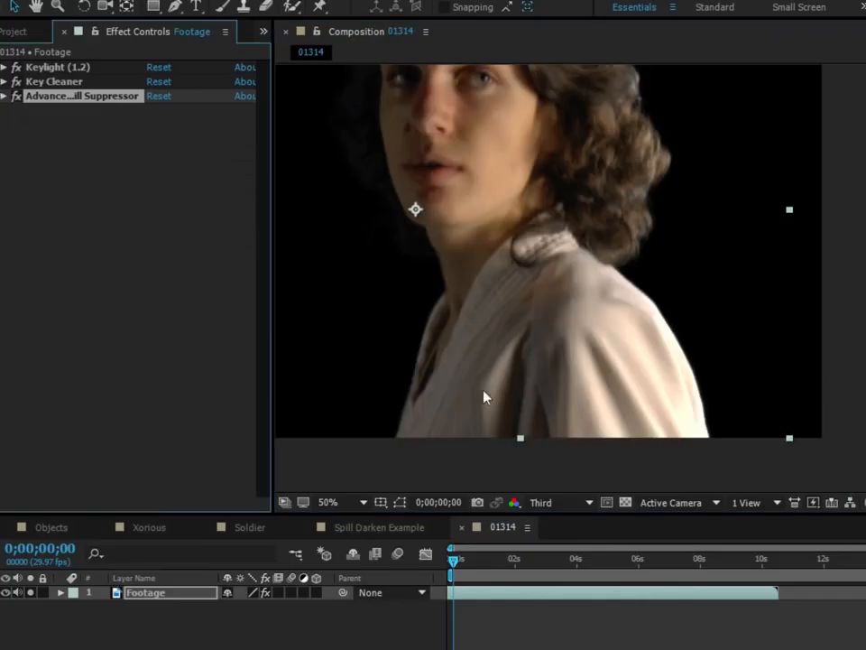
left_click(439, 463)
Step: Examine the shoulder edge at 100% magnification with the Advanced Spill Suppressor off and on
scroll(578, 403, "up", 1)
left_click_drag(588, 408, 465, 268)
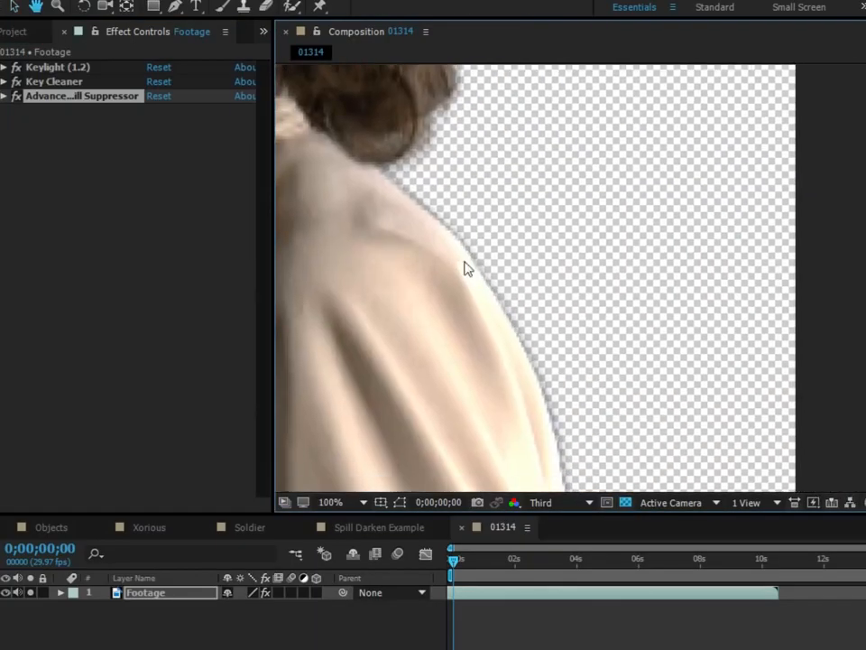
left_click(14, 96)
left_click(14, 96)
scroll(680, 378, "down", 1)
left_click_drag(664, 371, 766, 421)
mouse_move(701, 420)
left_mouse_down()
mouse_move(671, 398)
mouse_move(695, 413)
left_mouse_up()
left_click_drag(742, 313, 659, 235)
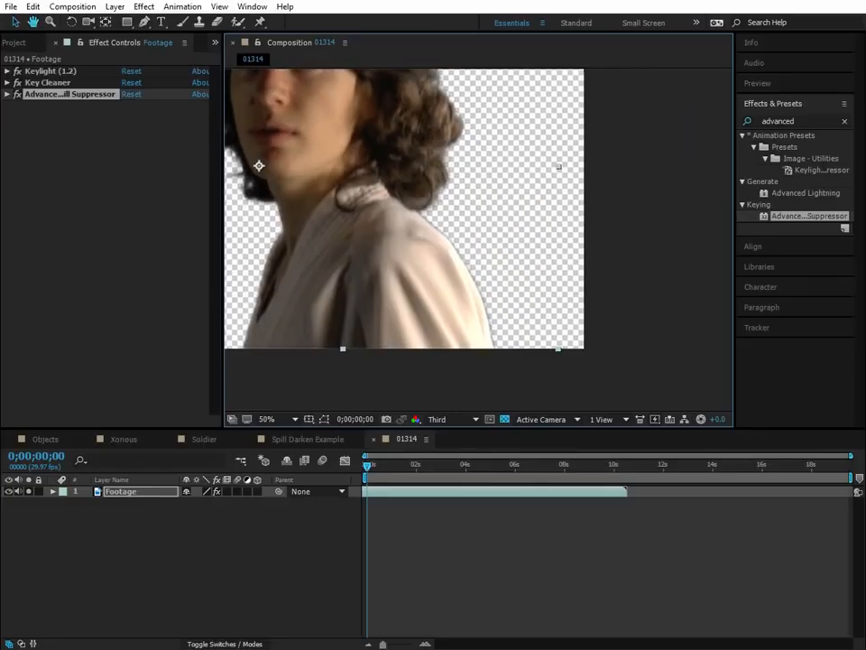
Step: Search the effects for "refine" and apply Refine Hard Matte to the Footage layer
left_click(825, 118)
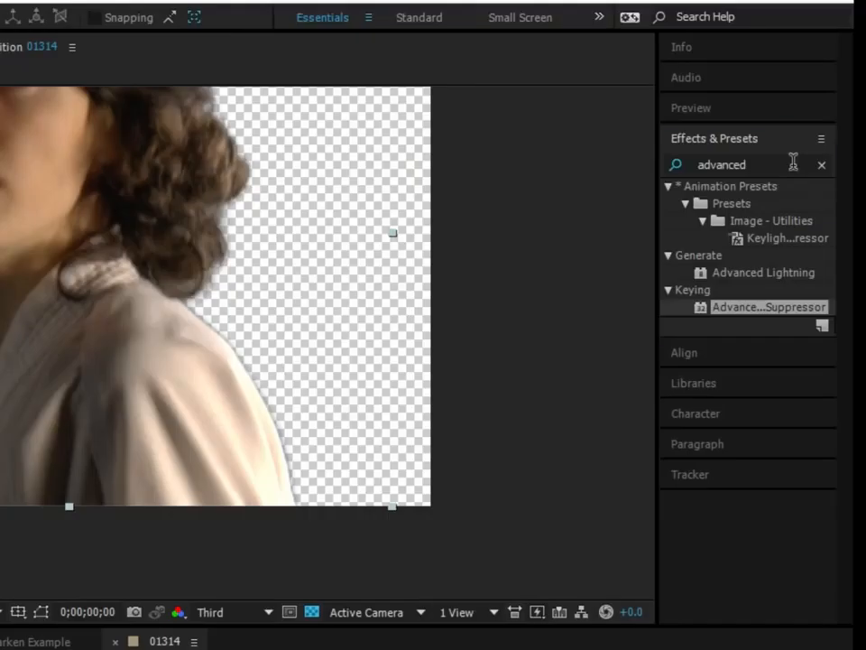
left_click(794, 164)
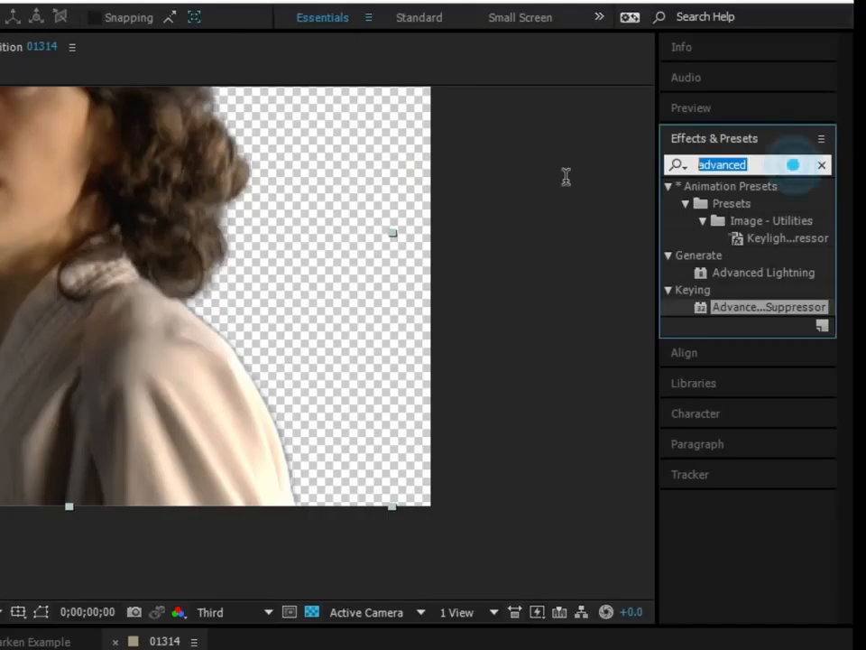
left_click_drag(658, 187, 628, 193)
left_click(740, 164)
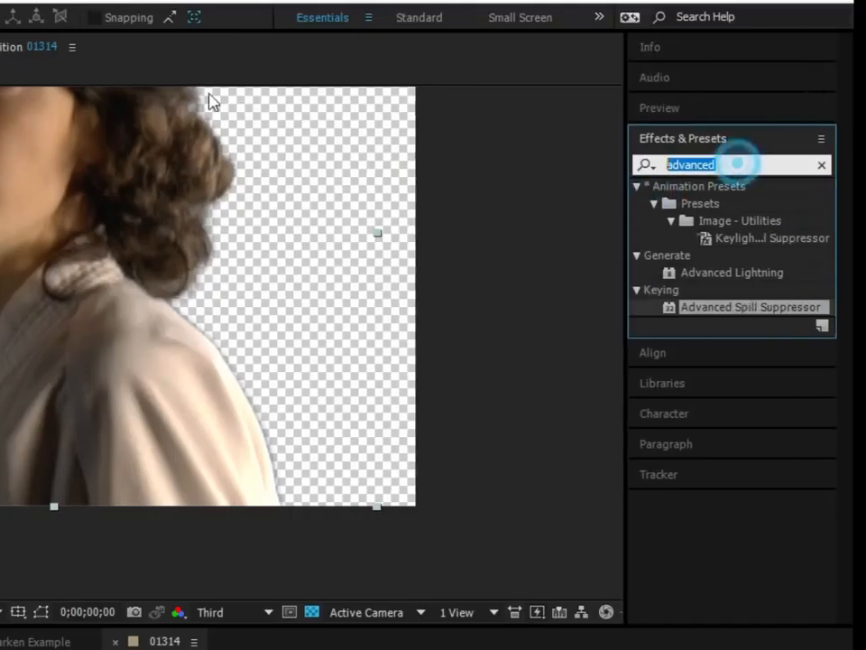
type("refine")
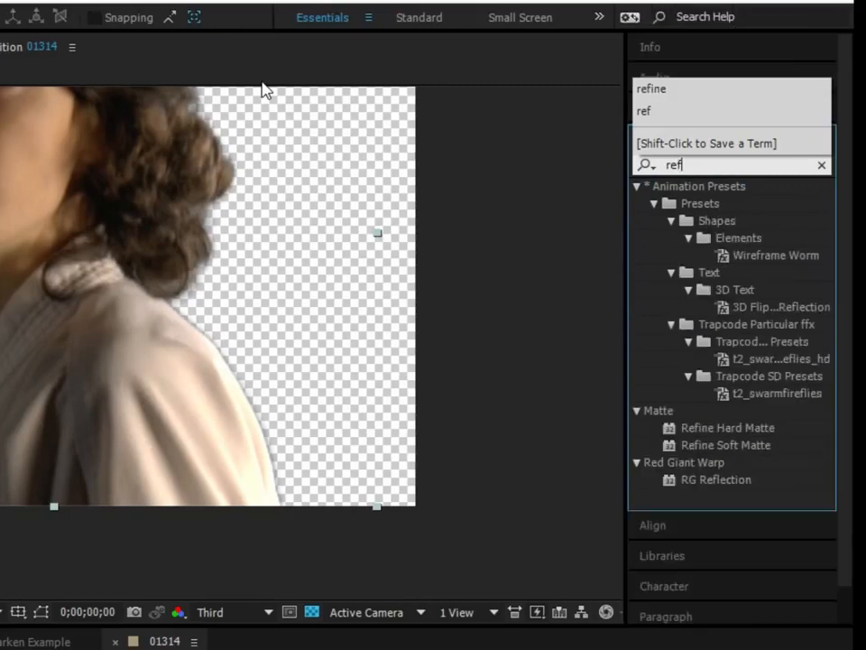
left_click_drag(748, 206, 0, 238)
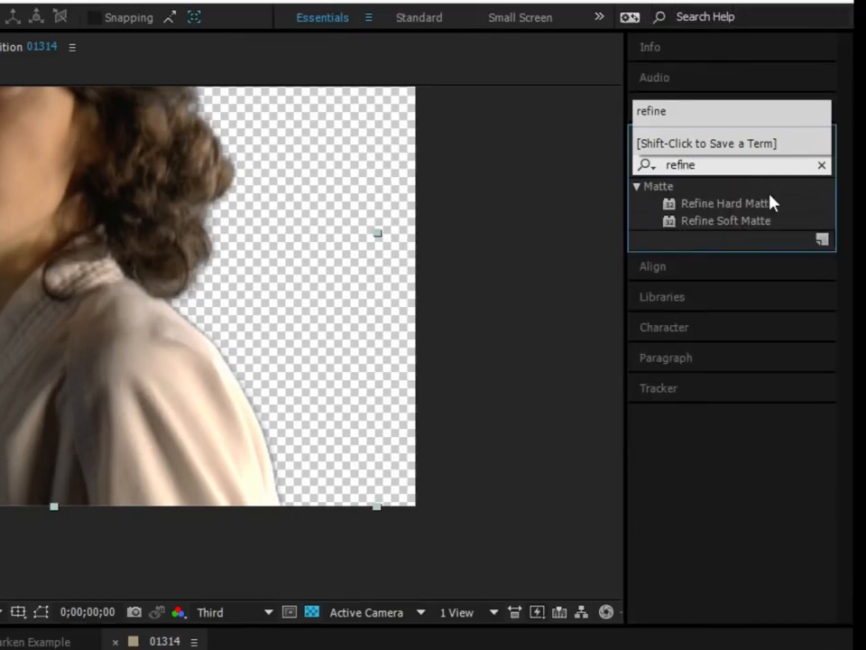
left_click_drag(200, 232, 200, 232)
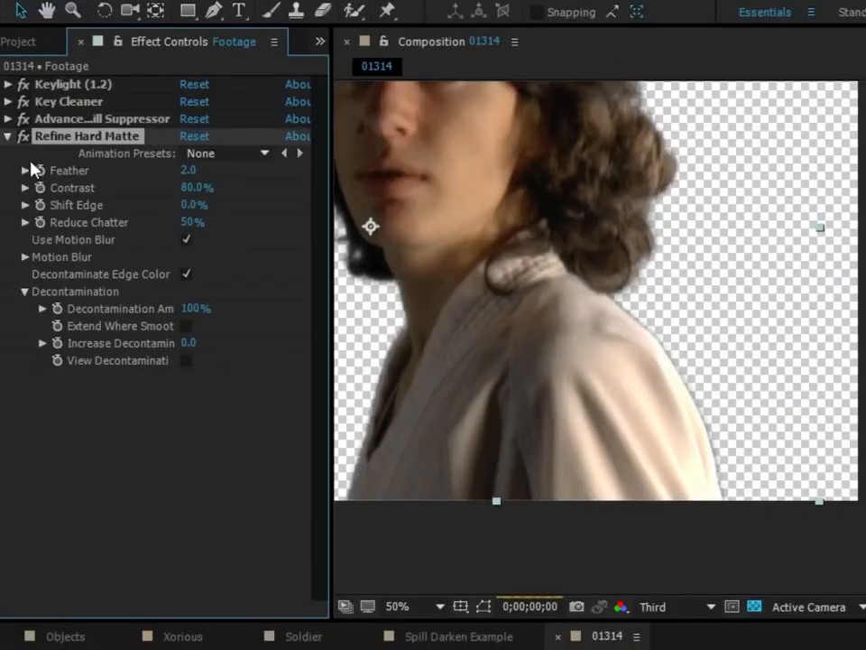
Step: Set Refine Hard Matte's Feather, Contrast, Shift Edge and Reduce Chatter to 0 and turn off Use Motion Blur
left_click(188, 173)
type("0")
left_click(189, 188)
type("0")
left_click(188, 205)
type("0")
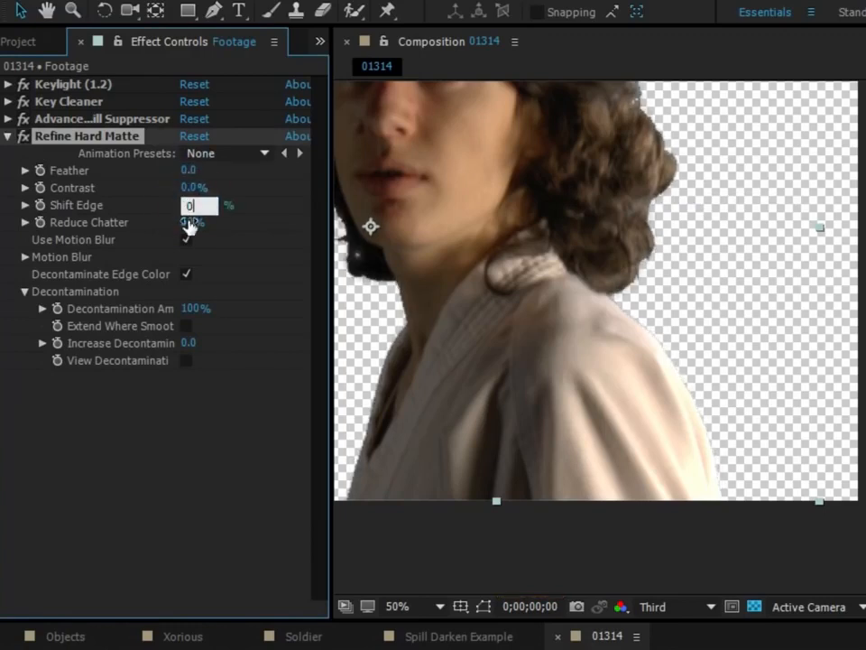
left_click(192, 221)
type("0")
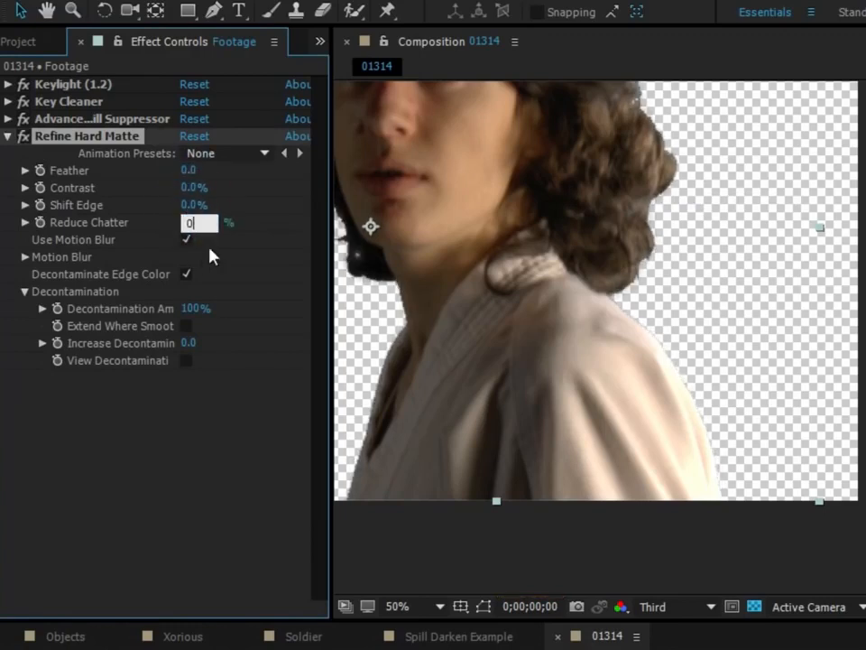
left_click(112, 243)
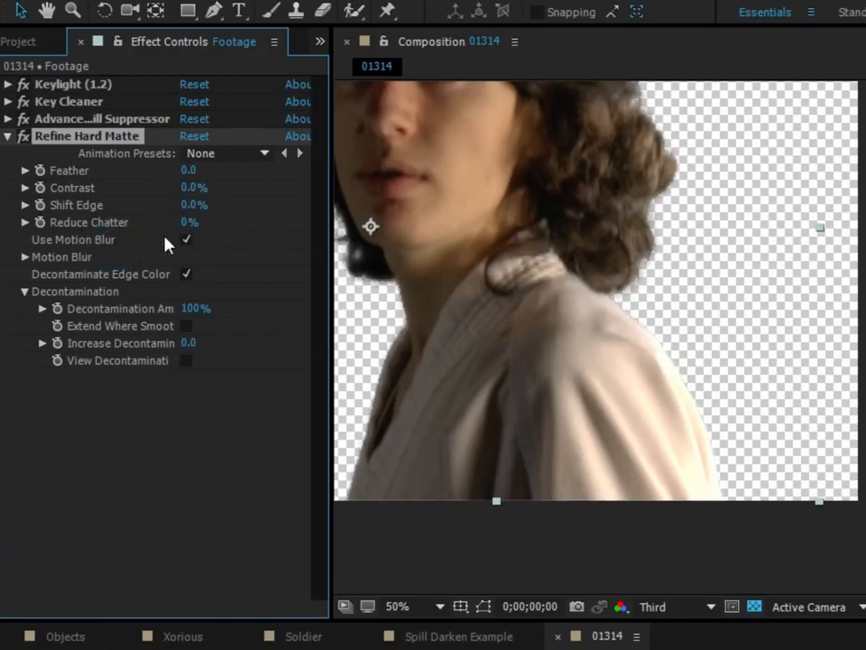
left_click_drag(602, 283, 681, 352)
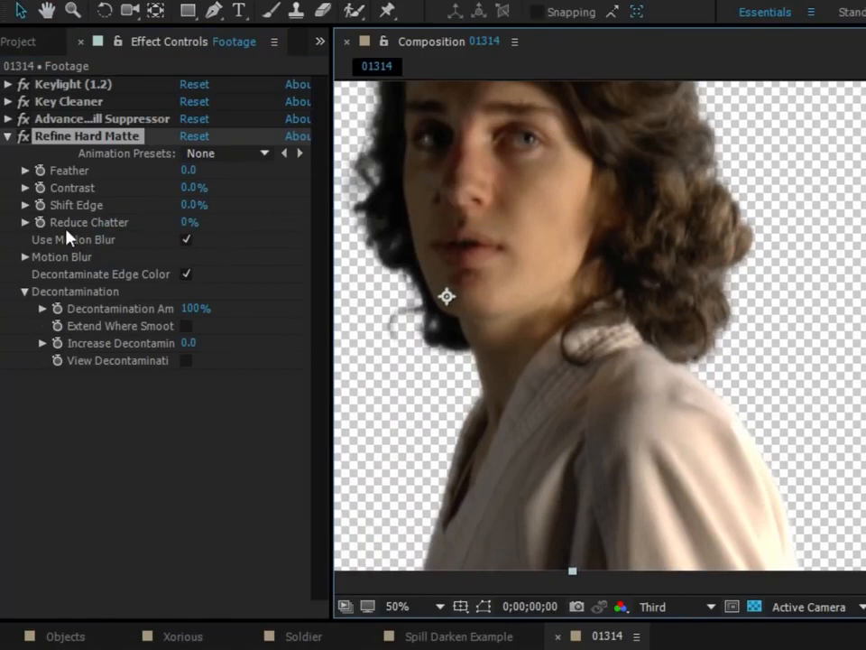
left_click(207, 244)
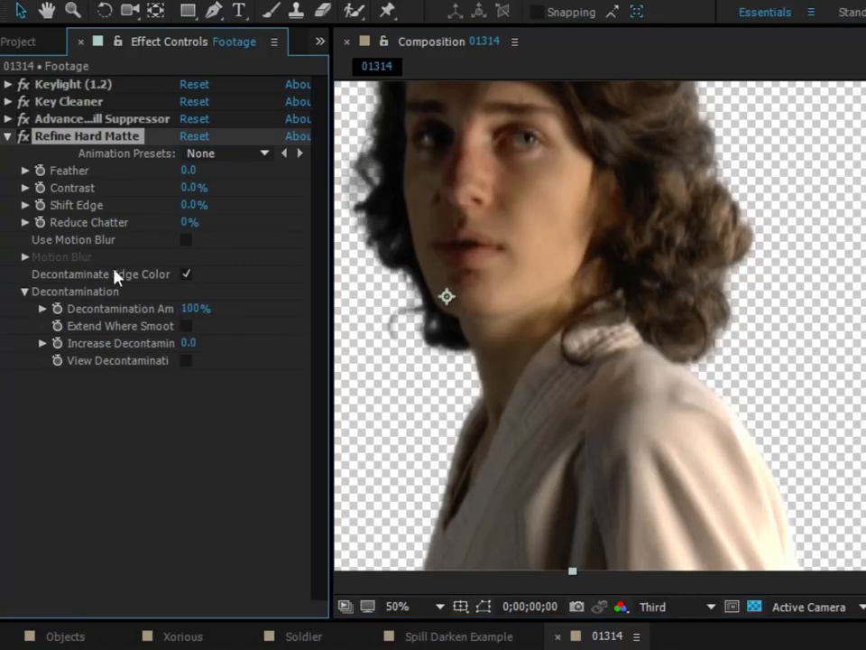
Step: Collapse the Refine Hard Matte settings and turn off the Advanced Spill Suppressor
scroll(673, 379, "up", 2)
left_click_drag(654, 326, 585, 257)
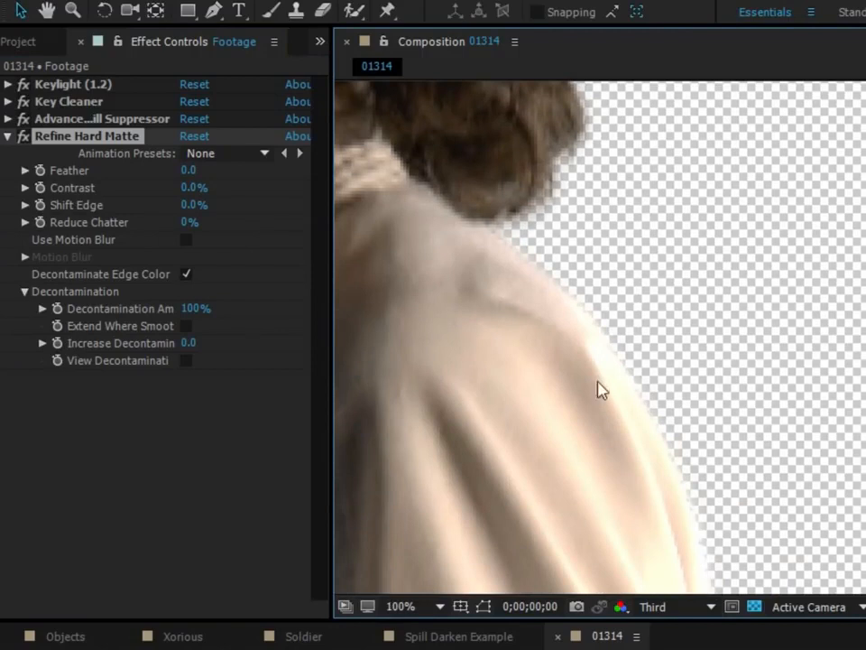
left_click_drag(675, 246, 865, 584)
left_click_drag(593, 233, 839, 329)
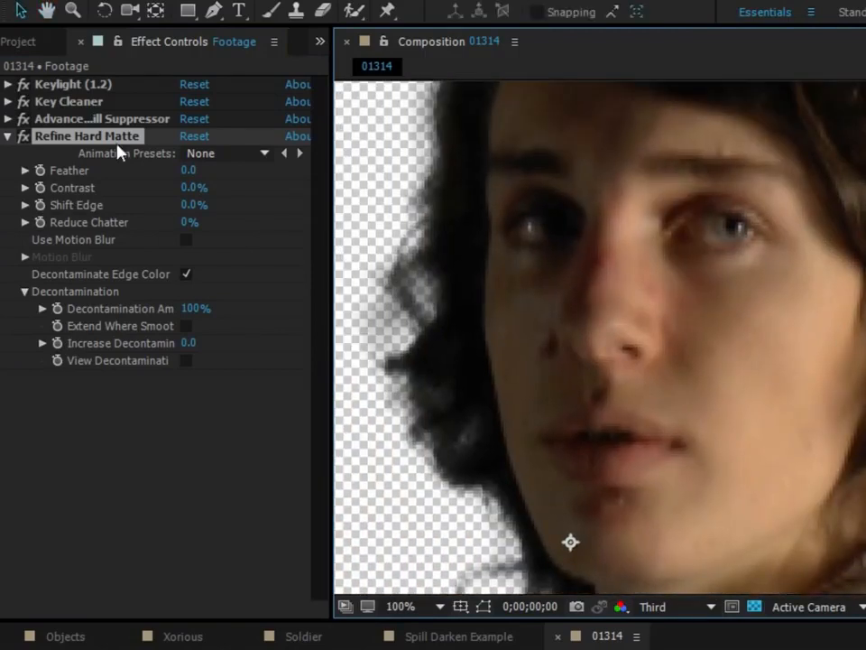
left_click(10, 136)
left_click(23, 118)
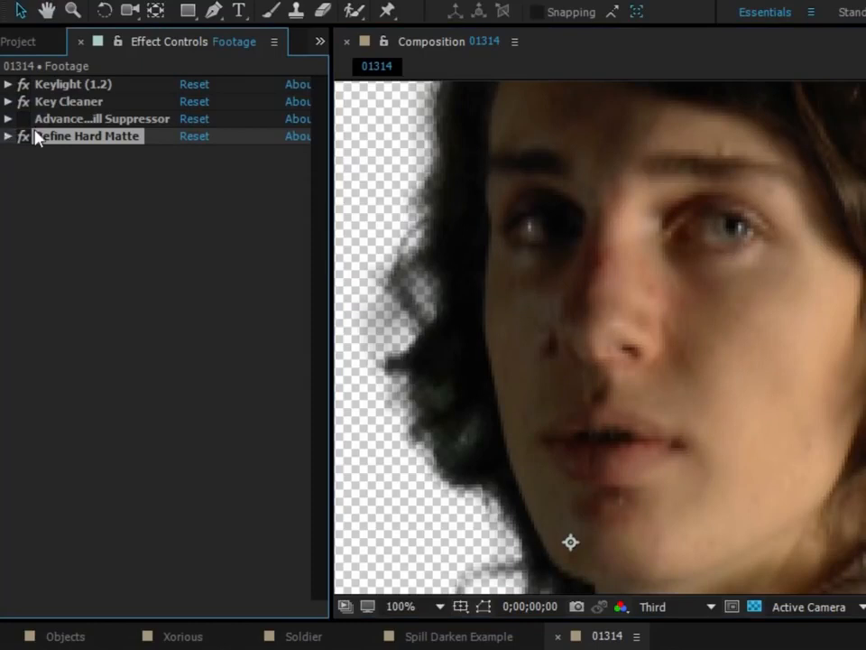
left_click(24, 118)
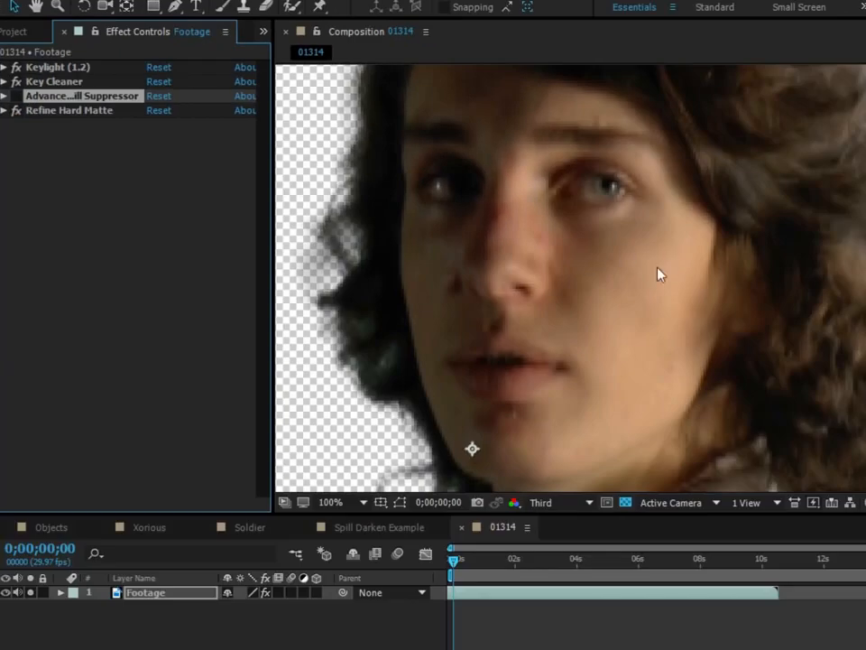
Step: Compare the hair edges beside the face at 100% magnification with Refine Hard Matte on and off
left_click_drag(632, 262, 552, 284)
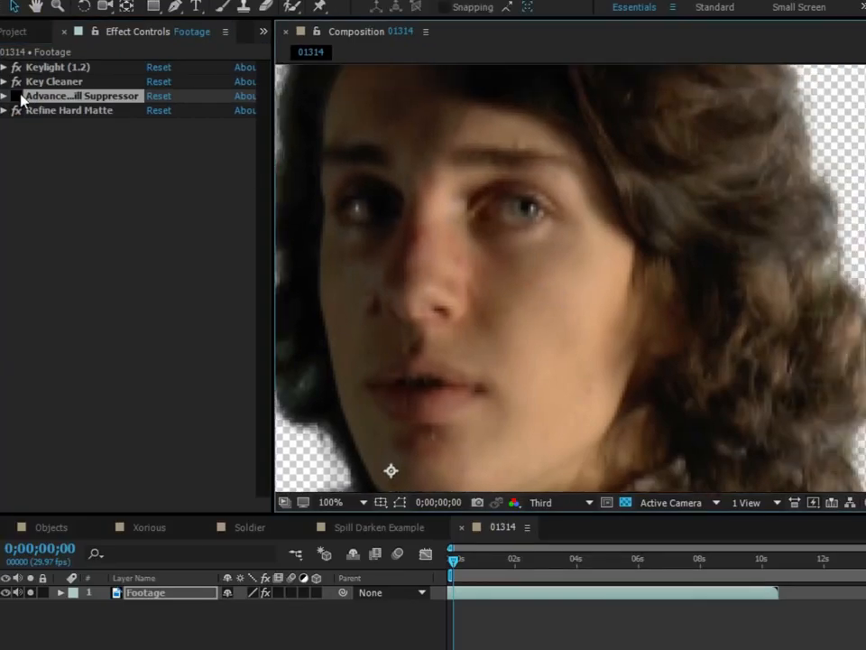
scroll(508, 273, "down", 1)
scroll(365, 247, "up", 1)
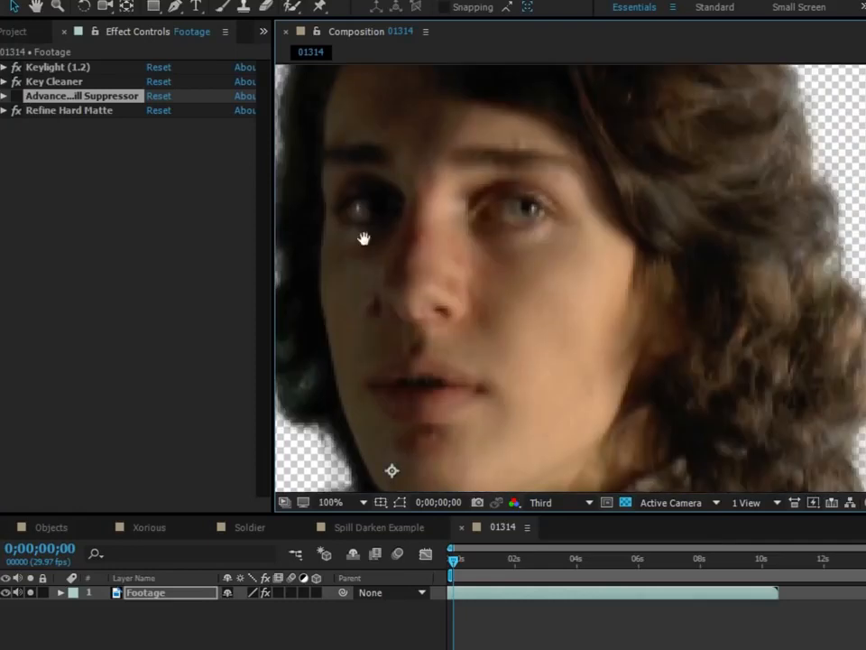
left_click_drag(366, 246, 602, 251)
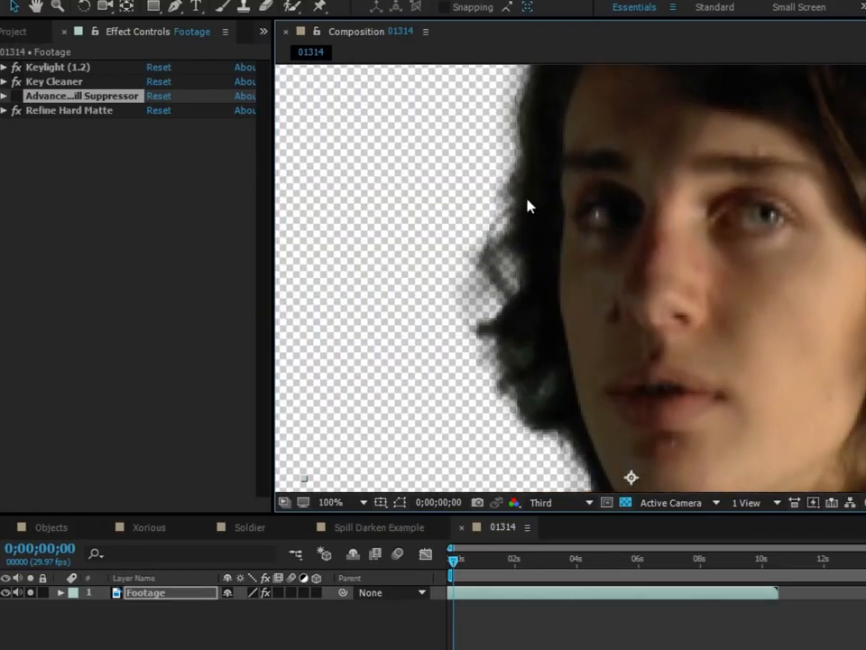
left_click(66, 149)
left_click(17, 110)
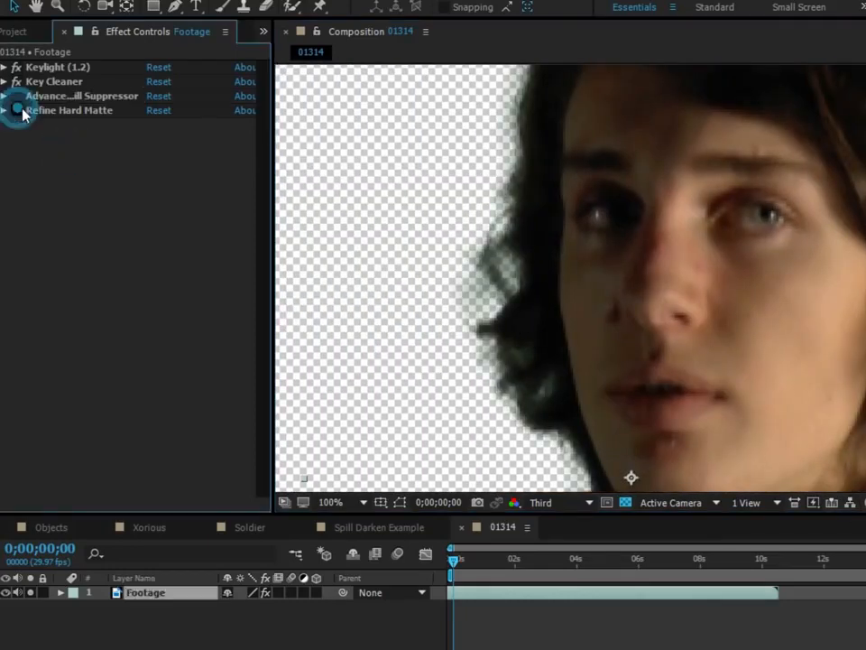
left_click_drag(582, 249, 495, 154)
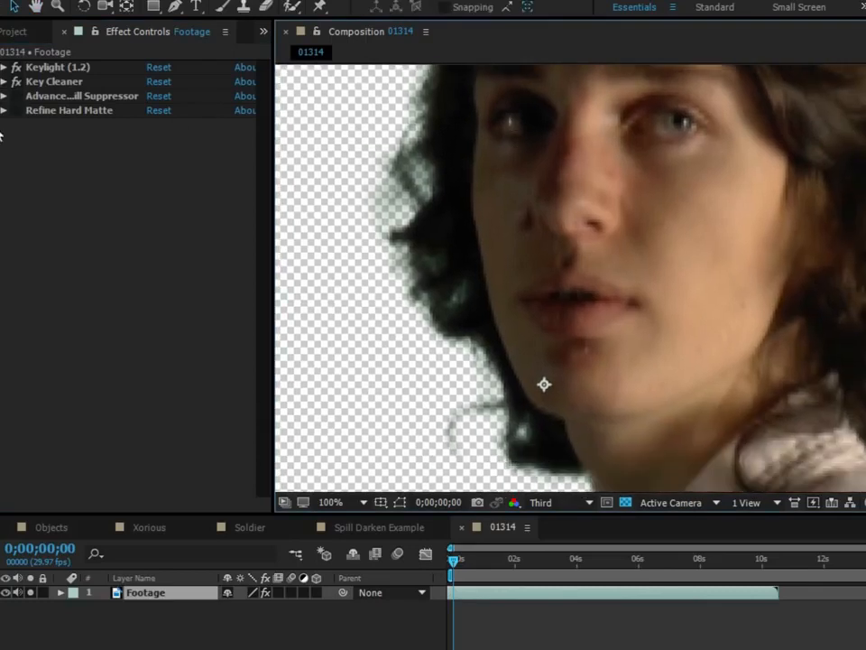
left_click(18, 110)
Step: Expand the Refine Hard Matte settings and compare the whole figure at 25% magnification with the effect off and on
left_click(4, 110)
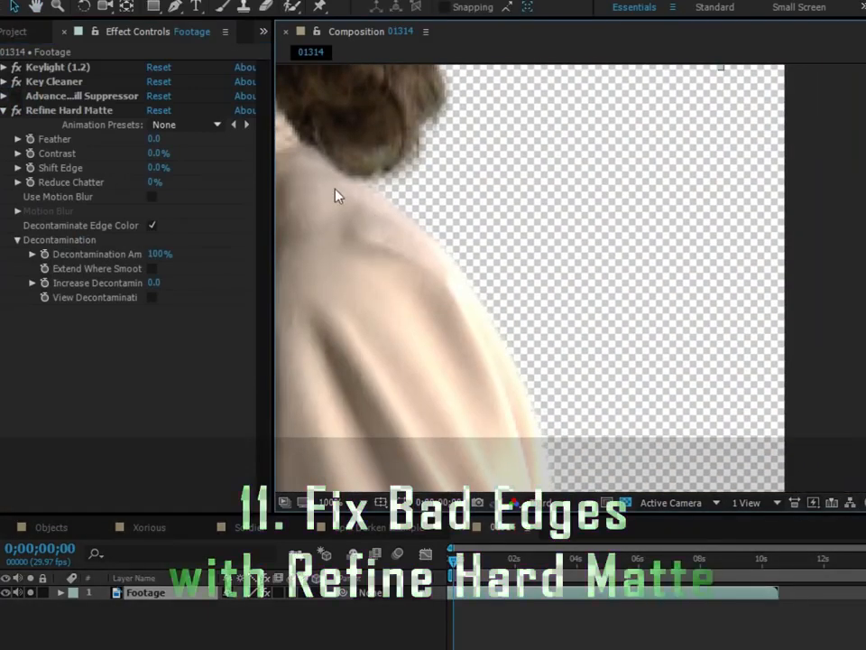
scroll(432, 299, "down", 3)
left_click_drag(441, 289, 561, 353)
scroll(453, 340, "up", 2)
key("comma")
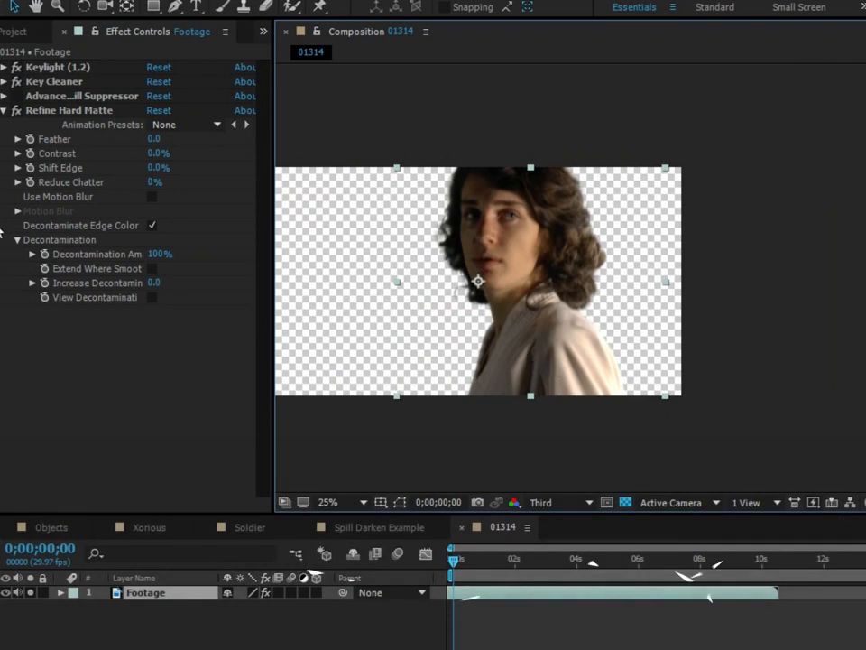
left_click(15, 110)
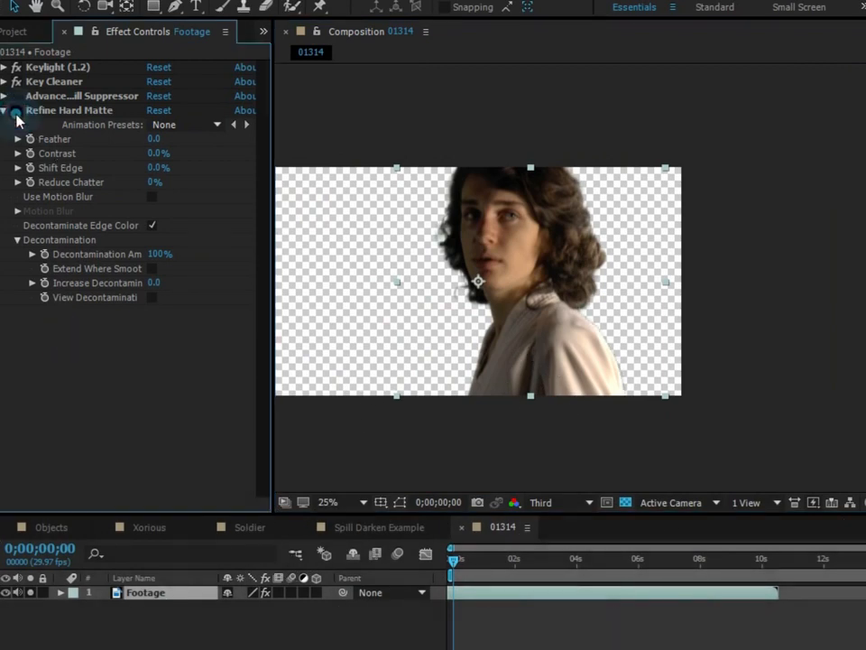
left_click(15, 110)
left_click(15, 110)
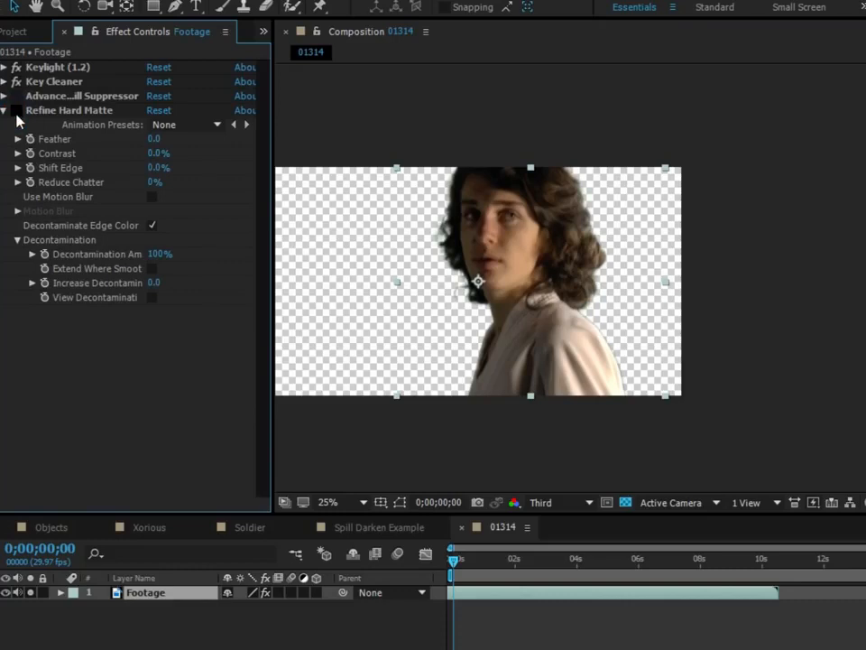
left_click(16, 110)
Step: Examine the hair outline in the decontamination map at 50% and 100% magnification, switching the map off and on again
key("slash")
left_click(152, 297)
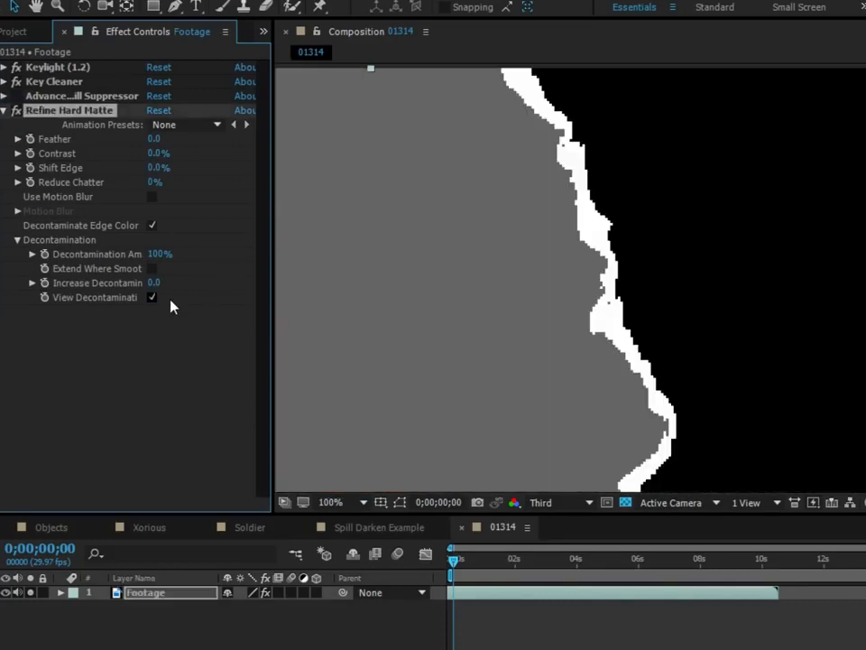
scroll(516, 249, "down", 2)
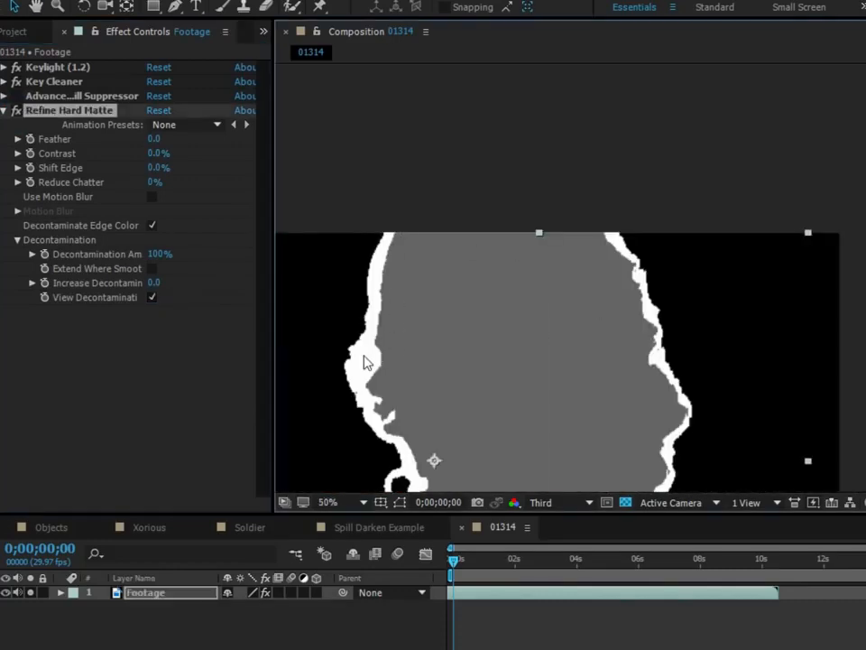
left_click(153, 298)
key("slash")
left_click(153, 297)
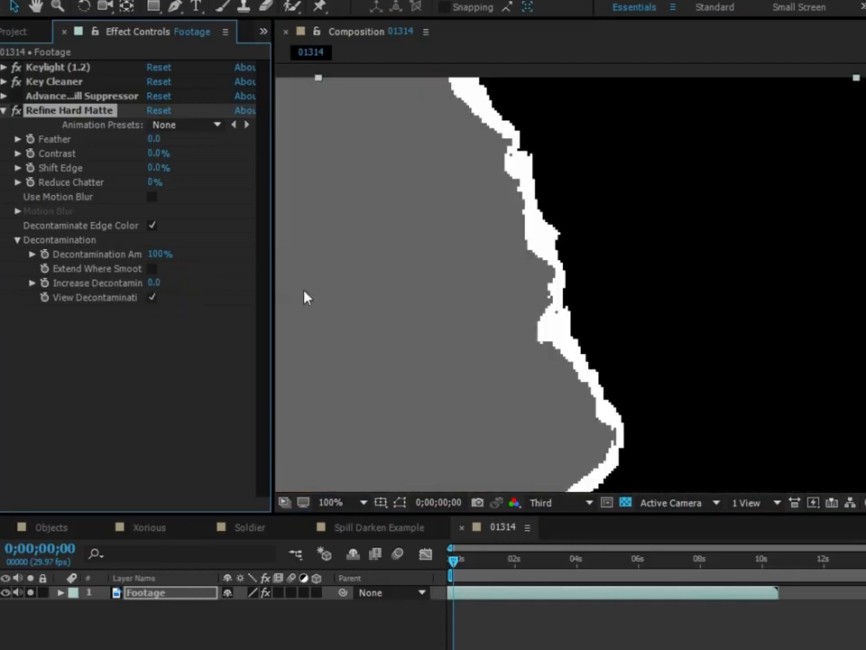
Step: Try an Increase Decontamination value of 21.3, set it back to 0 and turn off the decontamination map view
left_click_drag(272, 290, 300, 289)
left_click_drag(167, 285, 205, 283)
left_click_drag(338, 282, 235, 283)
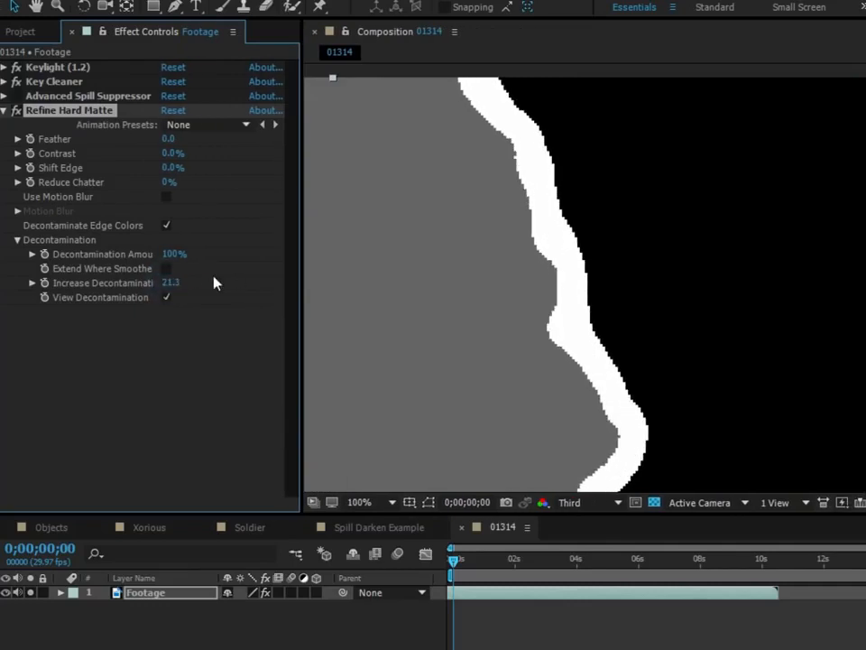
left_click(173, 281)
type("0")
left_click(164, 364)
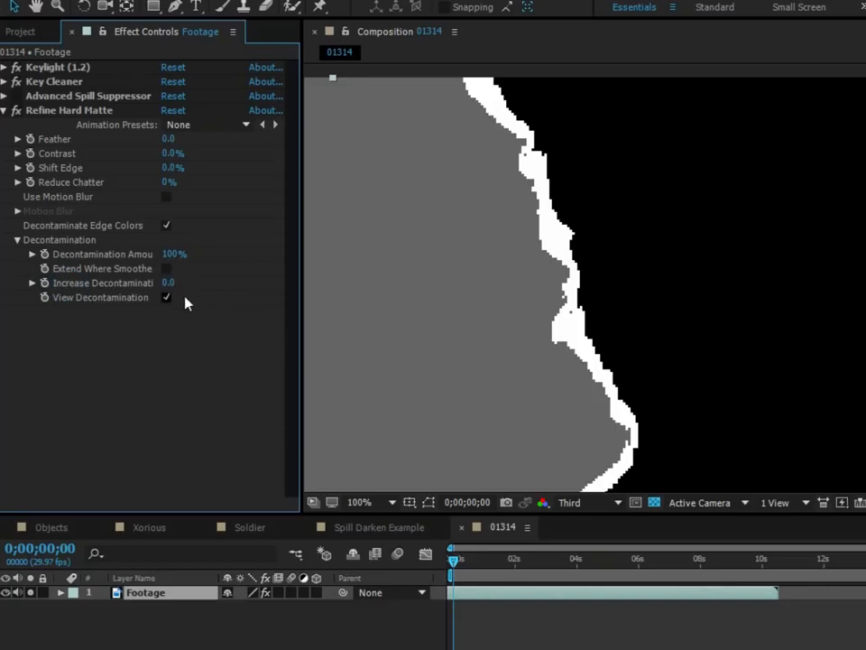
left_click(167, 297)
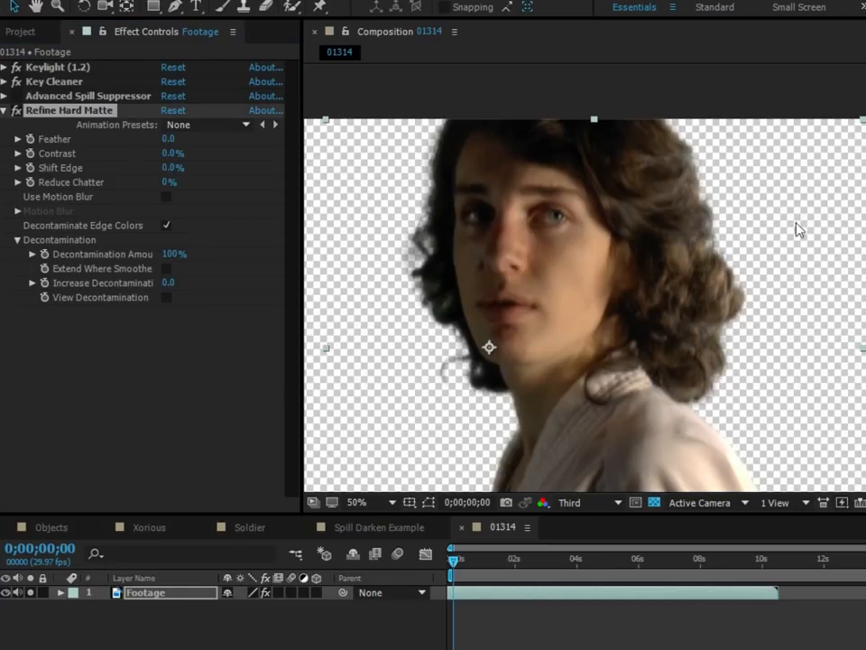
Step: Preview the keyed footage from the first frame and scrub through its first second to check the edges in motion
key("space")
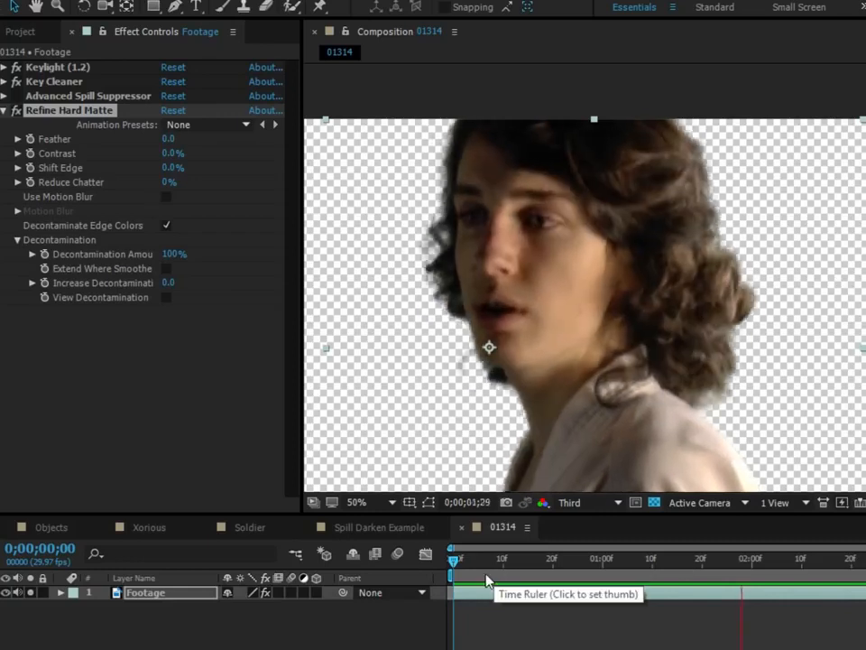
left_click_drag(501, 559, 567, 548)
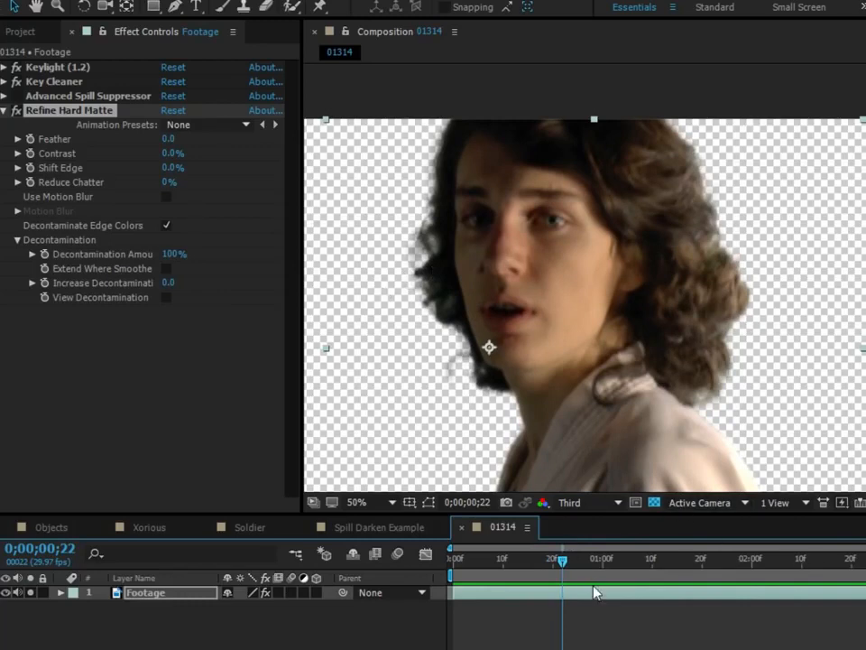
key("Home")
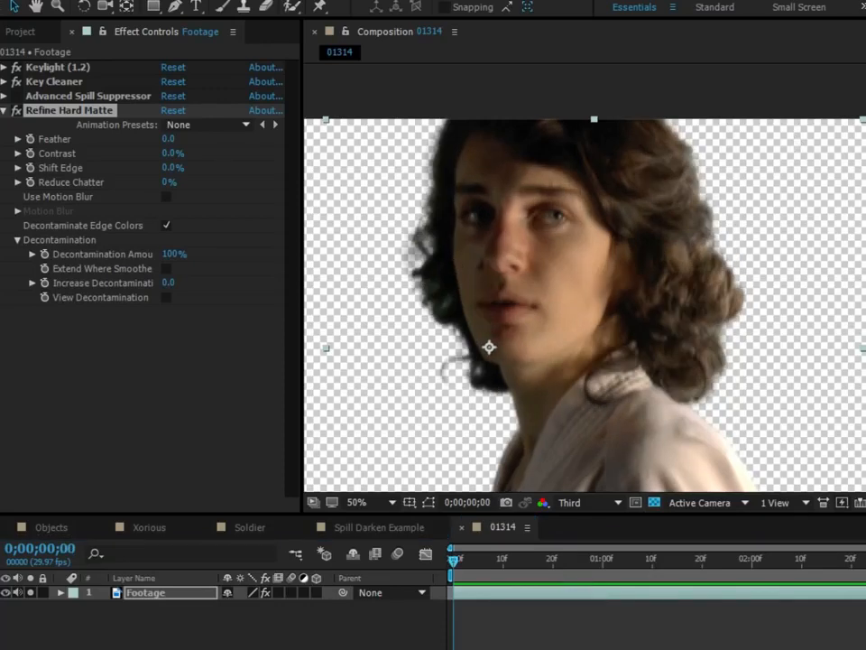
key("space")
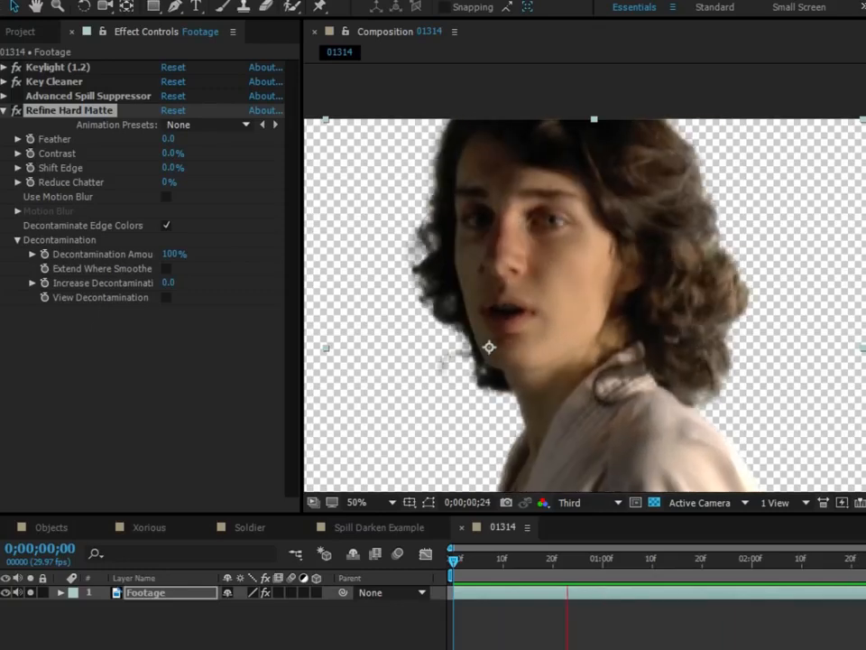
key("space")
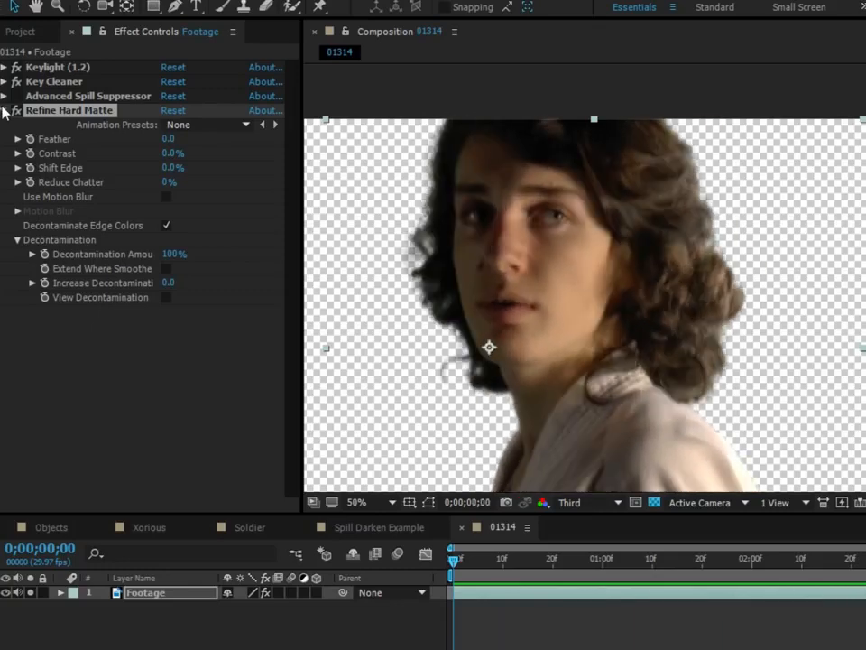
Step: Collapse the Refine Hard Matte settings and switch to the Soldier composition
left_click(3, 110)
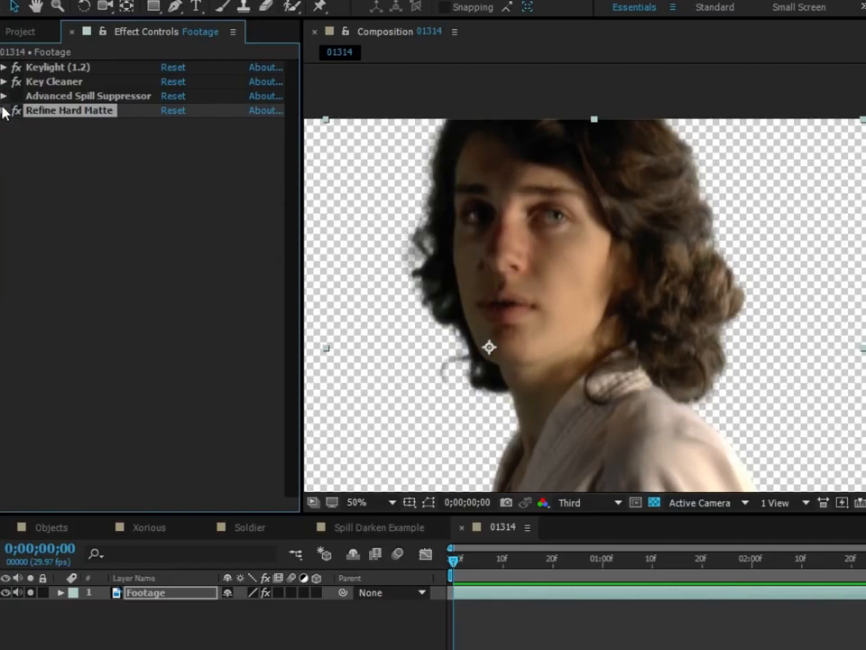
left_click(211, 625)
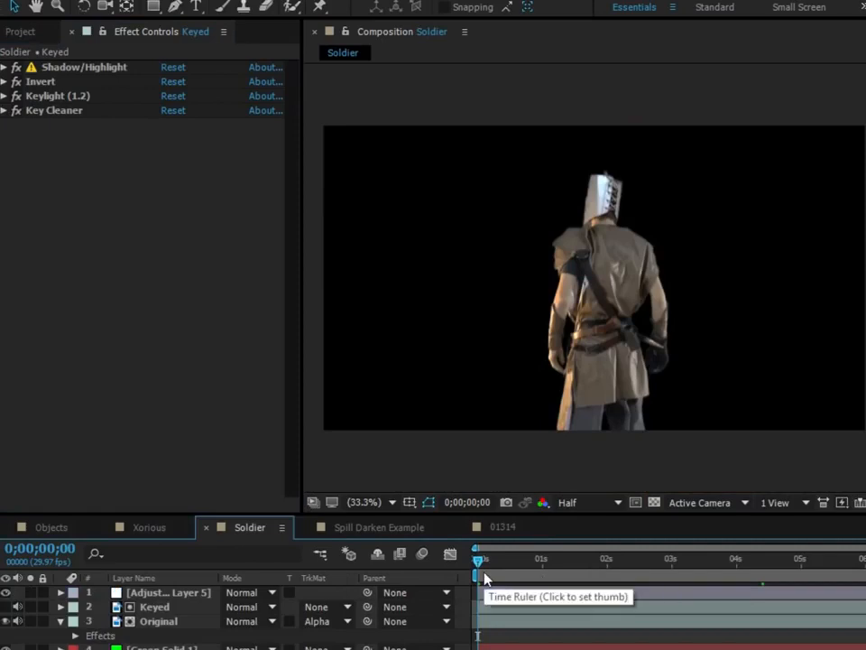
left_click(502, 528)
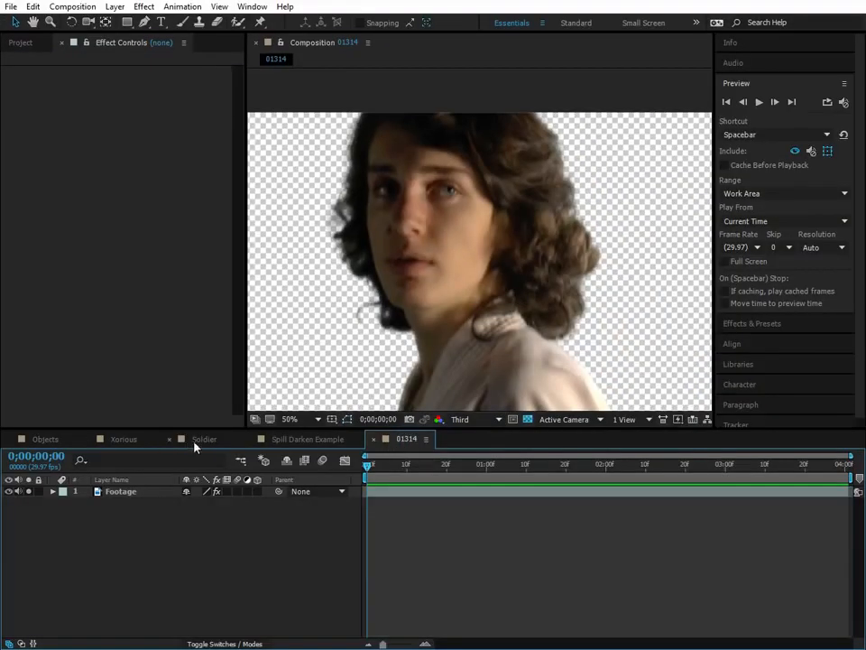
left_click(200, 439)
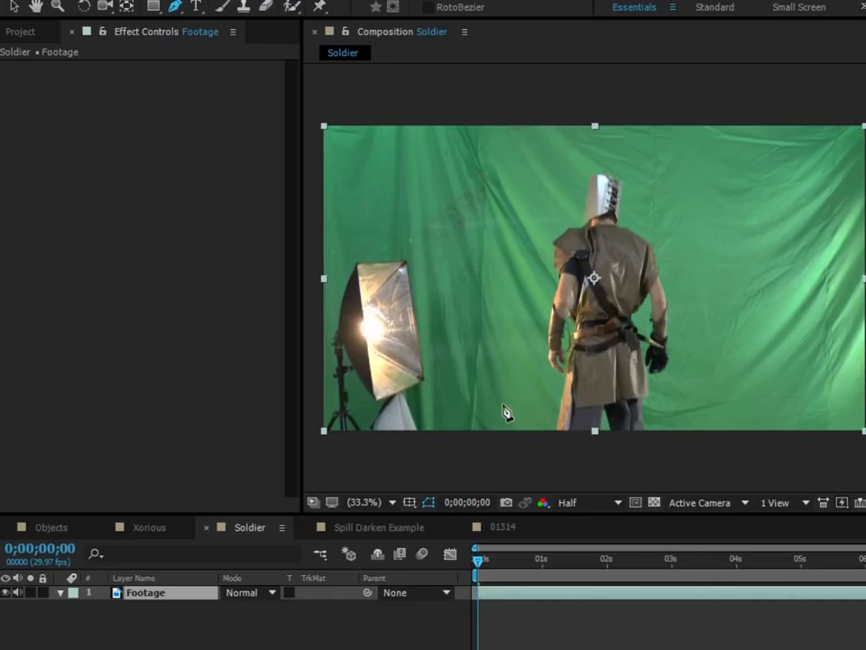
Step: Draw a closed oval garbage mask with curved Pen tool points around the soldier on the Footage layer, excluding the softbox light
left_click_drag(496, 400, 530, 511)
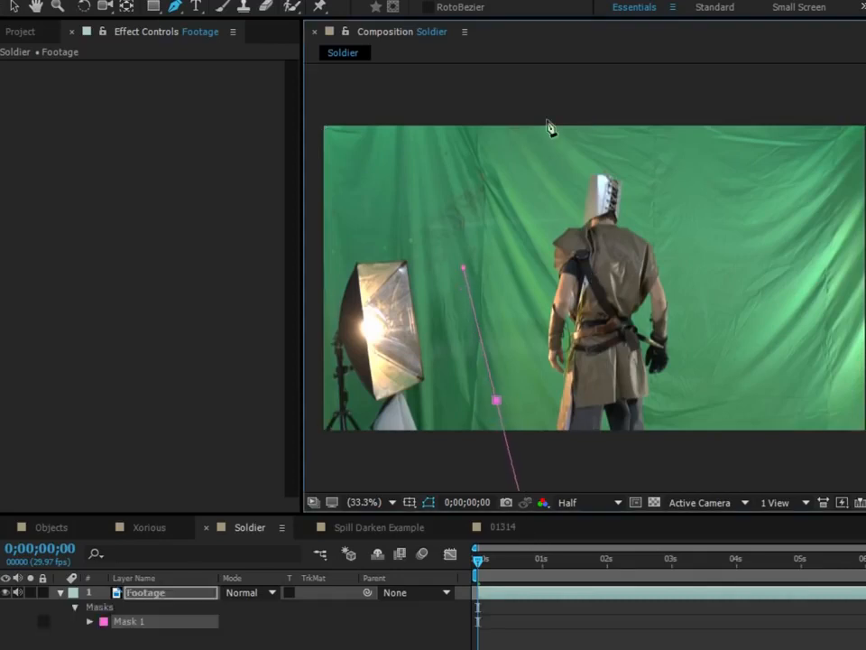
left_click_drag(712, 382, 729, 178)
left_click_drag(599, 119, 577, 110)
left_click(486, 391)
key("ctrl+z")
left_click(497, 400)
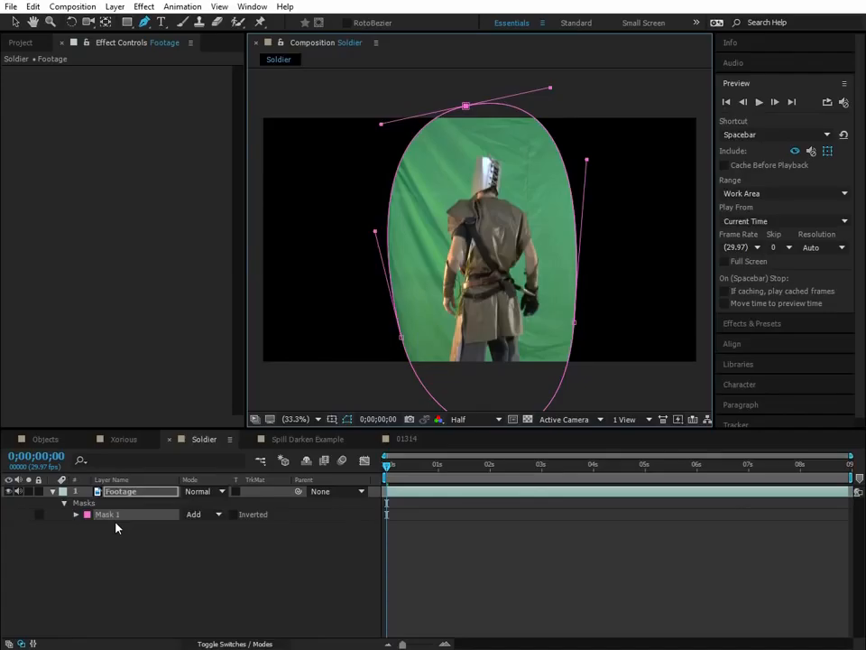
Step: Reveal the garbage mask's path property and set a mask path keyframe at the first frame
key("m")
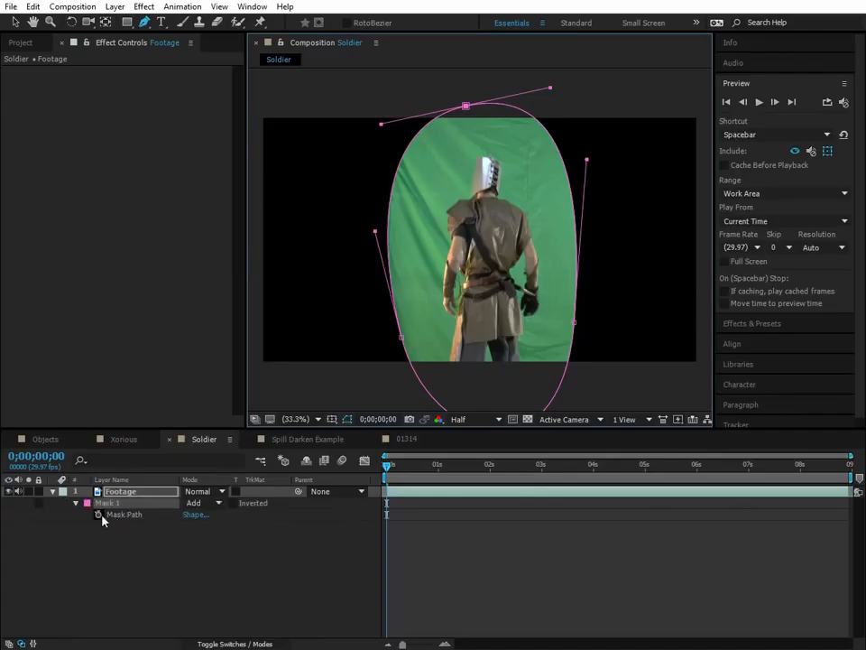
left_click(129, 532)
left_click(100, 514)
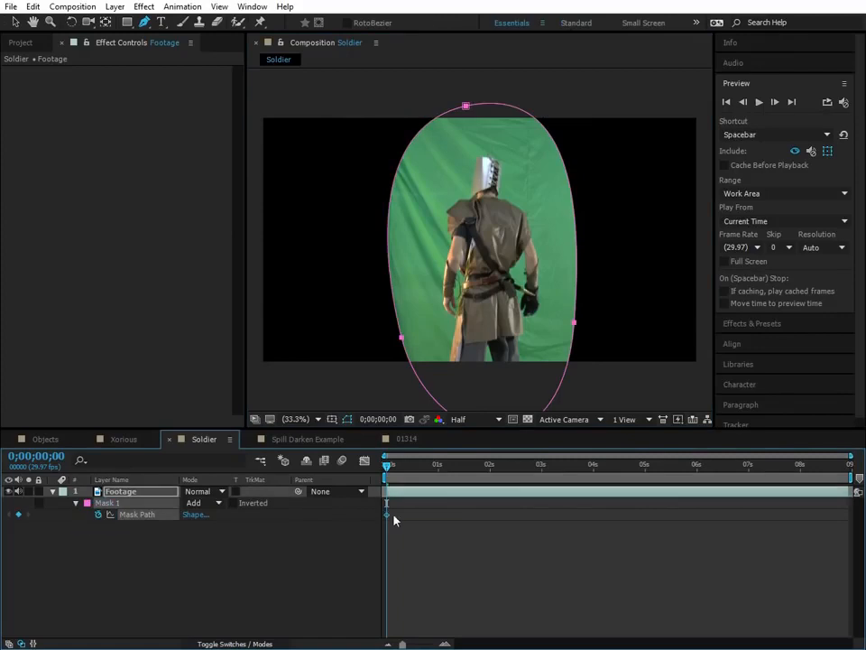
Step: At 0;00;08;27, shift the whole mask to the right so it centres on the soldier's helmet and shoulders
left_click_drag(403, 466, 837, 466)
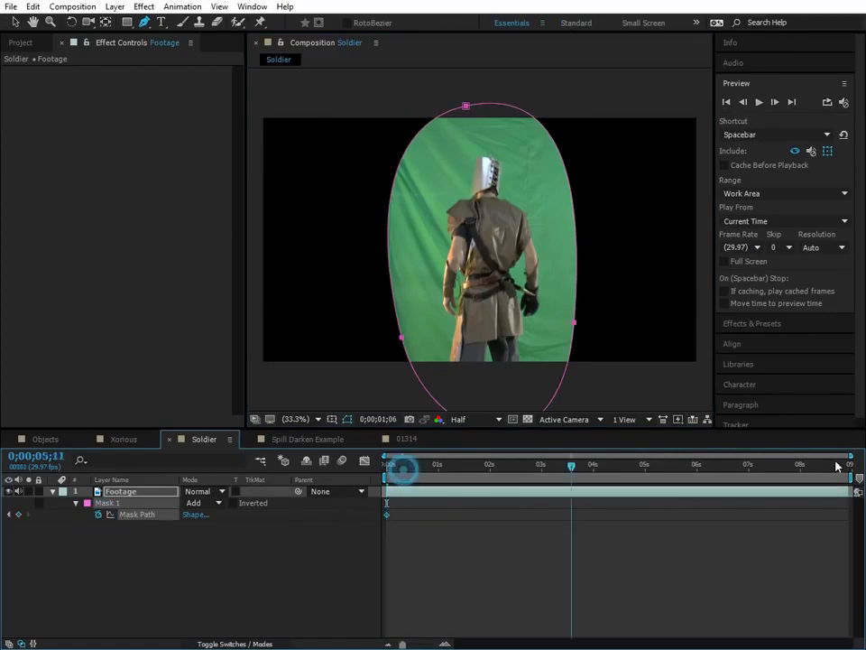
left_click(15, 21)
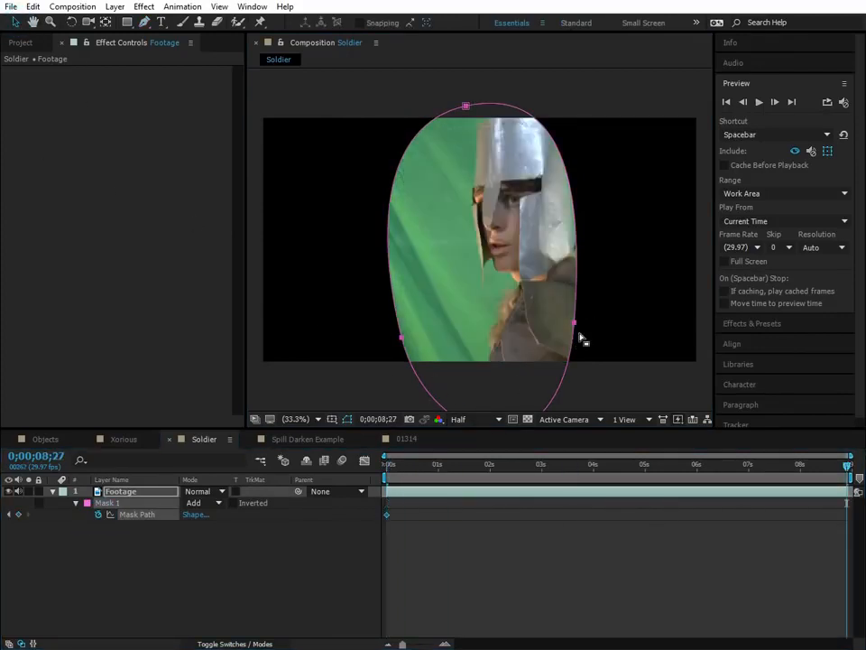
double_click(575, 323)
left_click_drag(472, 323, 513, 320)
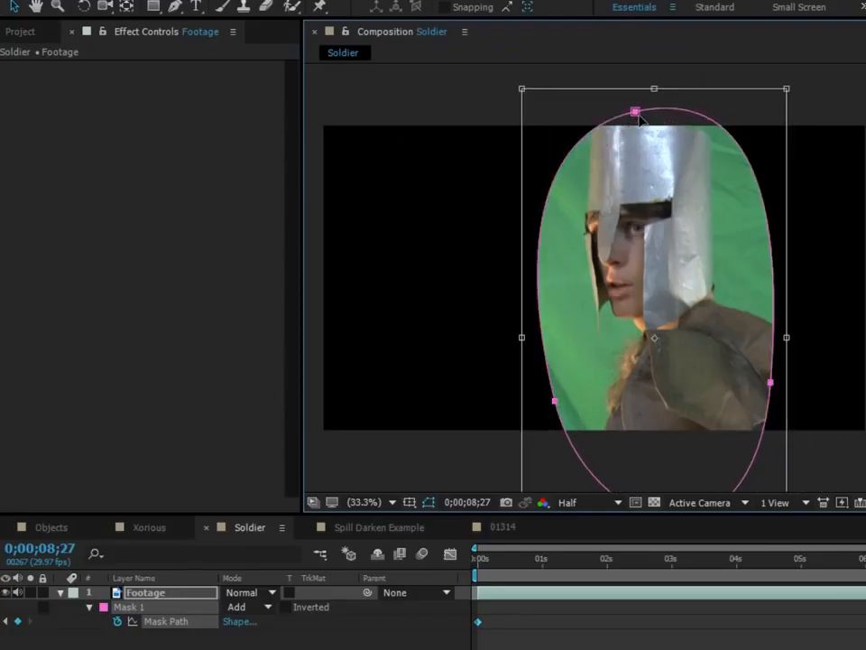
Step: Reshape the mask at 0;00;08;27 by raising its top point and pulling the two lower points down and outward around the soldier's body
double_click(640, 116)
left_click(663, 38)
left_click_drag(648, 90, 606, 135)
left_click_drag(529, 133, 507, 74)
left_click_drag(636, 110, 652, 95)
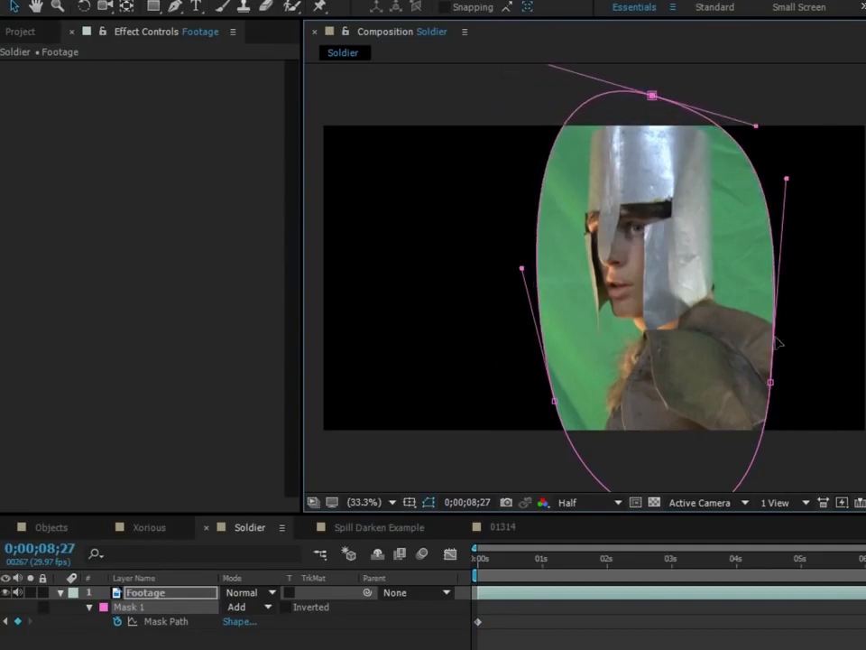
left_click_drag(768, 382, 840, 471)
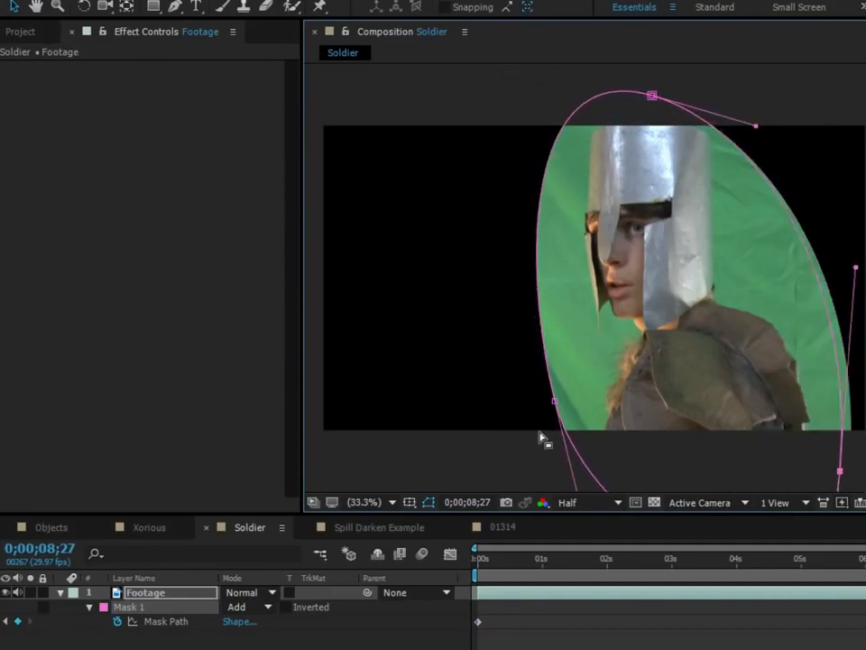
left_click_drag(554, 400, 550, 469)
Step: At 0;00;04;08, shift the mask to the left to enclose the soldier evenly, and check the animated mask at 0;00;02;09
left_click(755, 558)
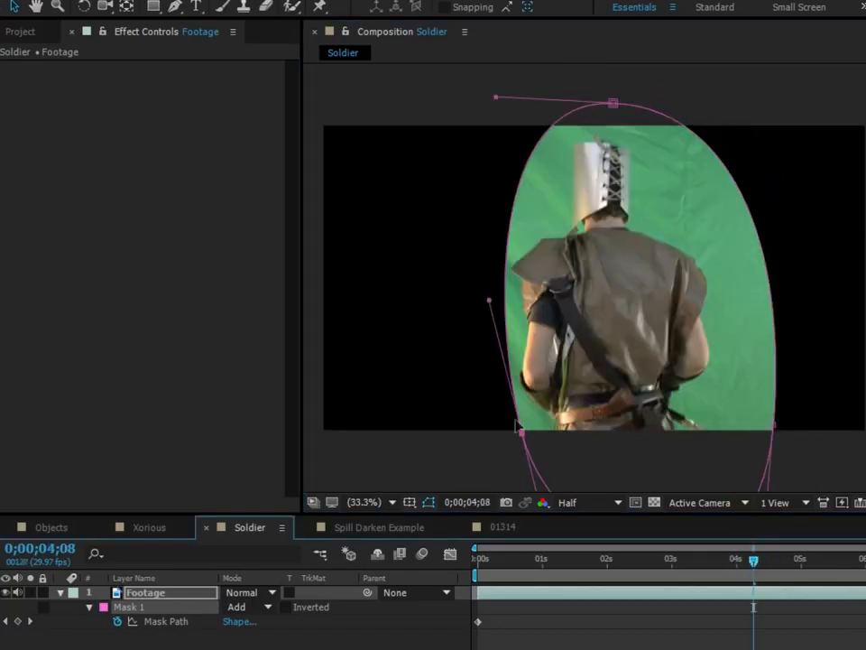
left_click_drag(831, 363, 408, 501)
left_click_drag(408, 501, 408, 501)
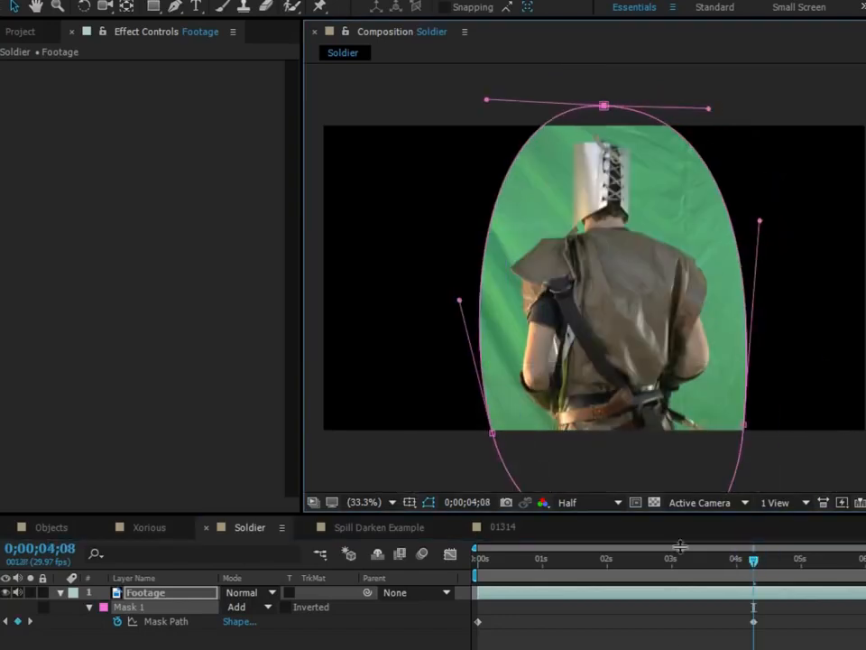
left_click(677, 641)
left_click_drag(644, 562, 627, 576)
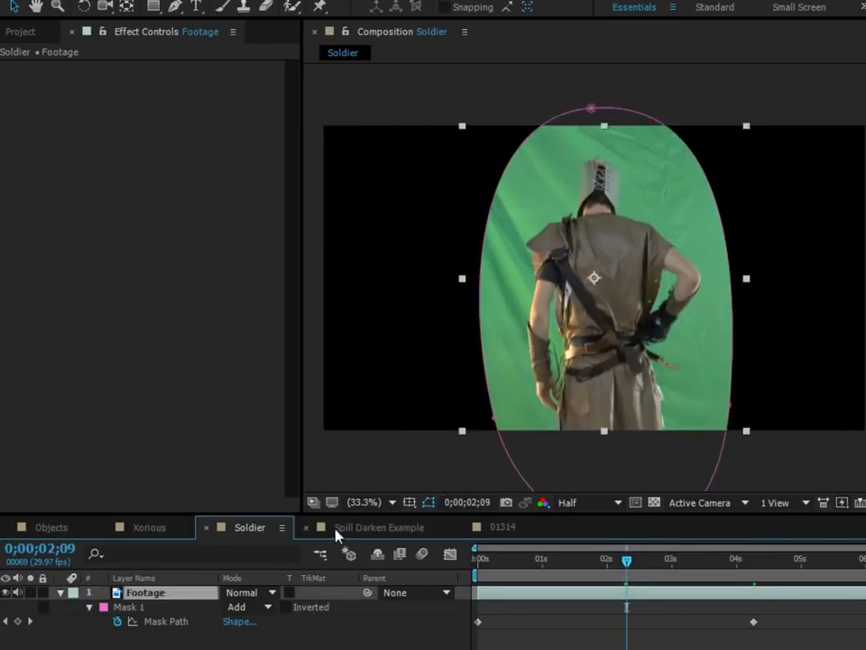
Step: Set the mask's mode to None to show the unmasked footage and restore it to Add
left_click(155, 593)
left_click(523, 468)
left_click(148, 606)
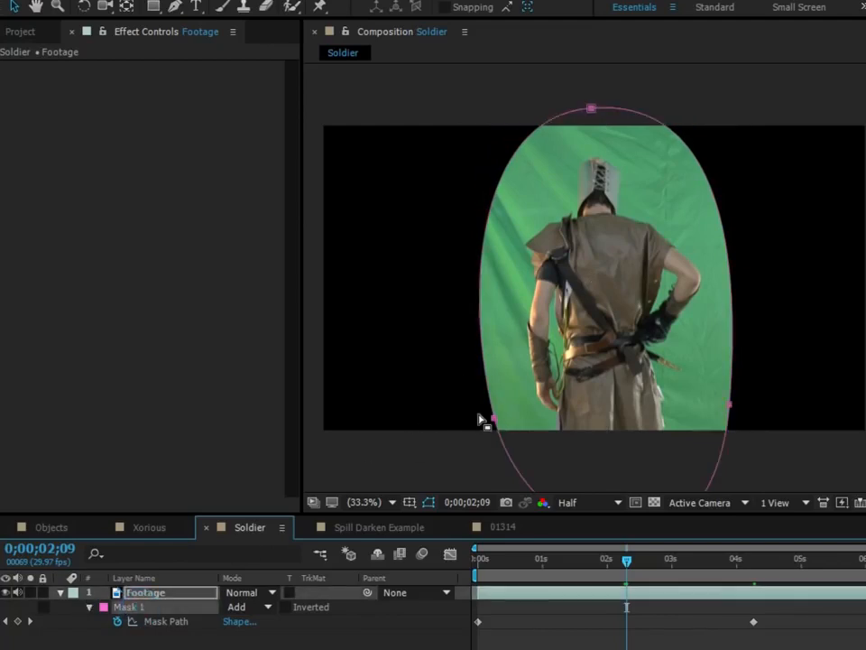
left_click(267, 608)
left_click(288, 624)
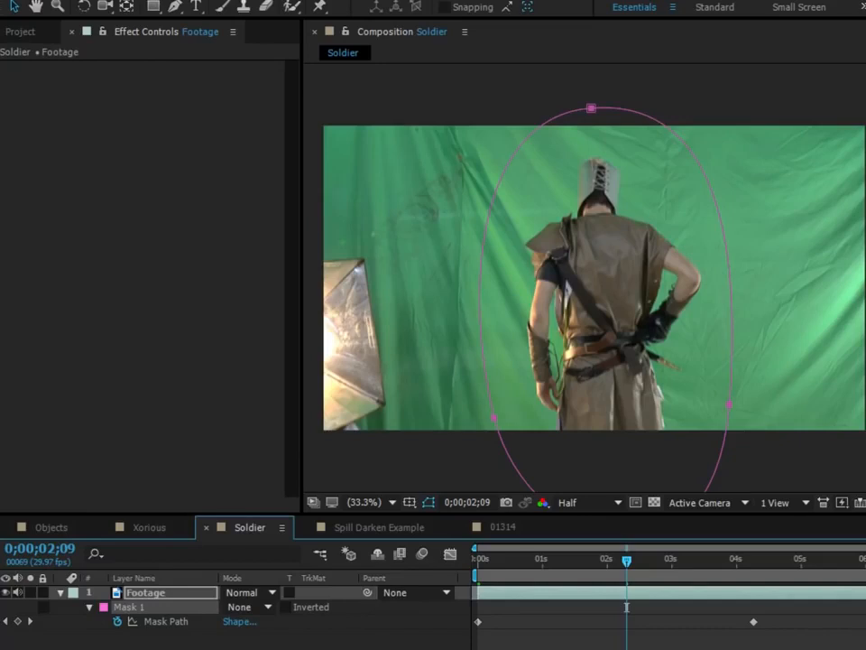
left_click(144, 641)
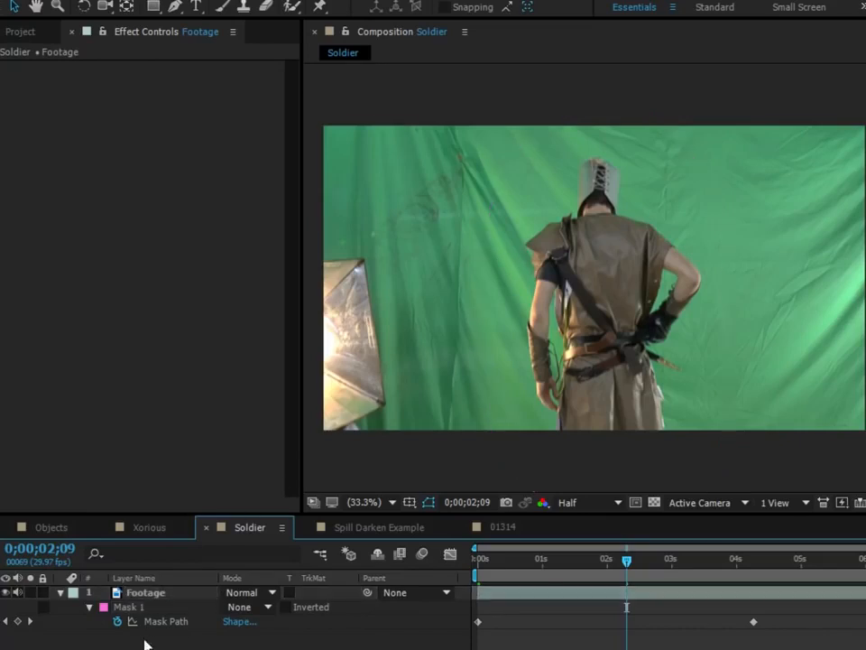
left_click(137, 607)
left_click(230, 610)
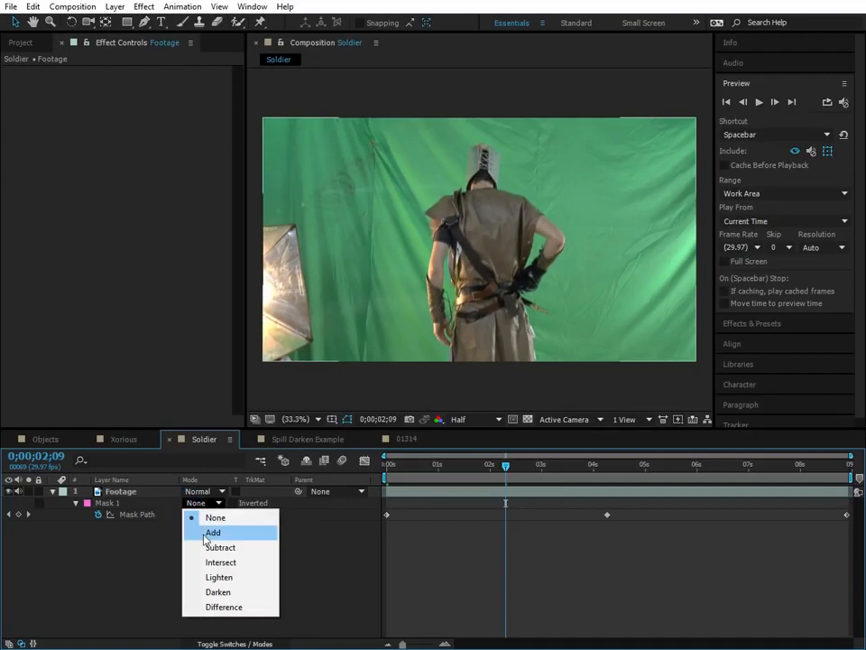
left_click(205, 535)
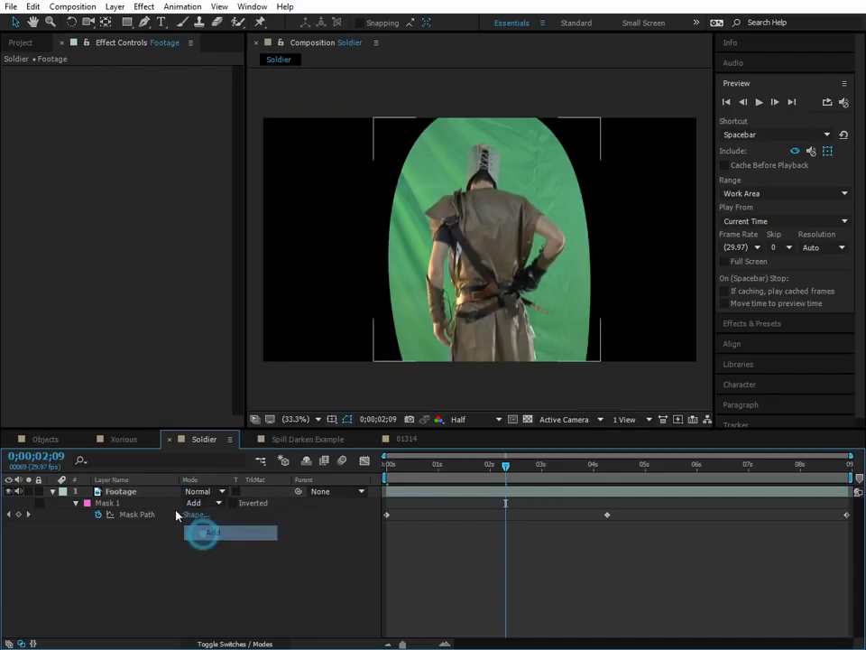
Step: Reveal the mask's properties and set Mask Expansion to 327 pixels
left_click(75, 506)
left_click(75, 506)
left_click_drag(188, 550, 296, 557)
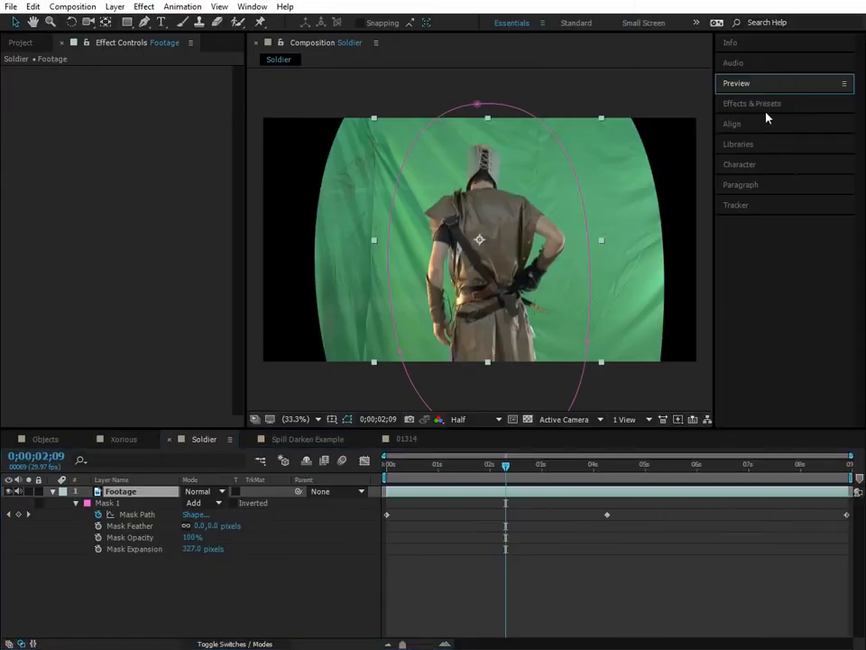
Step: Apply the Keylight (1.2) effect to the Footage layer and sample the green backdrop beside the soldier as the Screen Colour
left_click(776, 102)
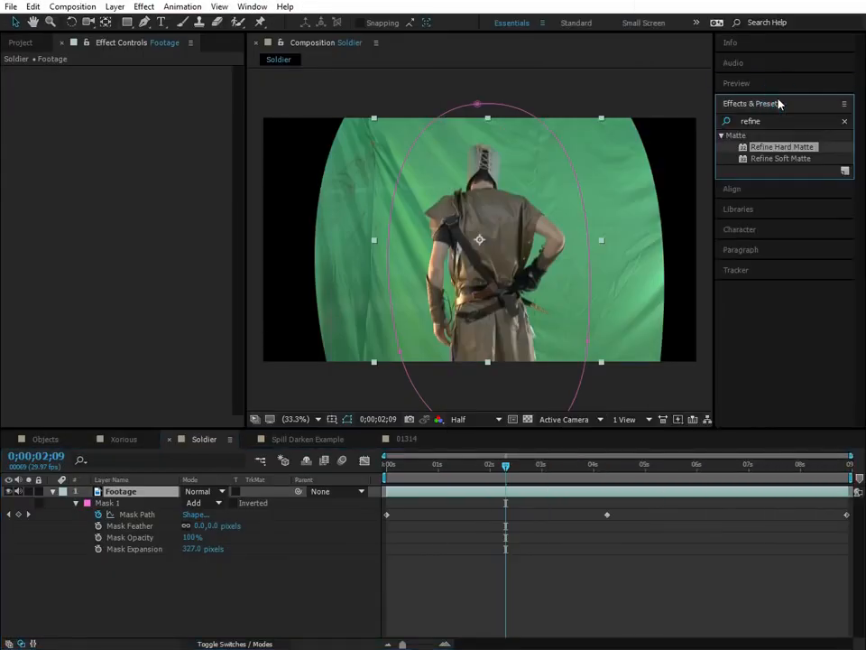
left_click(740, 120)
type("keyli")
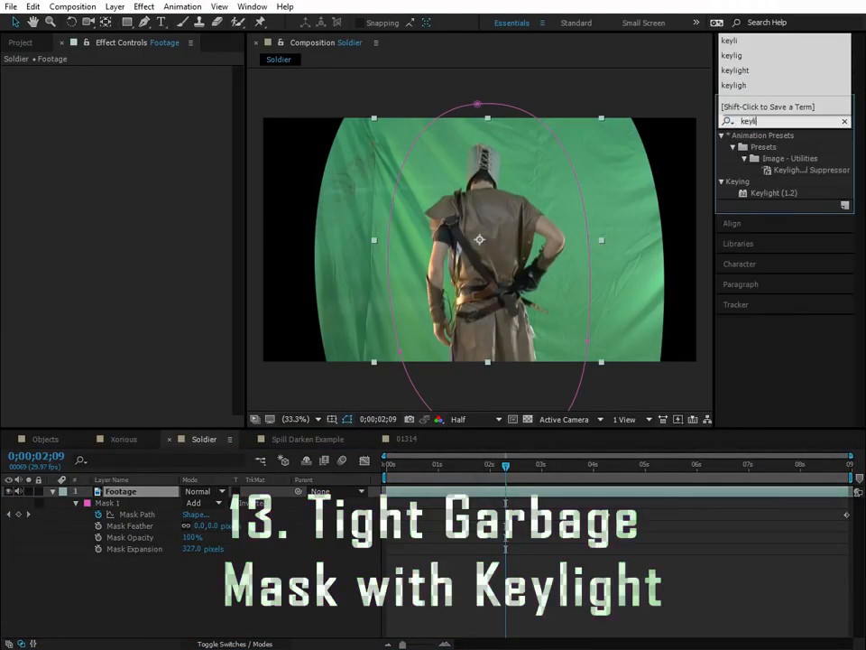
left_click_drag(774, 192, 124, 503)
left_click(158, 168)
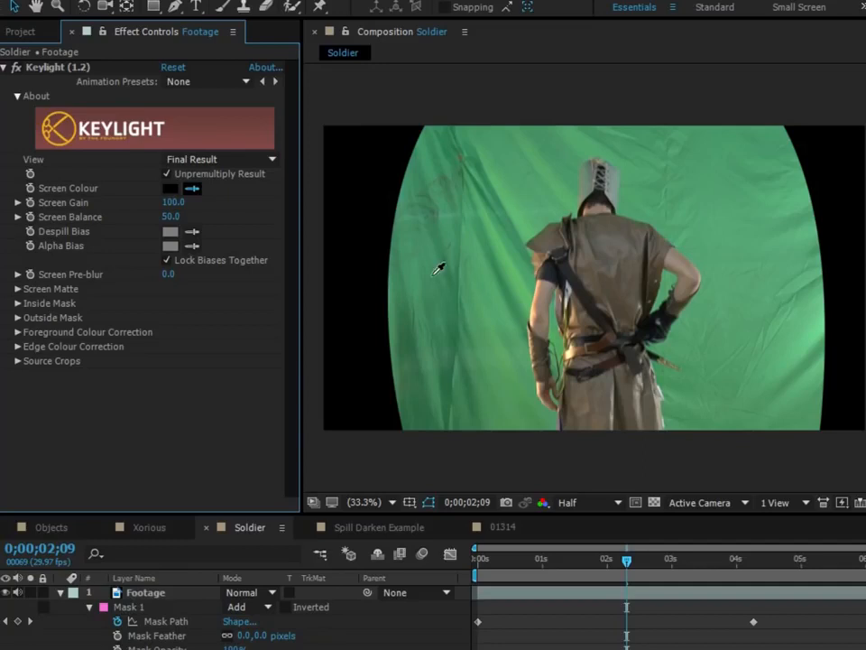
left_click(449, 233)
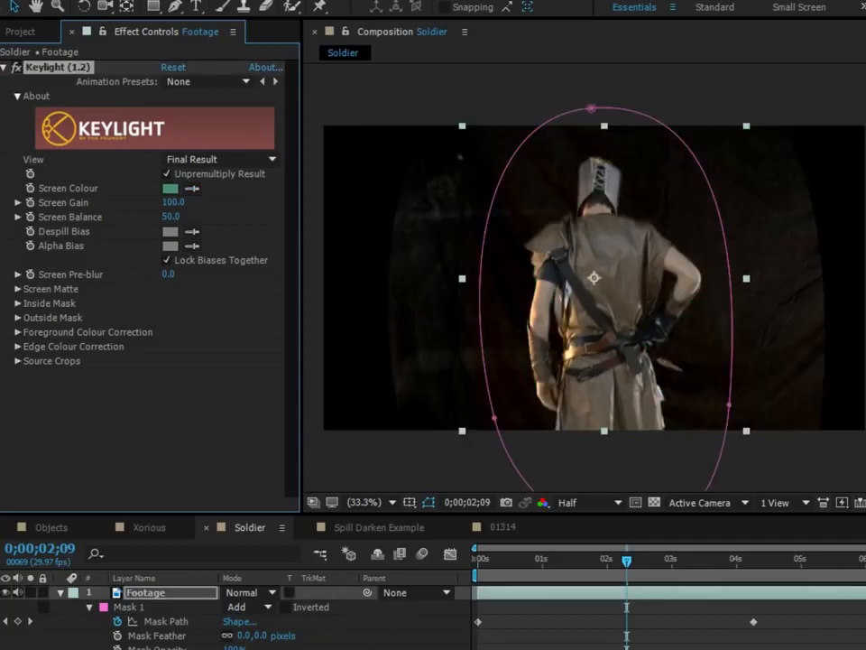
Step: Show the composition's alpha channel at 50% magnification to inspect the soldier's matte, and open Keylight's View options
left_click(428, 648)
left_click(545, 504)
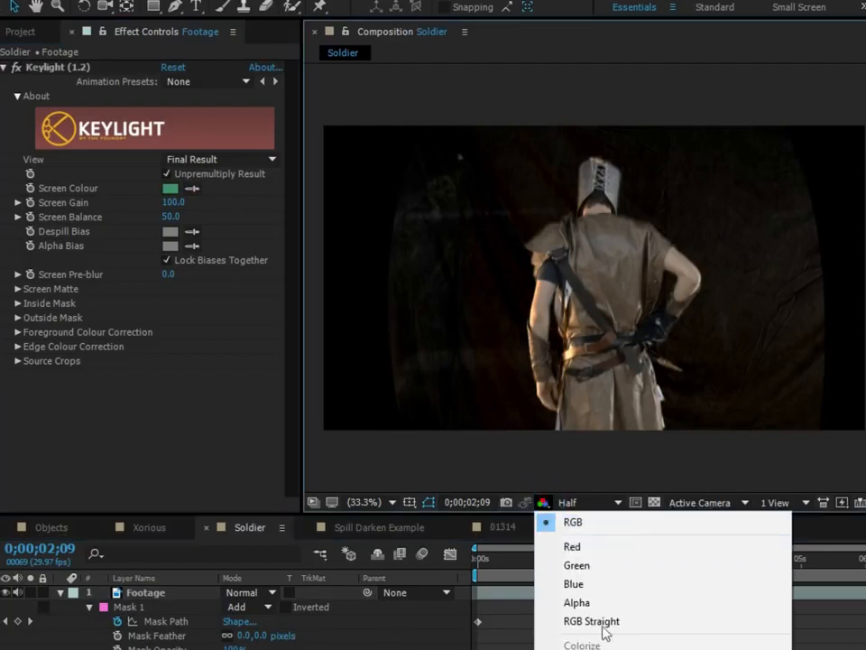
left_click(598, 603)
scroll(531, 330, "up", 1)
left_click_drag(531, 331, 530, 335)
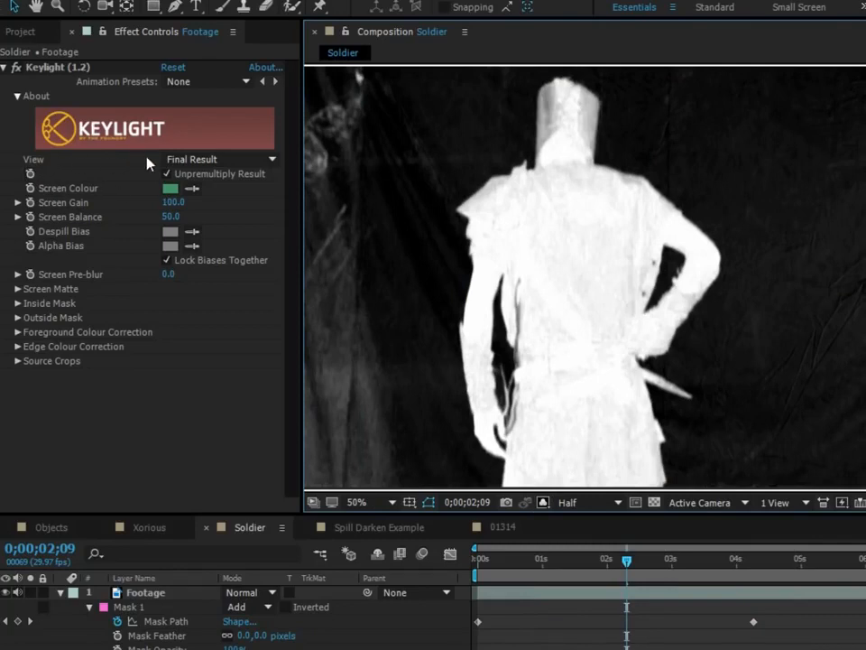
left_click(174, 160)
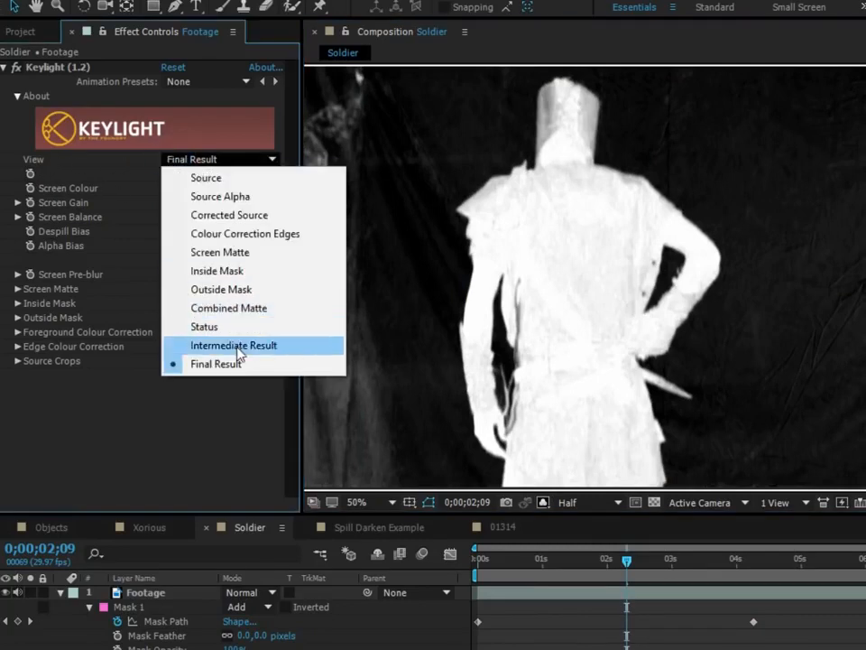
Step: Set the Keylight view to Intermediate Result and display the composition in RGB
left_click(103, 161)
left_click(203, 162)
left_click(234, 346)
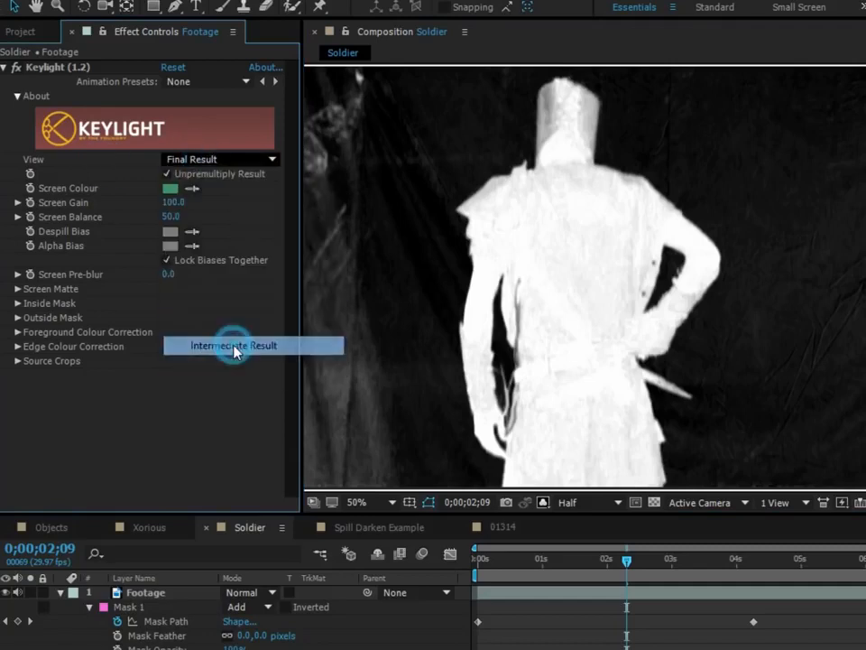
left_click(545, 500)
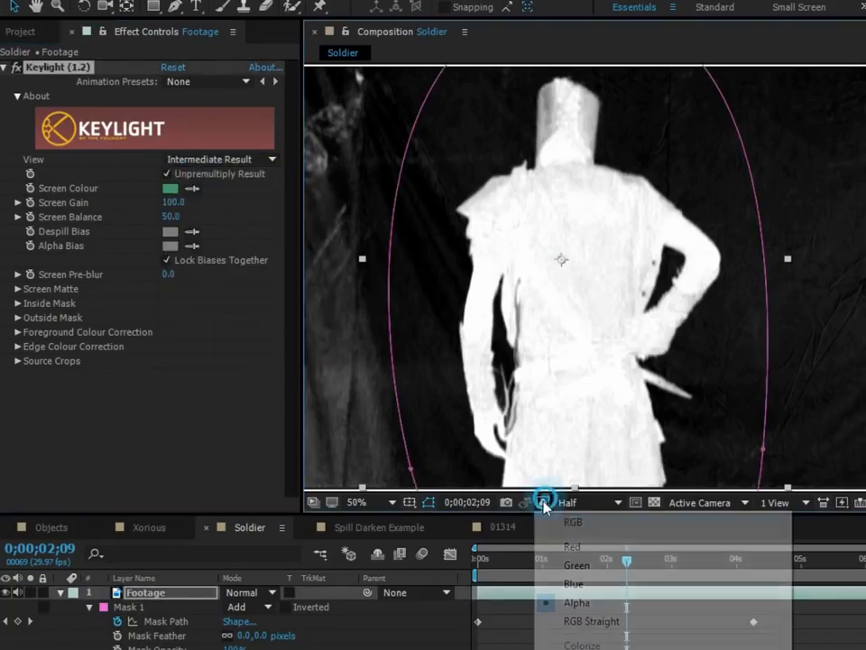
left_click(566, 518)
Step: Compare Keylight's Final Result view with Intermediate Result, finishing on Intermediate Result
left_click(177, 368)
left_click(219, 160)
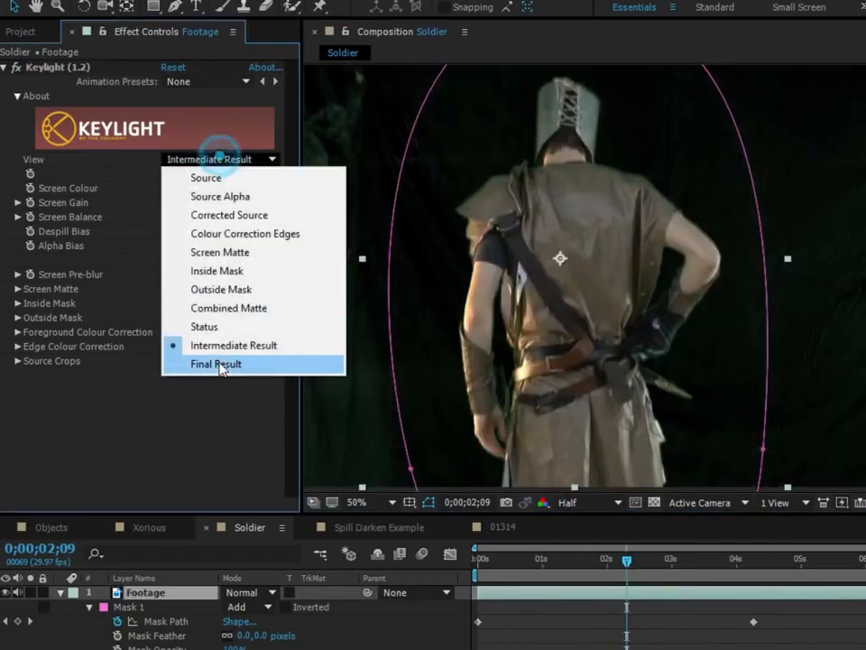
left_click(218, 364)
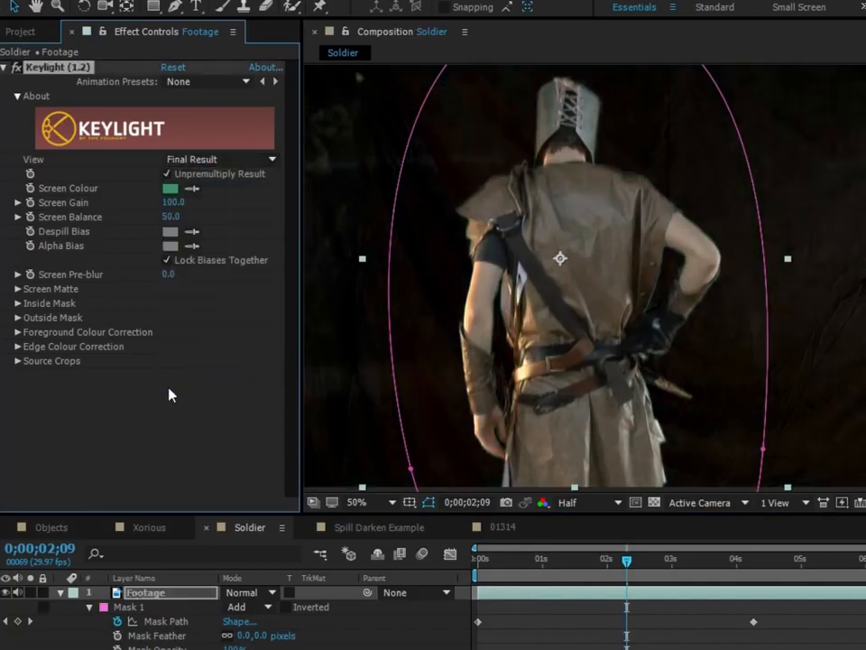
left_click(149, 380)
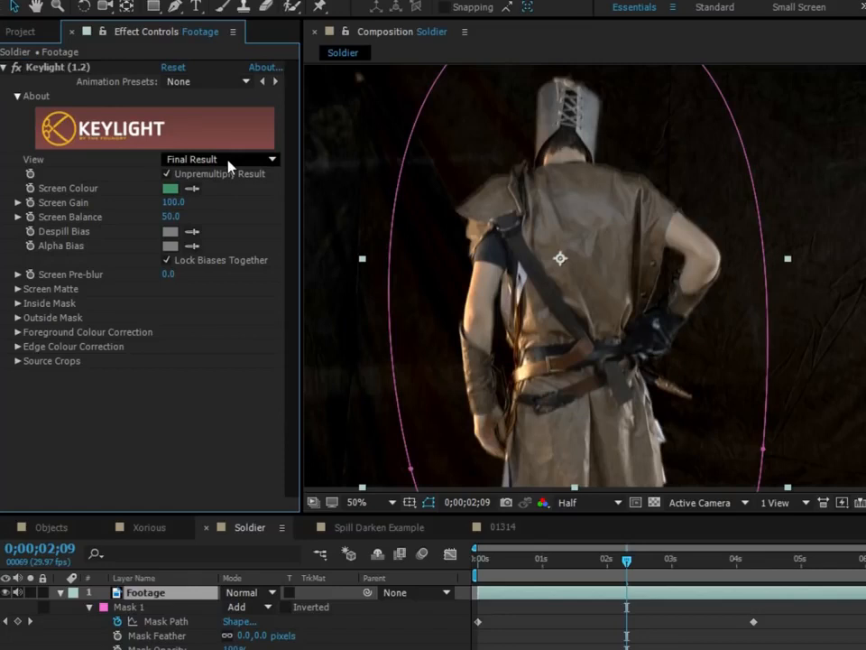
left_click(228, 162)
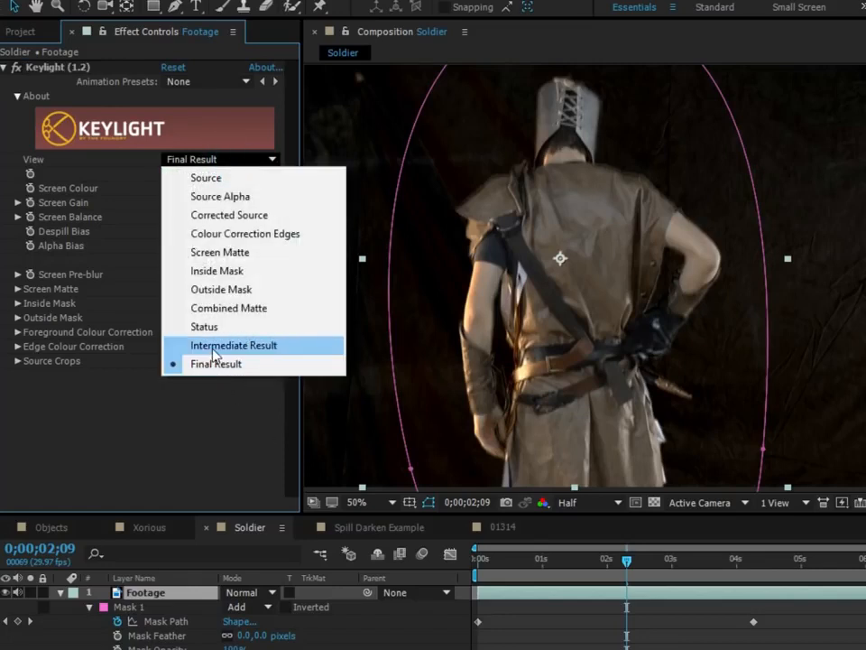
left_click(214, 348)
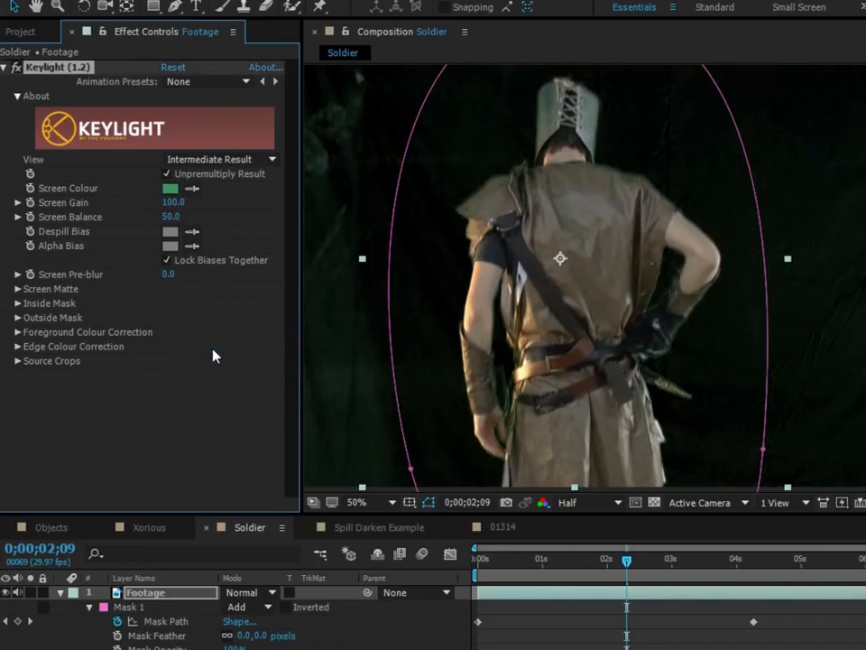
Step: Display the composition's alpha channel and raise Keylight's Screen Gain to 116
left_click(213, 160)
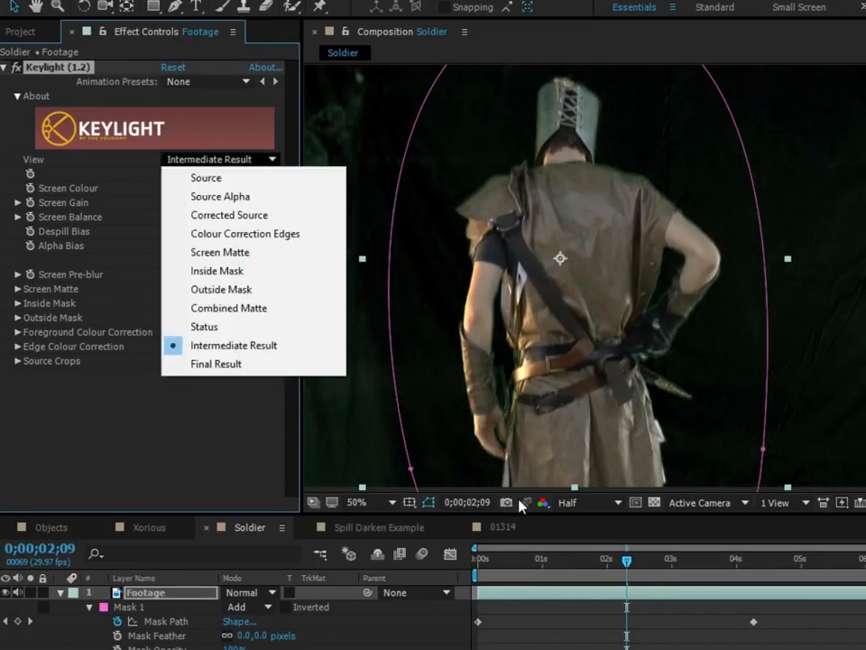
left_click(544, 502)
left_click(594, 606)
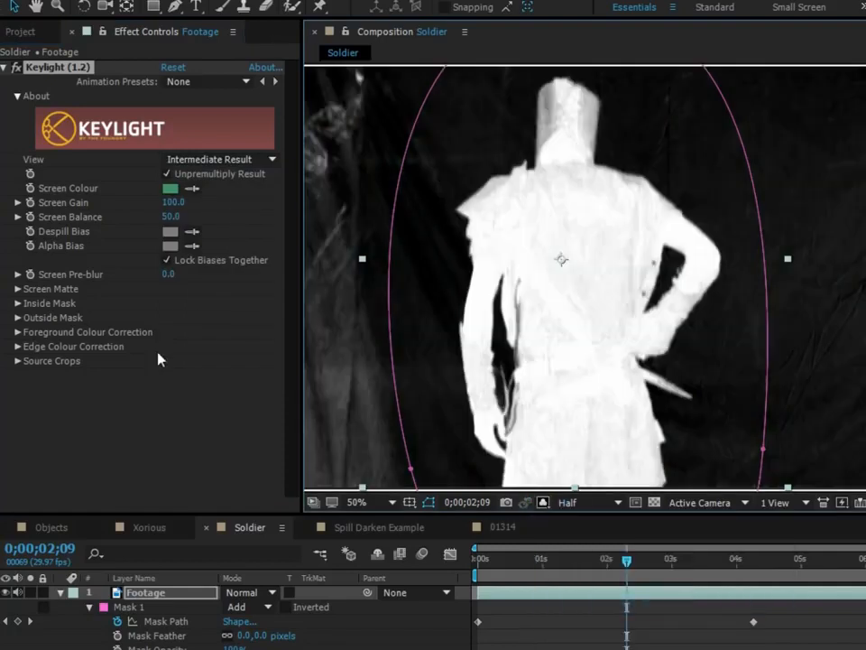
scroll(526, 390, "down", 4)
scroll(526, 390, "up", 4)
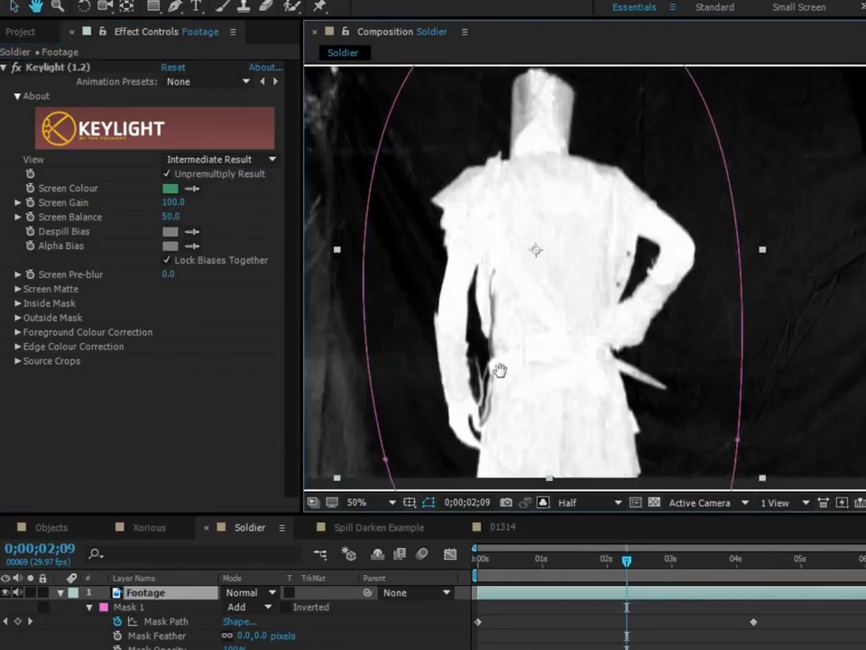
left_click_drag(174, 210, 189, 208)
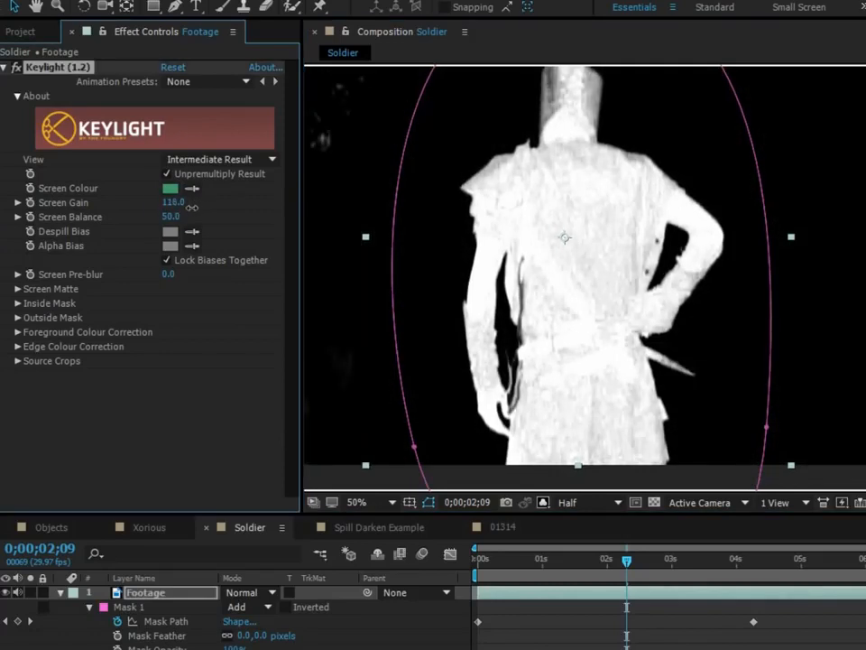
scroll(482, 279, "down", 1)
left_click(375, 334)
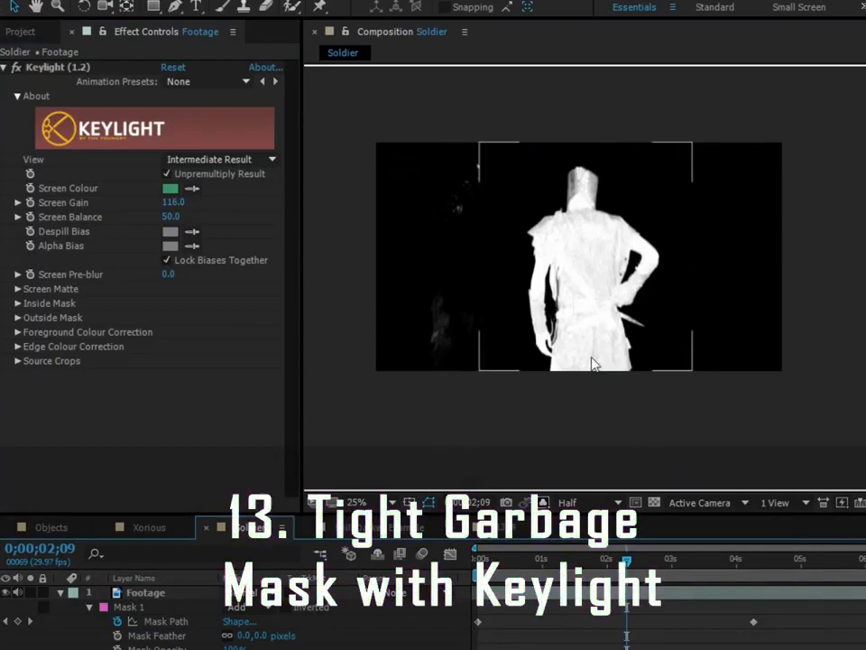
Step: In Keylight's Screen Matte settings, set Clip Black to 17, Clip White to 70 and Screen Shrink/Grow to 41.2
left_click(17, 288)
mouse_move(168, 303)
left_mouse_down()
mouse_move(180, 304)
mouse_move(166, 317)
left_mouse_up()
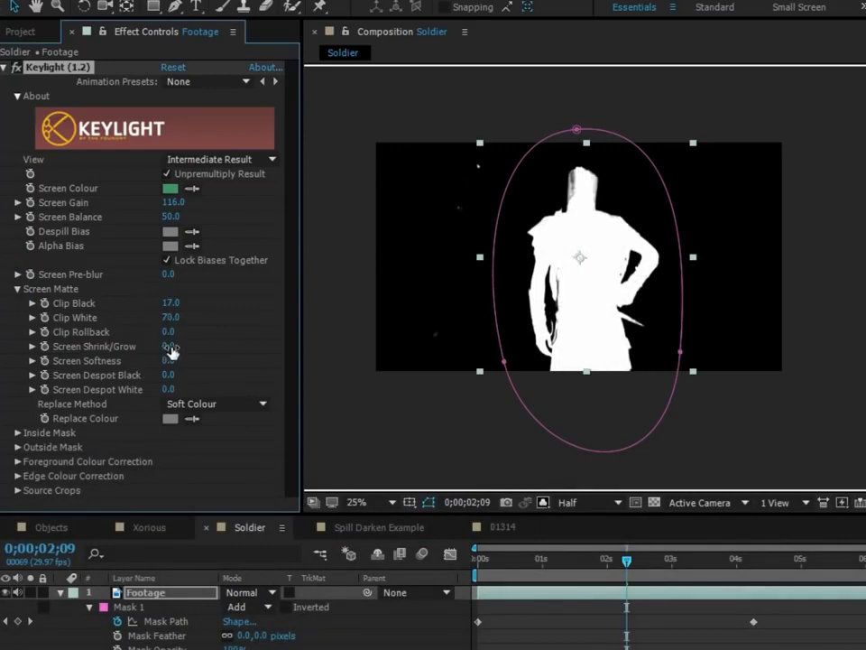
left_click_drag(171, 346, 207, 21)
Step: Switch the composition back to RGB and inspect the green border around the soldier at 0;00;03;23
left_click(543, 503)
left_click(601, 522)
scroll(609, 329, "up", 2)
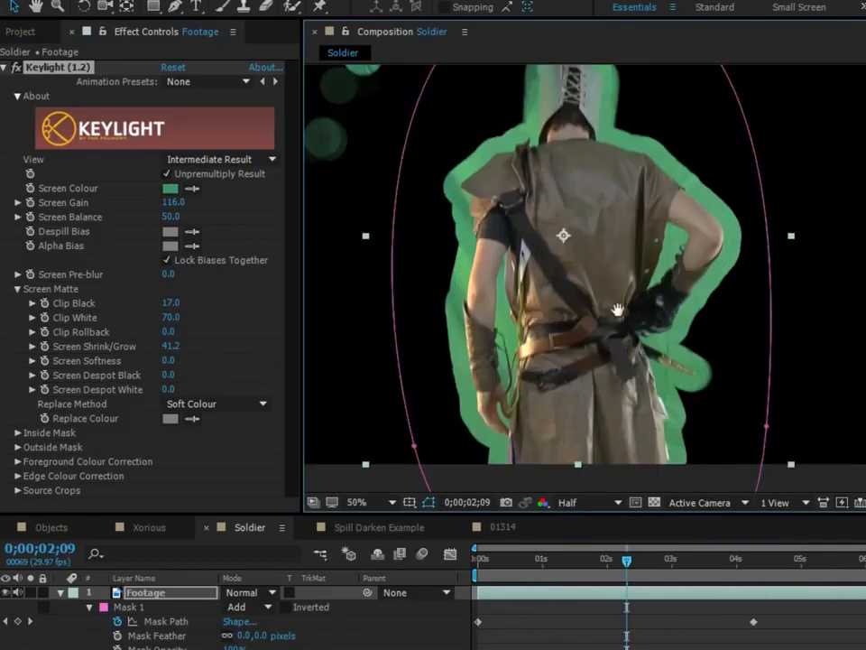
left_click_drag(678, 580, 722, 582)
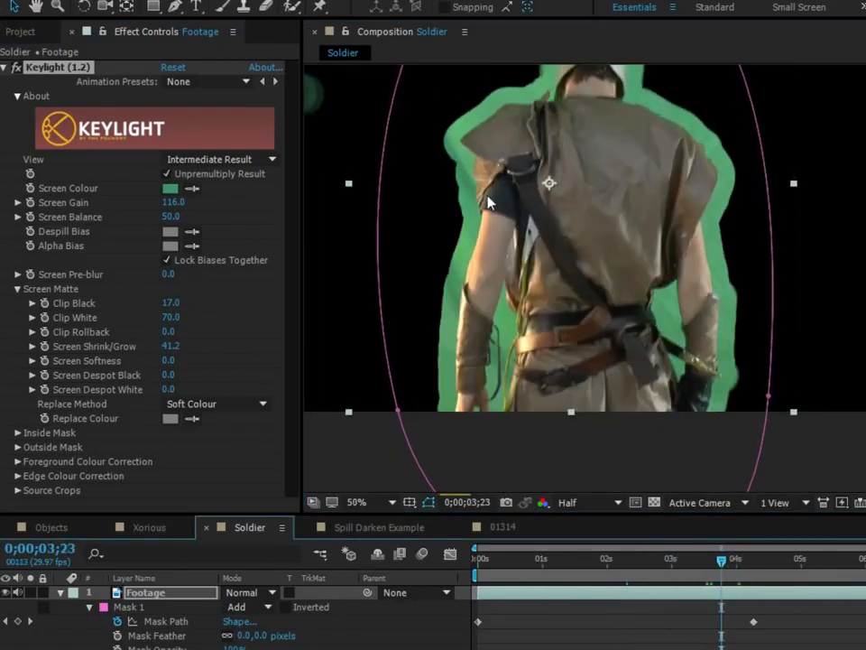
left_click_drag(500, 188, 471, 340)
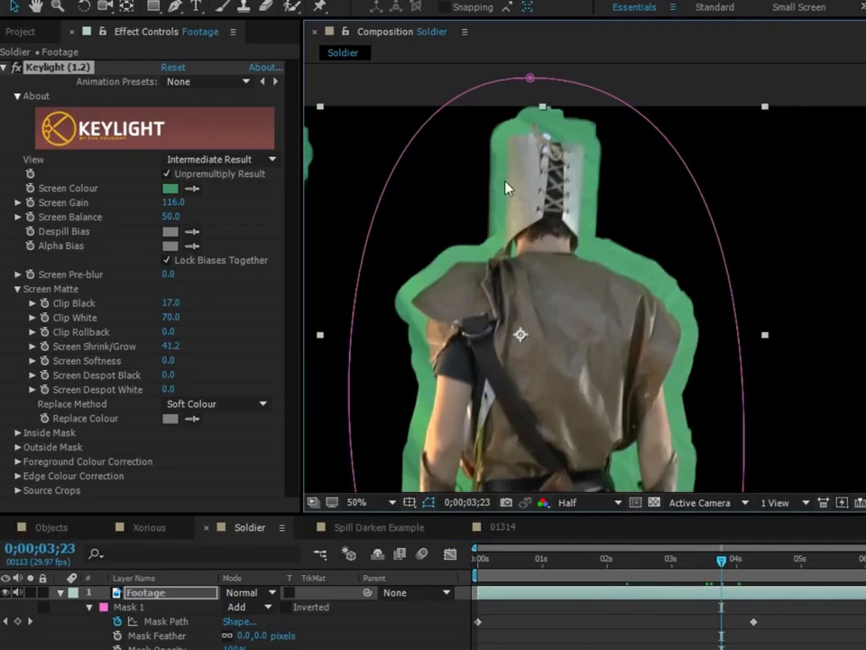
Step: Collapse and select the Footage layer, and disable its Keylight effect to show the unkeyed green screen
left_click(126, 607)
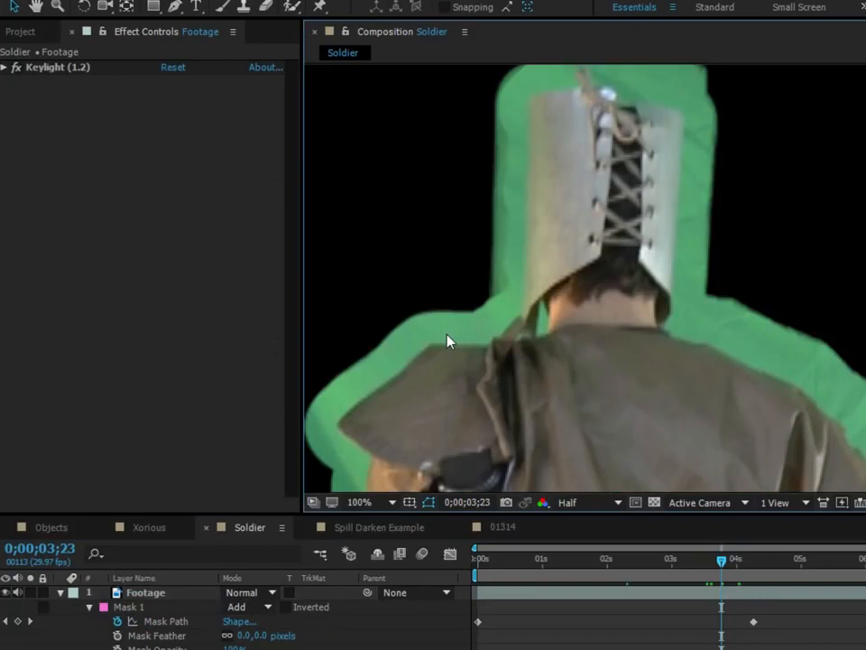
left_click(162, 592)
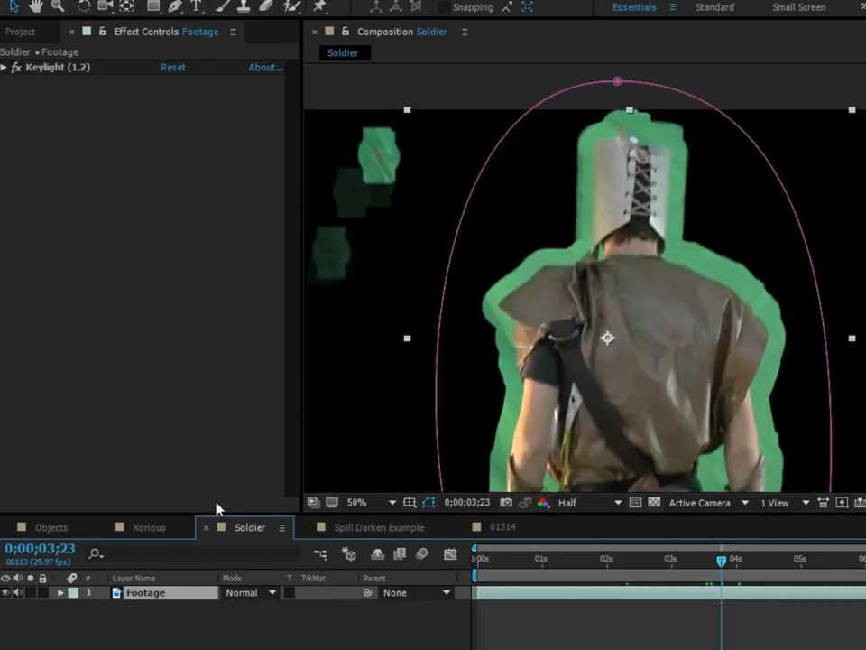
left_click(110, 203)
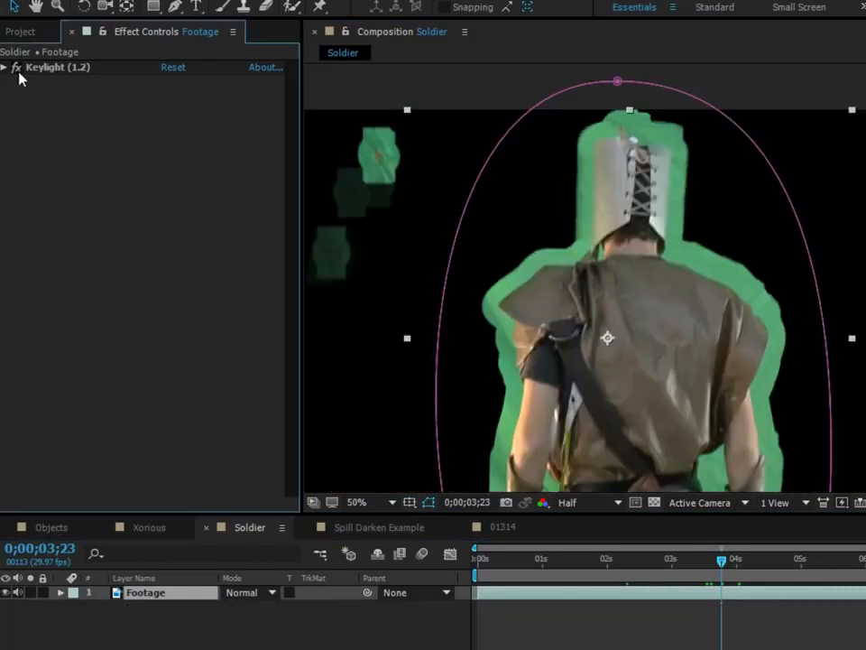
left_click(15, 67)
scroll(475, 326, "down", 1)
scroll(475, 326, "up", 1)
left_click_drag(484, 333, 534, 377)
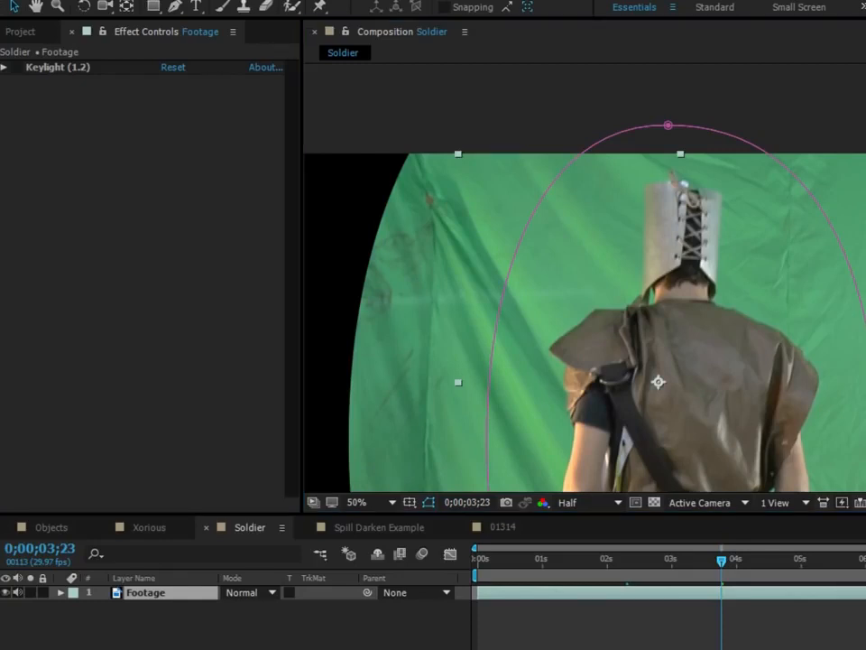
Step: Apply the Shadow/Highlight effect to the Footage layer and turn off Auto Amounts
left_click_drag(862, 298, 144, 163)
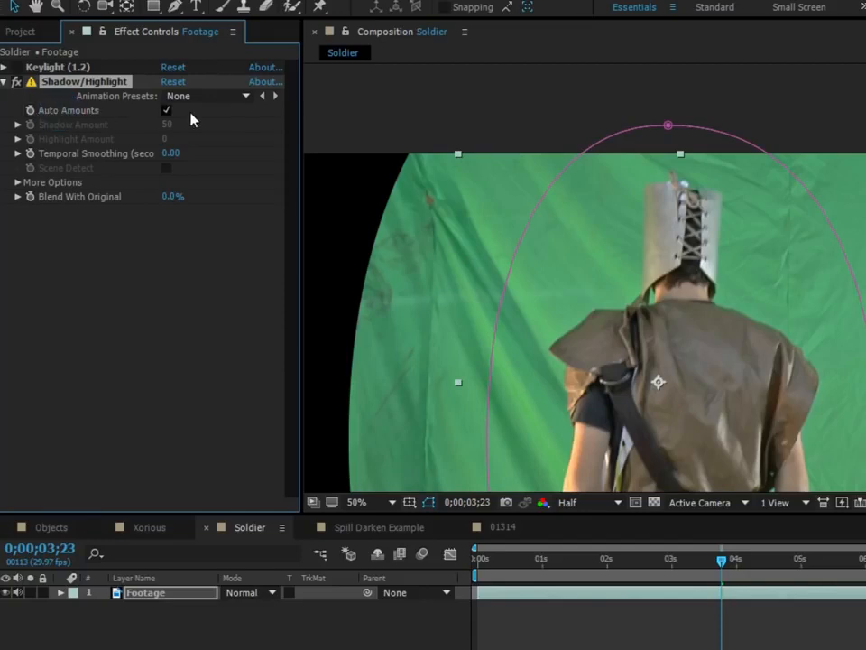
left_click(166, 110)
left_click(135, 378)
left_click_drag(588, 359, 543, 309)
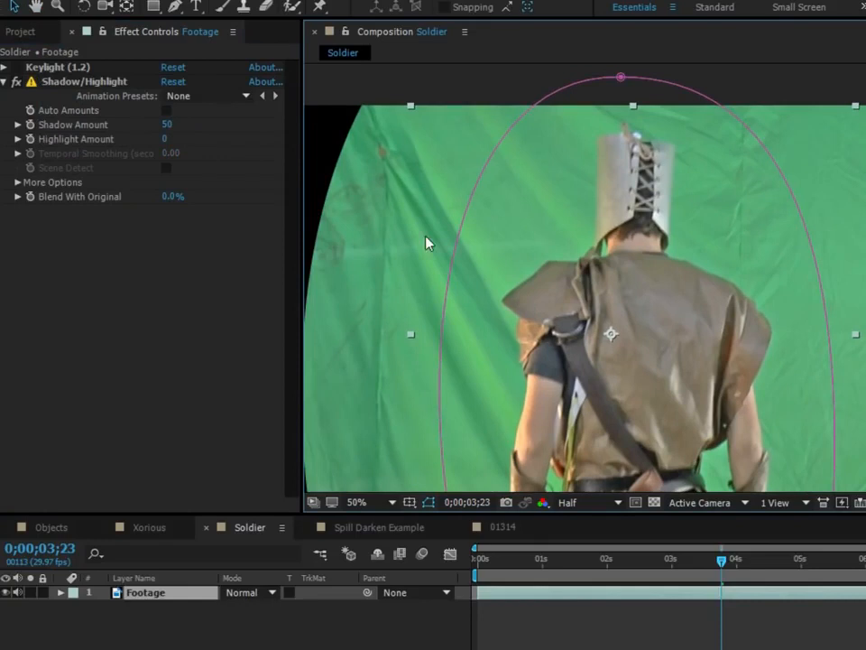
Step: Toggle Shadow/Highlight off and on several times to compare the shadows on the green screen
left_click(14, 82)
left_click(14, 82)
left_click(15, 82)
left_click(15, 82)
left_click(14, 82)
left_click(14, 82)
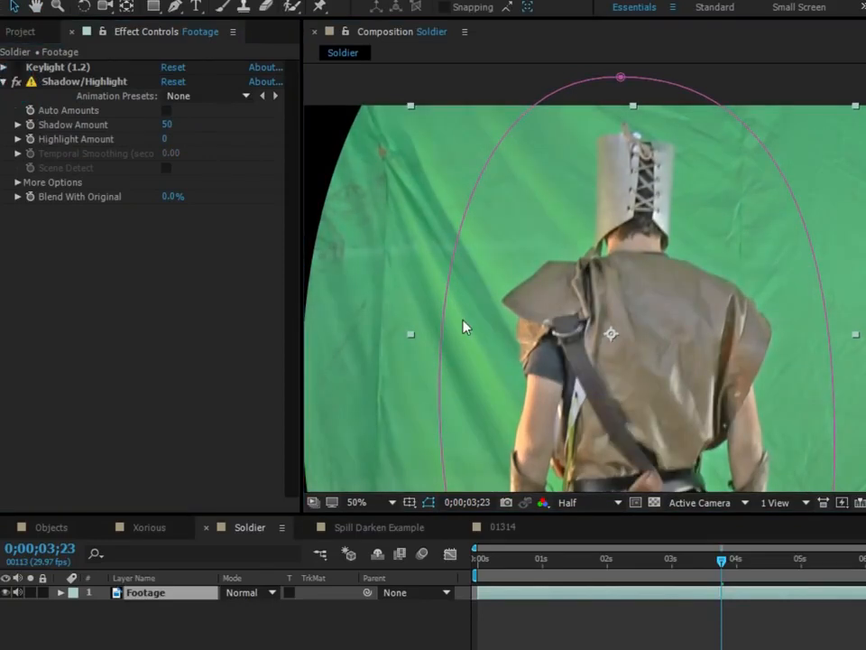
Step: Move Keylight below Shadow/Highlight, and set Highlight Amount to 15 and Shadow Amount to 35
left_click(74, 69)
left_click_drag(75, 69, 54, 242)
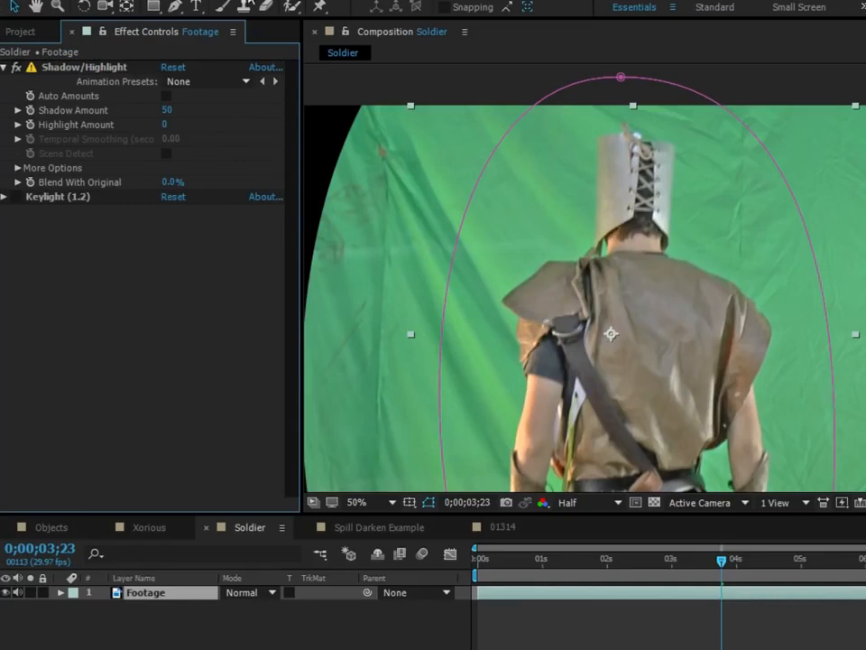
left_click(97, 124)
left_click_drag(162, 124, 175, 124)
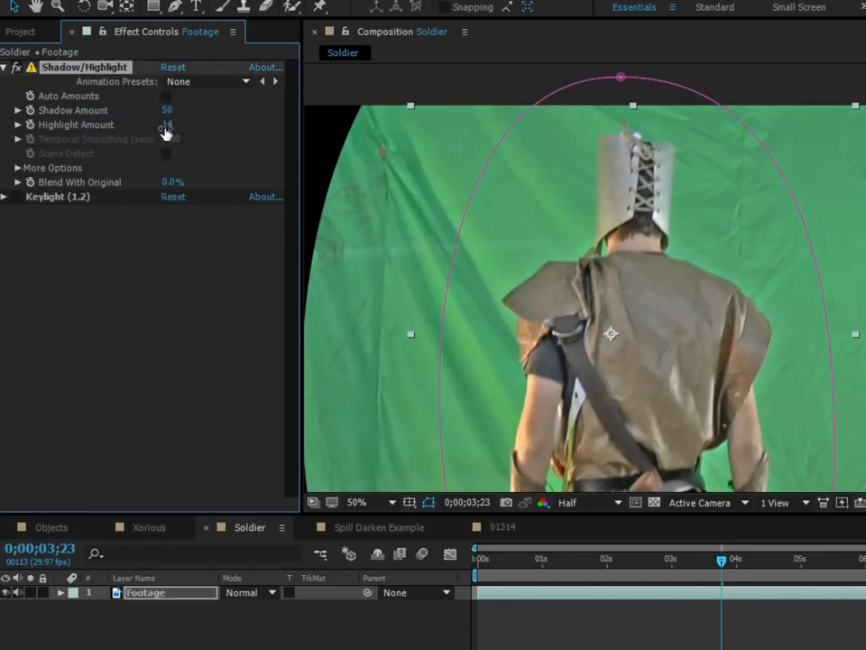
left_click(167, 126)
left_click(145, 300)
left_click(165, 111)
type("35")
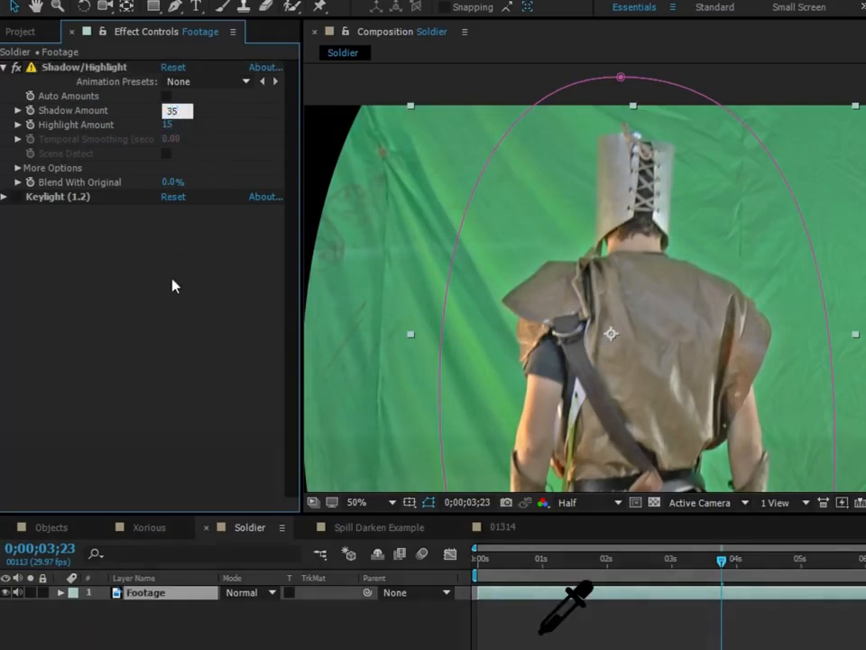
key("Return")
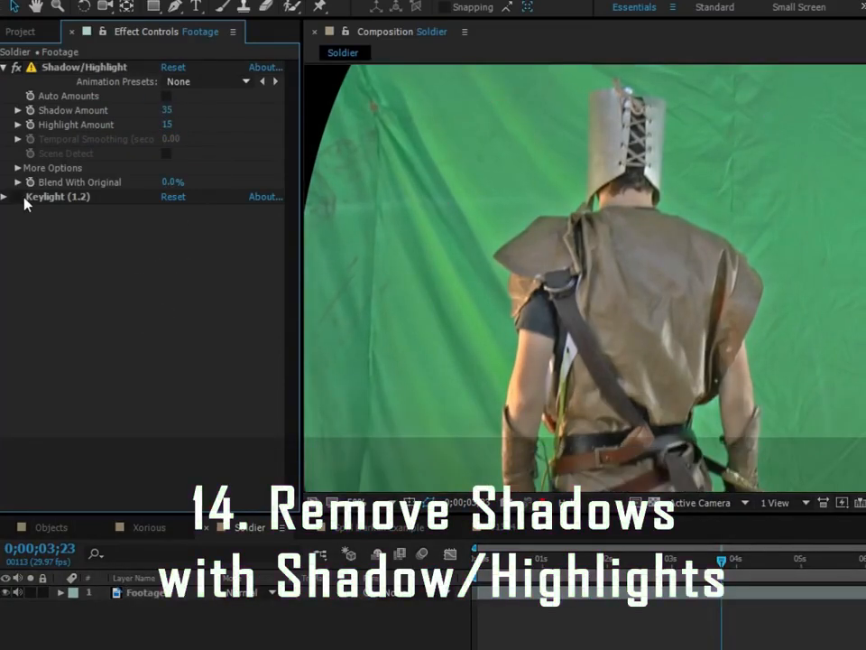
Step: Re-enable Keylight and compare the keyed soldier with Shadow/Highlight off and on
left_click(17, 197)
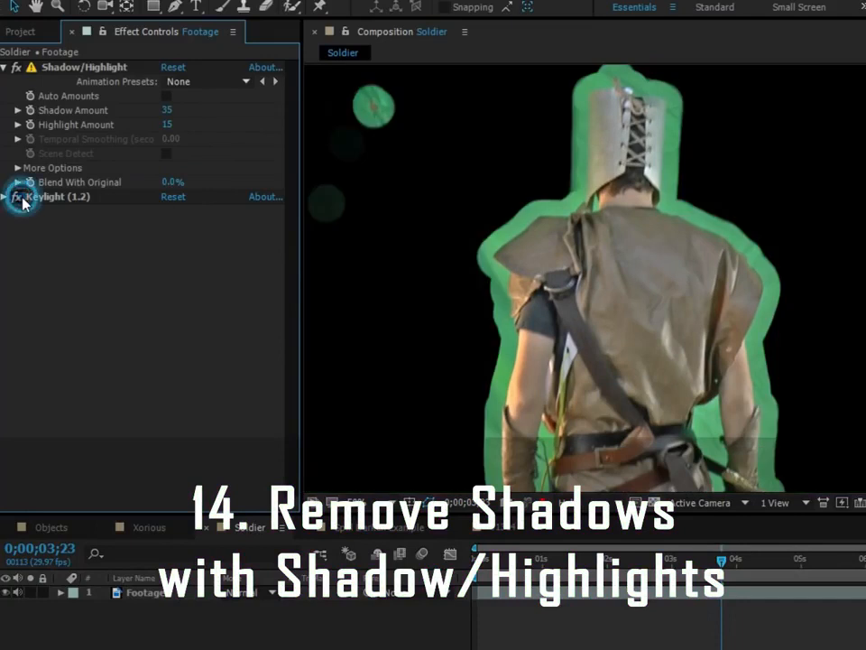
left_click(16, 67)
left_click(17, 68)
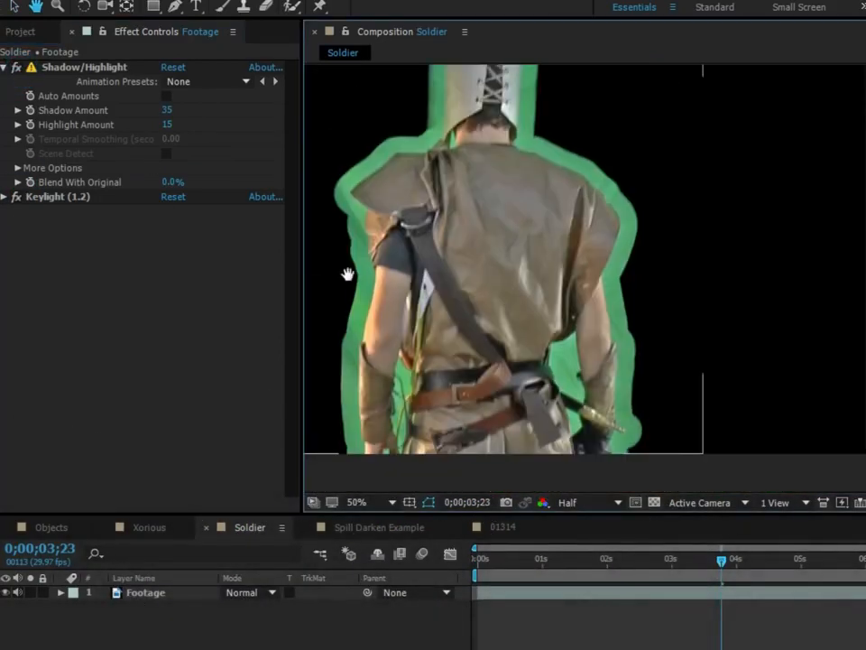
left_click_drag(348, 275, 355, 303)
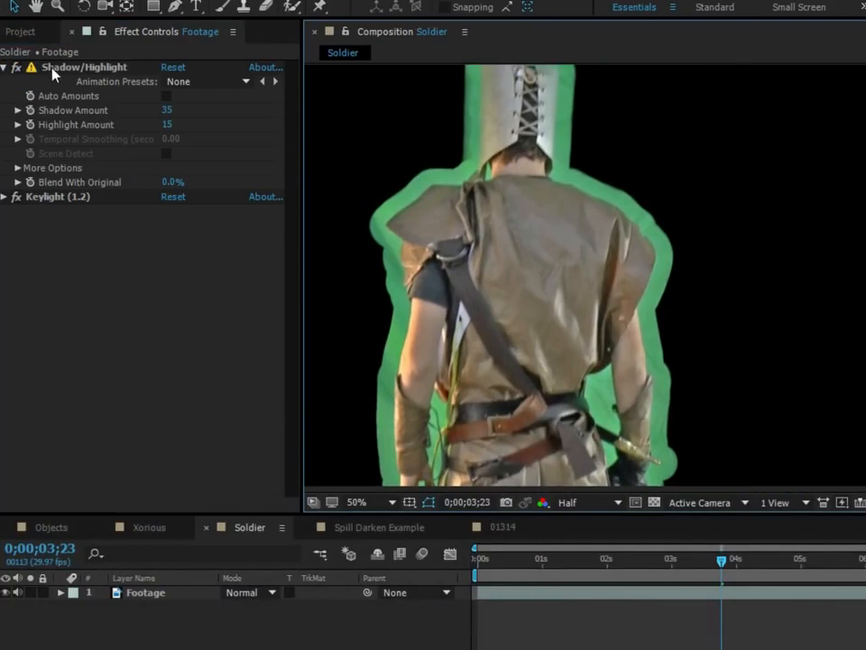
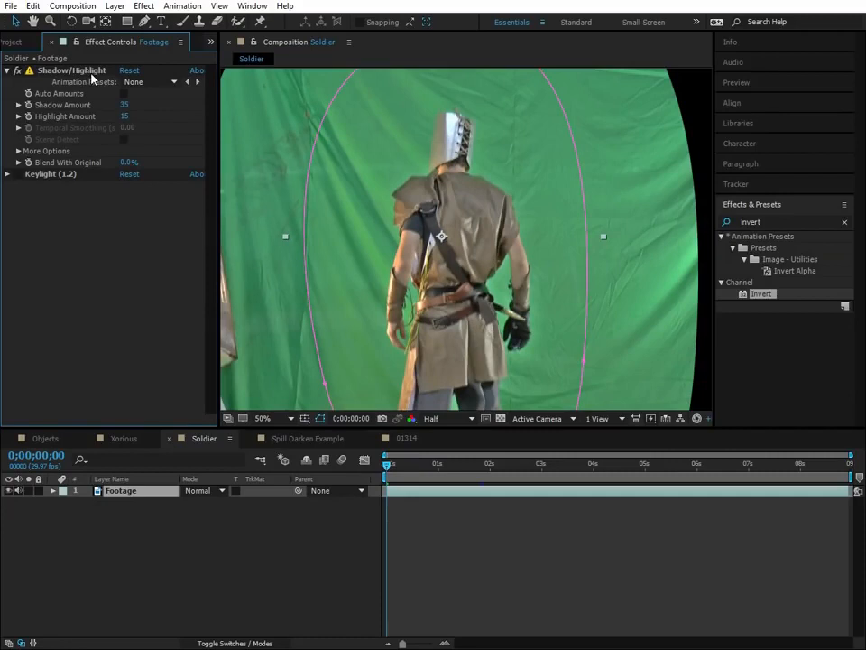
Step: Search the effects for "invert" and apply Invert to the Footage layer between Shadow/Highlight and Keylight
left_click(793, 214)
double_click(766, 223)
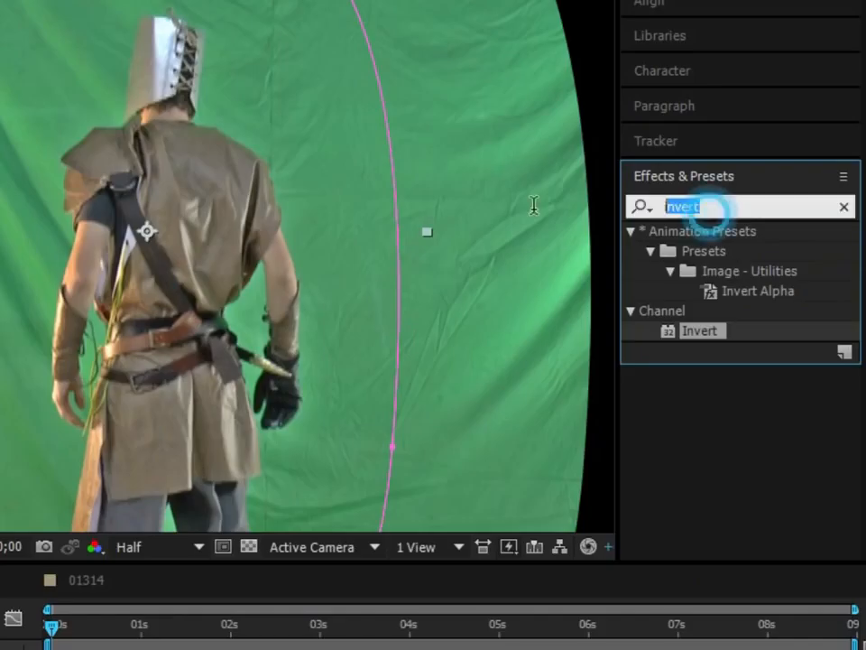
type("invert")
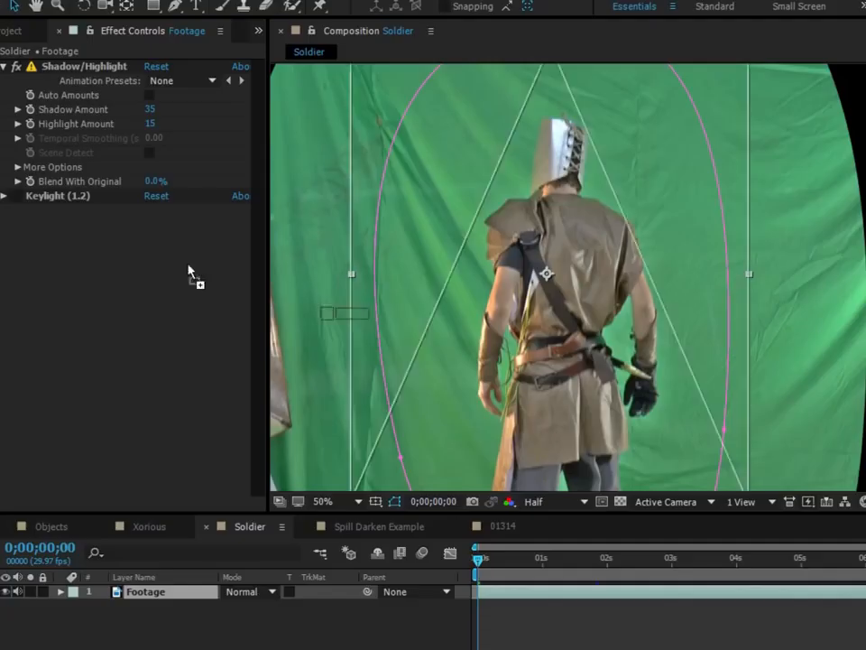
left_click_drag(69, 163, 68, 162)
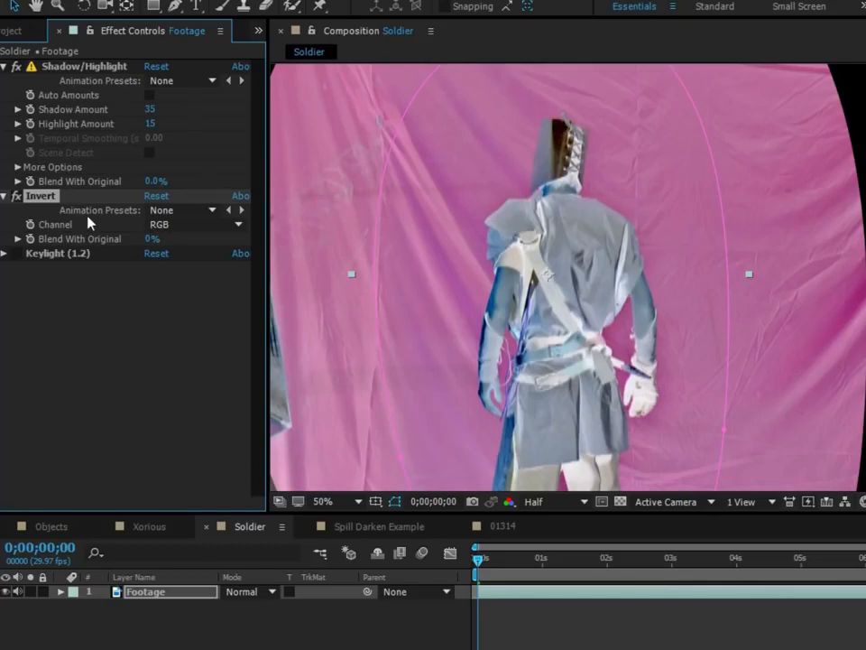
Step: Set Invert's Channel to Lightness and Blend With Original to 50%, and compare the footage with Invert off and on
left_click(162, 226)
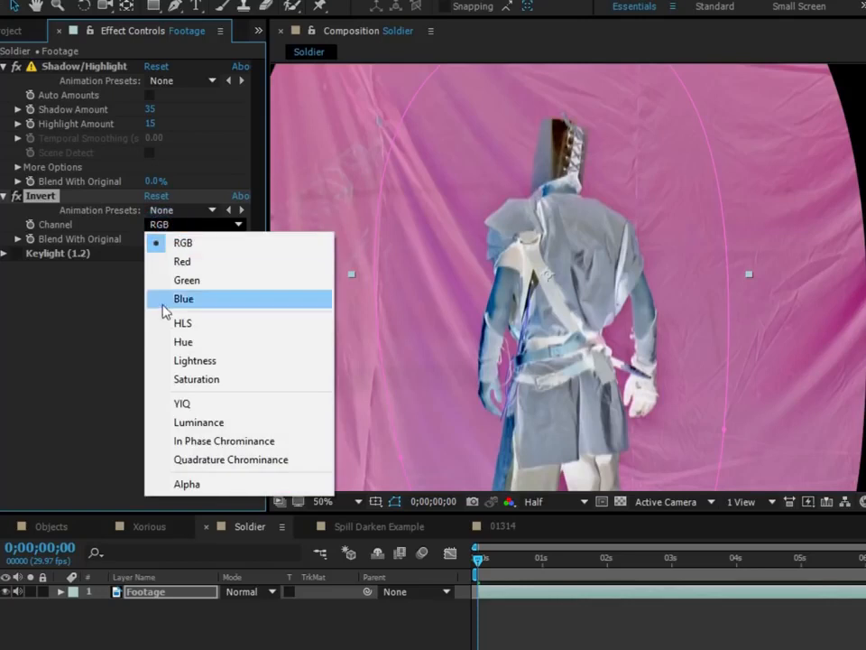
left_click(194, 360)
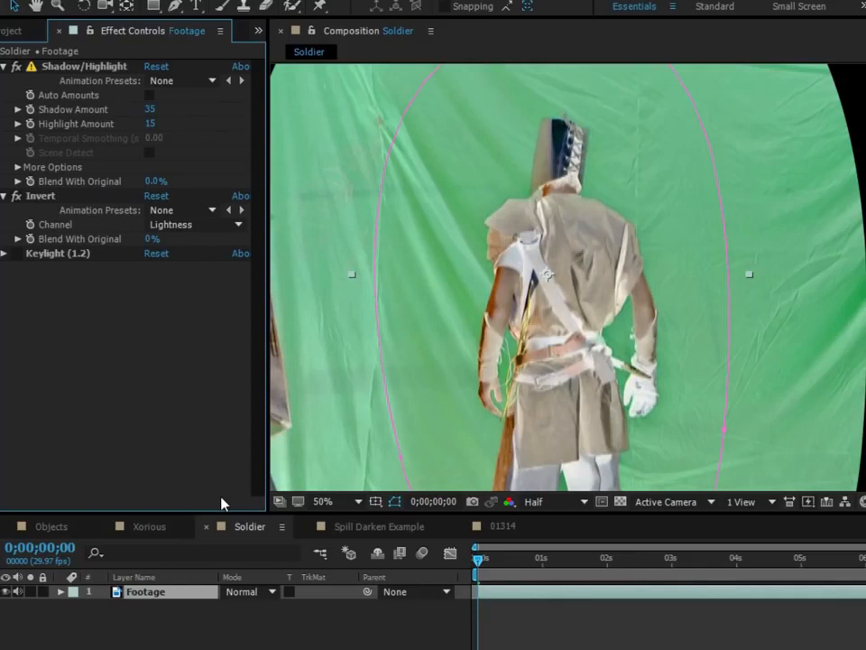
left_click(152, 240)
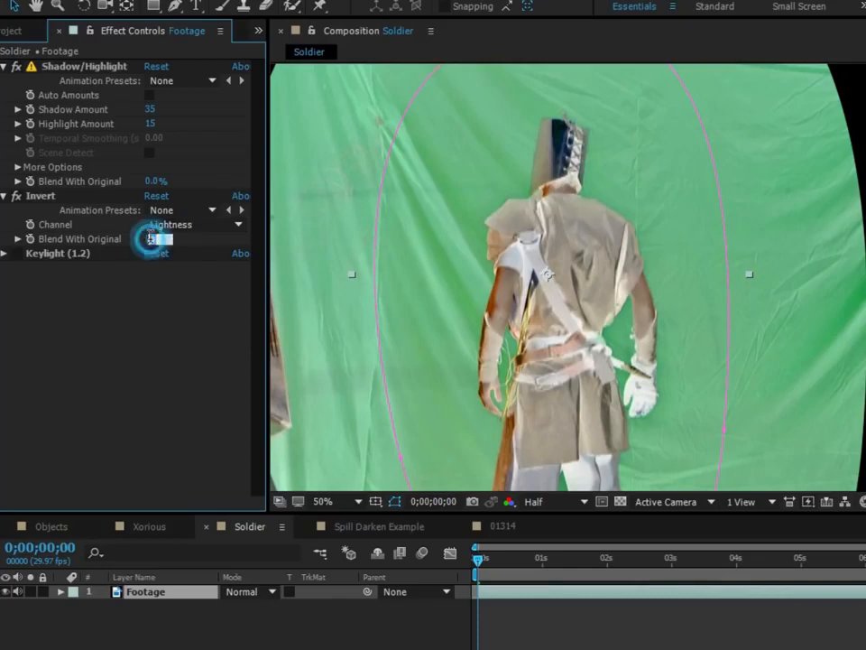
type("50")
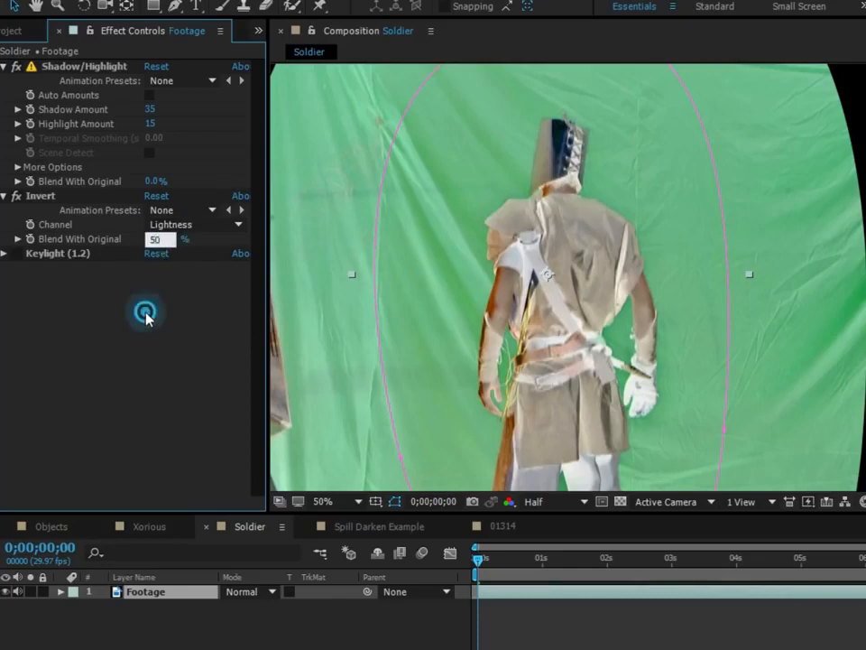
key("Return")
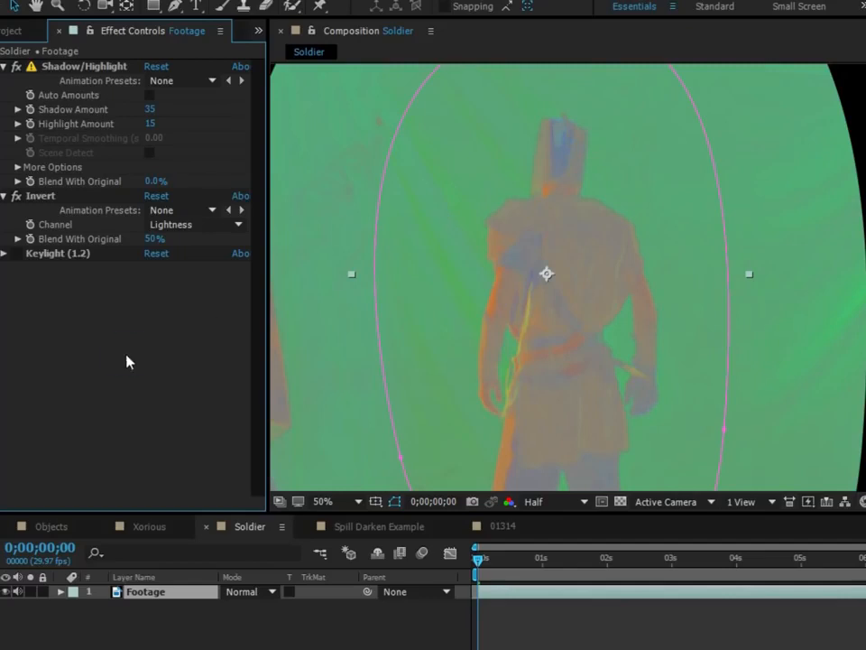
left_click(15, 196)
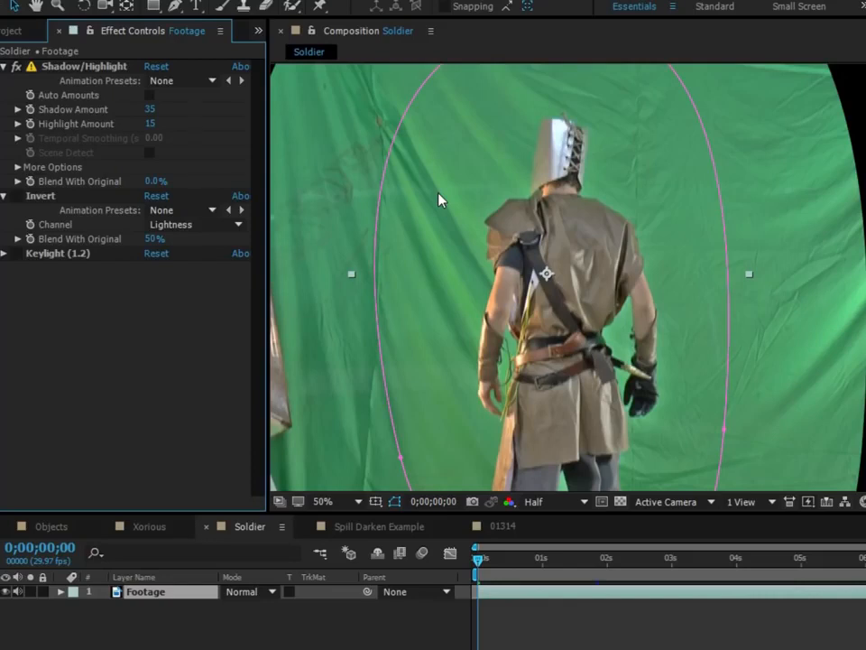
left_click(16, 196)
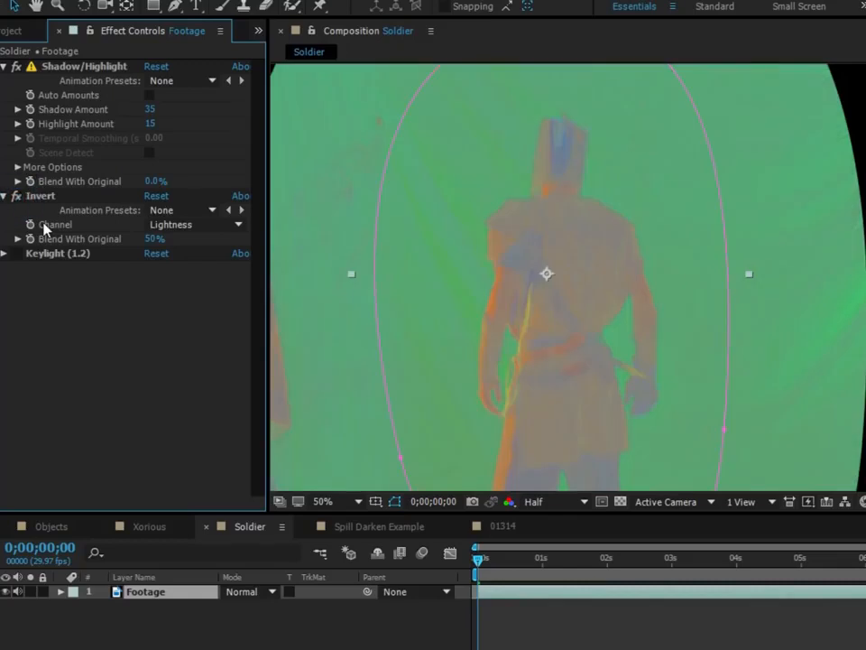
Step: Try Invert's Blend With Original at values between about 51% and 76%, and set it to 75%
left_click(154, 241)
type("75")
left_click(174, 320)
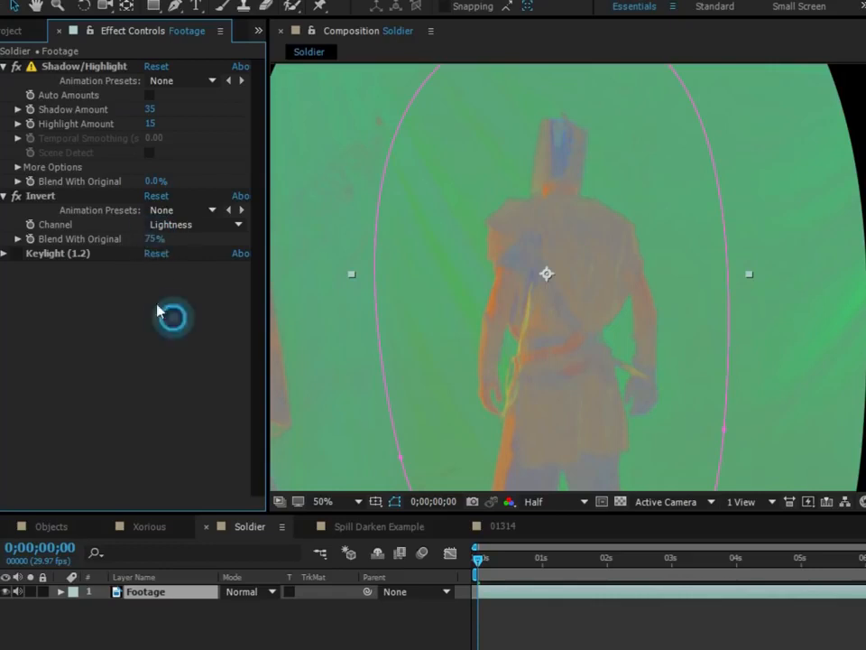
mouse_move(147, 241)
left_mouse_down()
mouse_move(176, 249)
mouse_move(161, 254)
left_mouse_up()
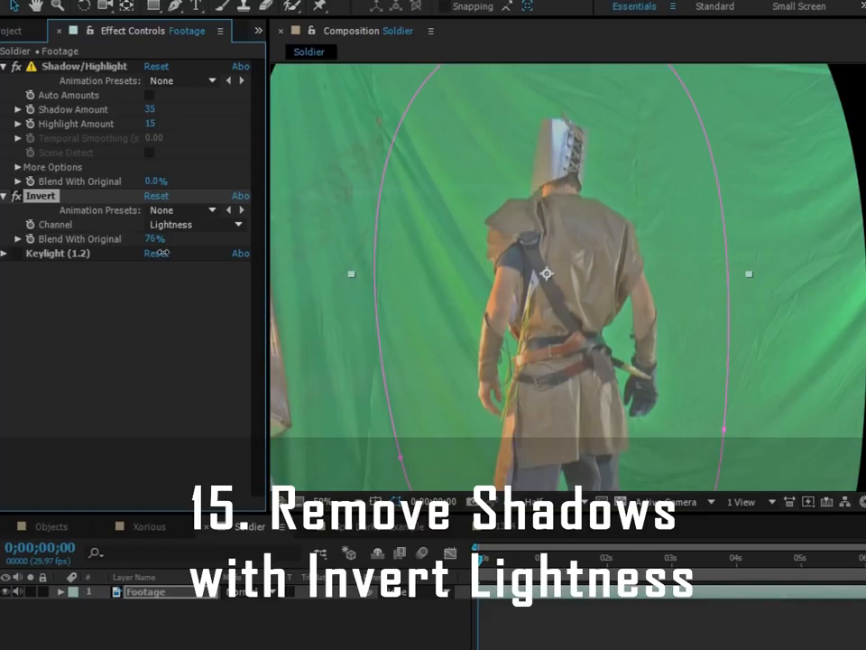
left_click_drag(162, 253, 141, 252)
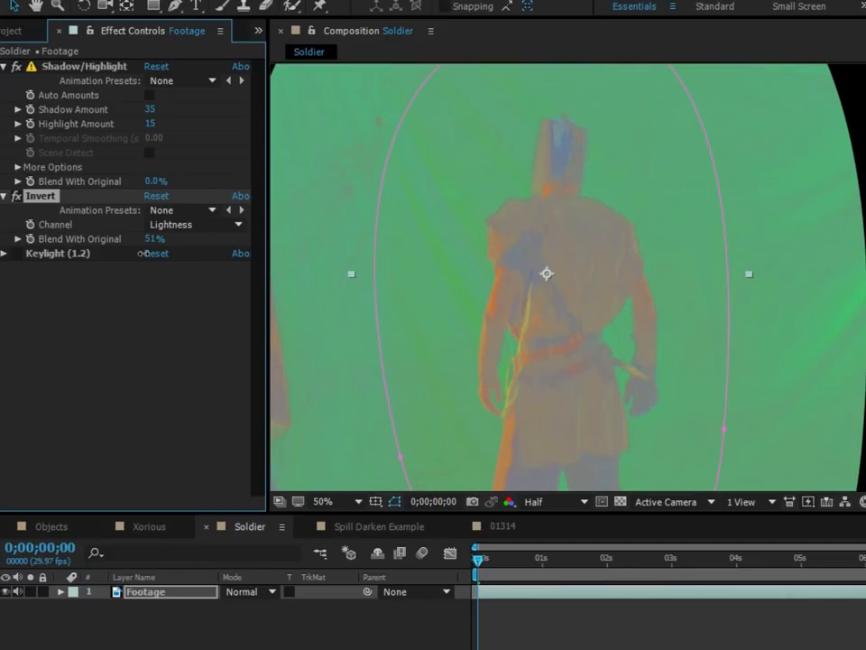
left_click_drag(141, 252, 164, 256)
left_click(151, 240)
type("75")
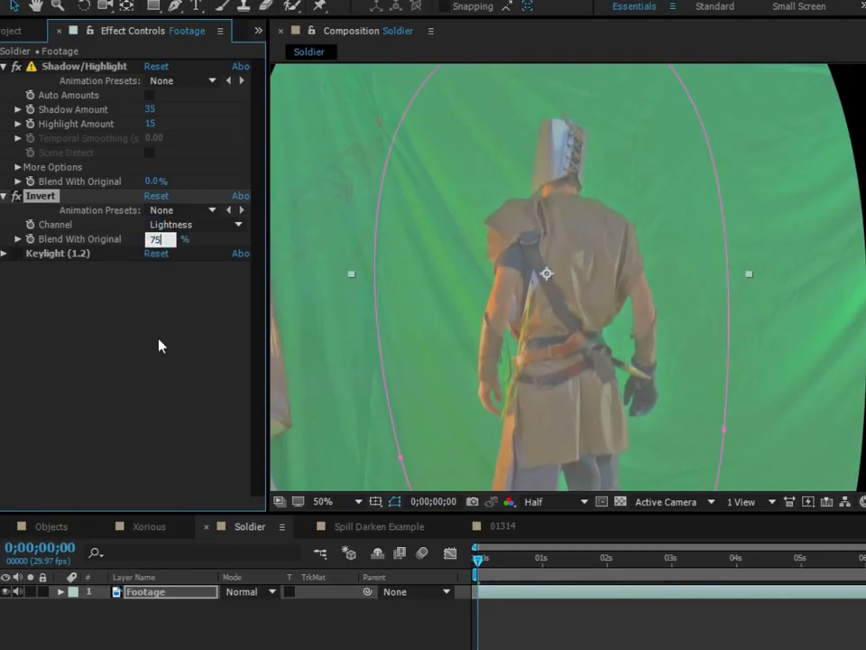
key("Return")
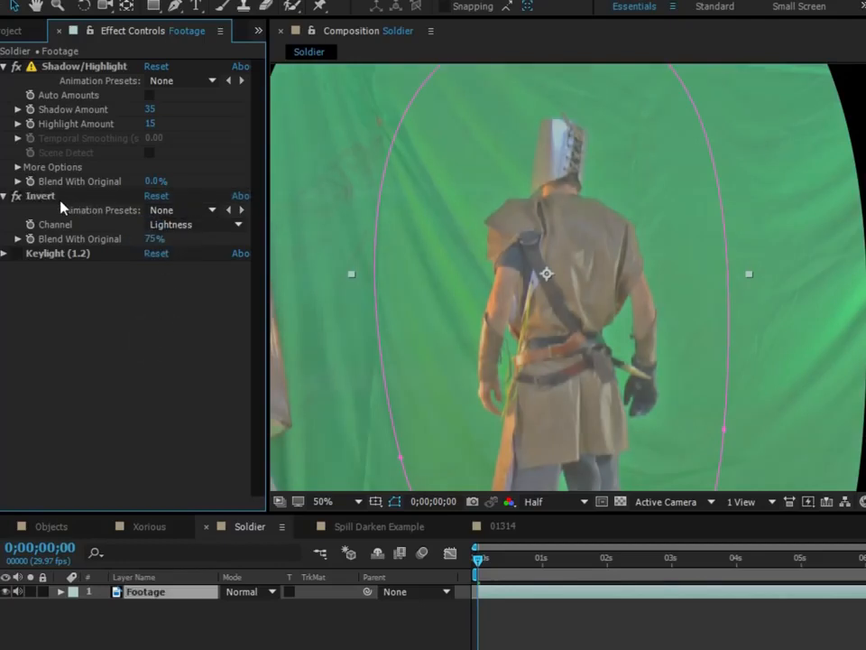
Step: Lower Invert's Blend With Original to 52%
left_click(53, 255)
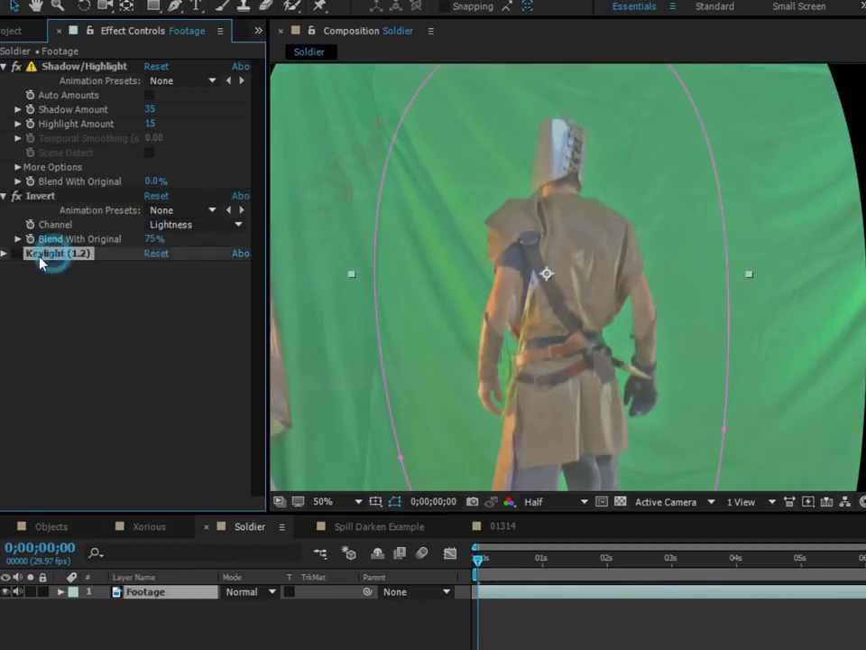
left_click(83, 294)
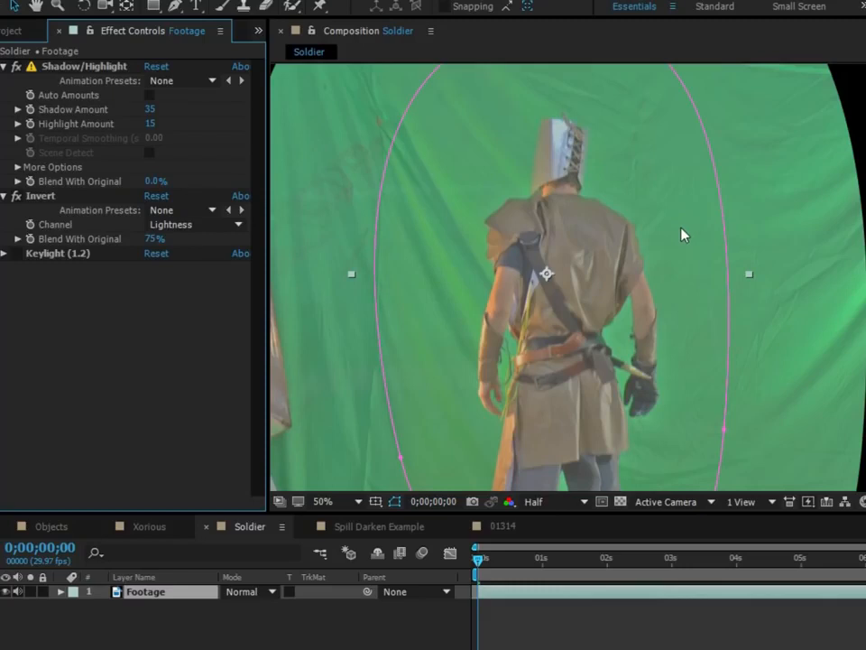
left_click_drag(152, 240, 117, 143)
left_click(69, 288)
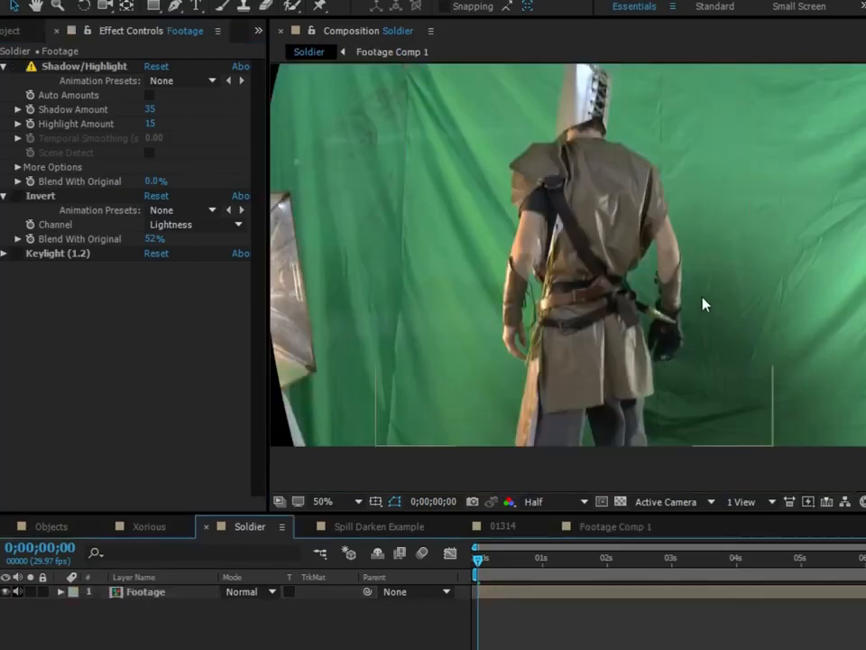
Step: Enable Shadow/Highlight and Invert to compare the green screen, and disable both effects again
left_click_drag(678, 332, 662, 353)
left_click_drag(624, 397, 615, 358)
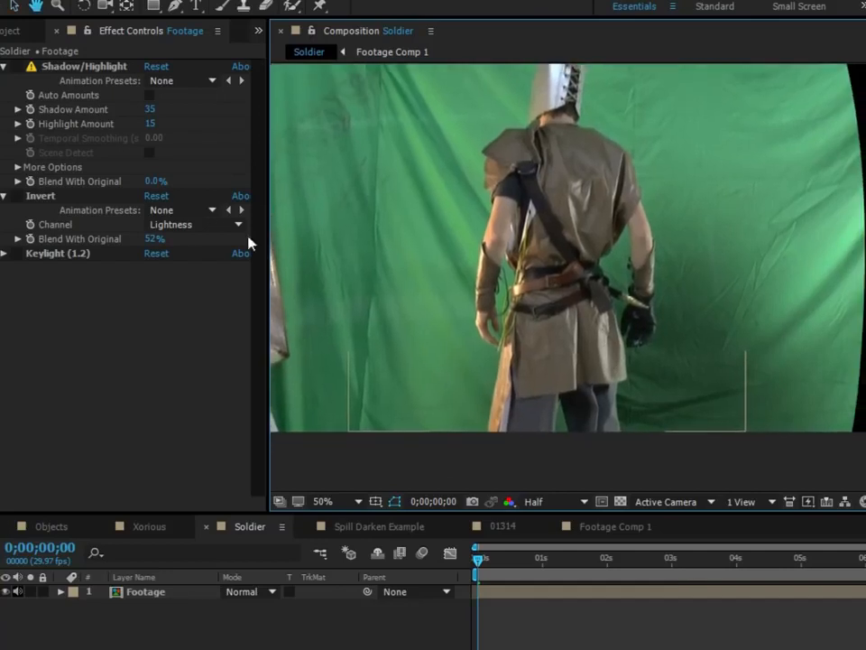
left_click(16, 67)
left_click(17, 196)
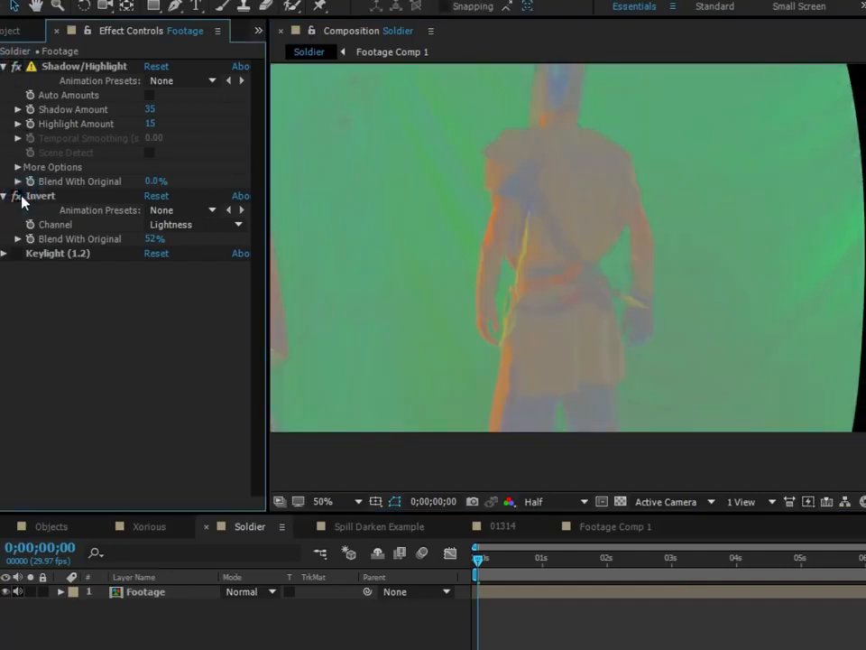
left_click(16, 67)
left_click(17, 196)
Step: Display source names in the layer list and create an adjustment layer above Footage Comp 1
left_click(189, 577)
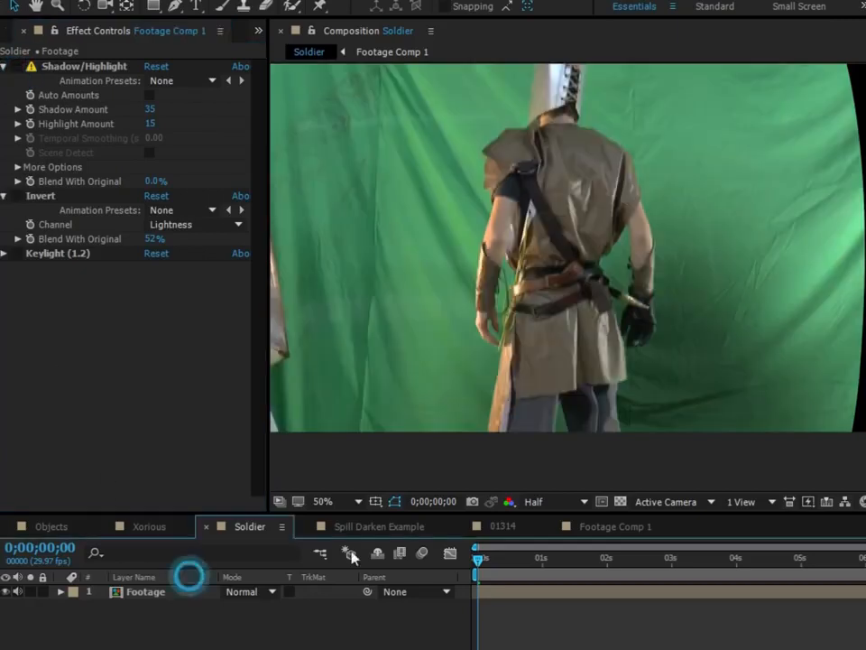
left_click(175, 591)
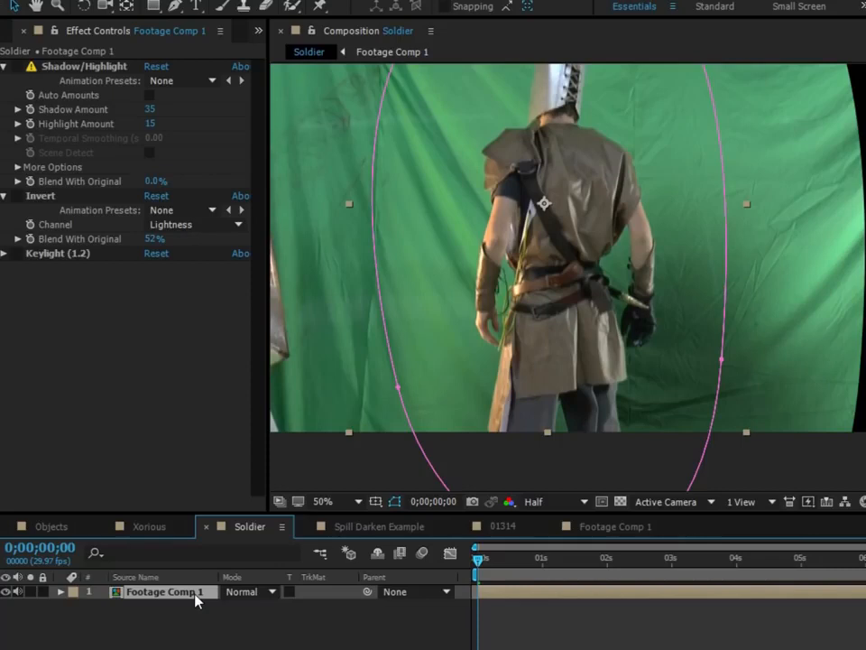
key("ctrl+alt+y")
Step: Draw a closed nine-point Pen mask on the adjustment layer around the dark green-screen area beside the soldier's gloved hand and legs
left_click(175, 6)
left_click(140, 591)
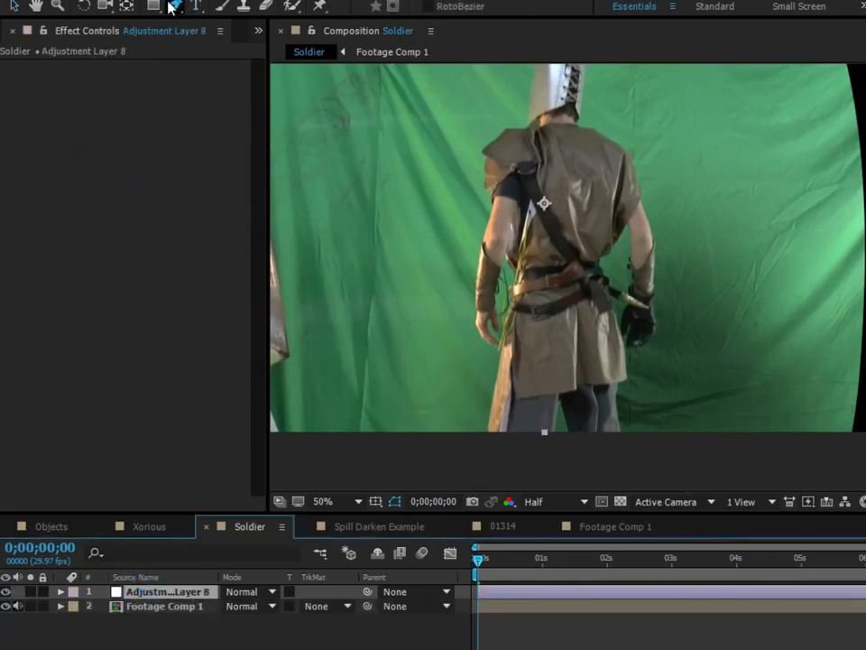
left_click(766, 442)
left_click(753, 372)
left_click(709, 277)
left_click(658, 274)
left_click(612, 297)
left_click(576, 384)
left_click(548, 440)
left_click(645, 455)
left_click(719, 461)
left_click(766, 441)
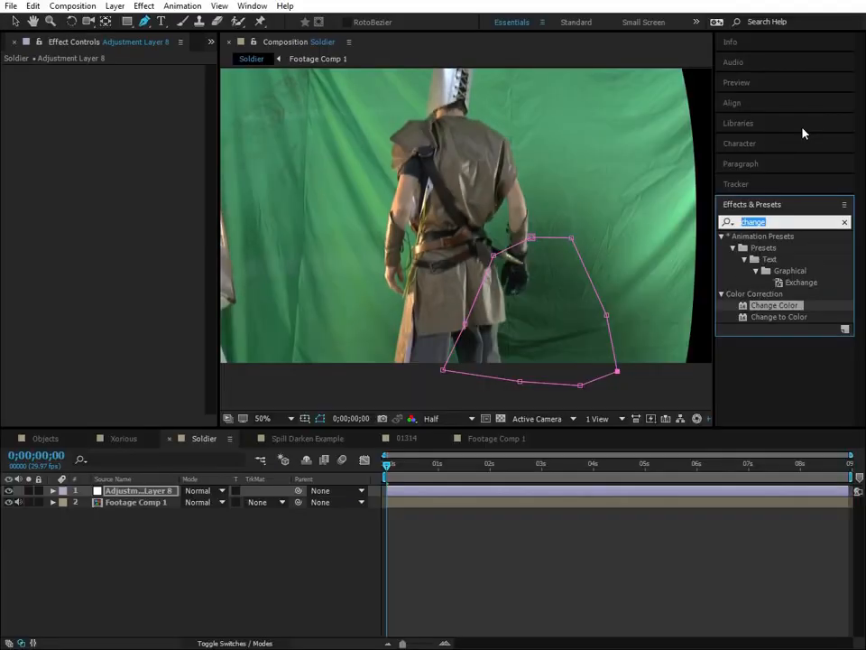
Step: Search the effects for "bright", apply Brightness & Contrast to the adjustment layer, and set Brightness to 76
type("brigh")
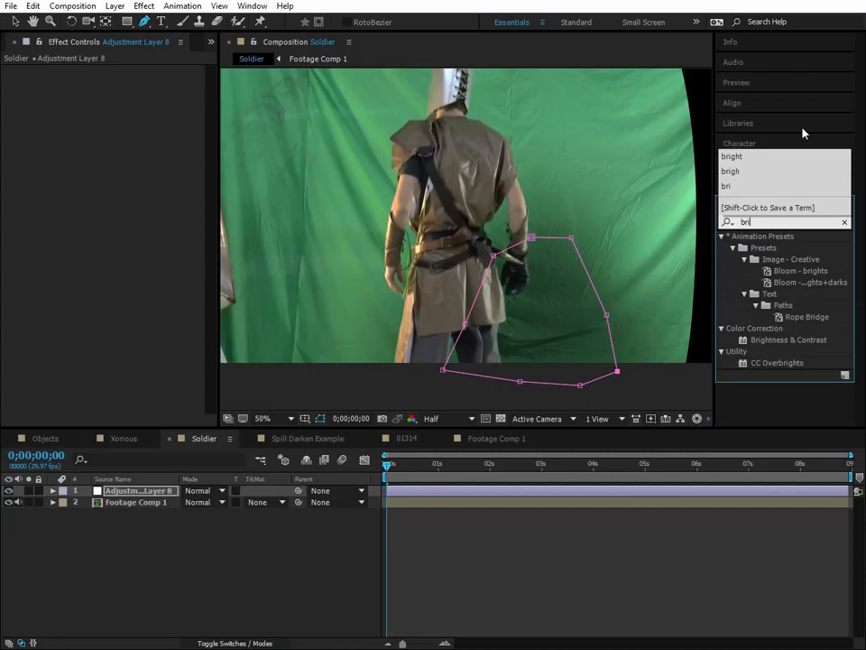
type("t")
left_click_drag(788, 305, 151, 496)
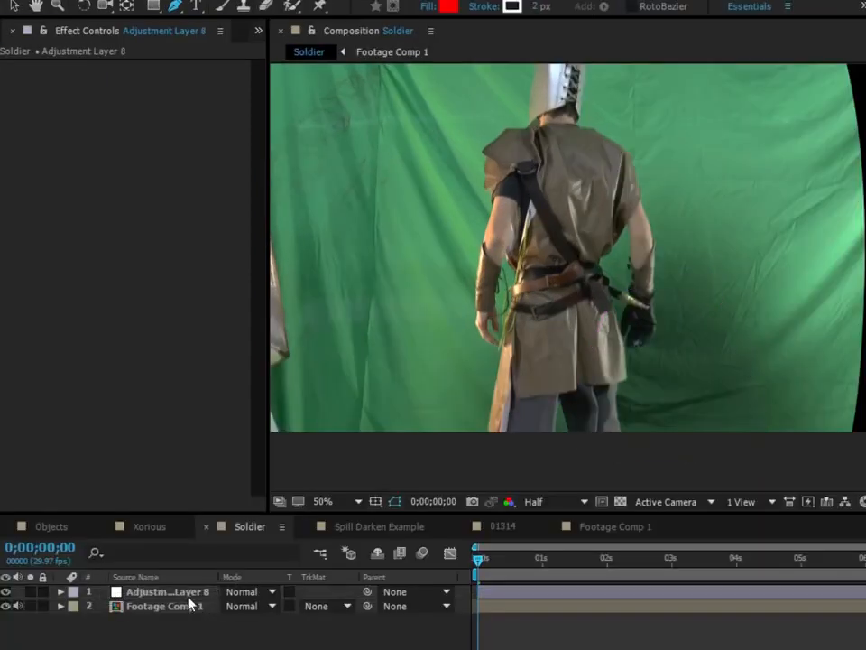
left_click_drag(190, 600, 185, 594)
left_click_drag(148, 94, 222, 101)
Step: Feather the adjustment layer's mask to 199 pixels and compare the footage with the layer hidden and shown
key("f")
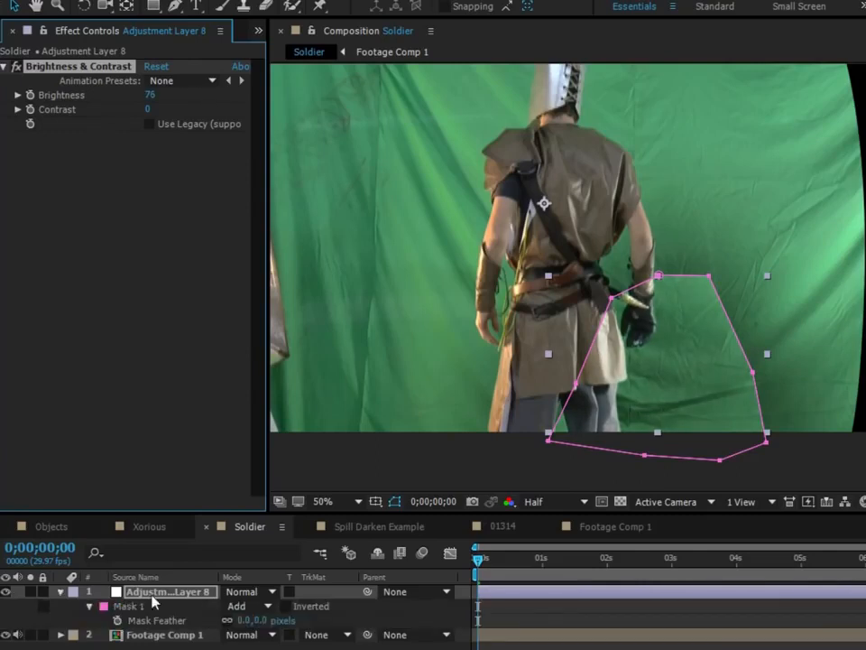
left_click_drag(240, 620, 394, 599)
key("F2")
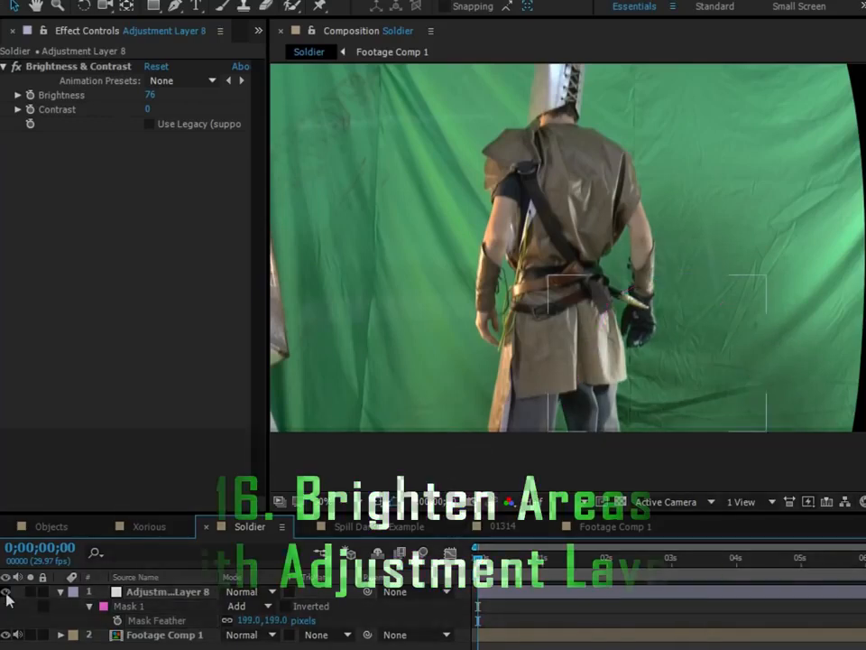
left_click(6, 592)
left_click(6, 592)
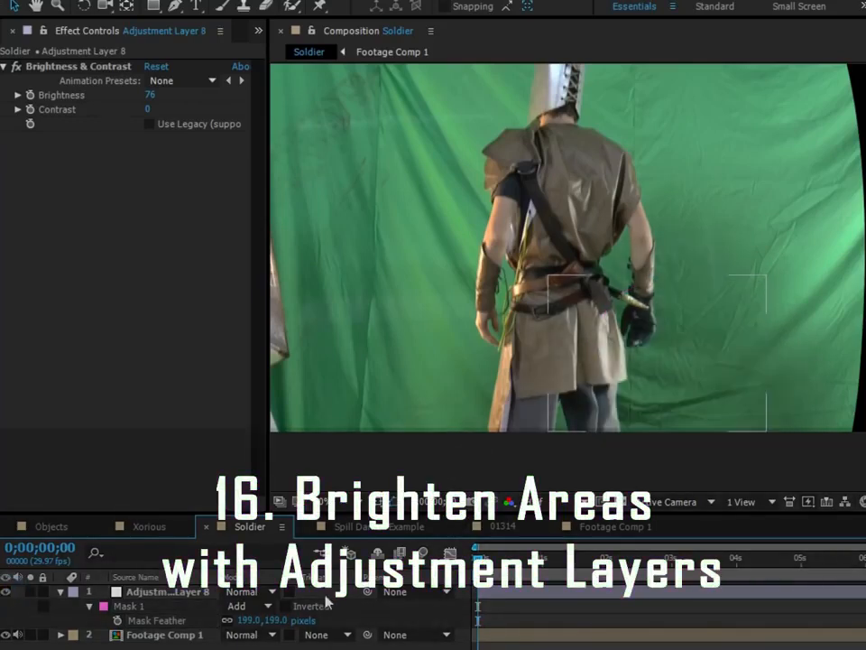
Step: Apply the Vibrance effect to the Brighten Area layer below Brightness & Contrast and increase its Vibrance amount
left_click(154, 635)
left_click(125, 315)
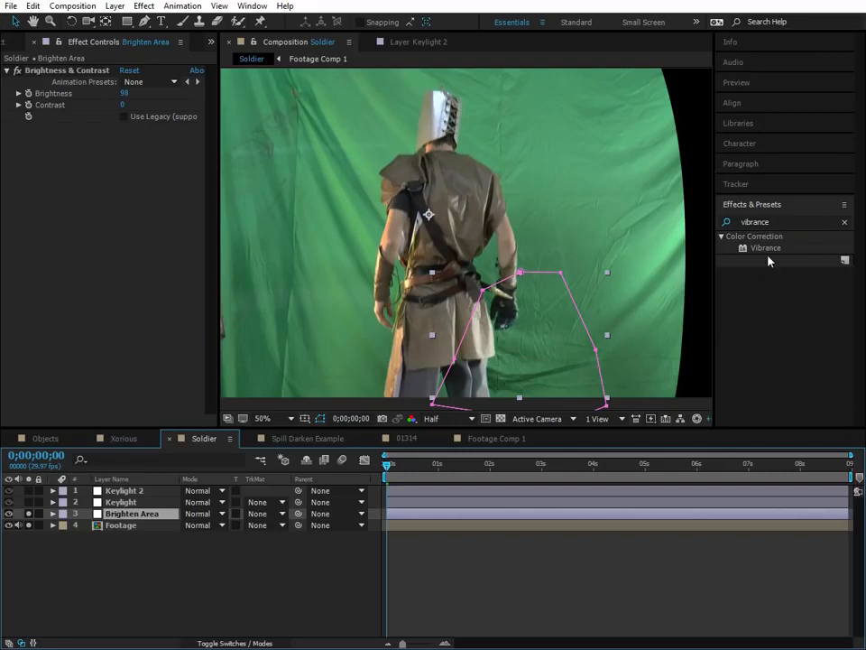
left_click_drag(772, 251, 156, 208)
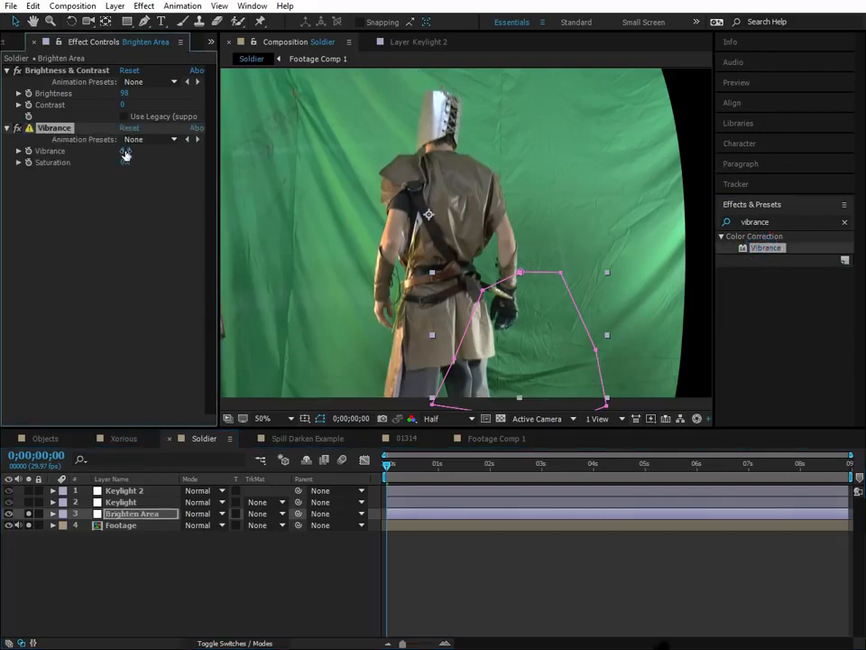
left_click_drag(123, 151, 151, 161)
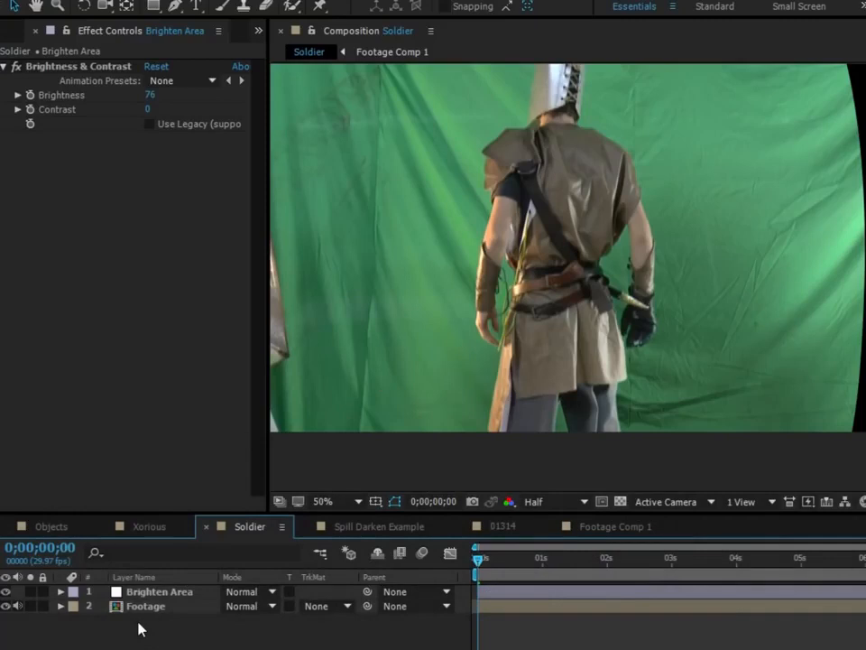
Step: Review the effects applied to the Brighten Area and Footage layers
left_click(148, 593)
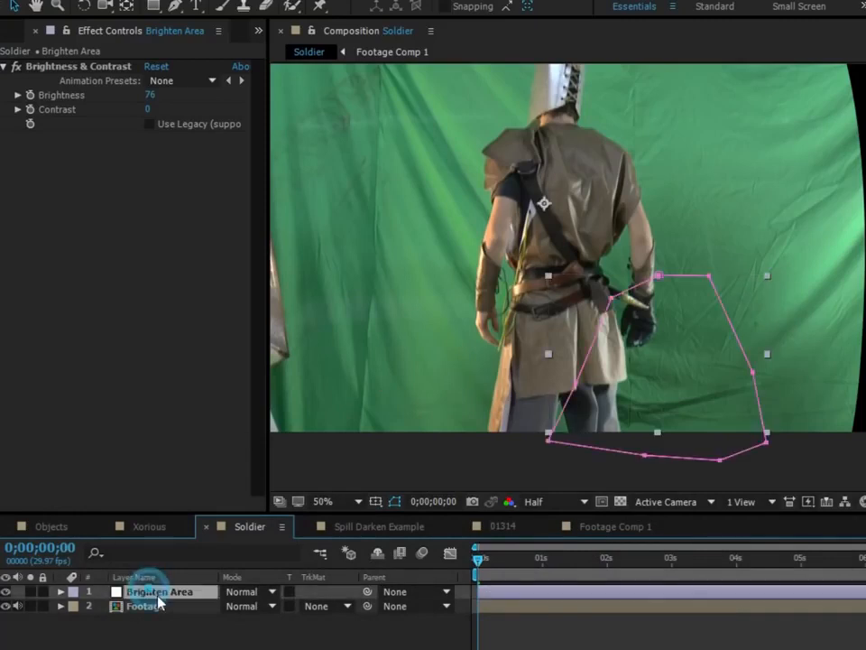
left_click(149, 606)
left_click(157, 370)
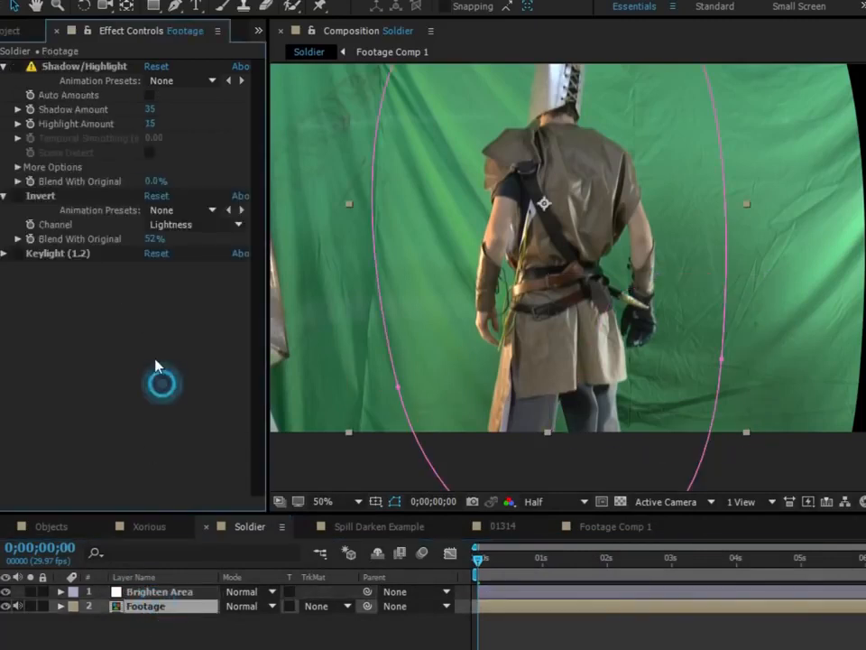
left_click(60, 254)
left_click(170, 609)
left_click(144, 593)
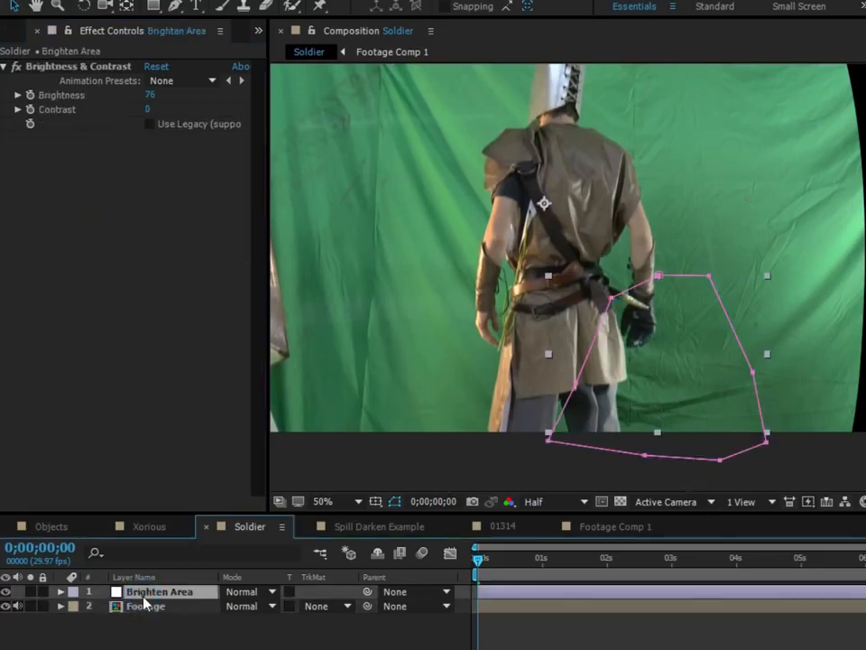
left_click(147, 606)
Step: Add a Keylight adjustment layer with the Keylight (1.2) effect above Brighten Area, and check the effects on the two layers below
left_click(181, 592)
key("ctrl+alt+y")
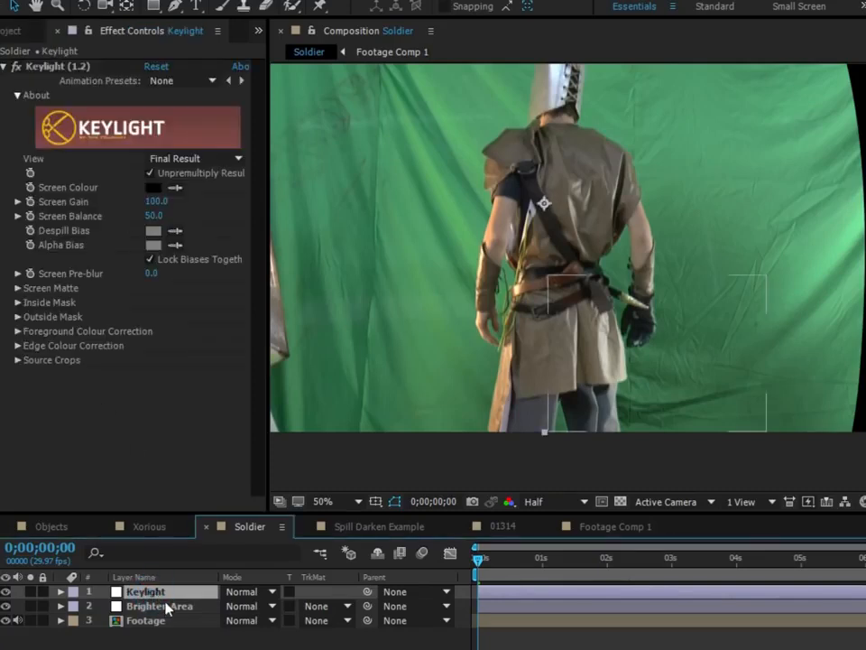
left_click(157, 608)
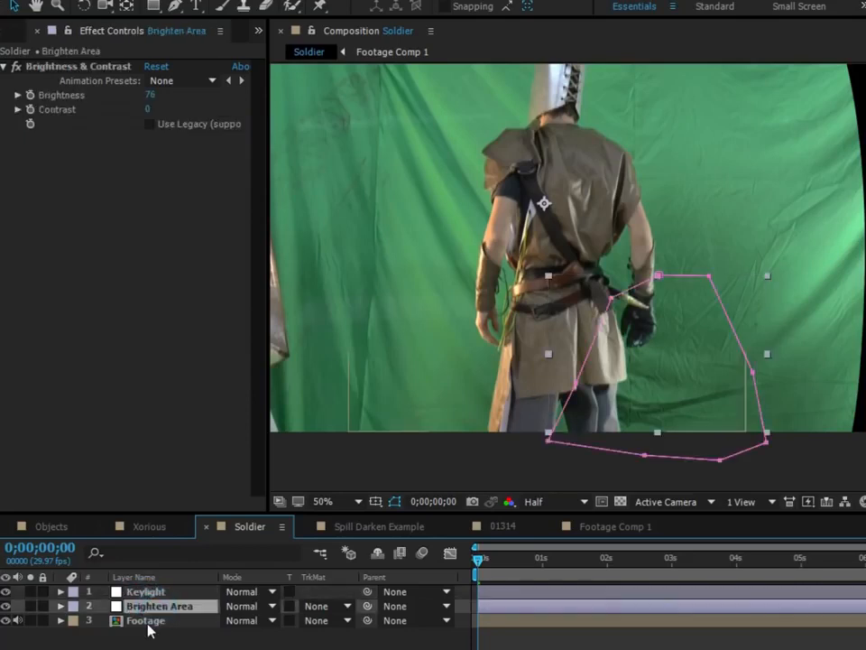
left_click(144, 623)
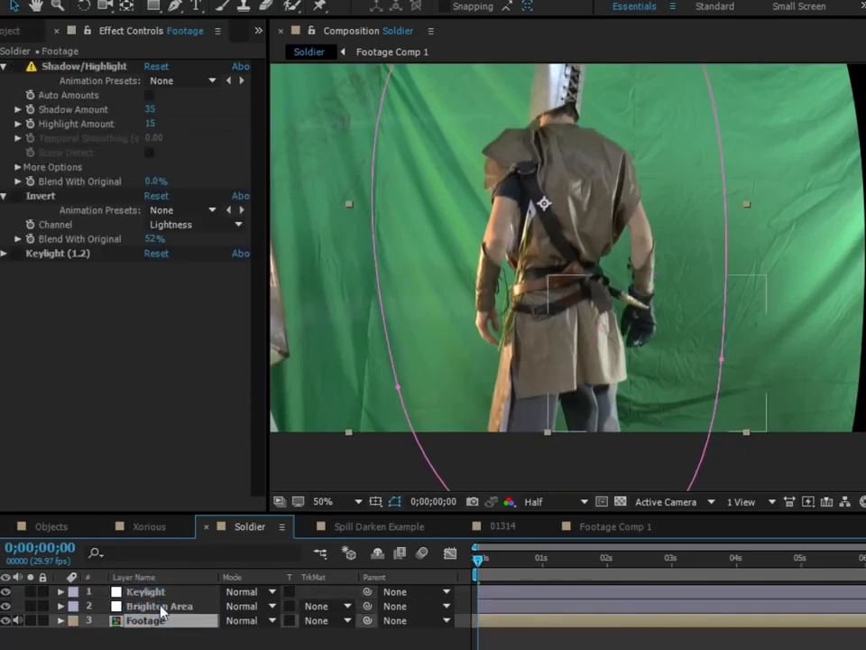
Step: Compare the footage with the Brighten Area layer hidden and shown, and check the Keylight layer's effect
left_click(135, 606)
left_click(6, 607)
left_click(6, 606)
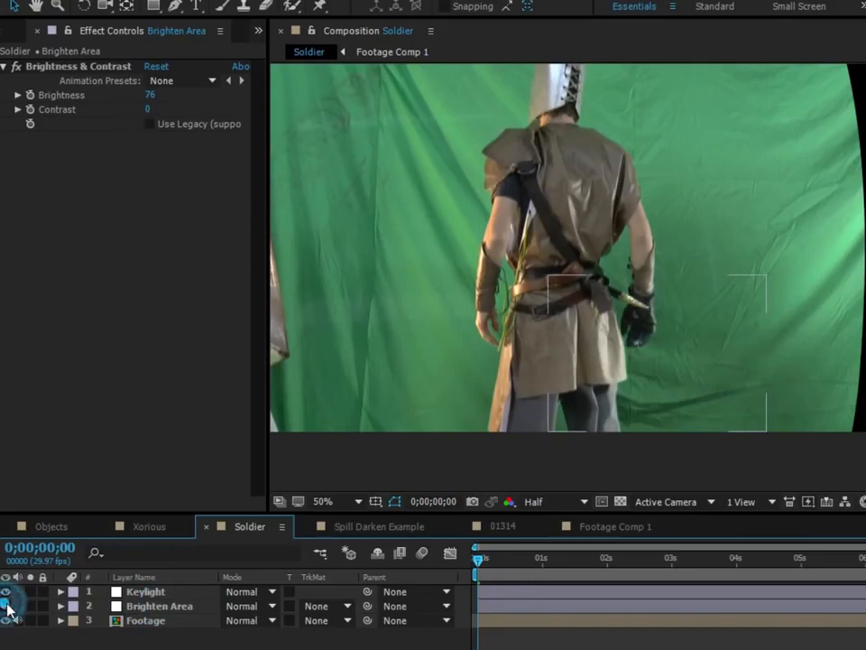
left_click(163, 611)
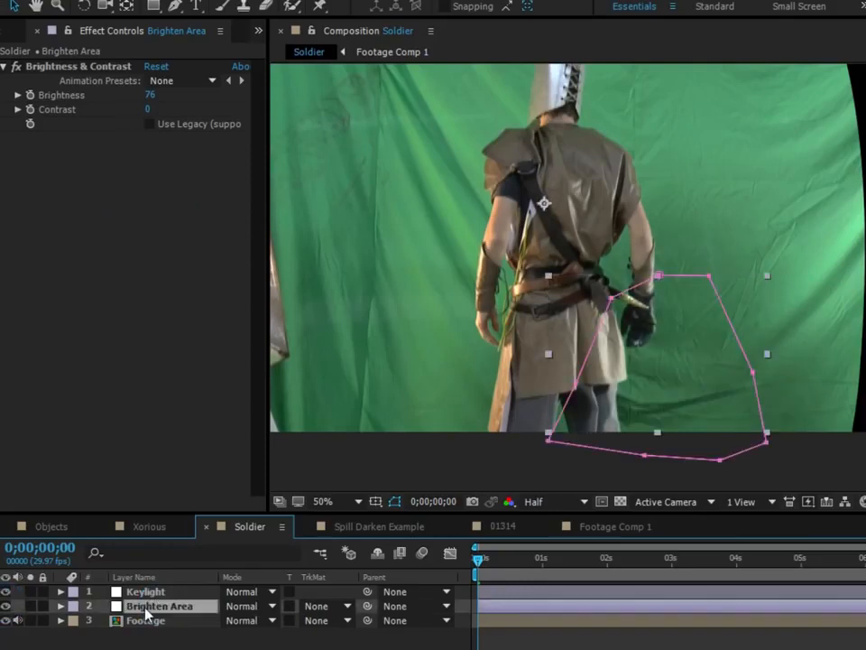
left_click(145, 594)
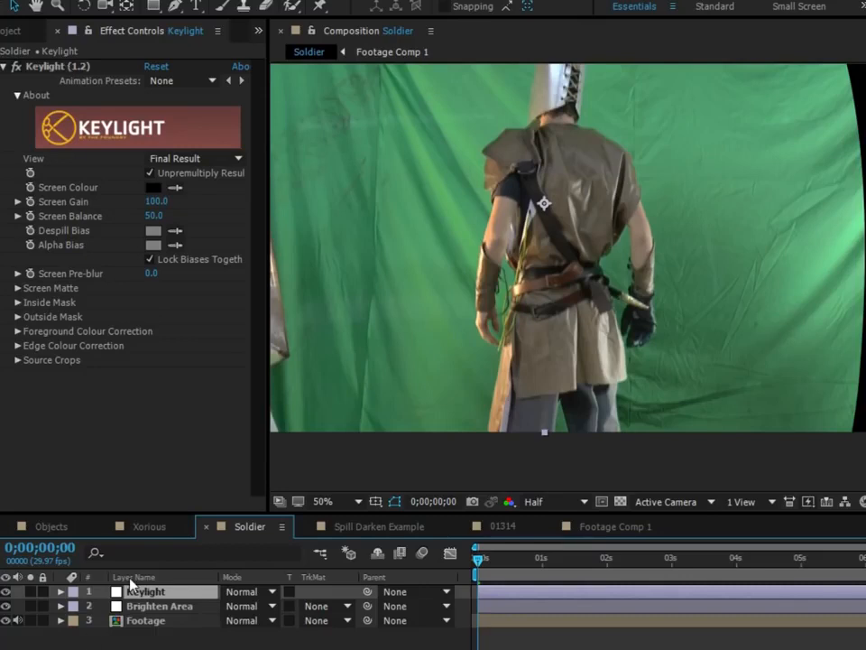
Step: Replace the Keylight layer's effect with copies of the Footage layer's Shadow/Highlight, Invert and Keylight (1.2) effects
left_click(140, 621)
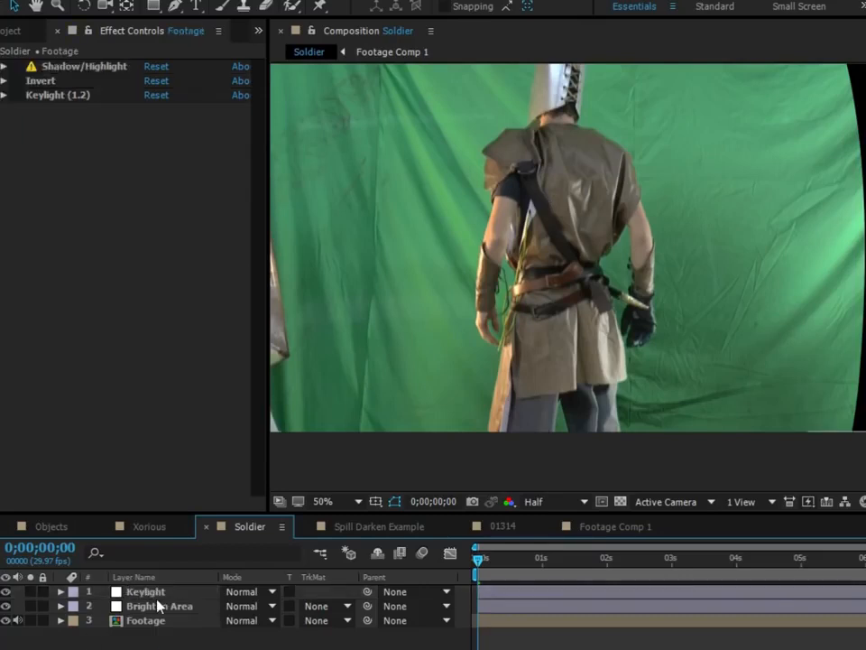
left_click(83, 70)
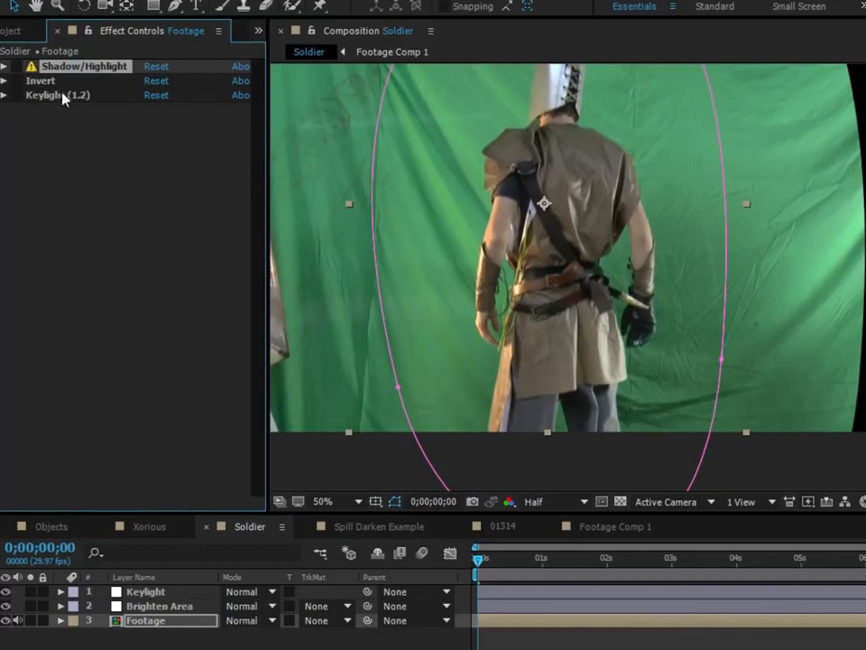
left_click(63, 97, "shift")
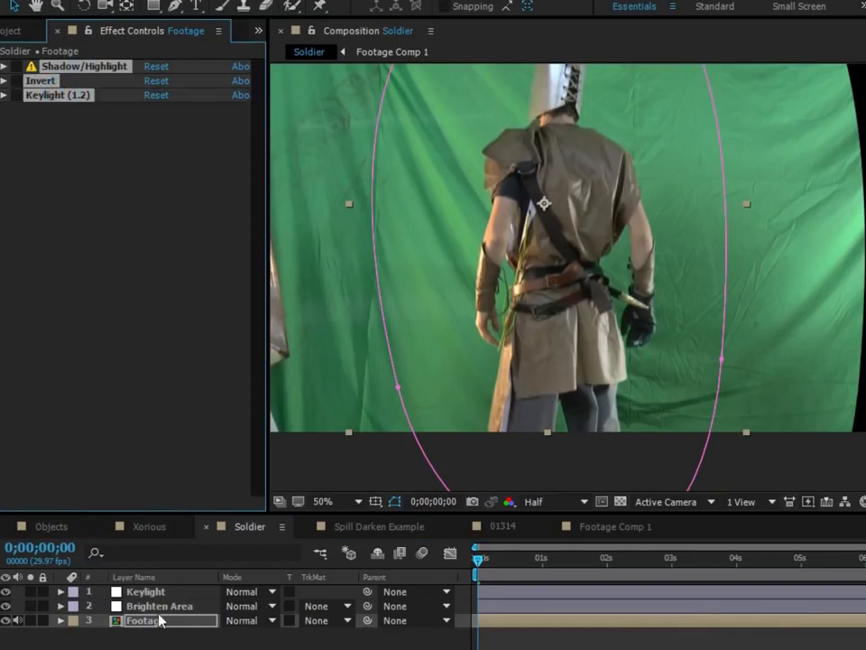
left_click(144, 592)
left_click(80, 65)
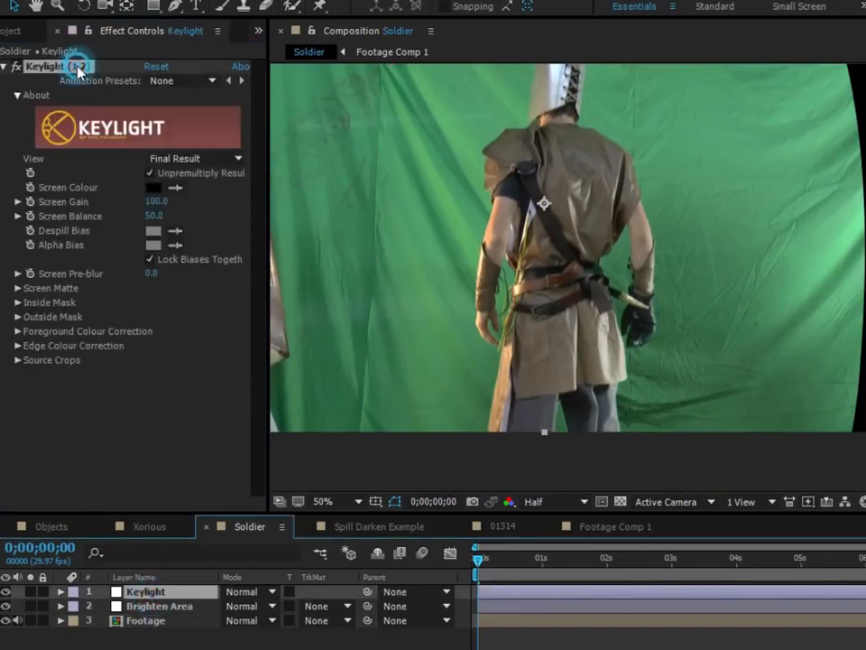
key("Delete")
left_click(80, 132)
key("ctrl+v")
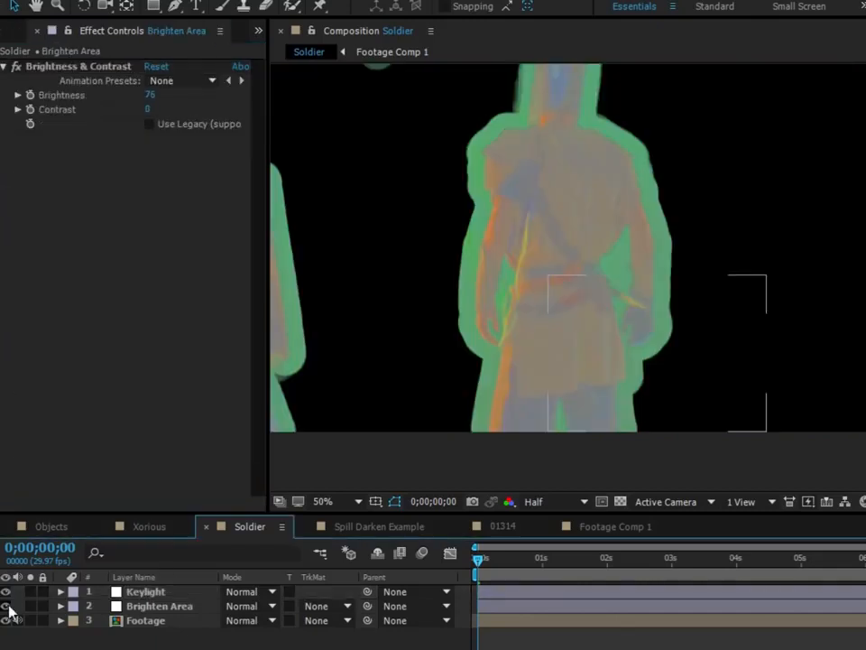
Step: Compare the key with the Brighten Area layer hidden and shown, and review the effects on the Keylight layer
left_click(6, 605)
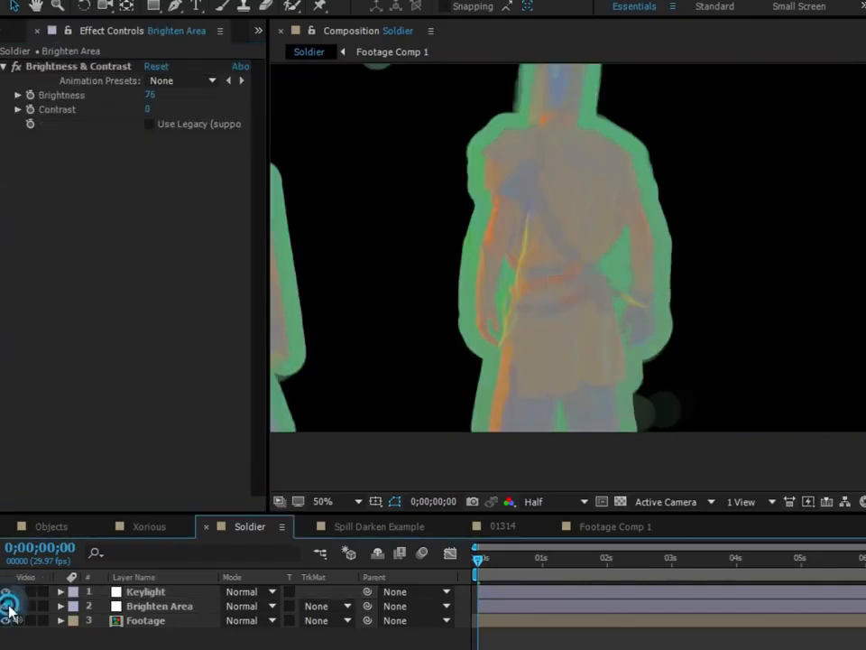
left_click(7, 606)
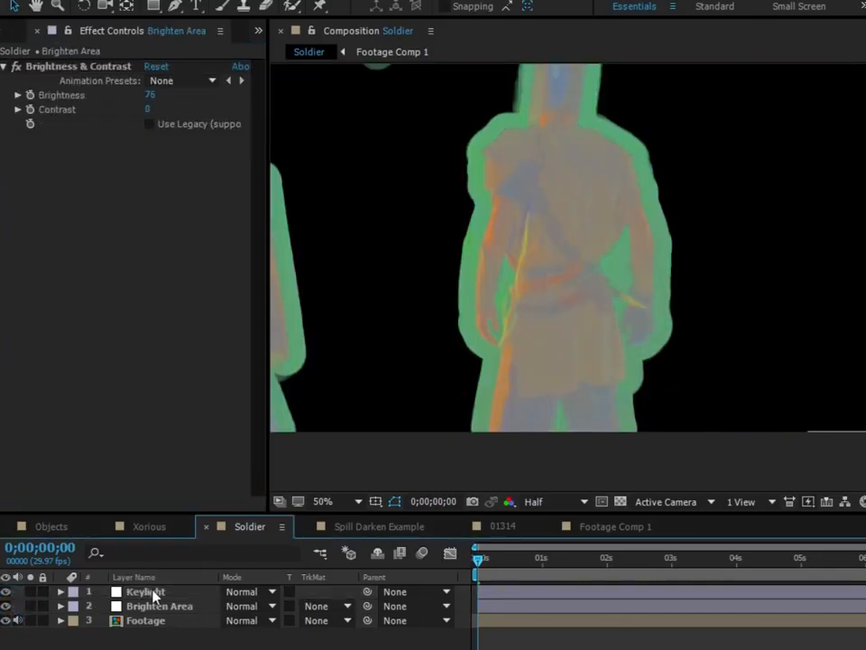
left_click(149, 592)
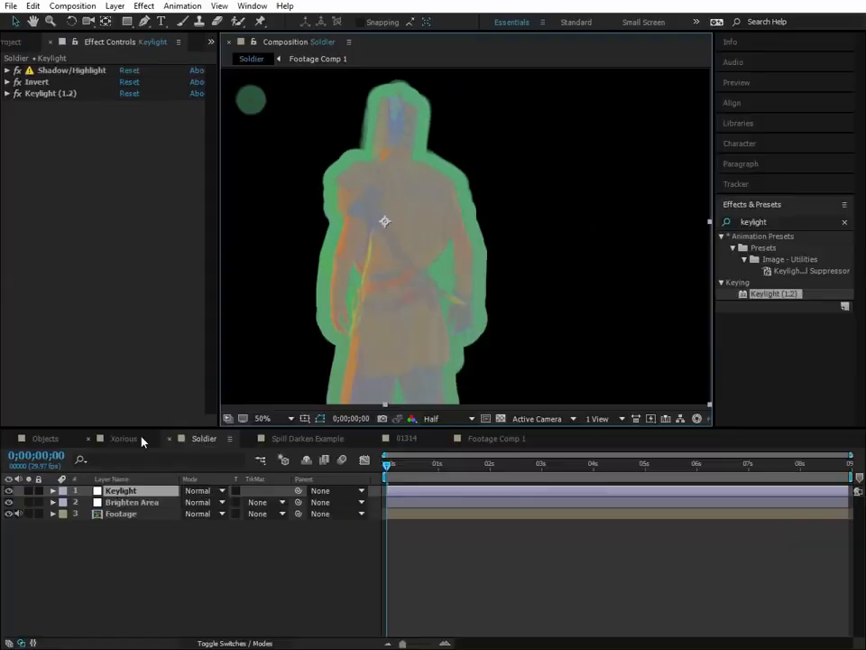
Step: Add a Keylight 2 adjustment layer with Keylight (1.2) and sample the green outline near the soldier's shoulder as its Screen Colour
key("ctrl+alt+y")
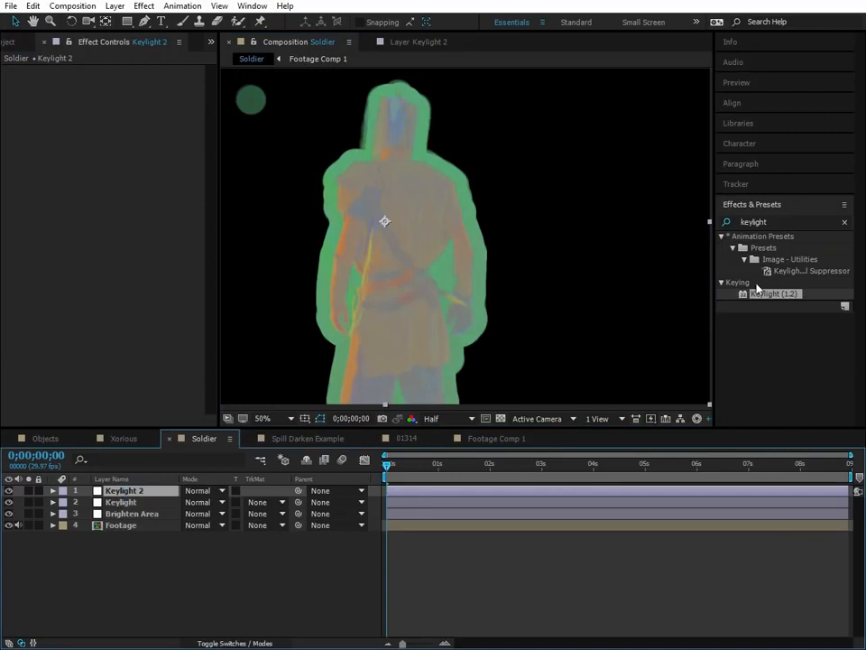
left_click_drag(766, 293, 117, 491)
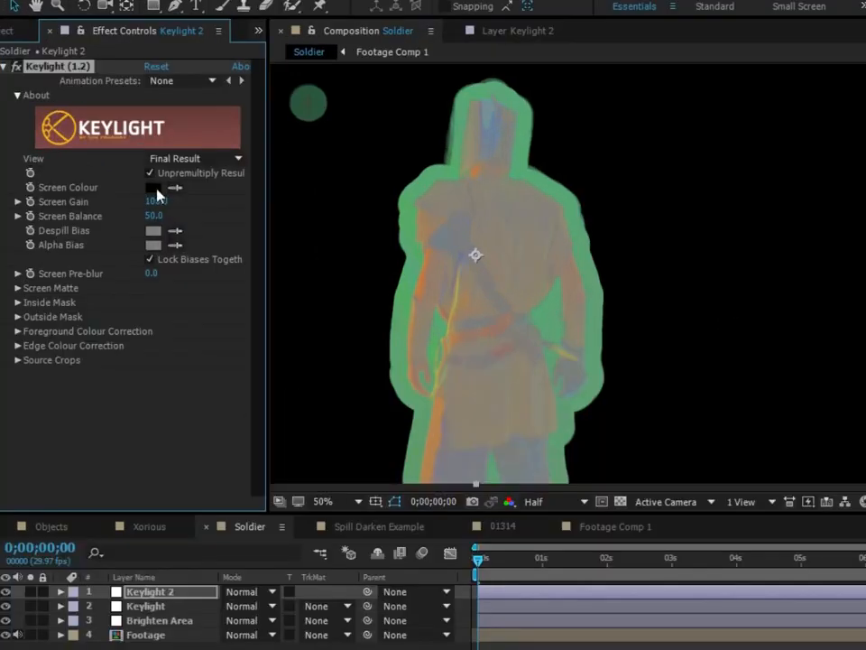
left_click(176, 187)
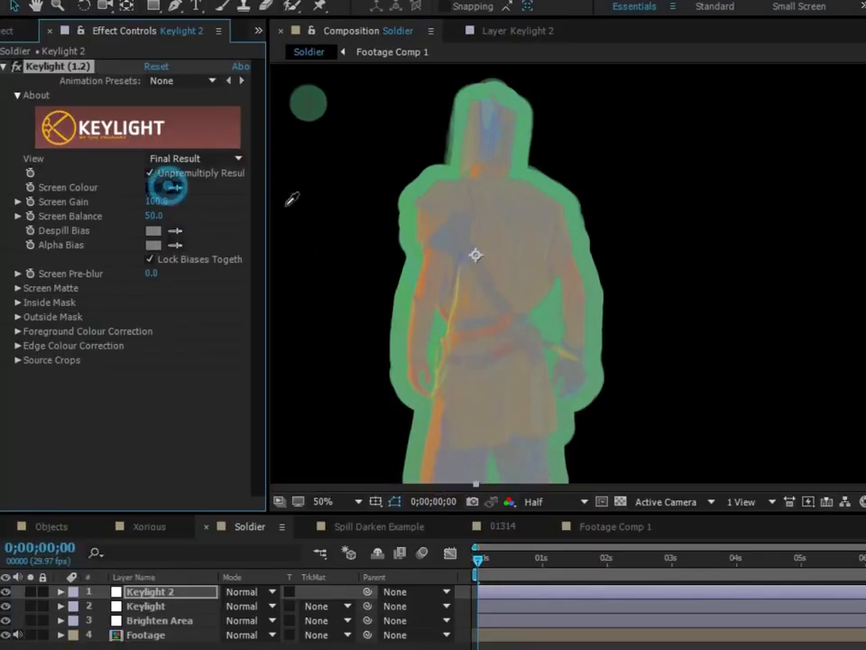
left_click(403, 224)
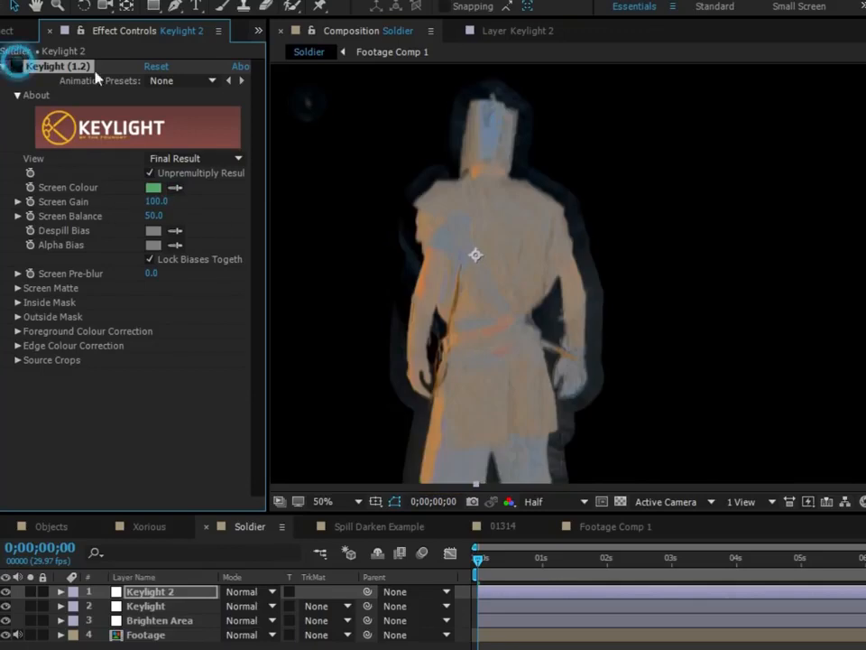
Step: Resample Keylight's Screen Colour from the green edge beside the gloved hand with the effect temporarily off, and re-enable the effect
scroll(443, 255, "up", 2)
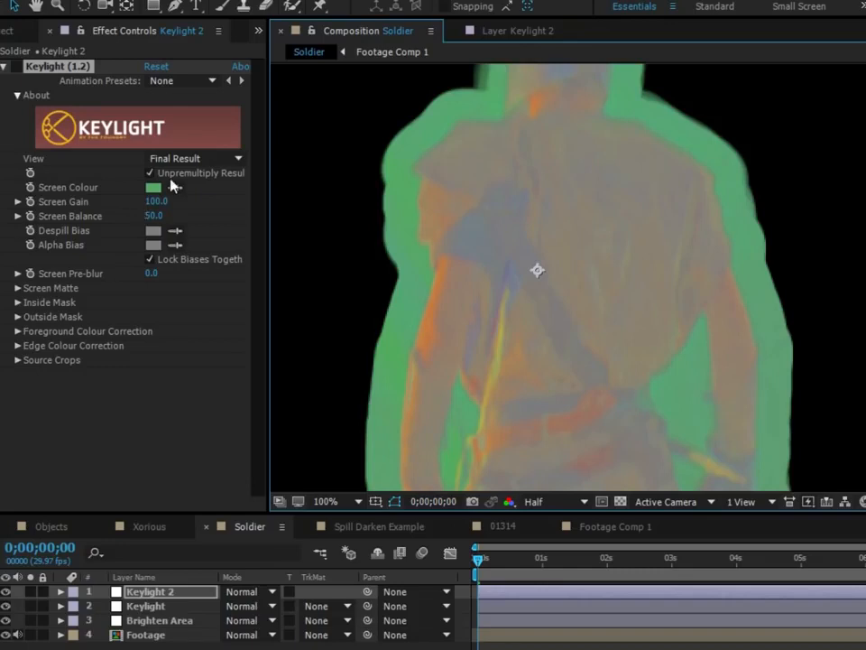
left_click(16, 65)
left_click_drag(655, 382, 608, 309)
key(".")
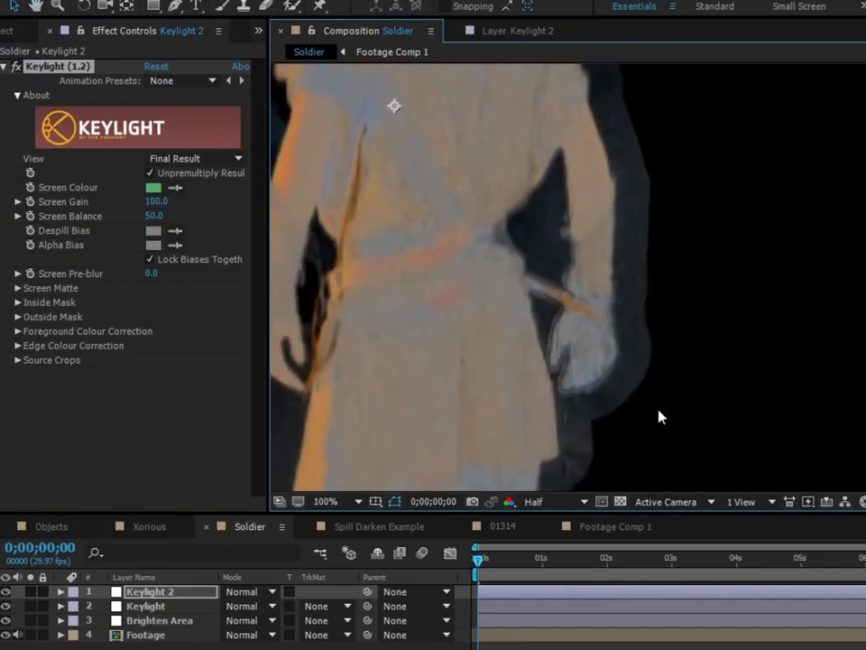
left_click(18, 70)
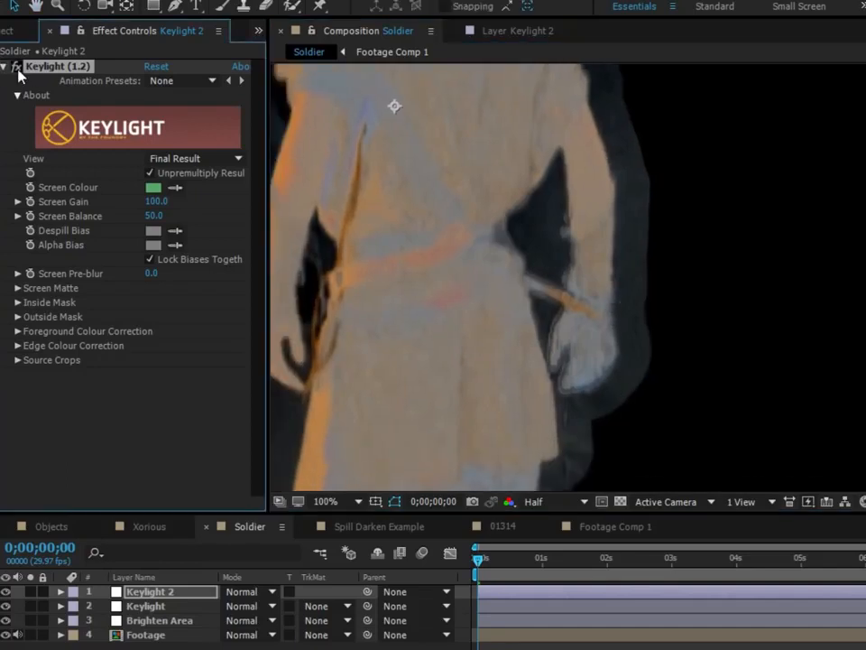
left_click(17, 67)
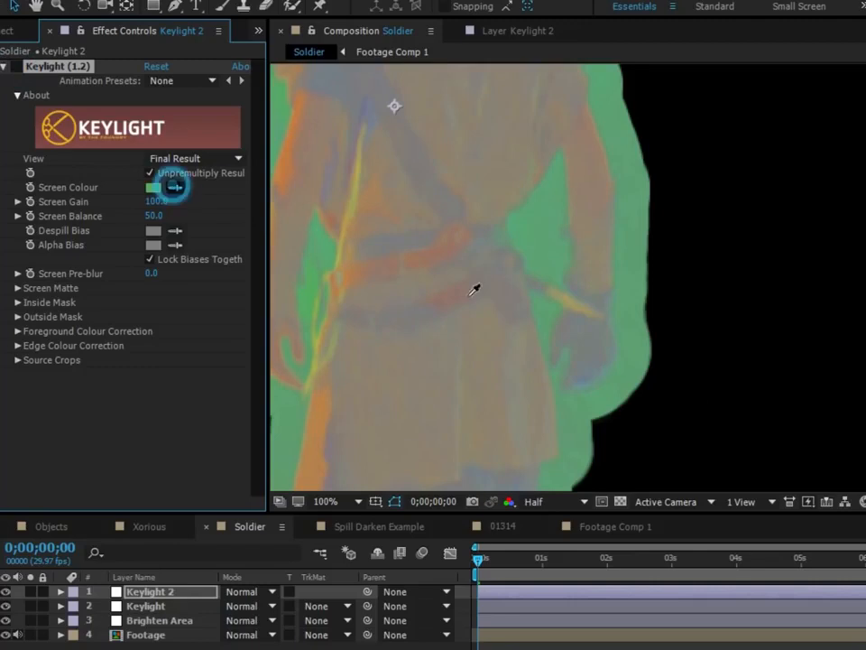
left_click(639, 365)
left_click(16, 67)
Step: Set Keylight's View to Intermediate Result and inspect the edges around the soldier's arms and waist
scroll(552, 341, "down", 1)
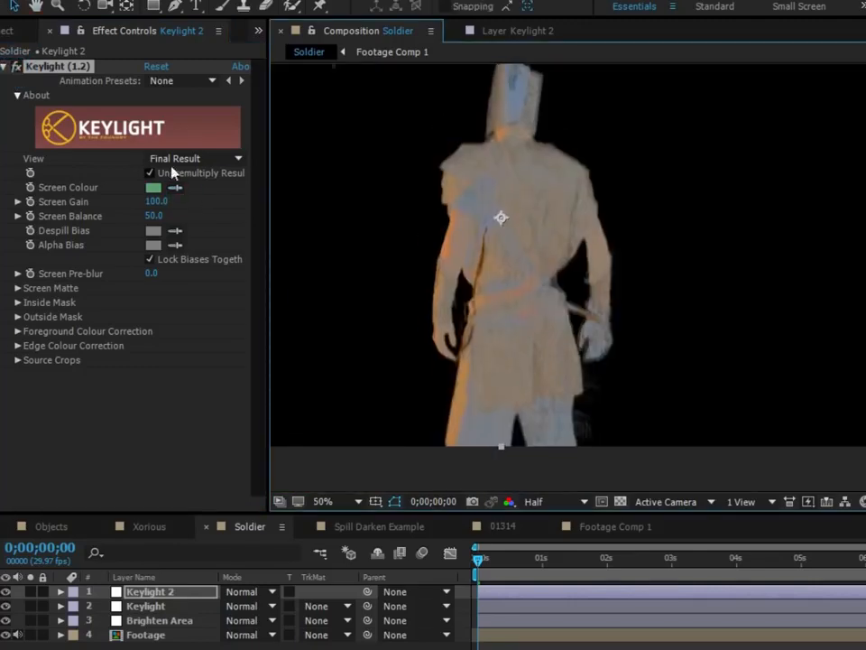
left_click(160, 160)
left_click(221, 344)
scroll(574, 370, "up", 1)
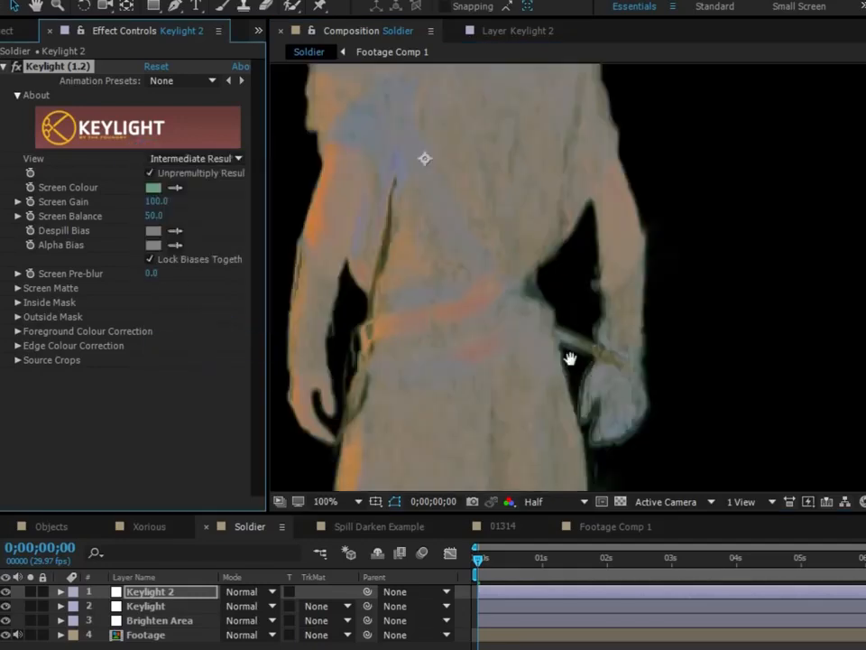
left_click_drag(561, 374, 600, 348)
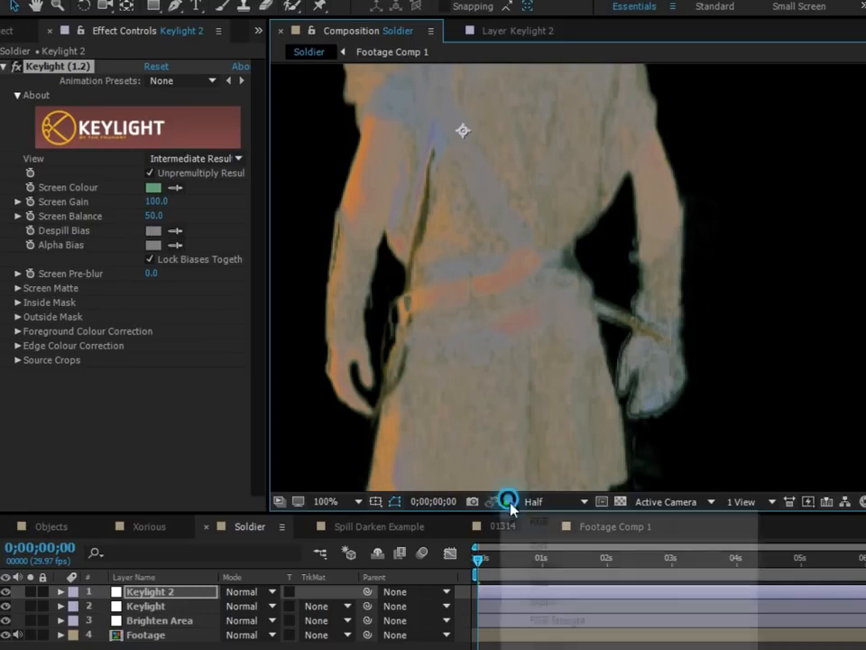
Step: Using the alpha channel view, refine Keylight's matte with Screen Gain 108, Screen Balance 31, Clip Black 16 and Clip White 68
left_click(509, 502)
left_click(17, 288)
left_click_drag(159, 316, 146, 315)
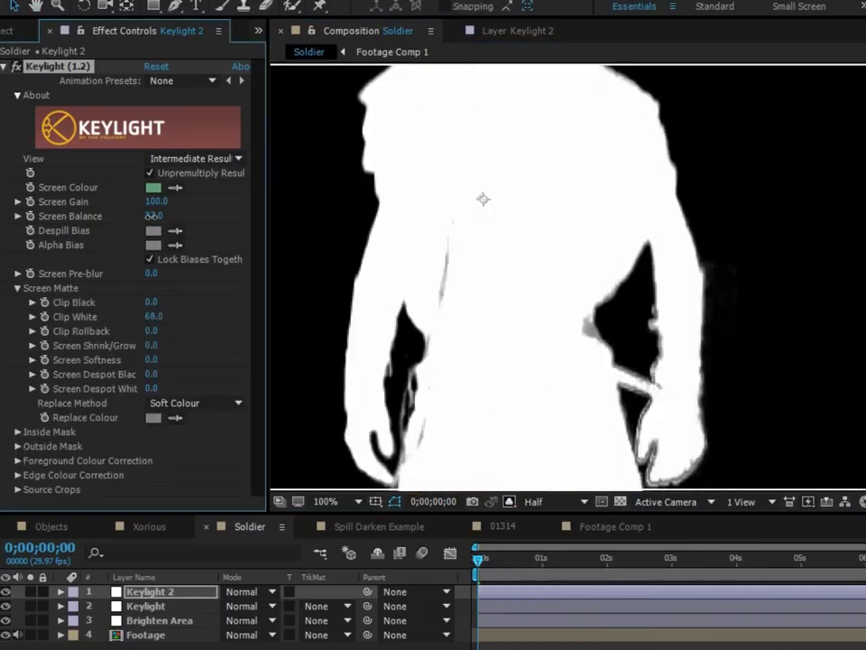
left_click_drag(153, 216, 179, 219)
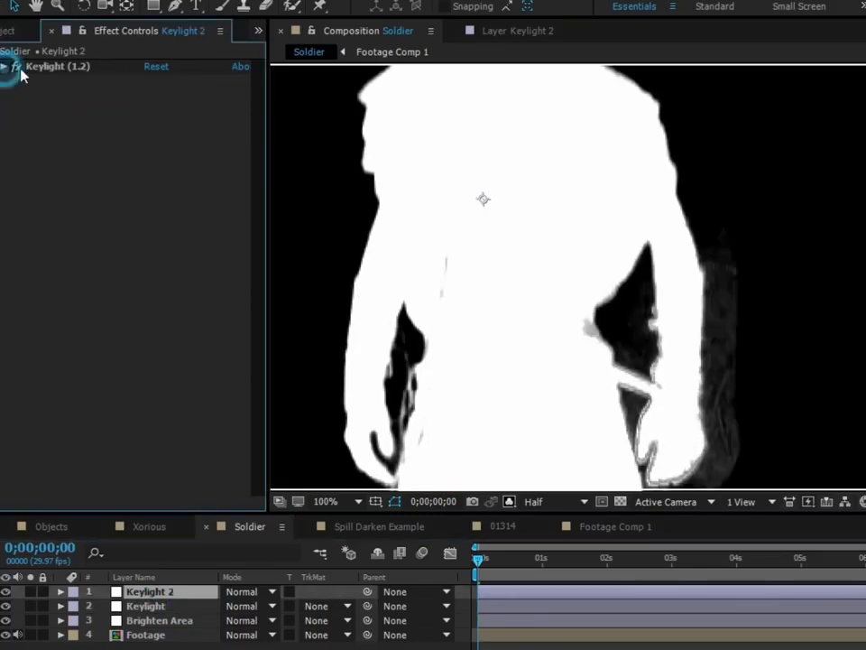
left_click(19, 71)
left_click(157, 202)
type("16.0")
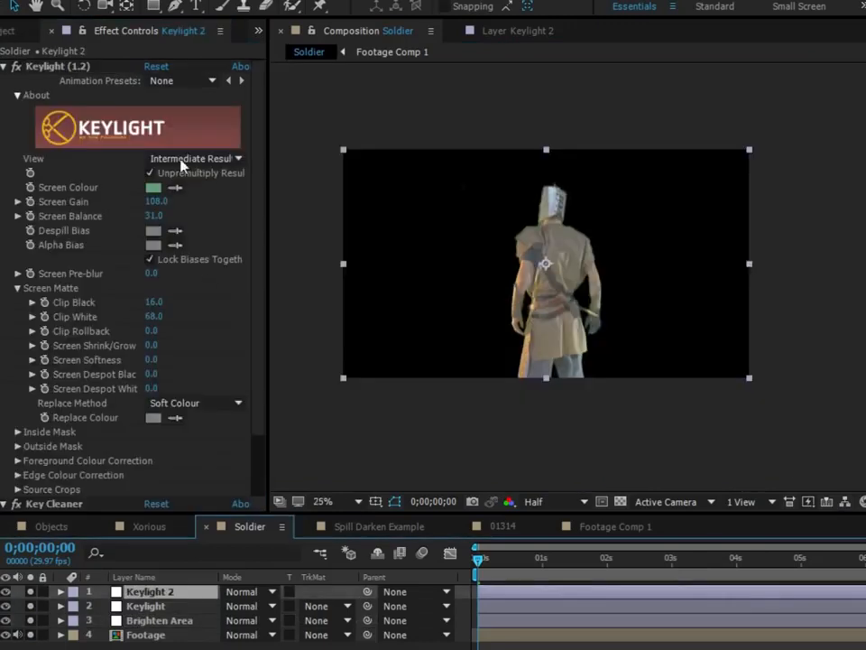
Step: Review the Keylight and Key Cleaner settings on Keylight 2, and check the keyed soldier with the Keylight layer's solo toggled
left_click(5, 66)
left_click(5, 66)
scroll(152, 279, "down", 3)
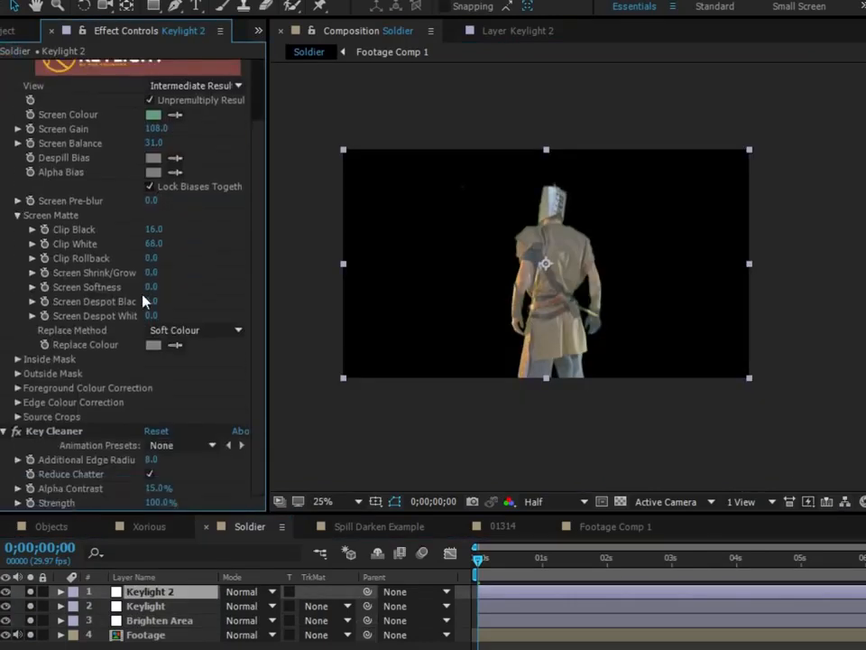
scroll(677, 281, "up", 2)
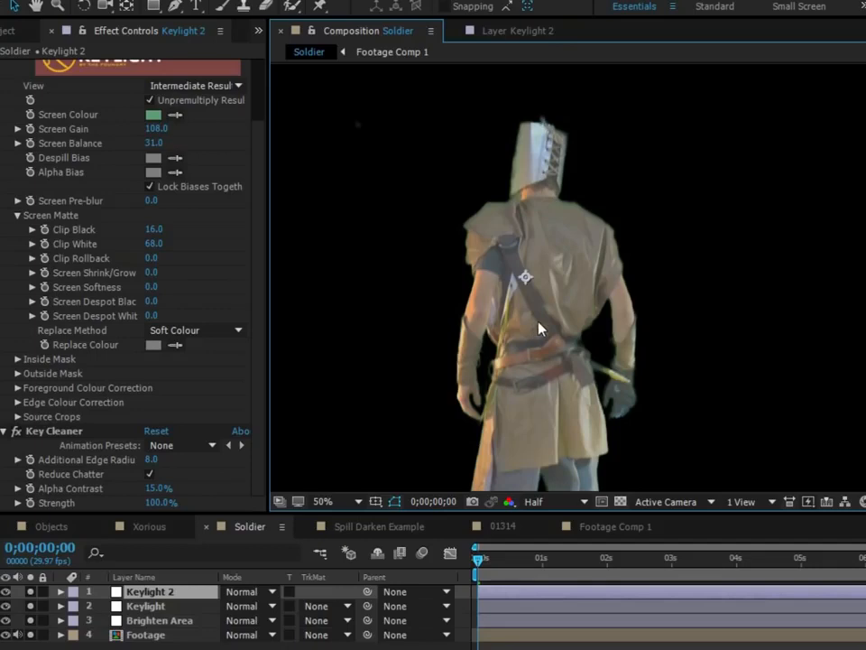
left_click(26, 608)
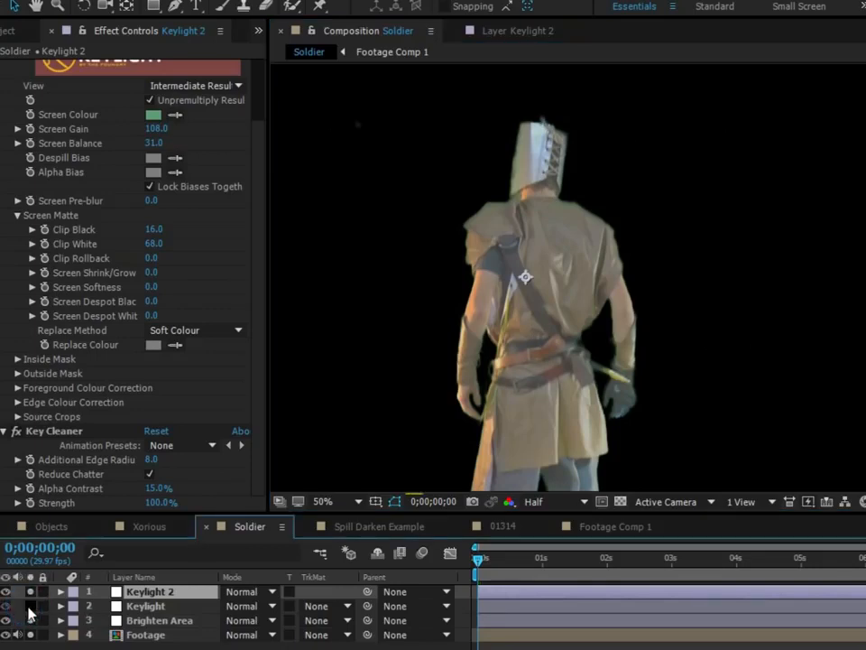
left_click(30, 609)
Step: Pre-compose the two Keylight layers, Brighten Area and Footage together, and rename the resulting layer Footage
left_click(155, 634, "shift")
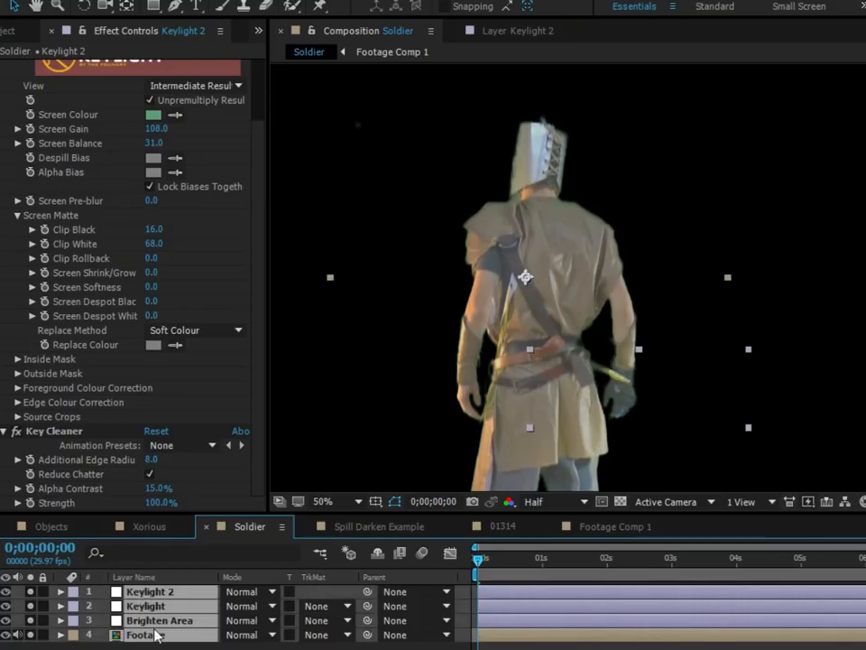
right_click(155, 634)
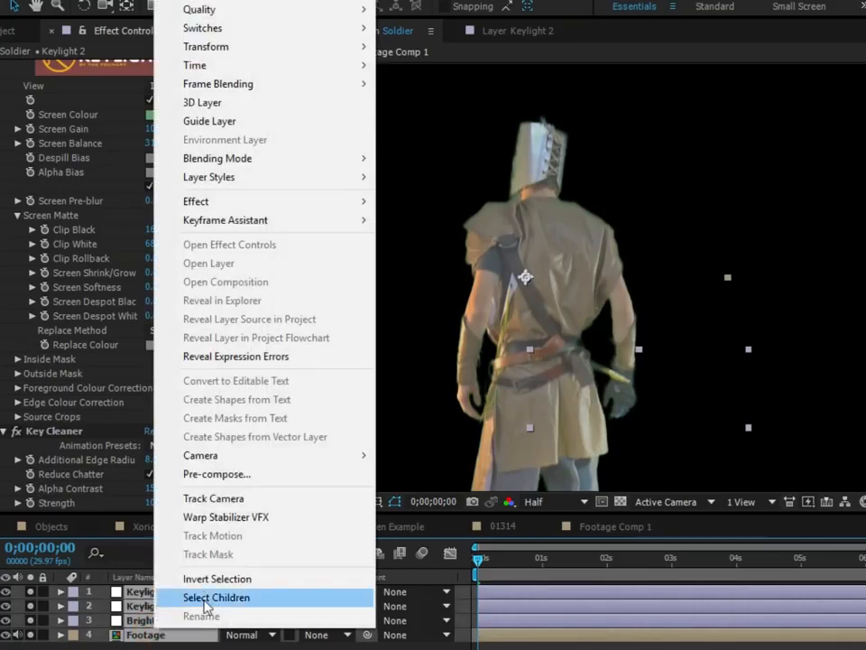
left_click(263, 478)
left_click(564, 476)
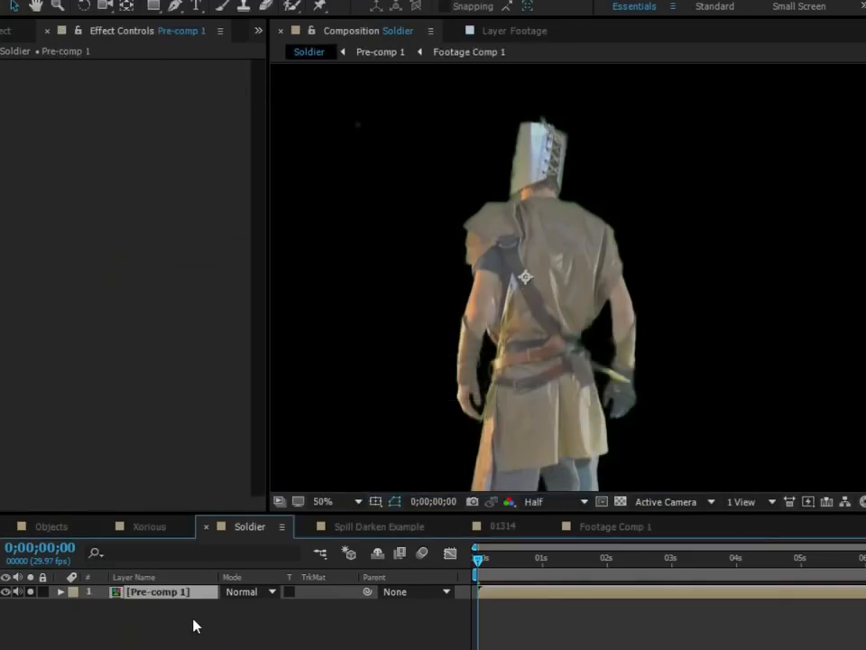
key("Return")
type("Footage")
key("Return")
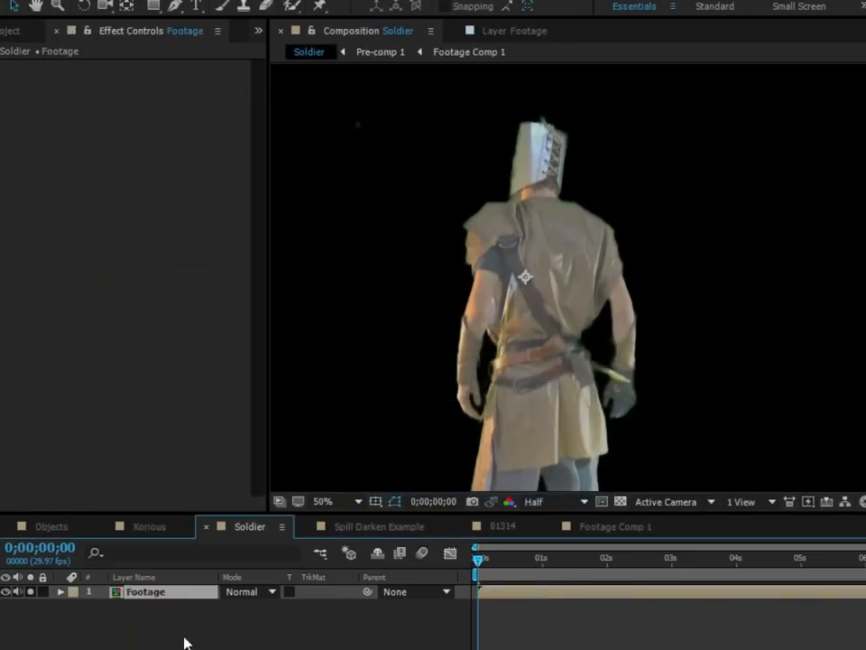
Step: Check the original Footage layer's effects inside the pre-comp, and duplicate the pre-composed Footage layer in the Soldier composition
double_click(159, 599)
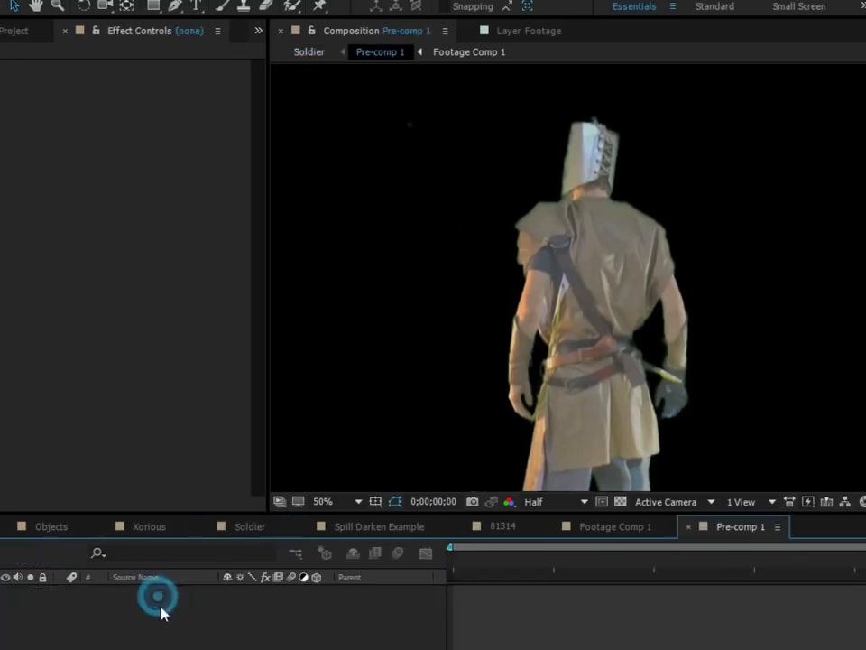
left_click(140, 636)
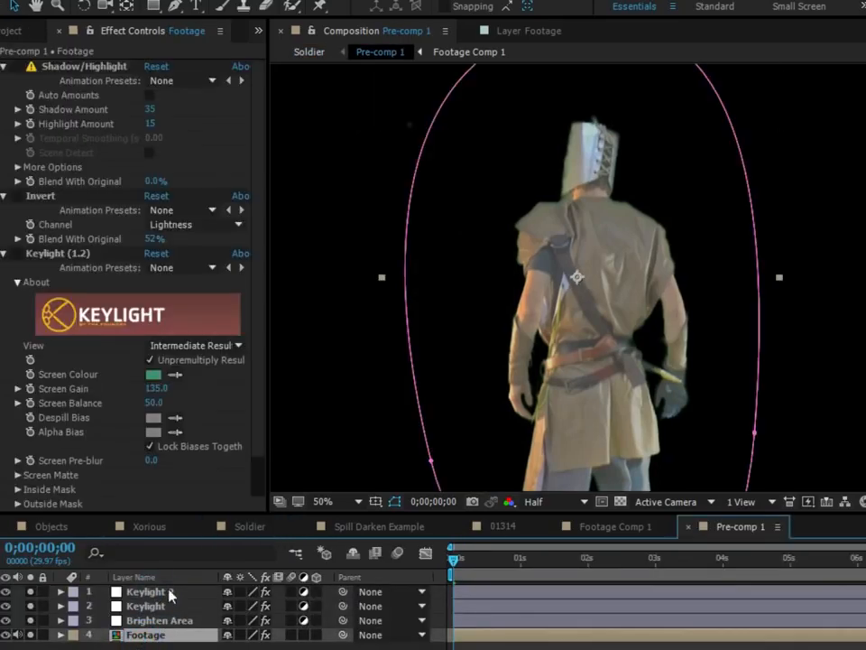
left_click(306, 52)
key("ctrl+d")
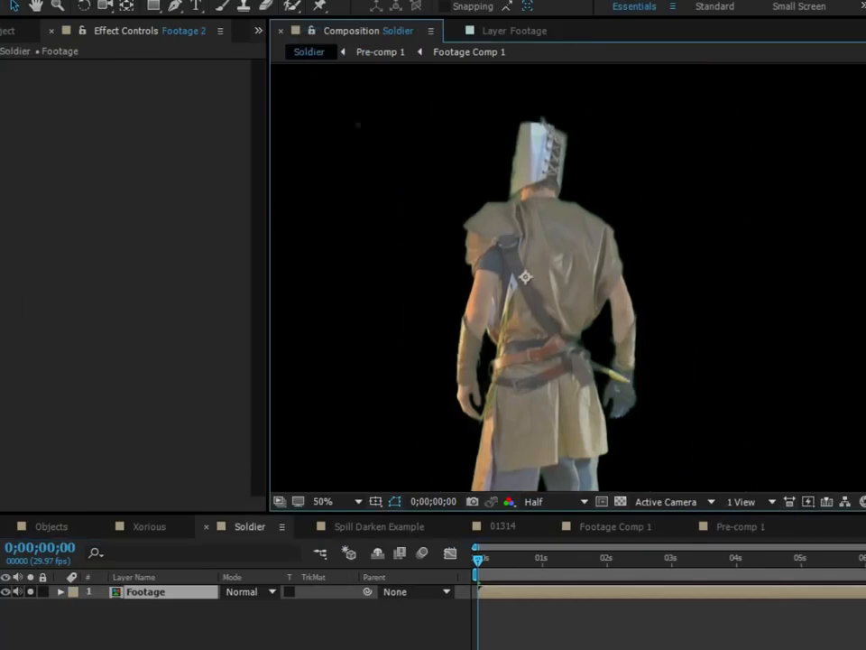
Step: Rename the unkeyed footage layer Original Footage and the keyed pre-comp layer Keyed Footage
key("Return")
type("Or")
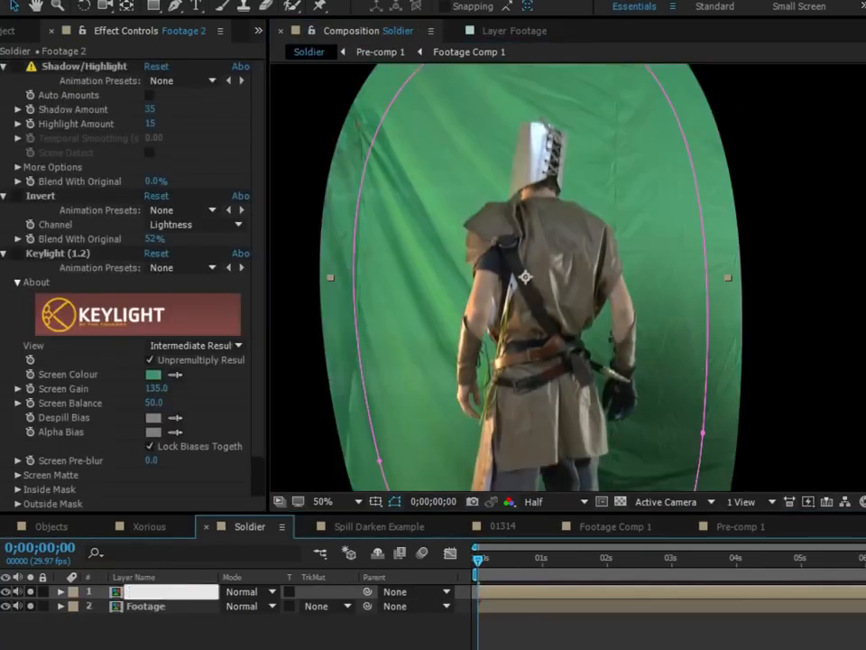
type("iginal Footage")
left_click(174, 606)
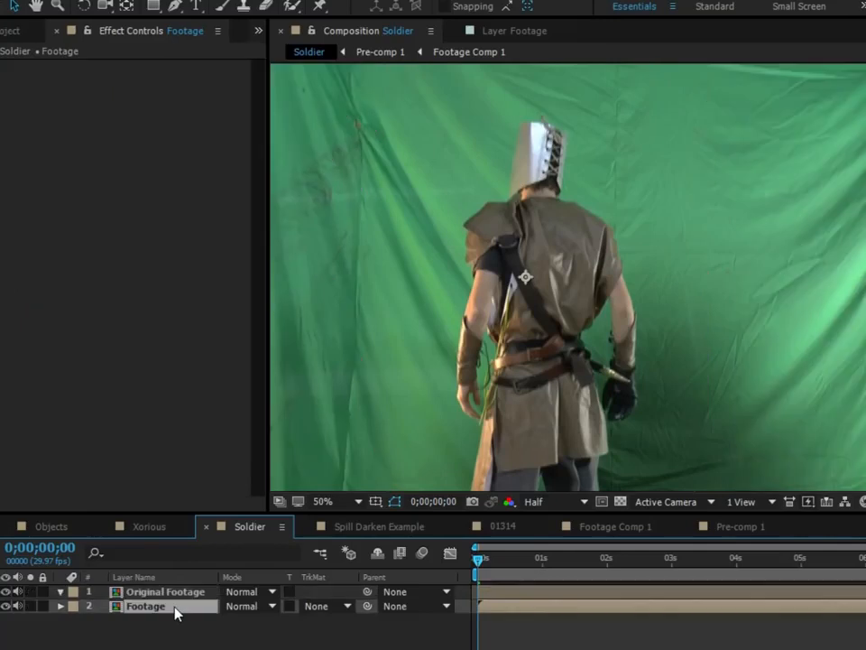
key("Return")
type("Keyed Footage")
key("Return")
Step: Compare the Original Footage and Keyed Footage layers by soloing each one, and turn the solos off again
left_click(31, 592)
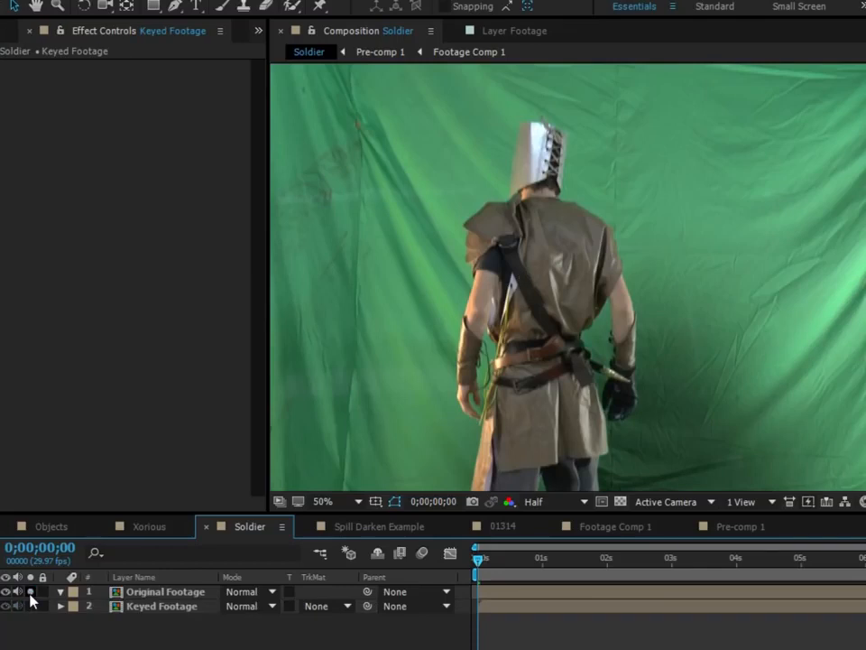
left_click(31, 592)
left_click(31, 607)
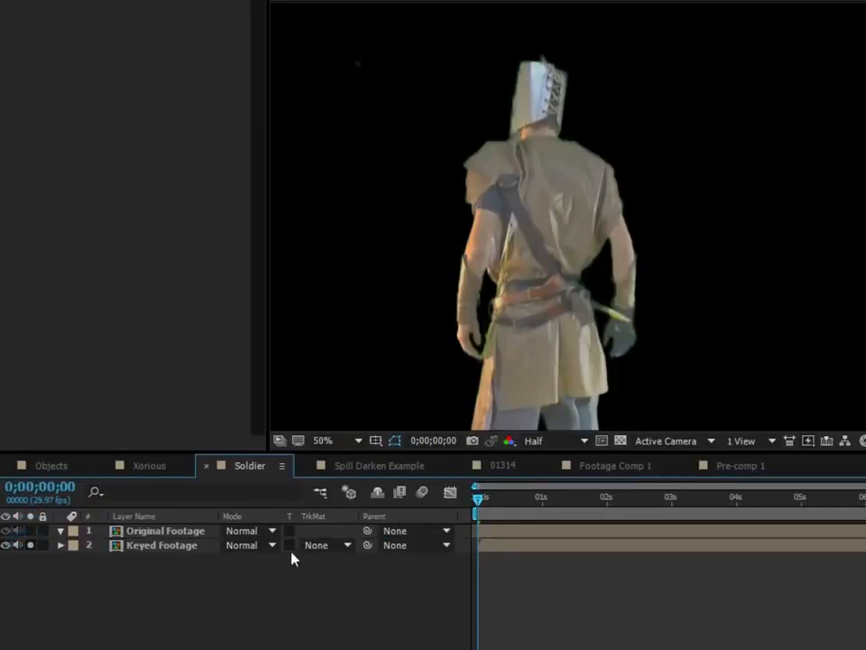
left_click(99, 547)
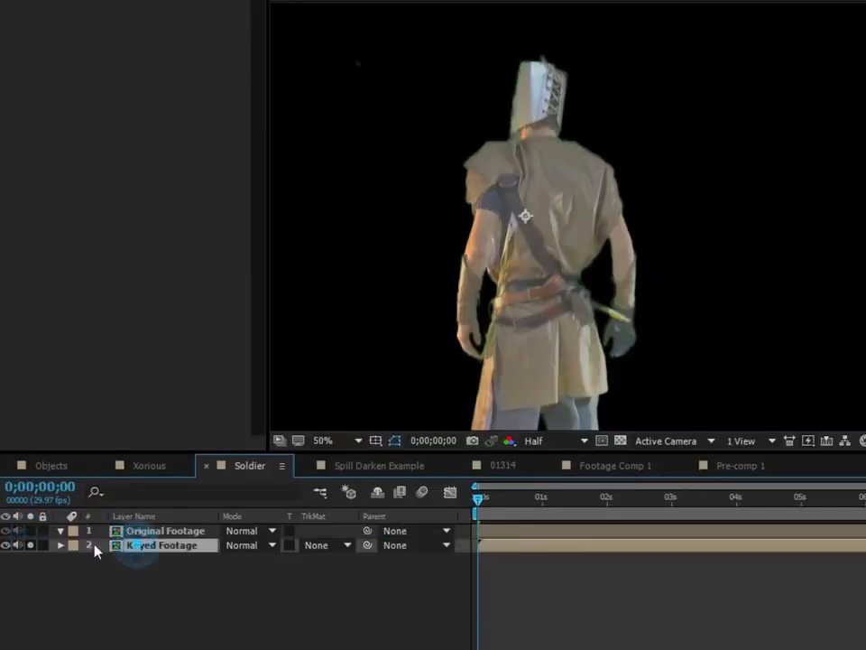
left_click(27, 546)
Step: Place Original Footage beneath Keyed Footage and set its track matte to Alpha Matte "Keyed Footage"
left_click_drag(170, 530, 168, 567)
left_click(280, 637)
left_click(281, 637)
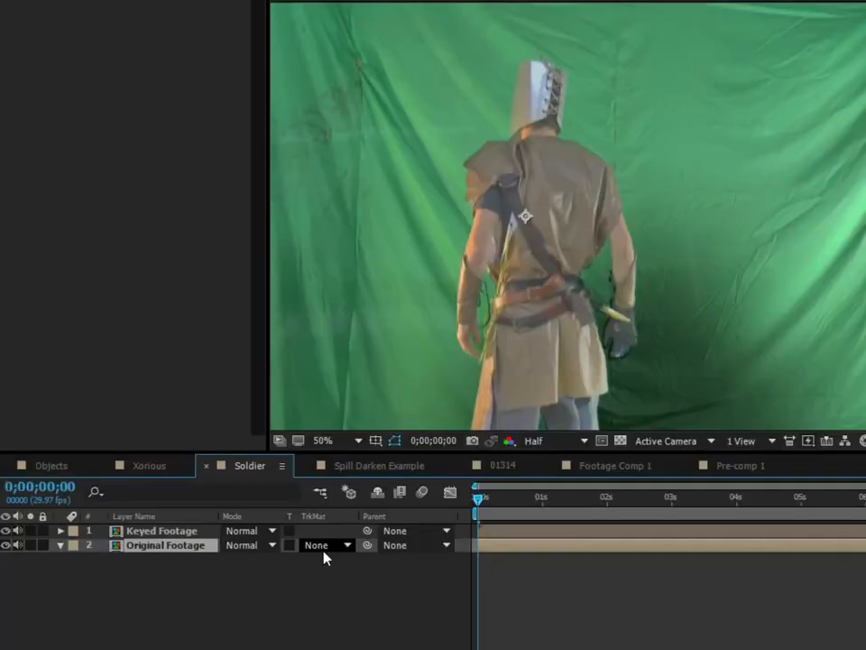
left_click(323, 464)
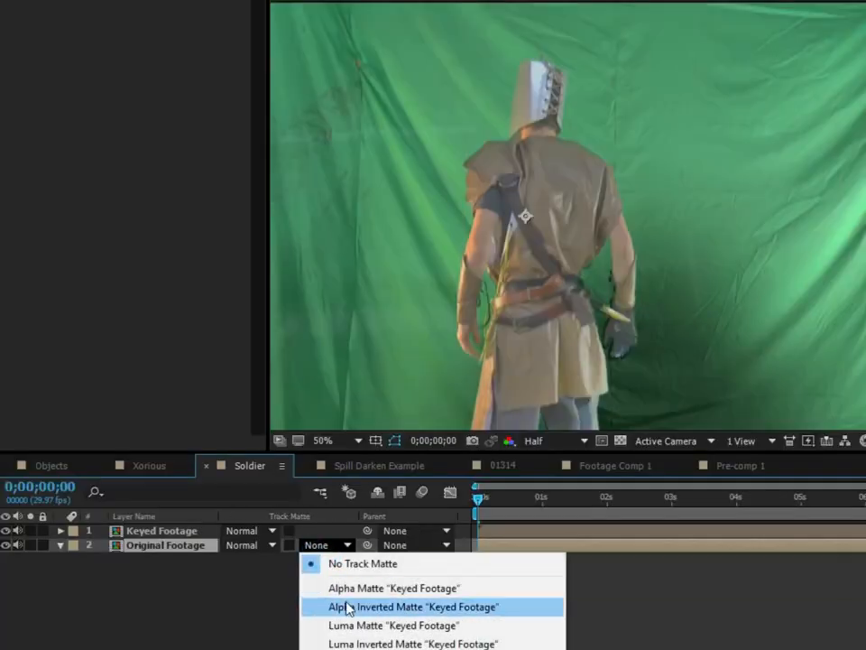
left_click(336, 587)
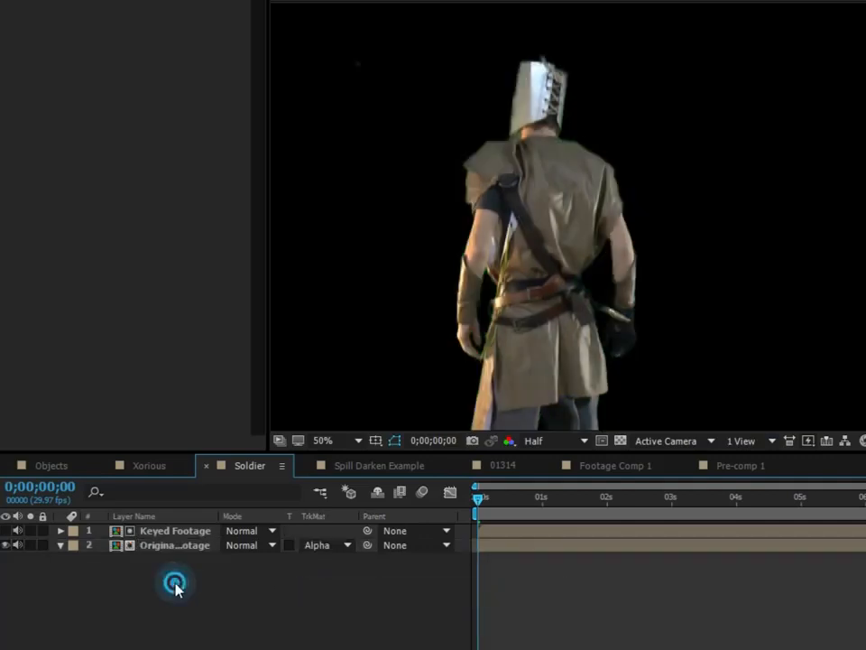
left_click(162, 549)
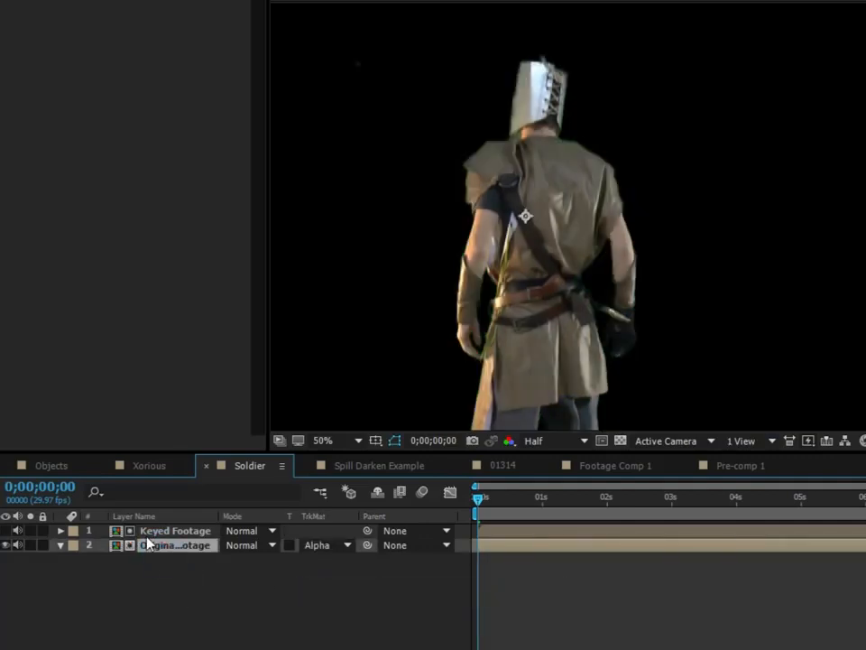
left_click(148, 536)
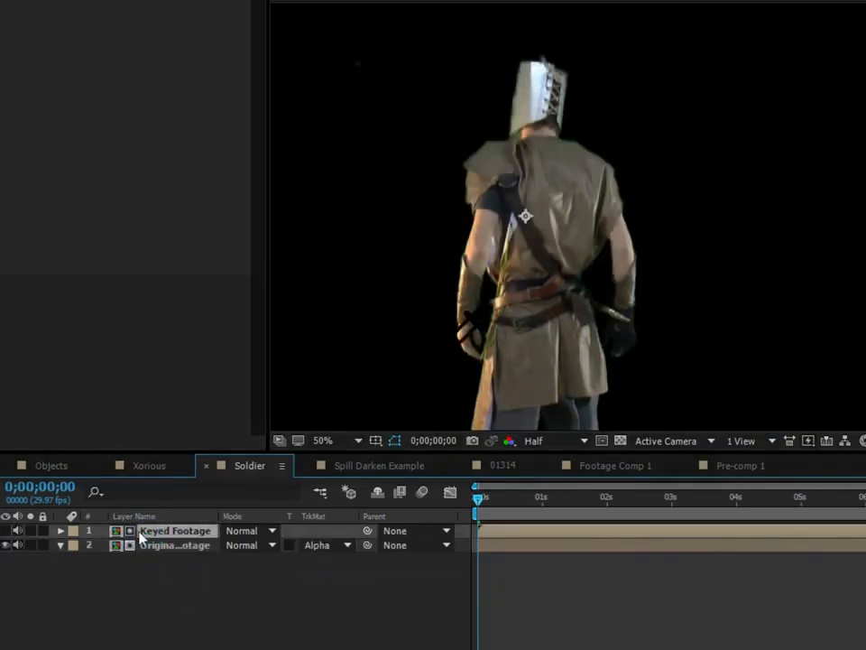
left_click(170, 547)
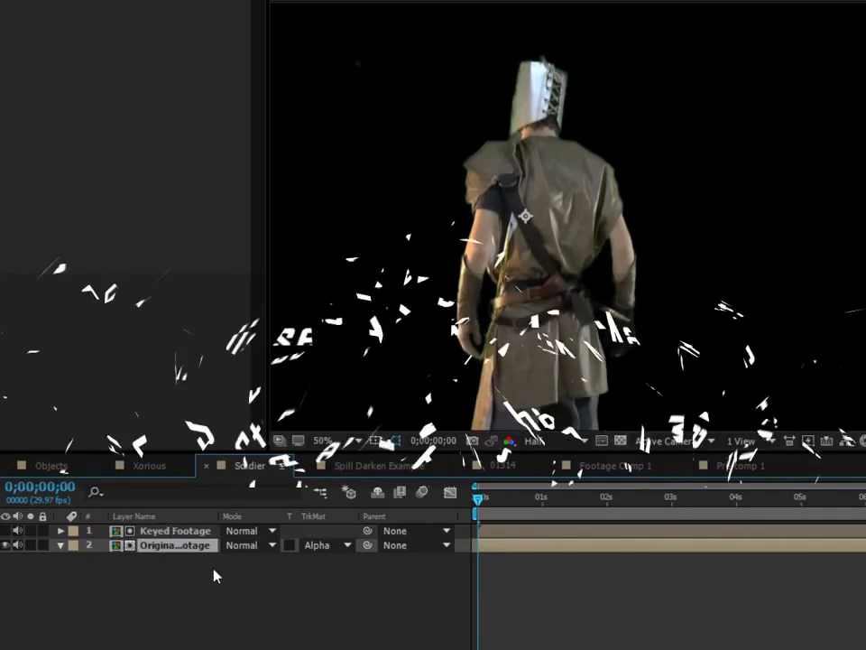
left_click(196, 572)
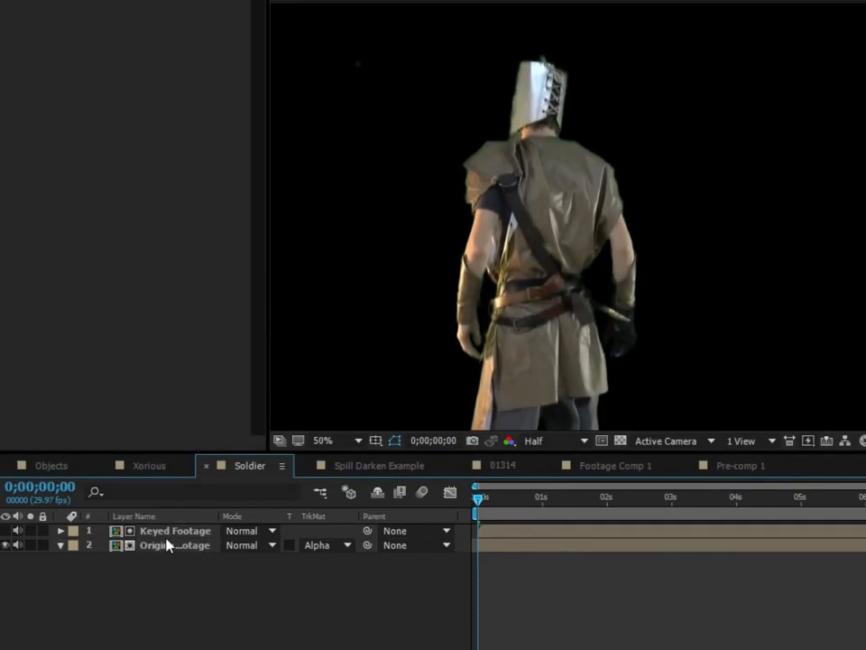
left_click(166, 547)
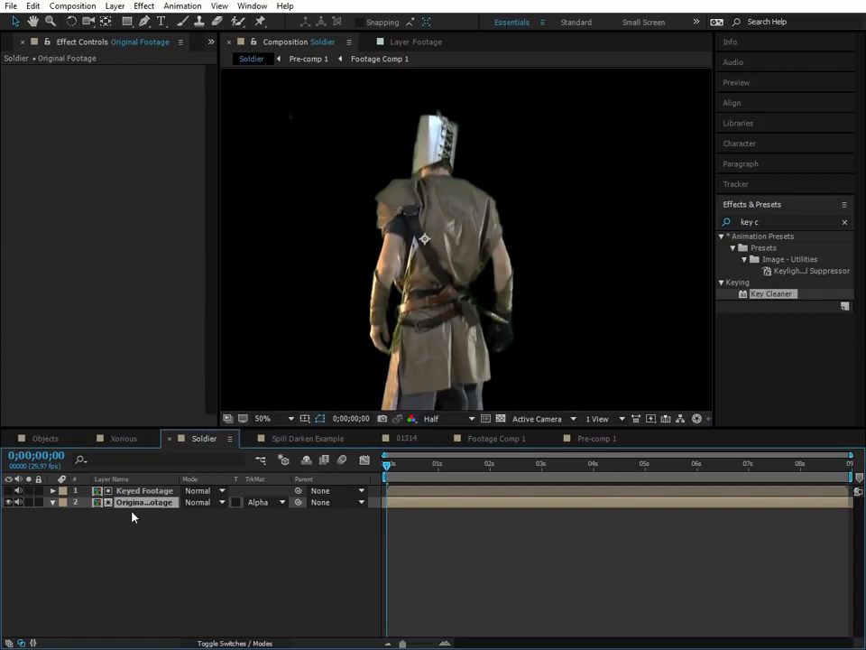
Step: Check the layers inside Pre-comp 1, toggling the solo of Keylight 2 and Brighten Area
left_click(111, 557)
left_click(131, 545)
left_click(102, 557)
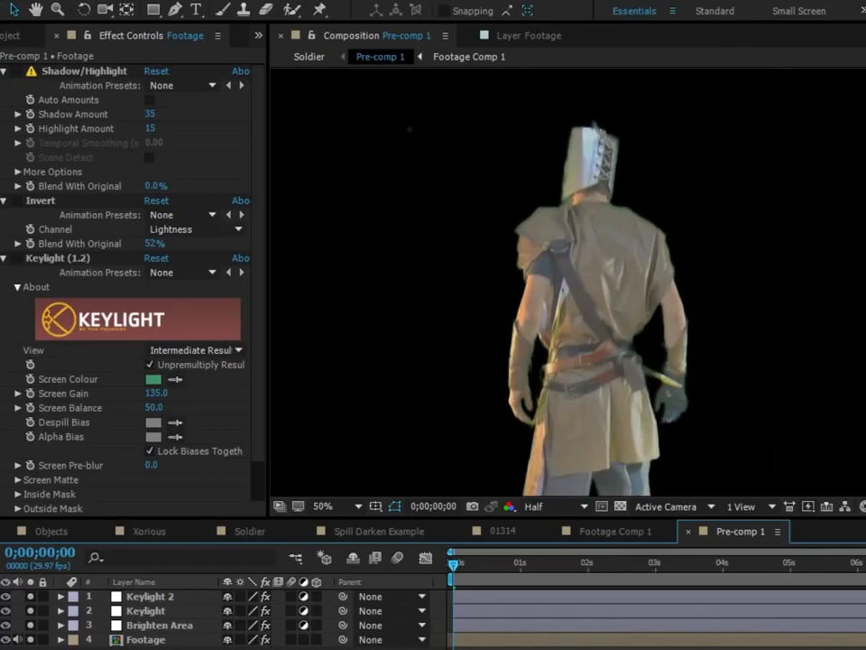
left_click(32, 597)
left_click(31, 626)
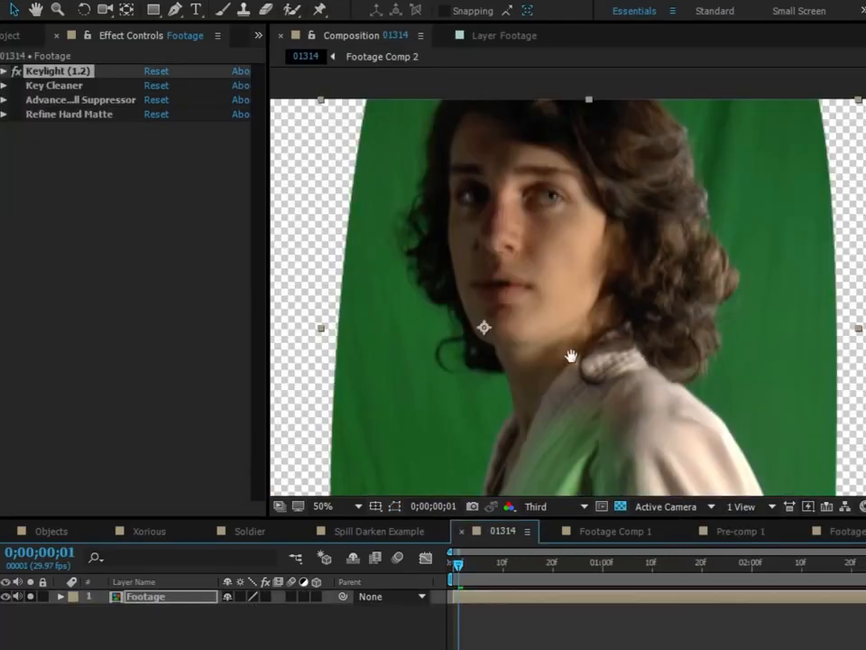
Step: In composition 01314, enable the Footage layer's effects and move its Keylight effect onto a new adjustment layer above it
left_click_drag(567, 373, 581, 294)
key("v")
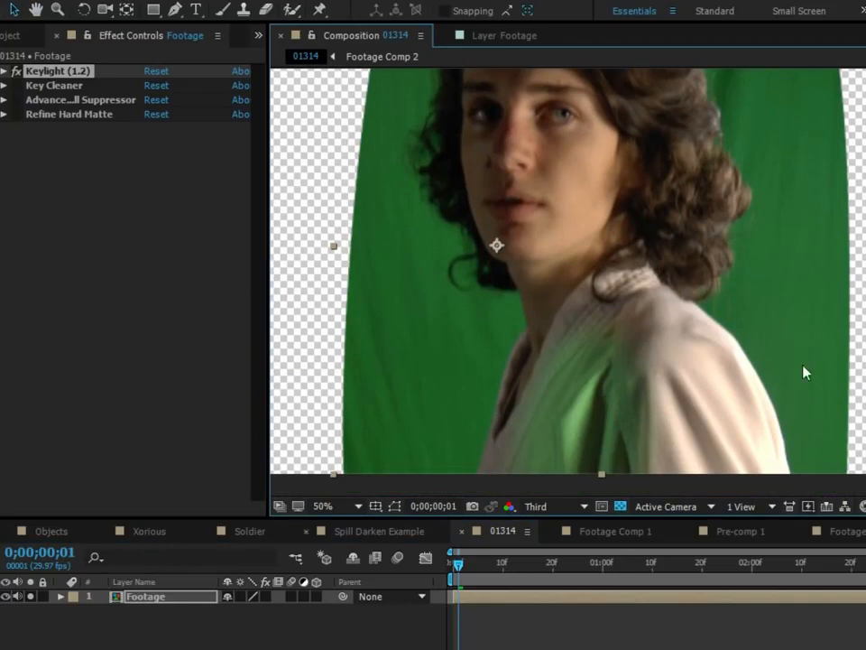
left_click_drag(527, 322, 456, 278)
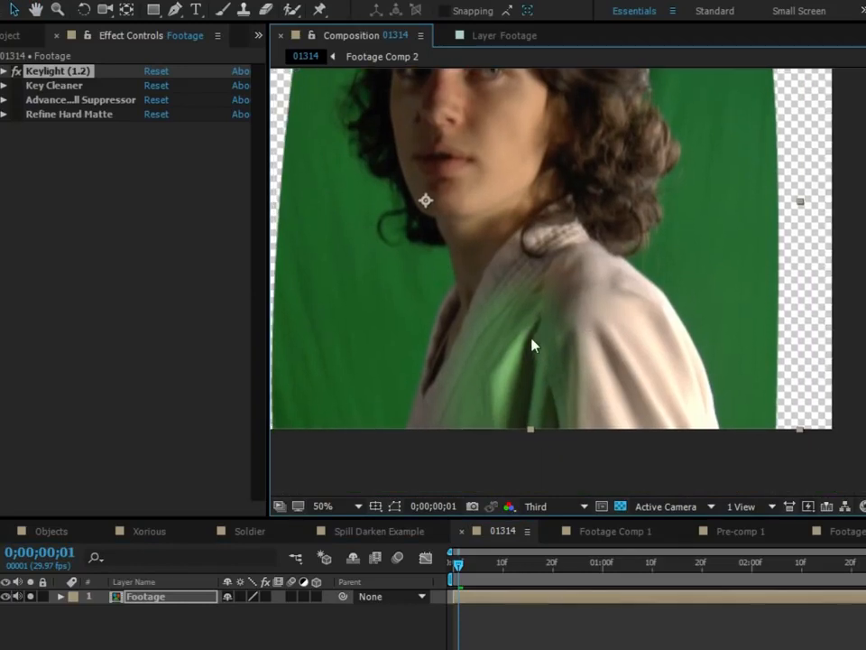
left_click_drag(367, 250, 380, 271)
left_click(265, 596)
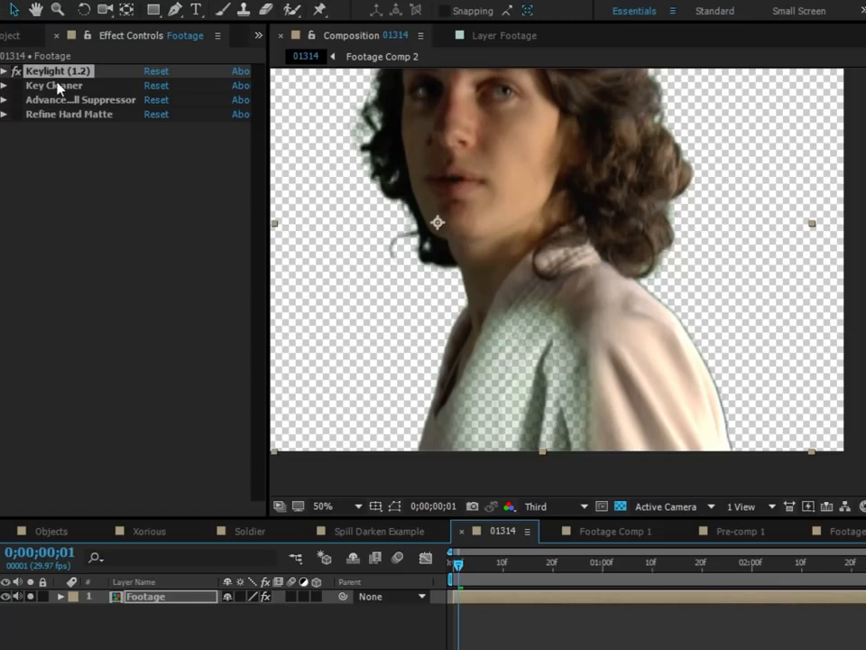
key("Delete")
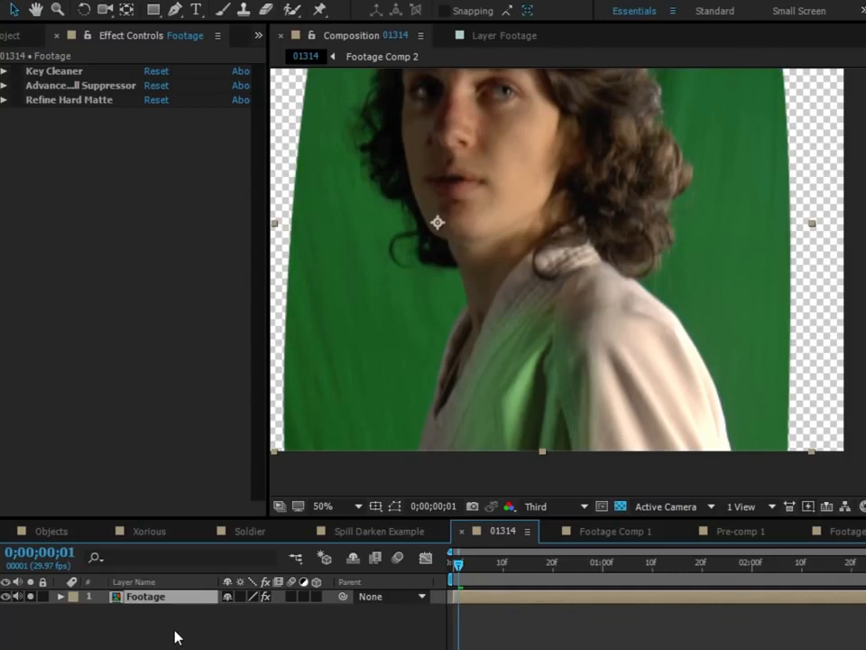
key("ctrl+alt+y")
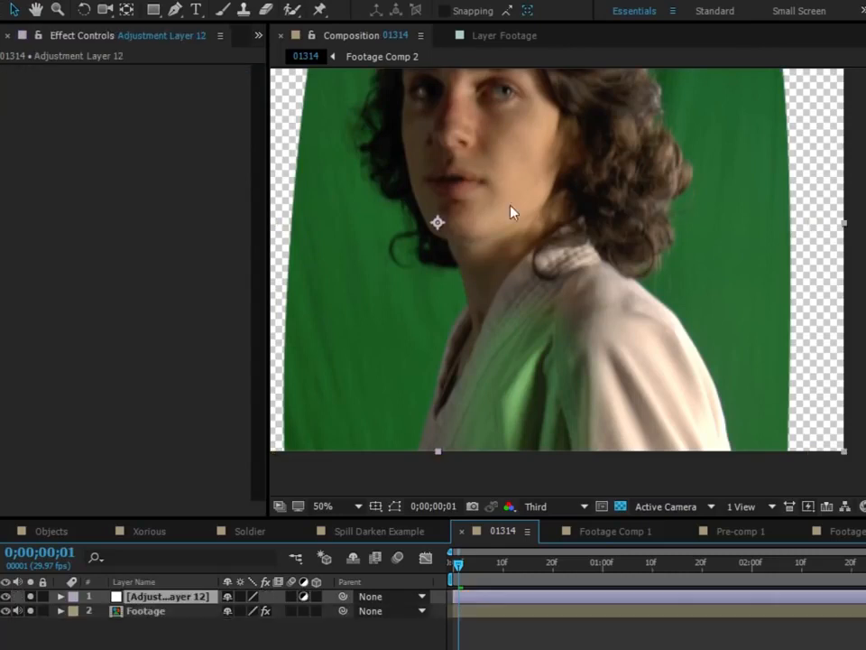
key("ctrl+alt+shift+e")
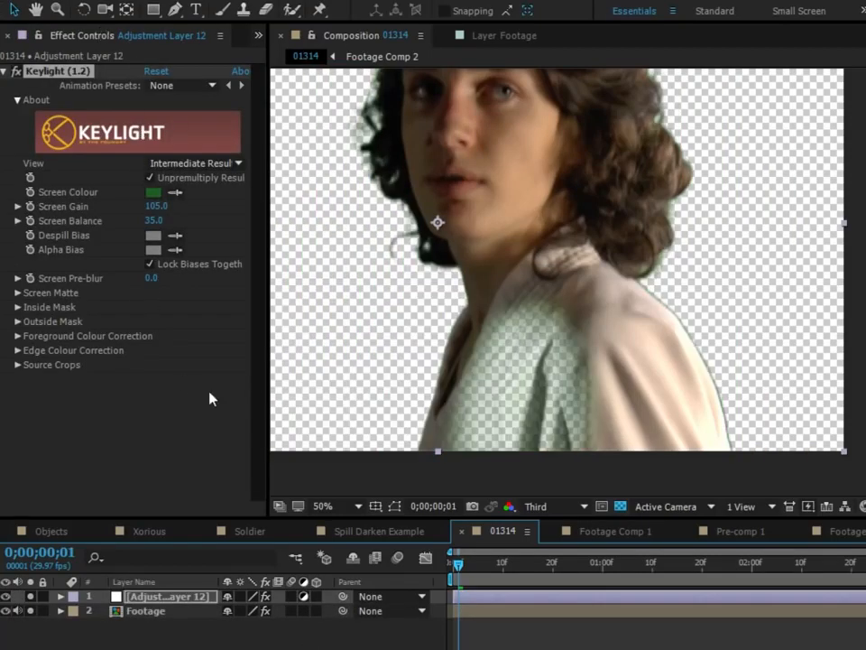
Step: Draw a closed Pen mask on the adjustment layer around the green-tinted, transparent part of the shirt
left_click(176, 9)
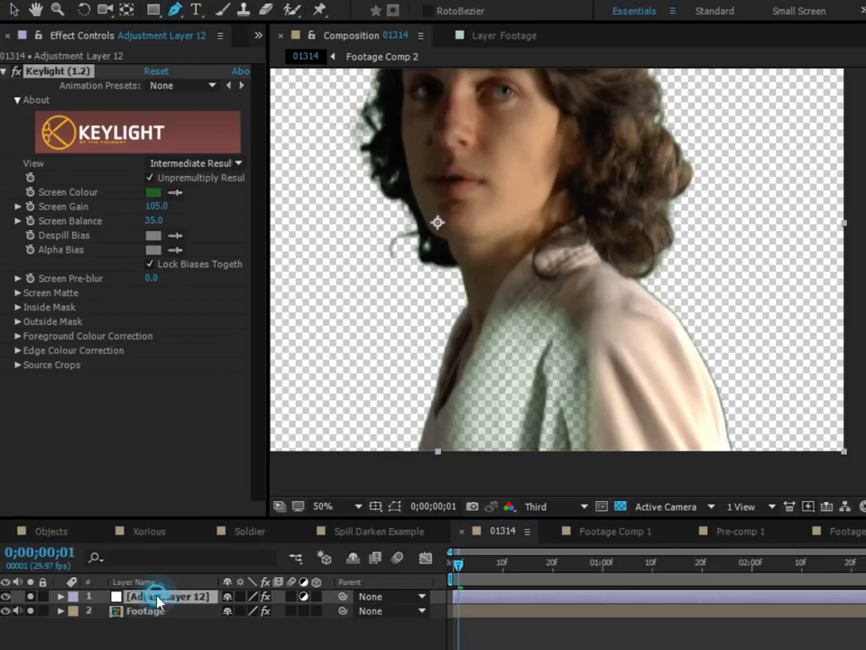
left_click(427, 459)
left_click(436, 418)
left_click(465, 329)
left_click(513, 282)
left_click(574, 282)
left_click(617, 323)
left_click(632, 452)
left_click(635, 488)
left_click_drag(635, 423, 653, 340)
left_click(497, 429)
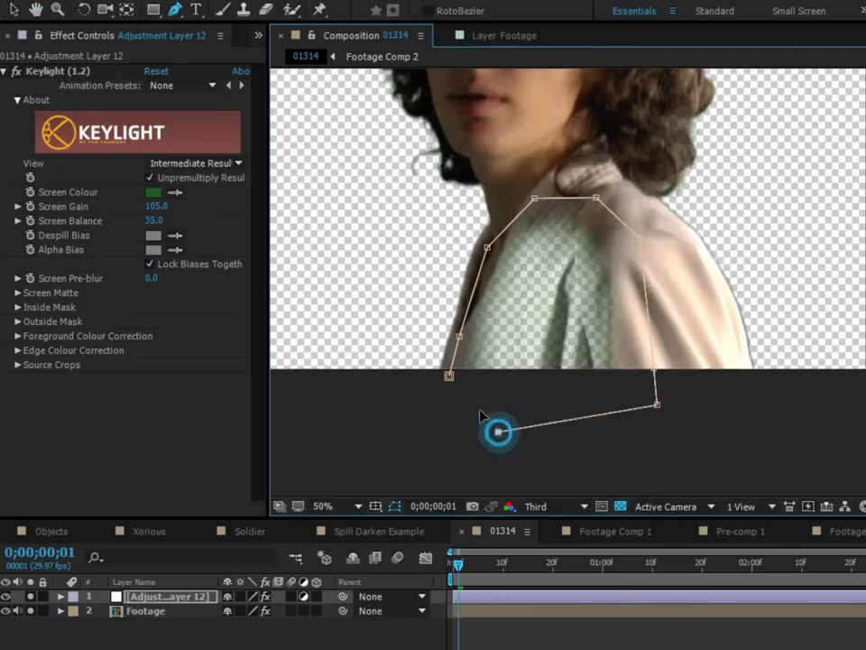
left_click(448, 376)
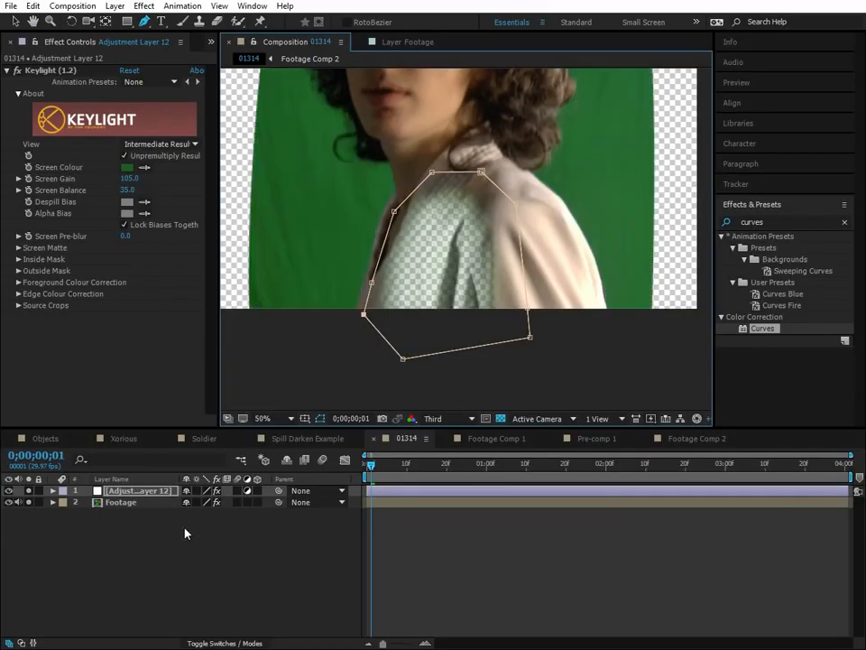
Step: Set Mask 1 of the adjustment layer to Subtract mode
key("m")
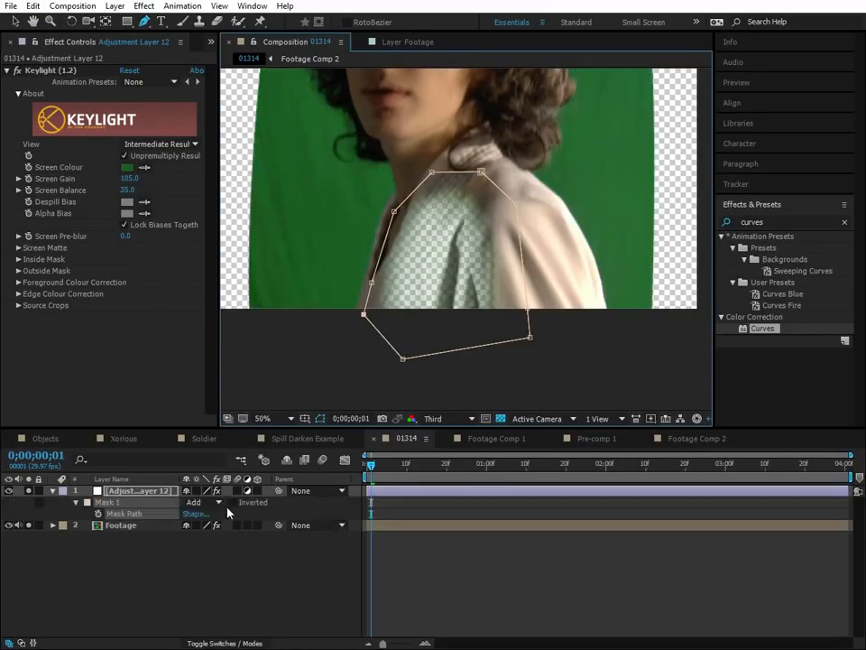
left_click(193, 503)
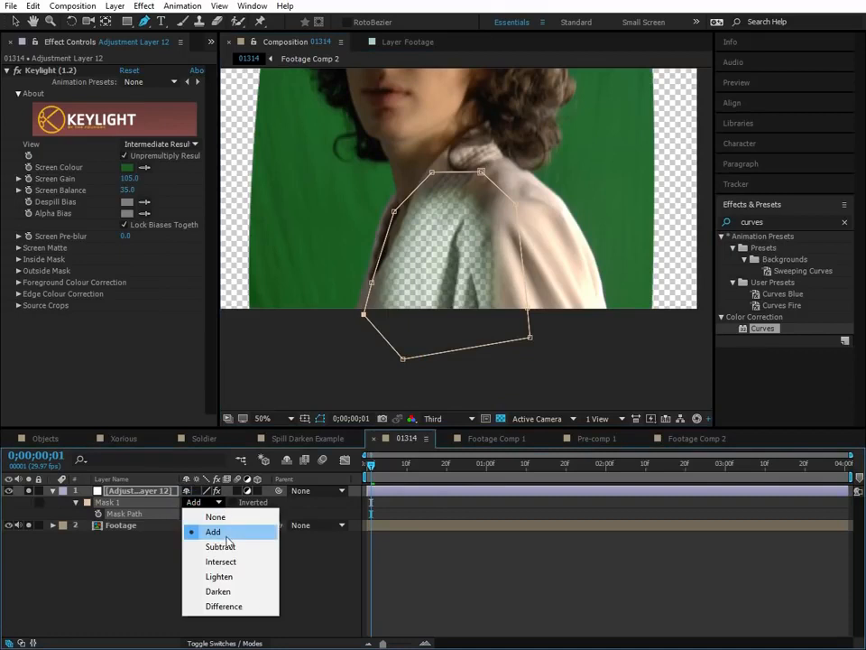
left_click(226, 546)
left_click(149, 575)
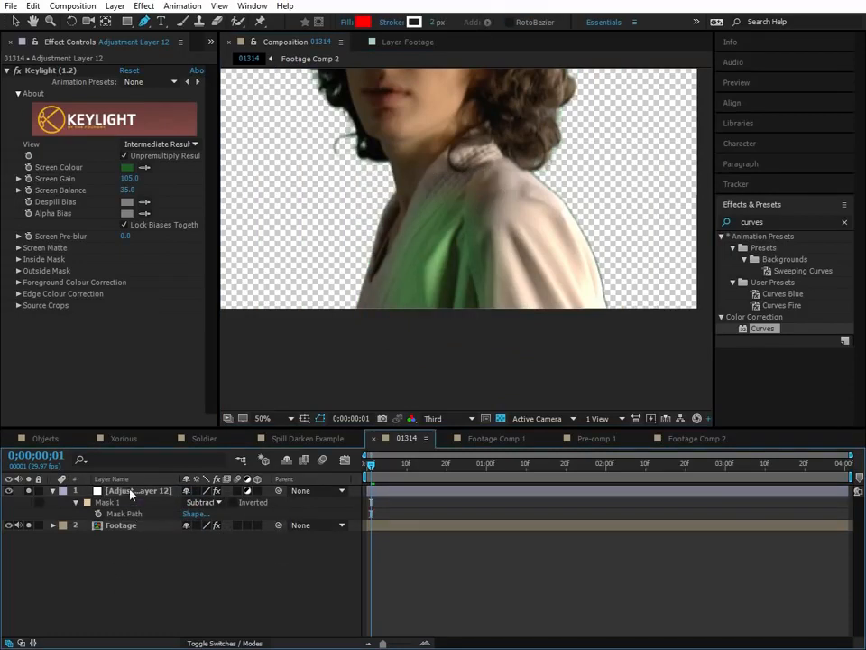
Step: Rename the adjustment layer Keylight and select its Mask 1
left_click(129, 490)
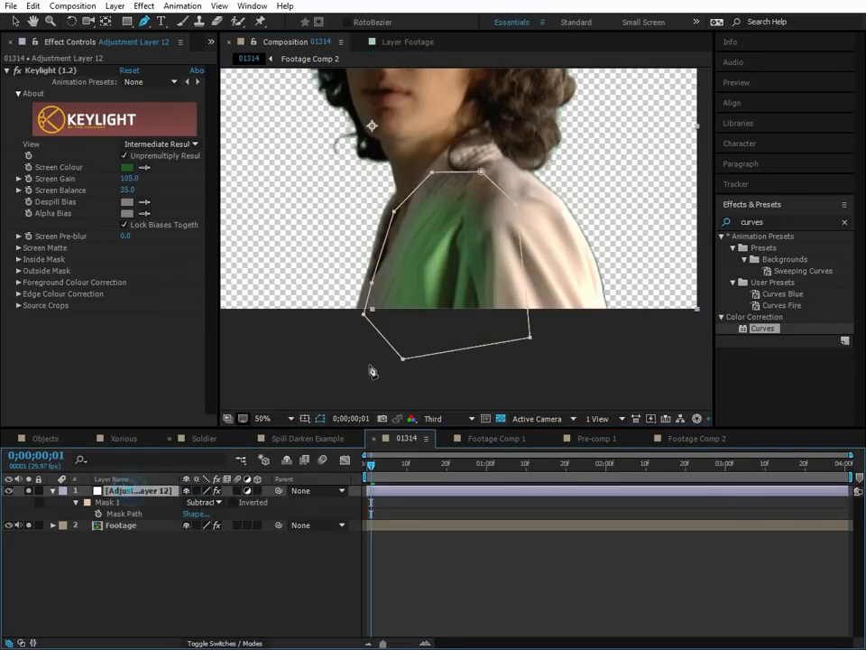
left_click(41, 73)
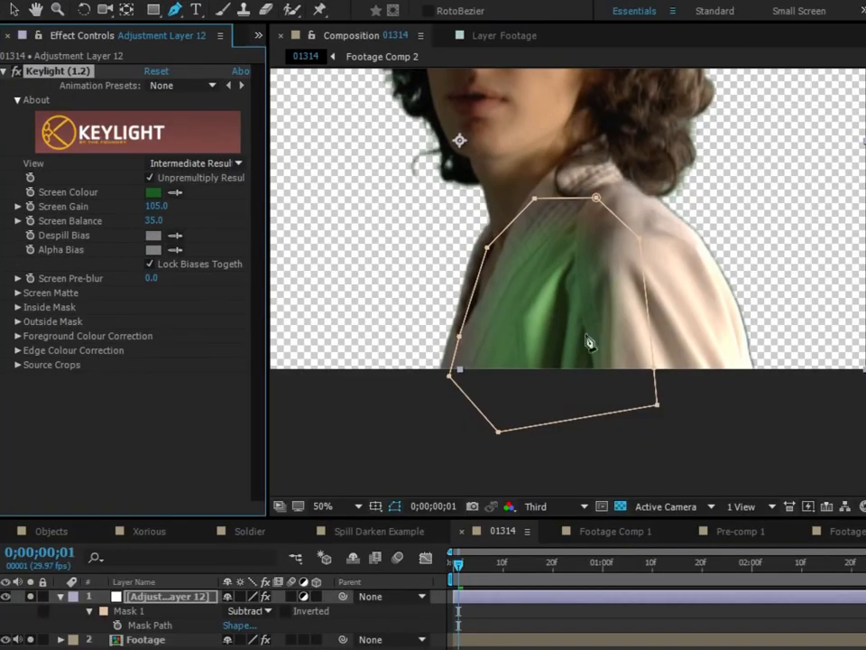
left_click(167, 597)
key("Return")
type("Keylight")
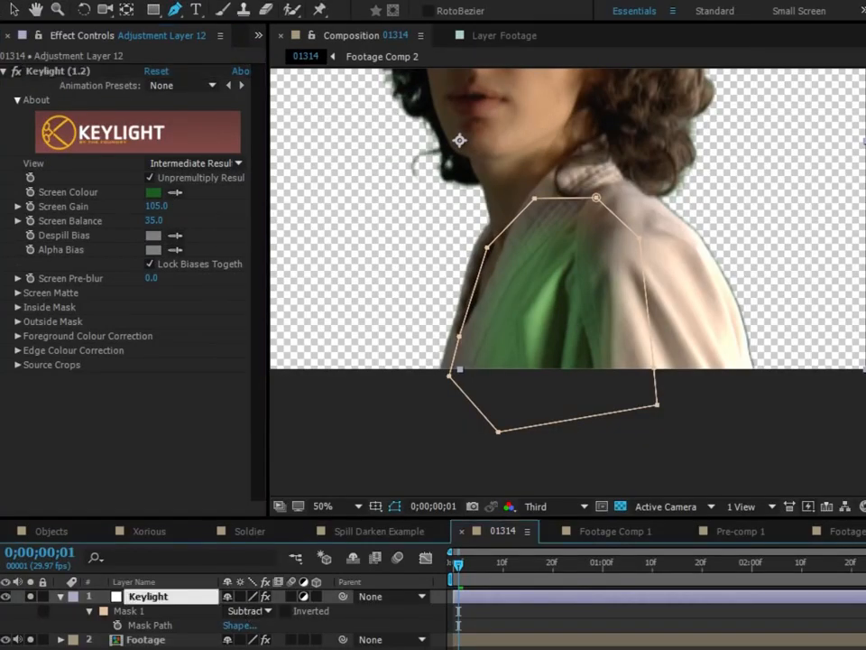
left_click(167, 612)
left_click(167, 611)
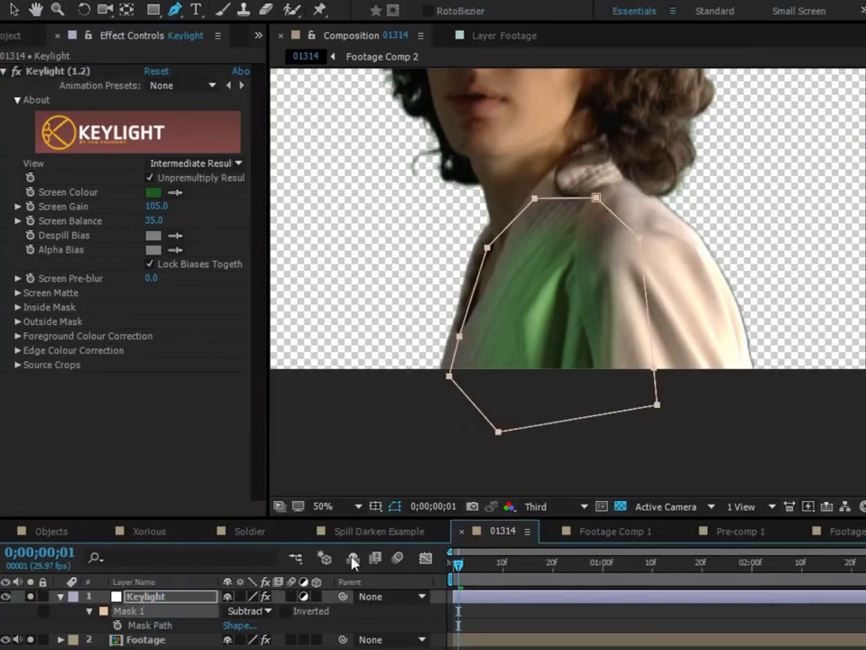
Step: Inspect the area cut out by the mask with the Keylight layer's adjustment switch off, and turn the switch on again
left_click(304, 597)
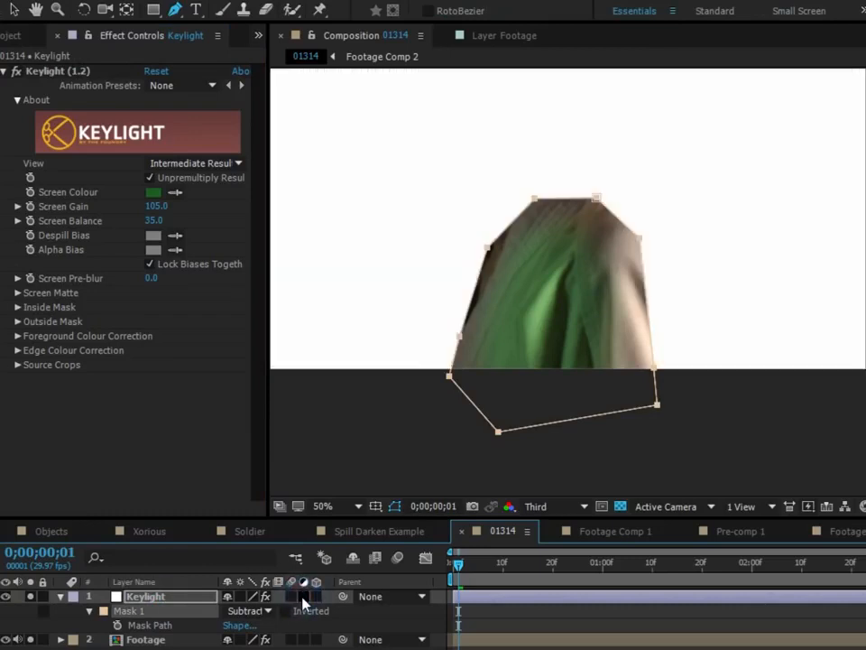
left_click_drag(323, 161, 378, 278)
key("g")
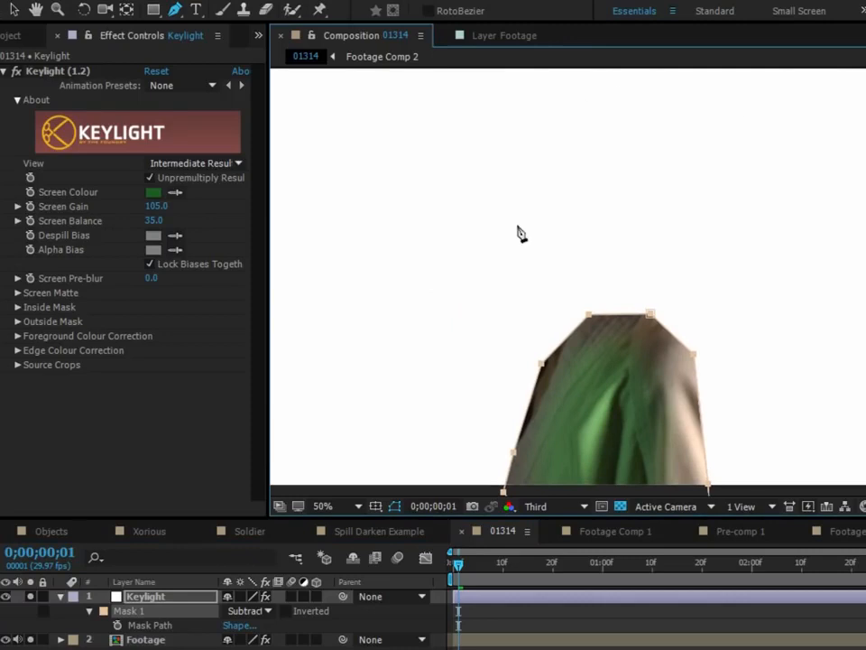
left_click(303, 596)
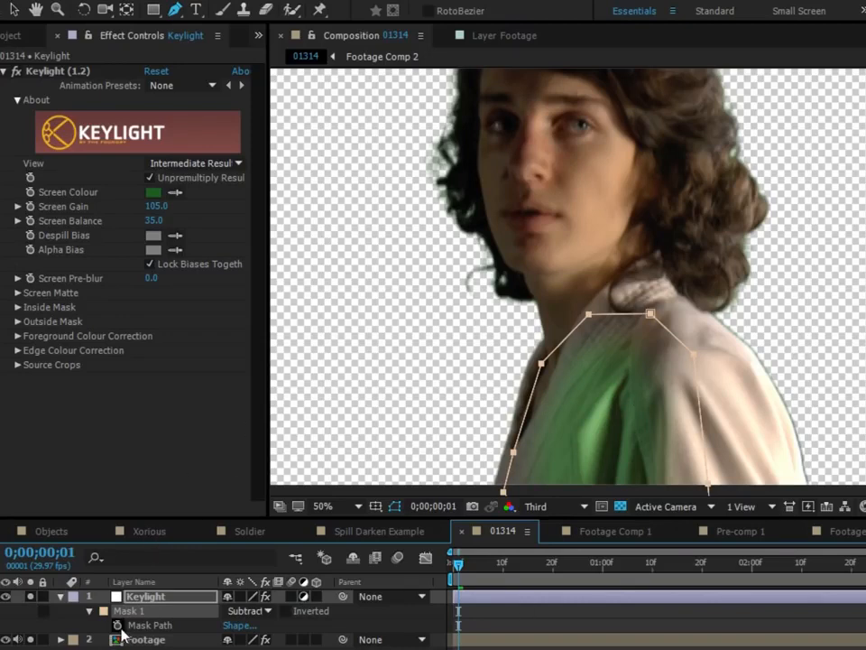
Step: Enable keyframing of the Keylight layer's Mask Path at 0;00;00;01
key("m")
key("m")
left_click(117, 624)
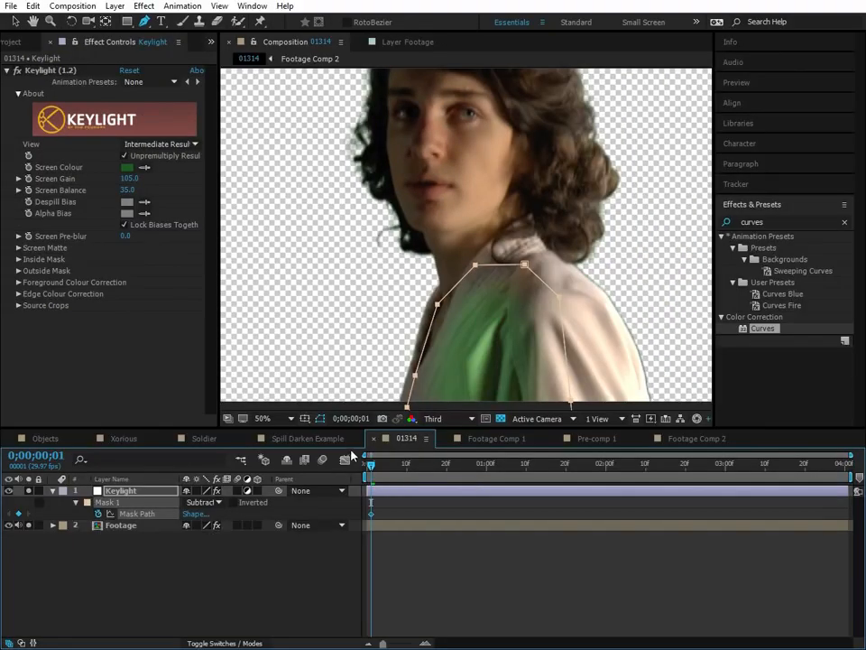
Step: Move the Keylight layer's mask to follow the green shirt at 0;00;03;01 and set its Mask Feather to 8 pixels
left_click_drag(695, 468, 729, 466)
key("v")
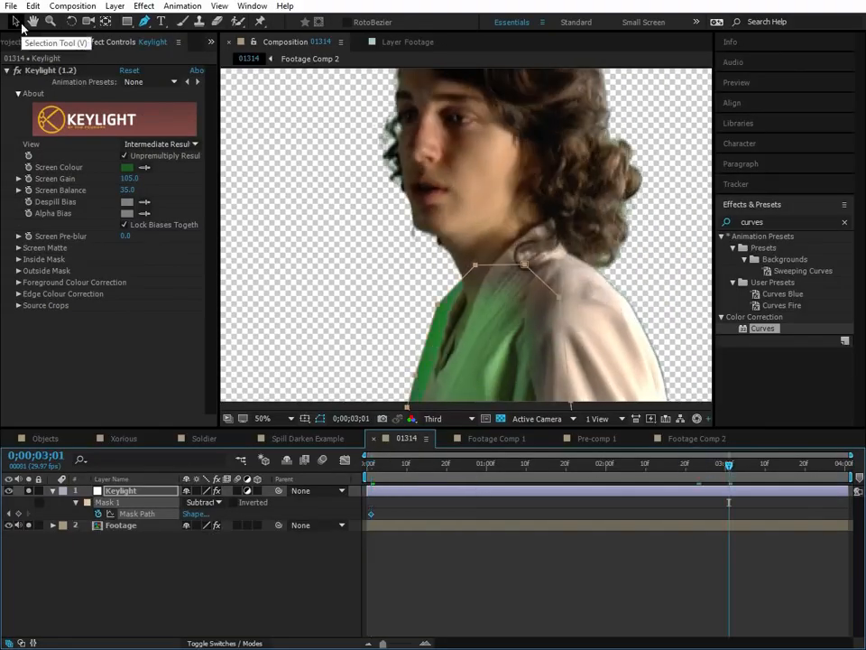
left_click_drag(473, 271, 495, 279)
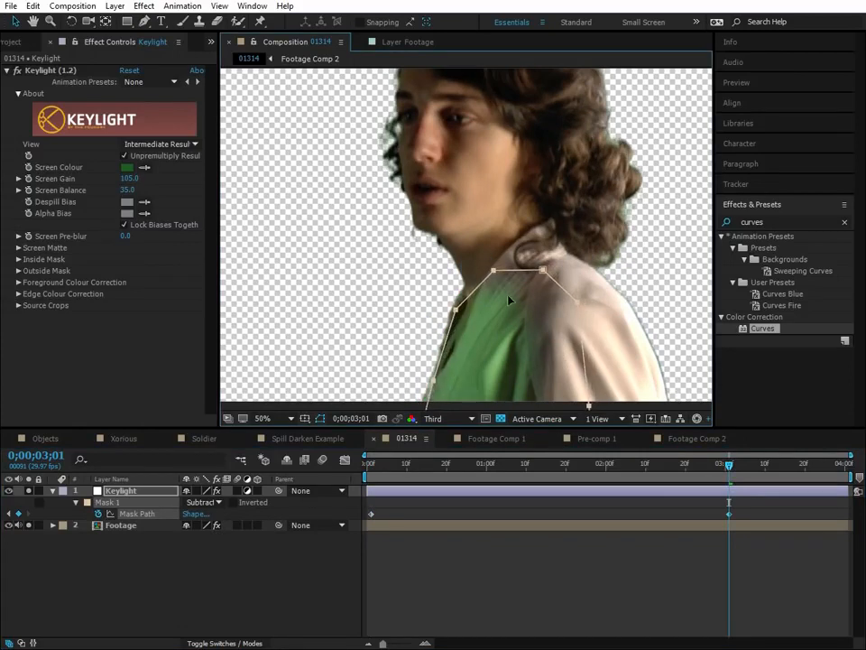
key("f")
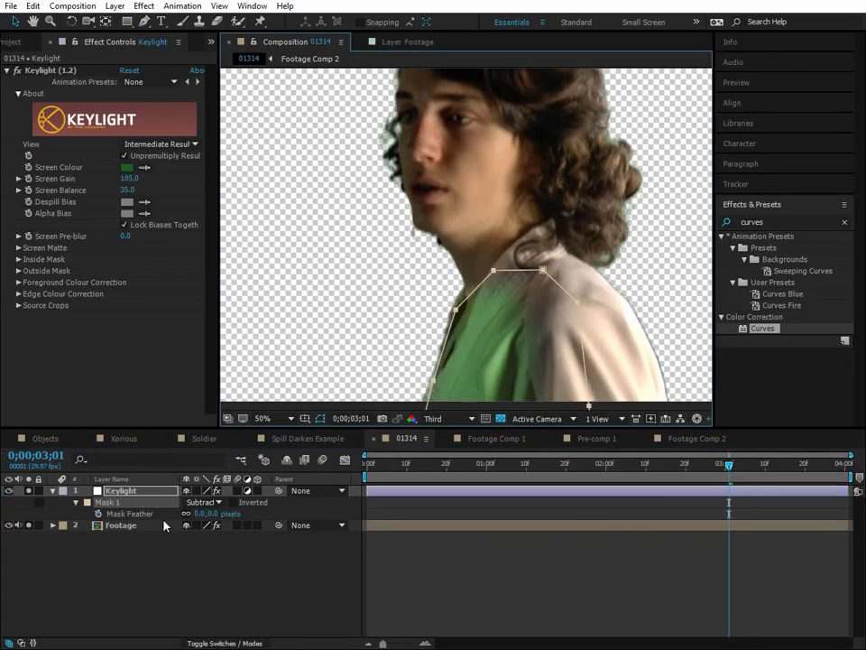
left_click_drag(197, 514, 204, 514)
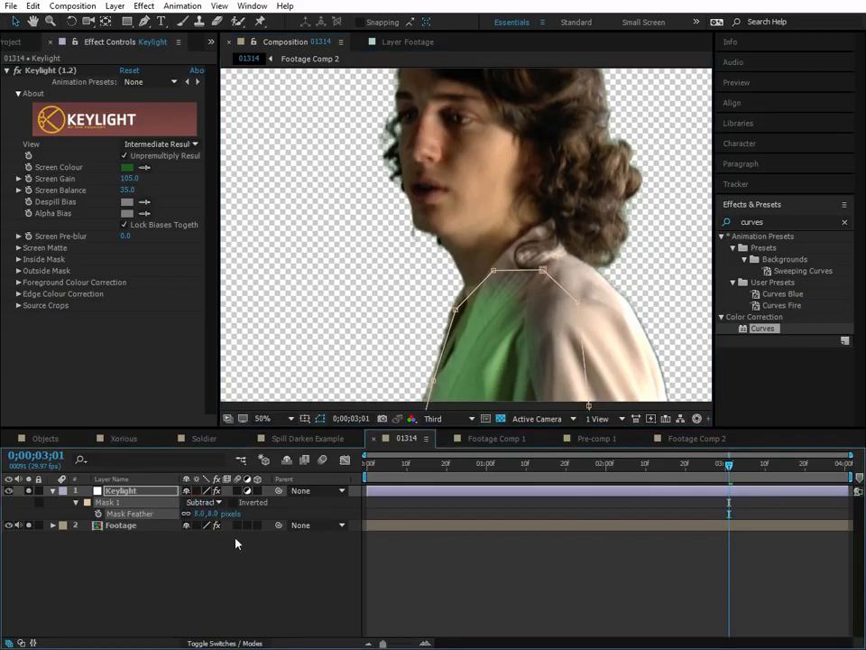
Step: Reposition the mask over the green shirt at 0;00;03;01 and nudge its collar-side point at 0;00;01;16
left_click(124, 492)
key("m")
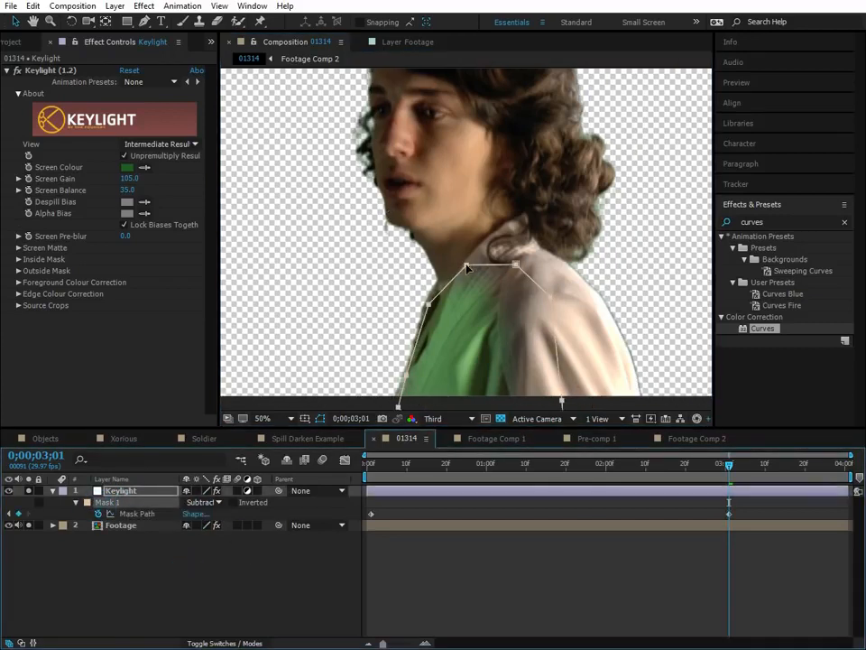
left_click_drag(467, 265, 383, 255)
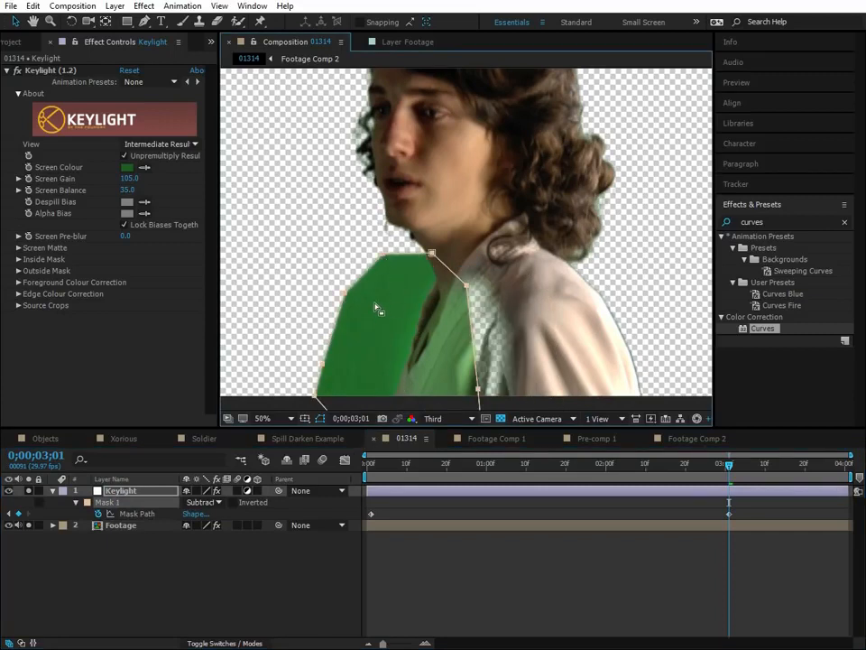
left_click_drag(433, 254, 516, 274)
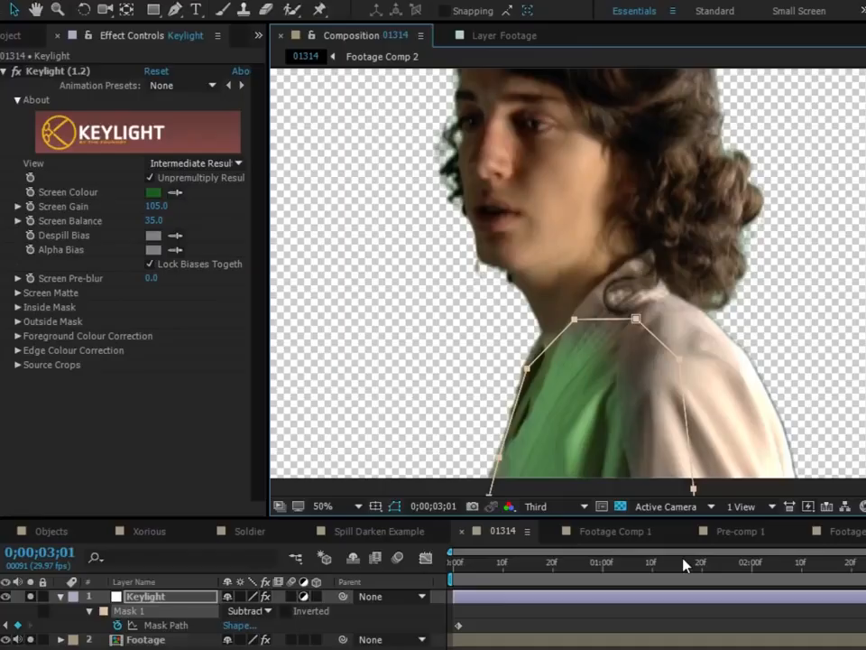
left_click(550, 465)
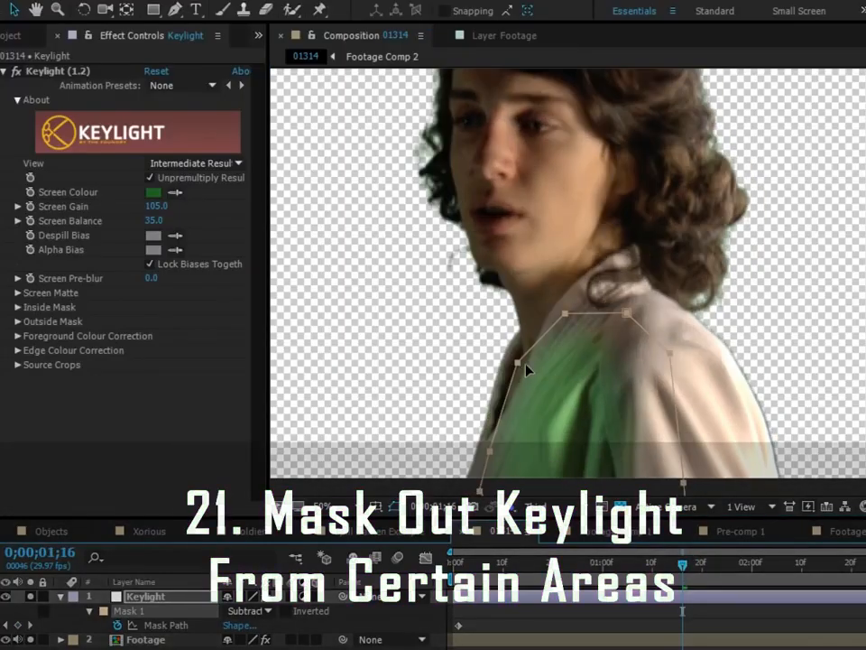
mouse_move(521, 358)
left_mouse_down()
mouse_move(510, 364)
mouse_move(517, 360)
left_mouse_up()
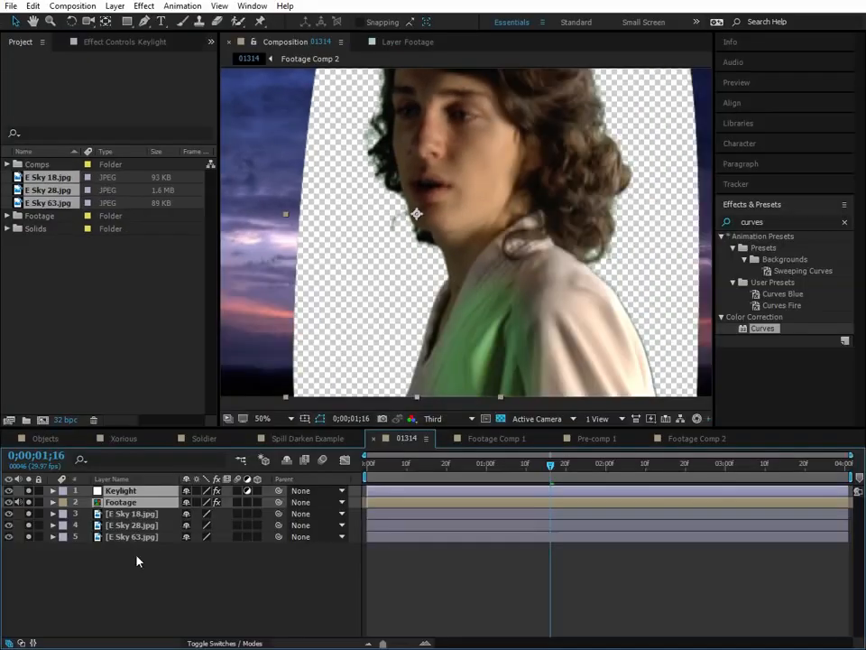
Step: Pre-compose the Keylight and Footage layers into Pre-comp 2, moving all attributes into the new composition
left_click(164, 649)
left_click(147, 610)
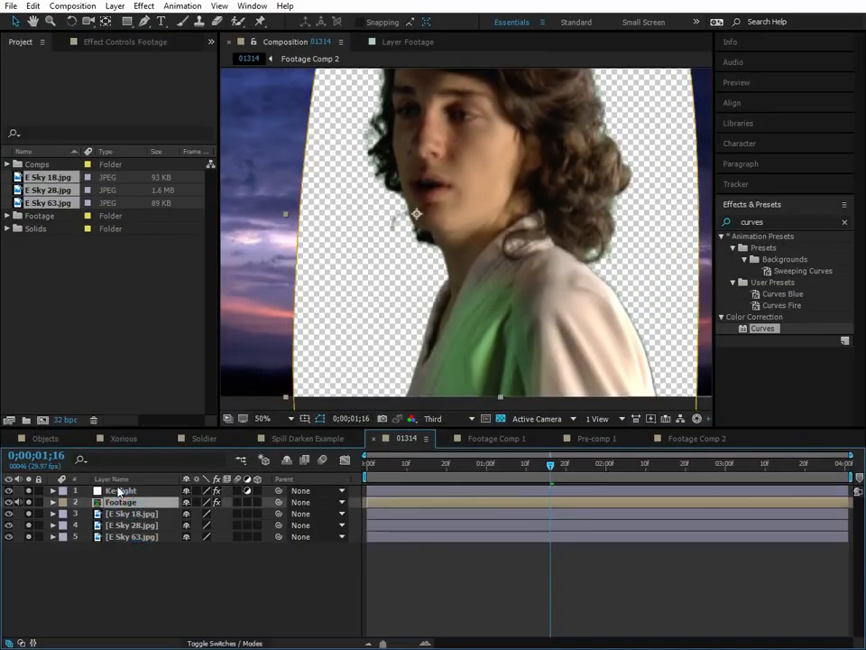
left_click(110, 41)
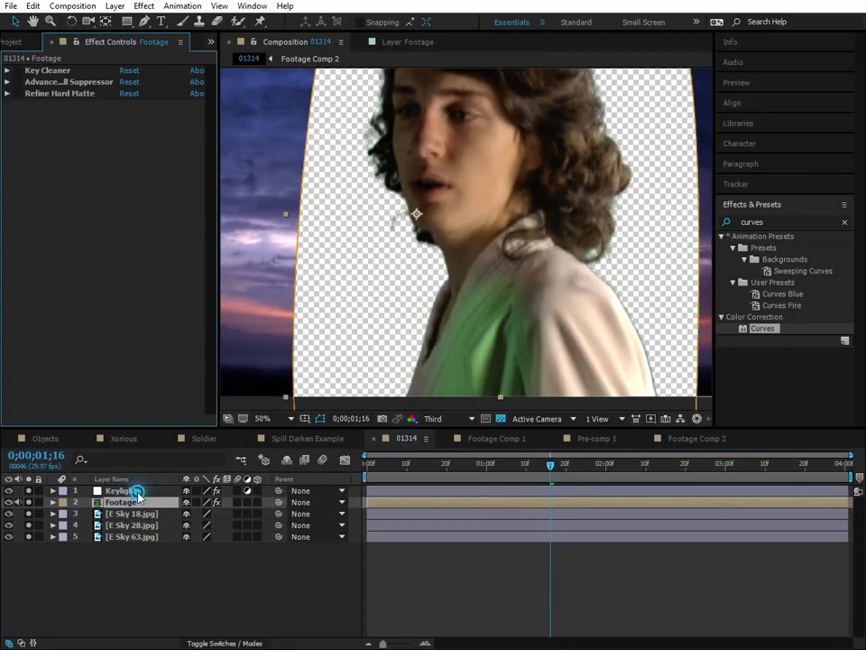
left_click(136, 491)
left_click(126, 503, "ctrl")
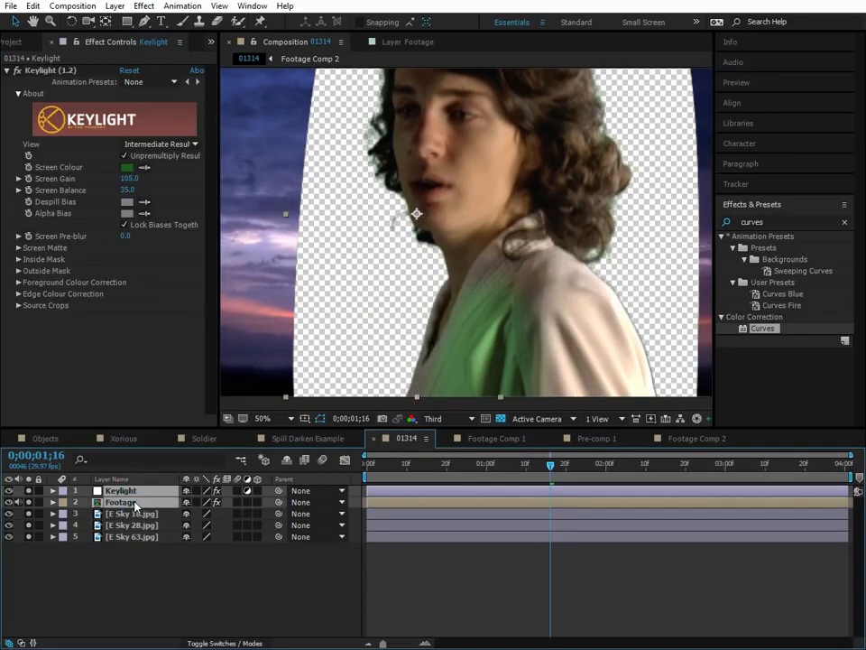
right_click(131, 503)
left_click(242, 529)
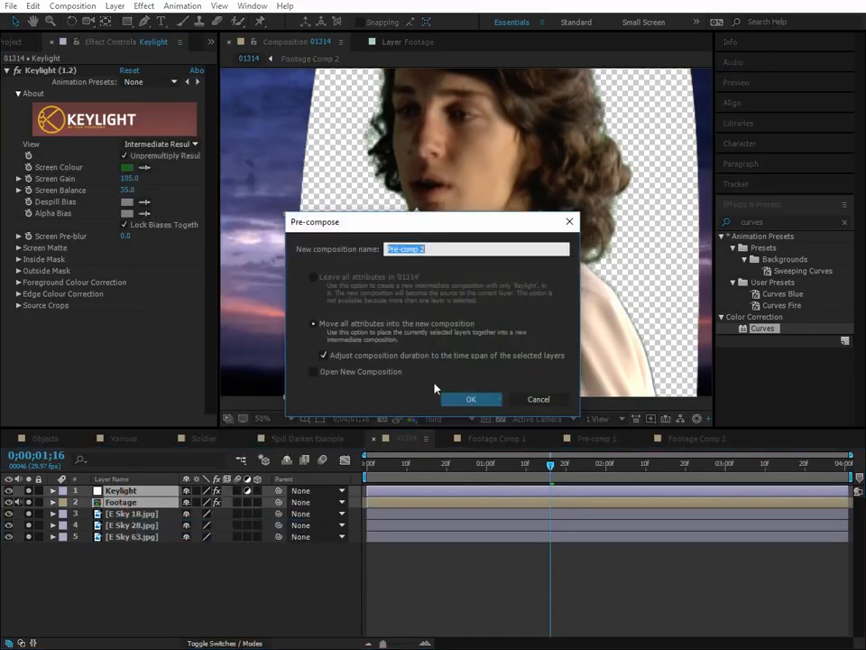
left_click(479, 401)
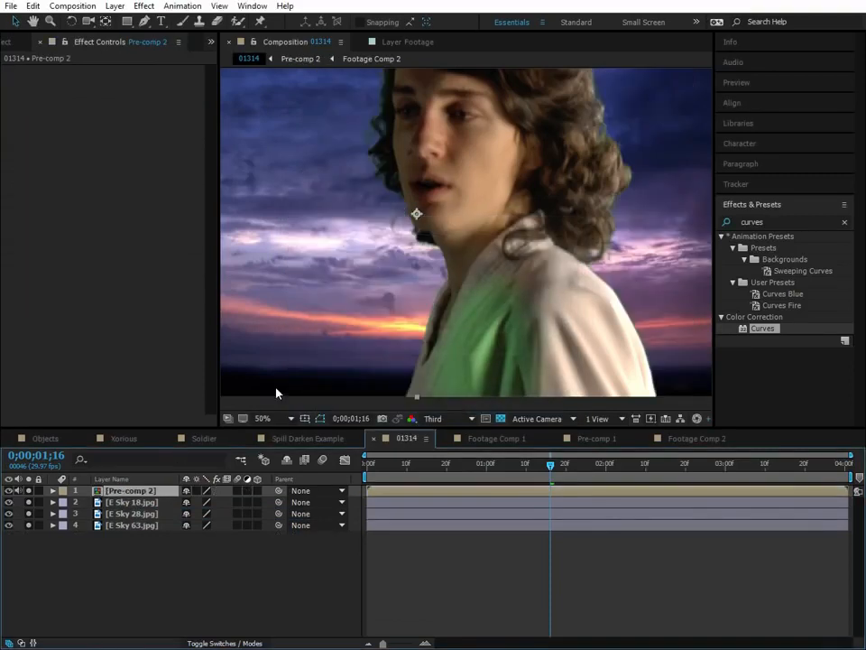
Step: Apply the Advanced Spill Suppressor effect to Pre-comp 2 and set its method to Ultra
left_click_drag(578, 196, 593, 210)
scroll(533, 224, "down", 1)
scroll(523, 273, "up", 1)
left_click_drag(525, 277, 538, 240)
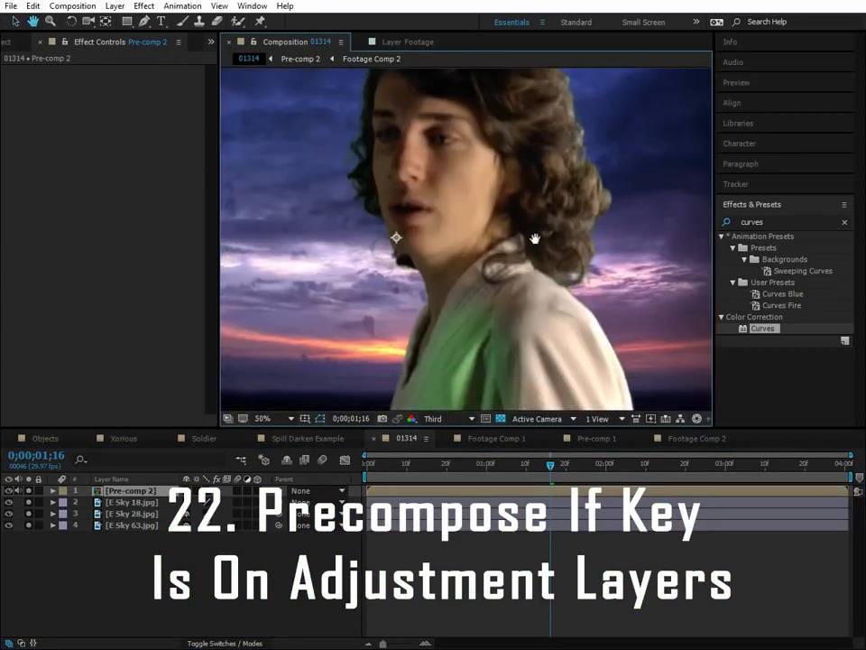
scroll(538, 240, "down", 1)
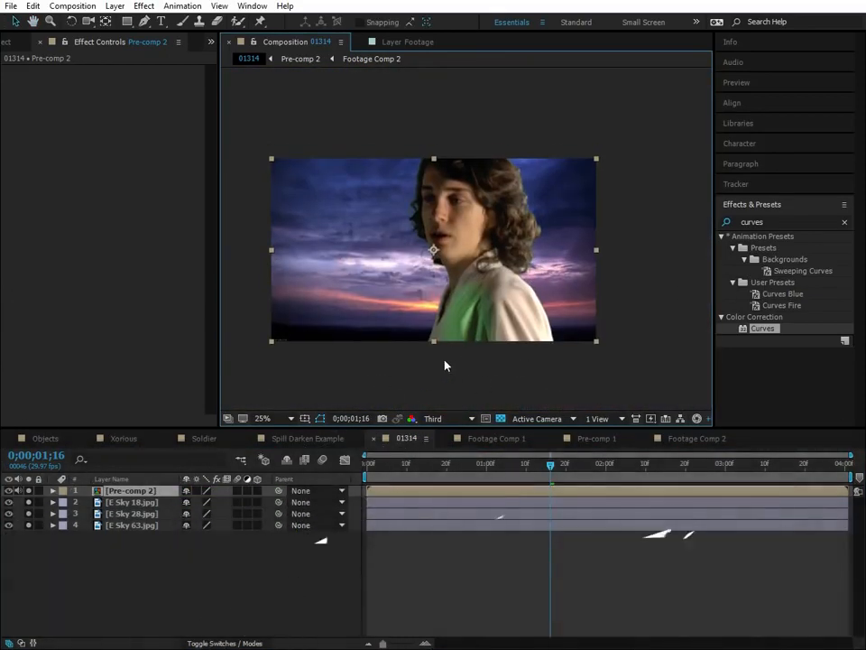
scroll(506, 333, "up", 1)
left_click_drag(506, 333, 461, 292)
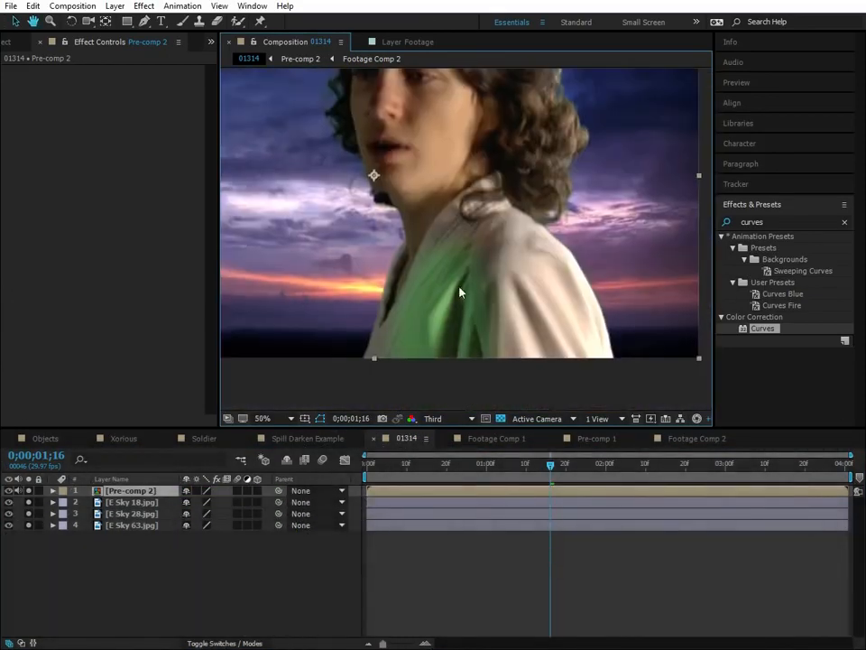
left_click(772, 222)
type("advanced")
left_click_drag(796, 316, 153, 494)
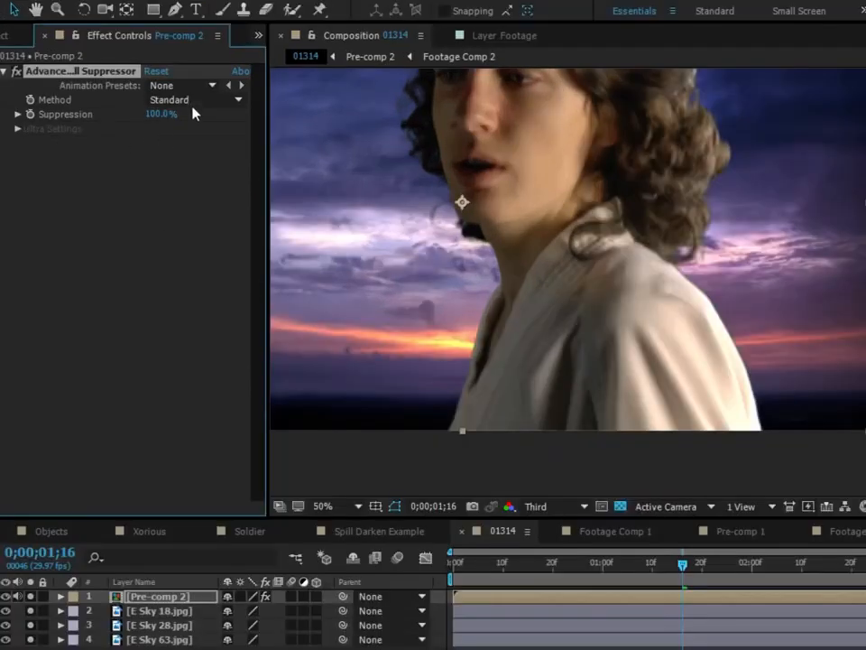
left_click(147, 91)
left_click(201, 145)
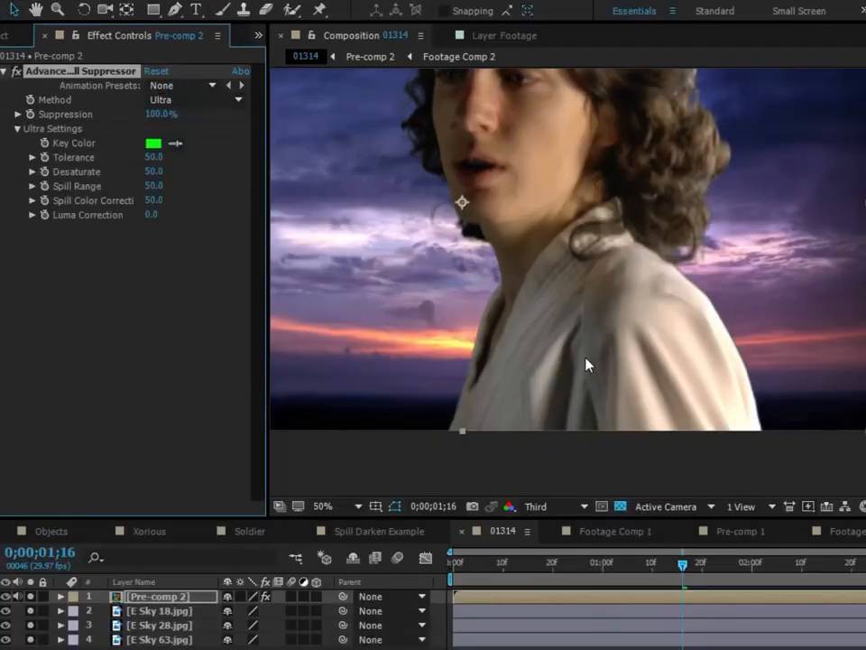
Step: Turn off solo for the E Sky 18.jpg layer and solo E Sky 28.jpg as the background
scroll(594, 357, "up", 1)
scroll(600, 381, "down", 3)
left_click_drag(600, 386, 652, 407)
key("F2")
left_click(31, 611)
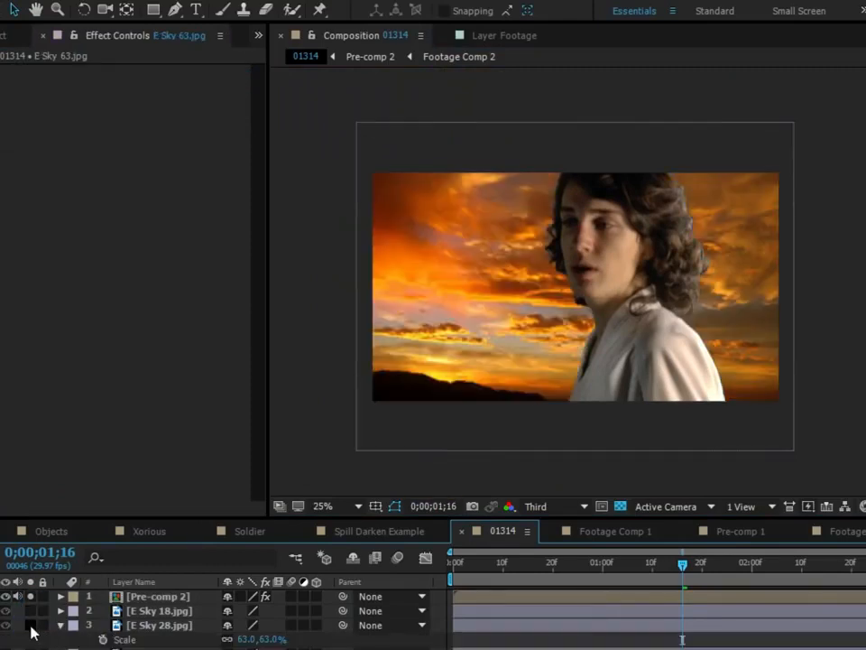
left_click(31, 626)
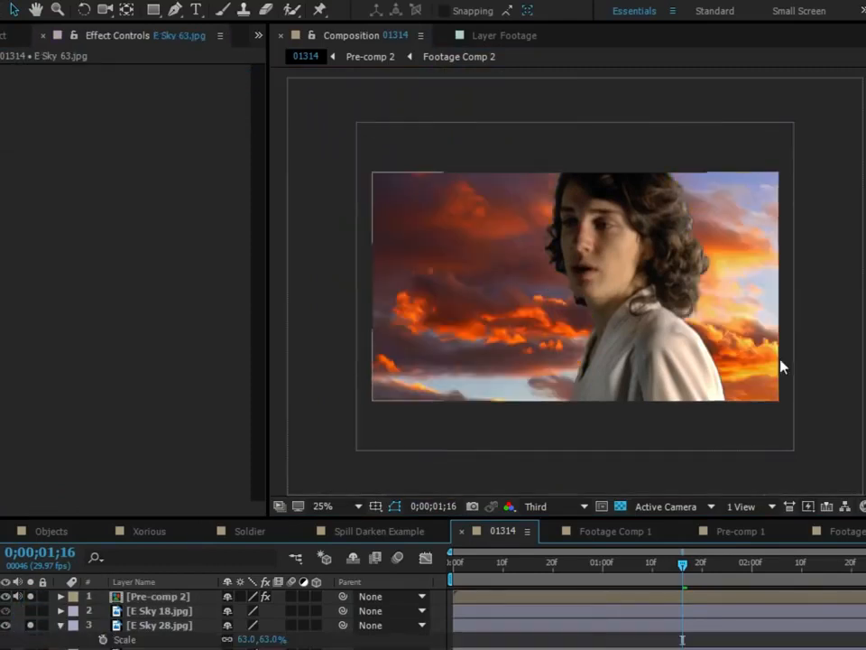
Step: Flip the E Sky 28.jpg layer horizontally to a scale of -67.7, 63.0% and reposition it behind the subject
left_click(745, 374)
left_click(826, 356)
left_click_drag(863, 291, 269, 342)
left_click_drag(564, 300, 865, 356)
left_click_drag(688, 312, 682, 327)
left_click_drag(745, 328, 602, 342)
Step: Check the subject's edges against the sky and delete the Refine Hard Matte effect from Pre-comp 2
scroll(735, 343, "up", 2)
left_click(602, 342)
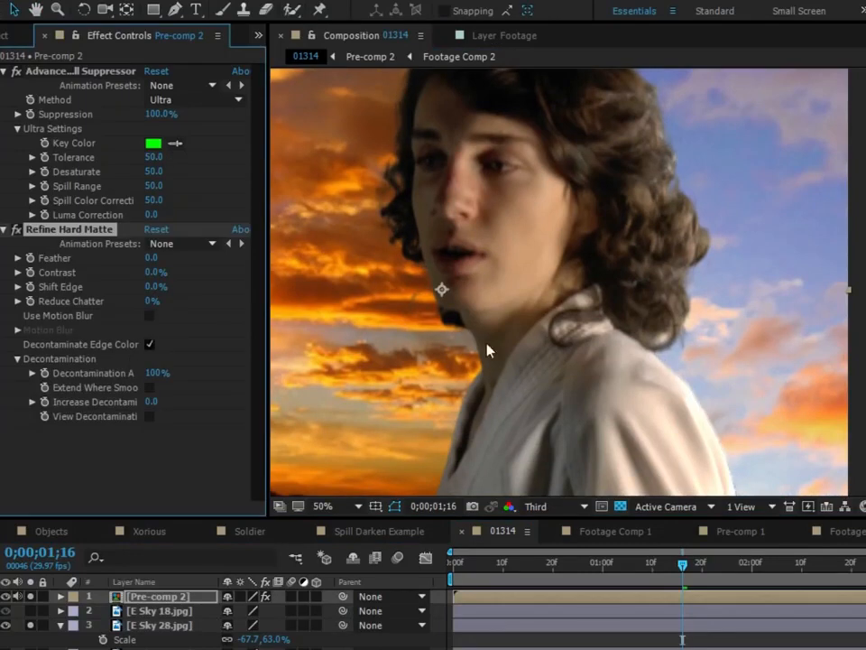
left_click_drag(668, 313, 642, 272)
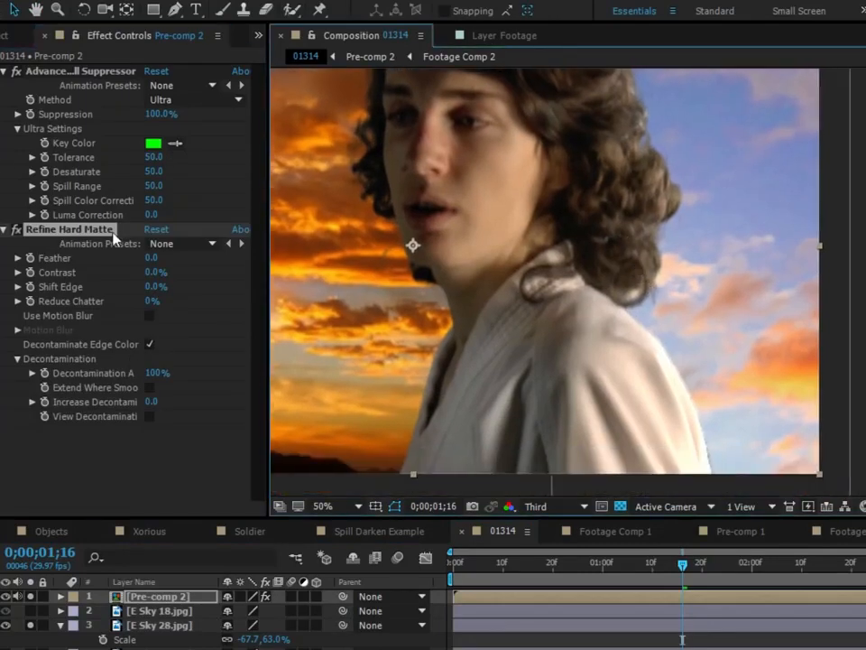
key("Delete")
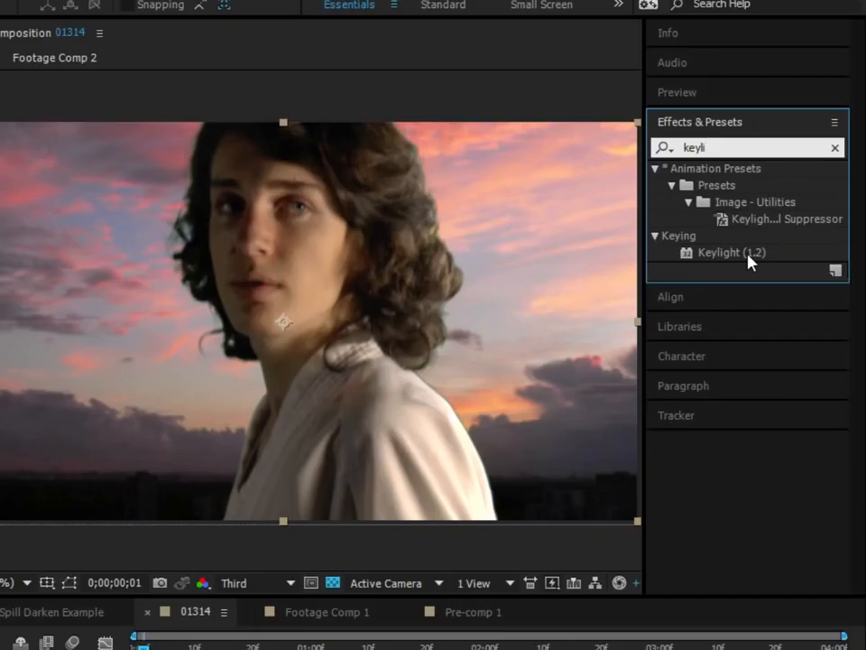
Step: Apply Keylight (1.2) to the Footage Comp 2 layer and enable its Edge Colour Correction
left_click_drag(747, 254, 178, 597)
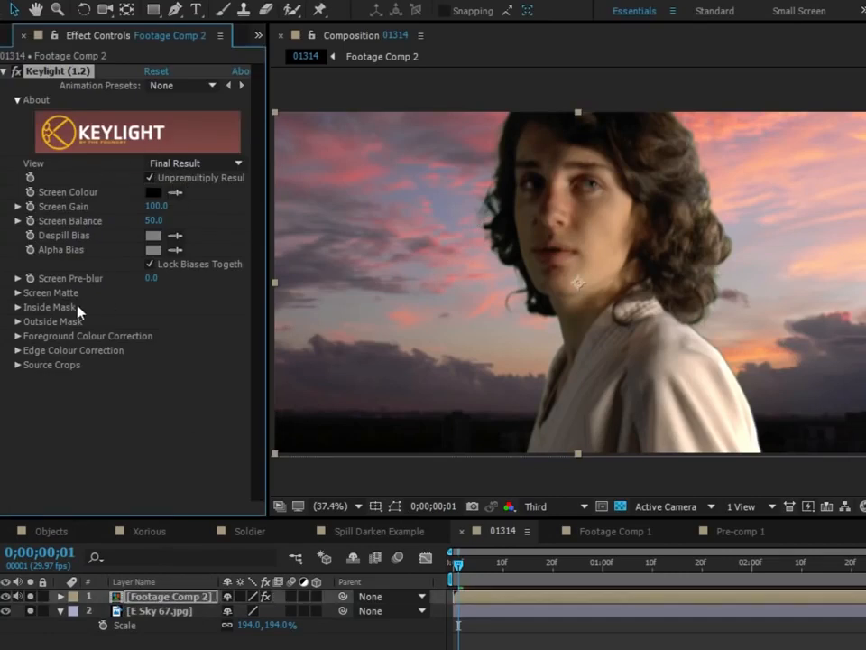
left_click(17, 350)
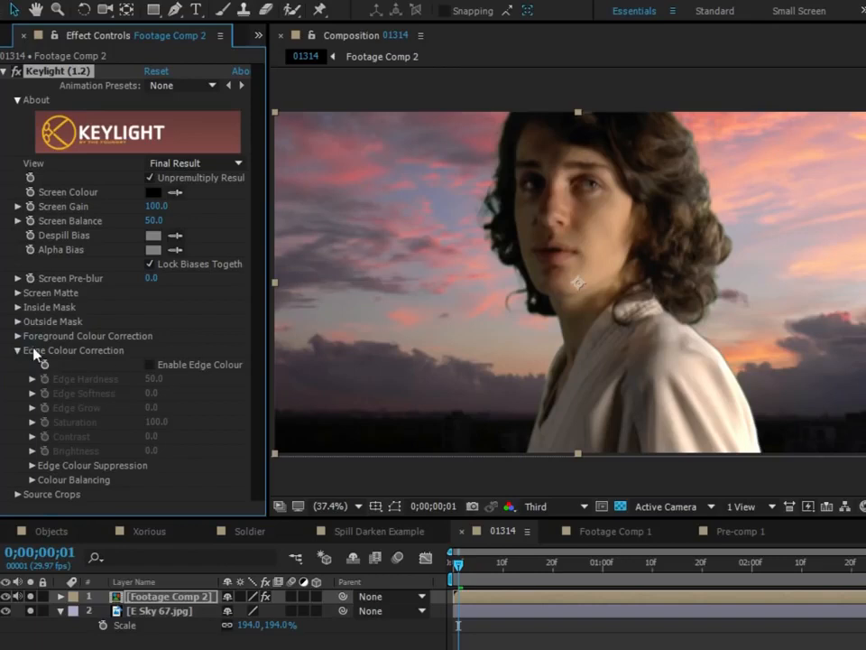
left_click(149, 366)
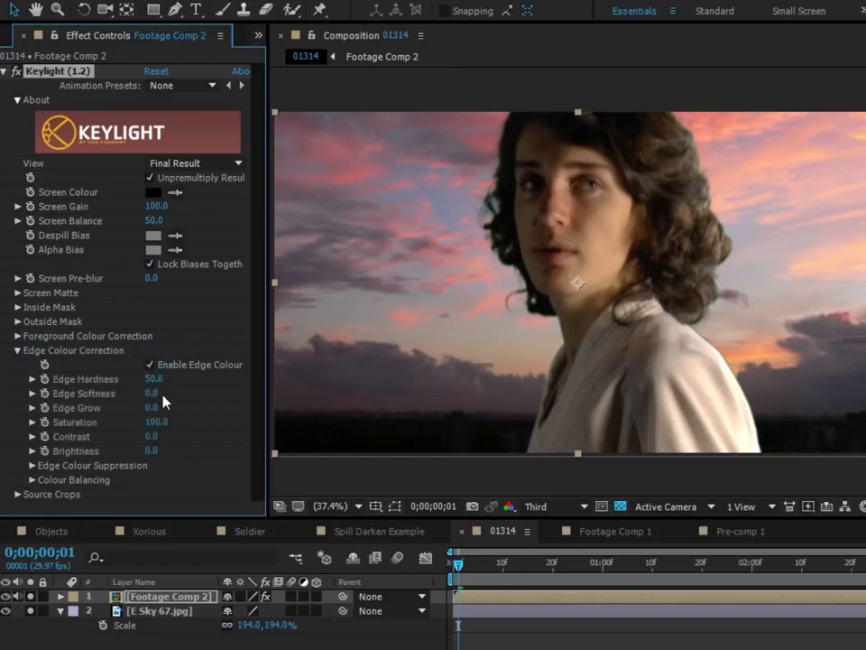
Step: Set Keylight's Edge Softness to 19 and its edge Brightness to 40
left_click_drag(151, 450, 198, 449)
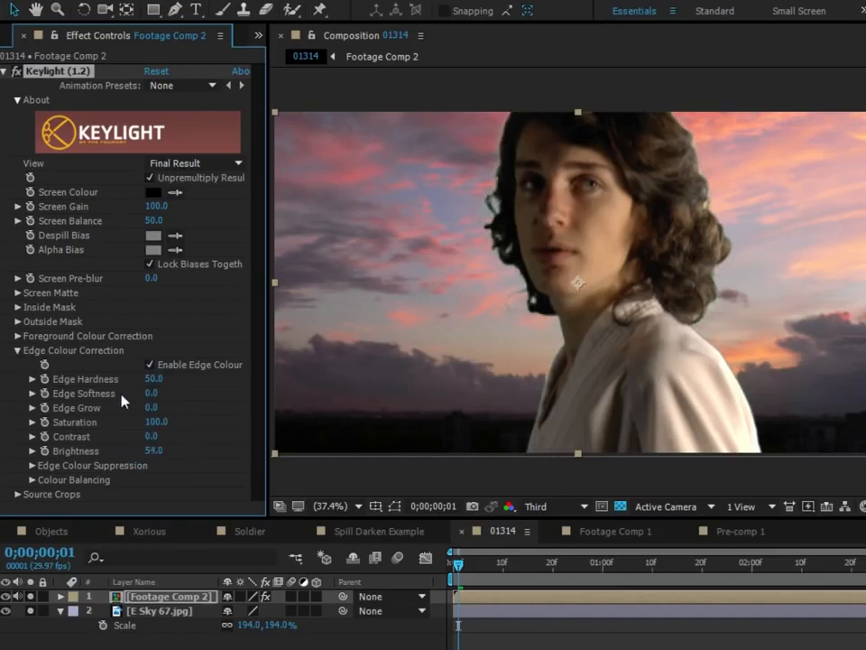
left_click_drag(151, 394, 307, 389)
left_click(155, 451)
type("40")
key("Return")
Step: Tint the keyed edges pink with Keylight's edge Colour Balance Wheel, at hue 332.7 and saturation 8.7
left_click(32, 465)
left_click(29, 436)
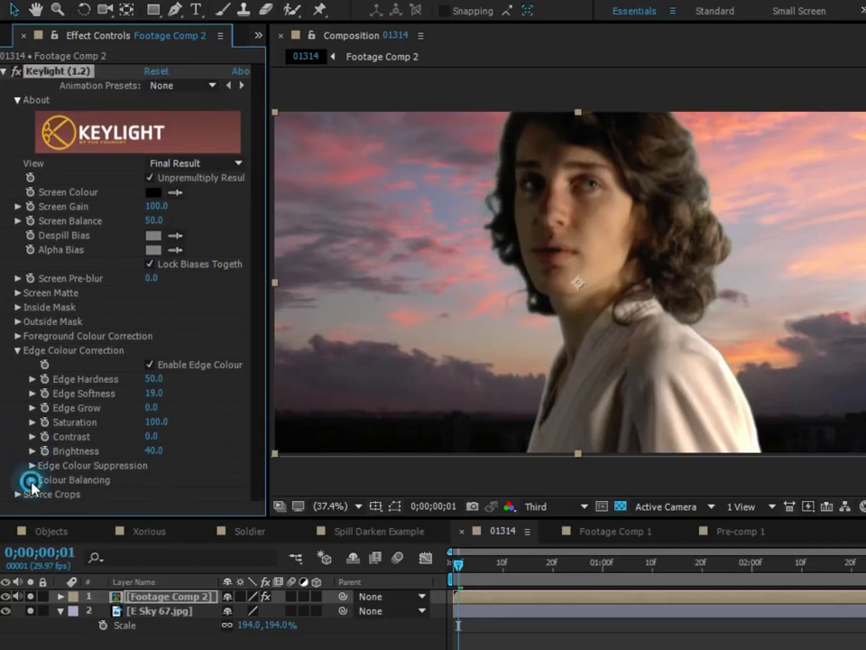
left_click(31, 480)
left_click(46, 494)
mouse_move(136, 464)
left_mouse_down()
mouse_move(165, 471)
mouse_move(146, 454)
left_mouse_up()
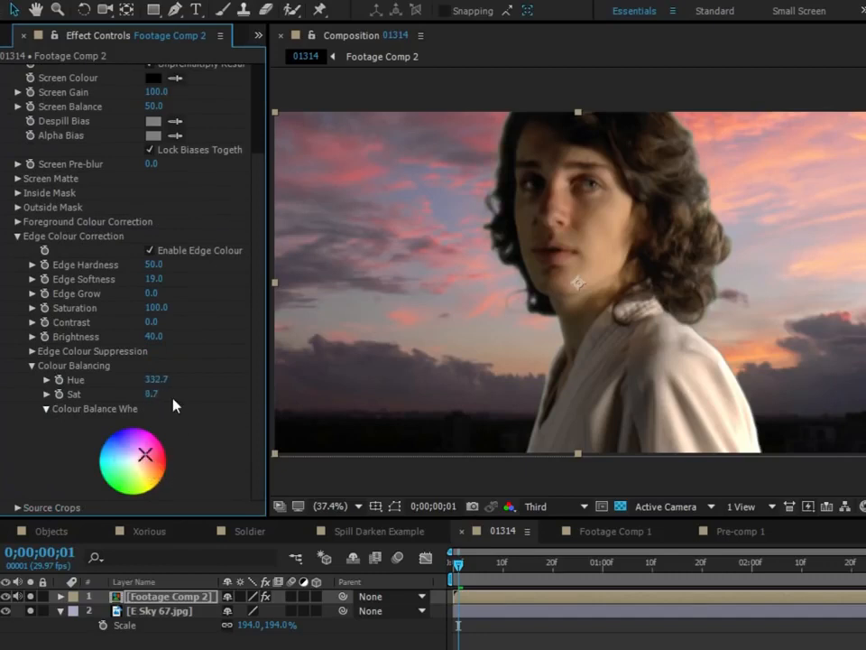
Step: Set Edge Softness to 46.7 and edge Brightness to 25, and compare the subject's edges with Keylight off and on
left_click_drag(153, 282, 159, 283)
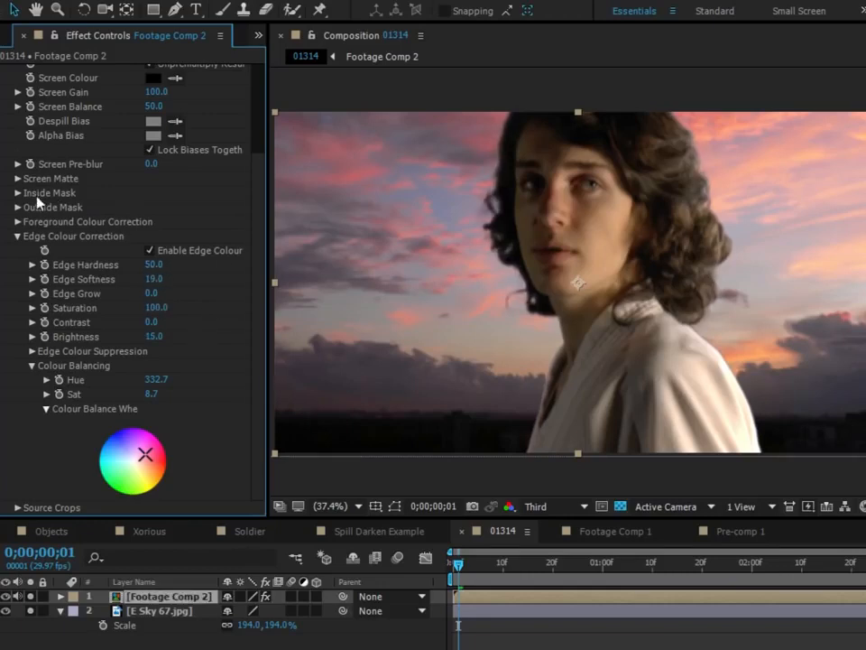
scroll(43, 203, "up", 1)
scroll(42, 203, "up", 2)
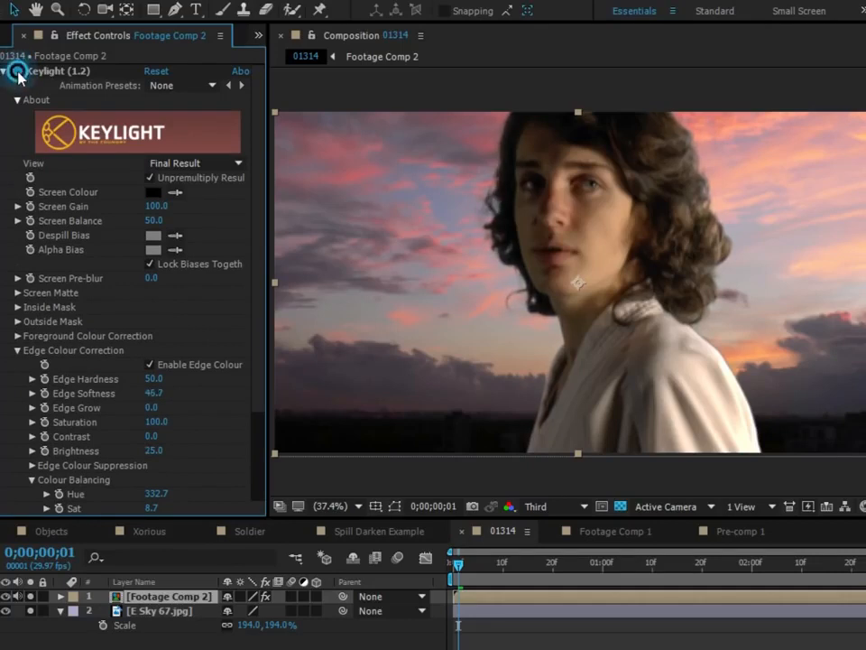
scroll(50, 336, "down", 3)
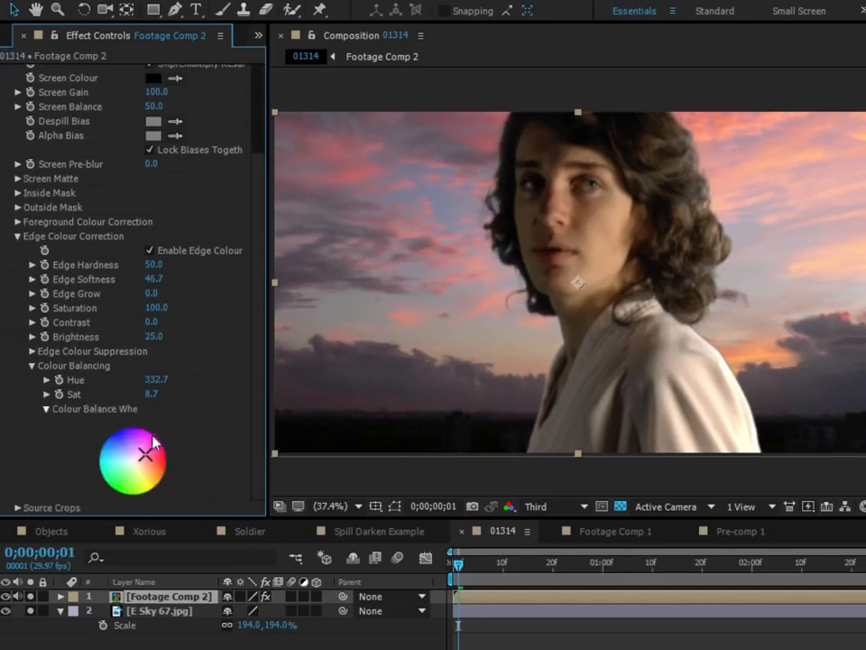
scroll(58, 171, "up", 3)
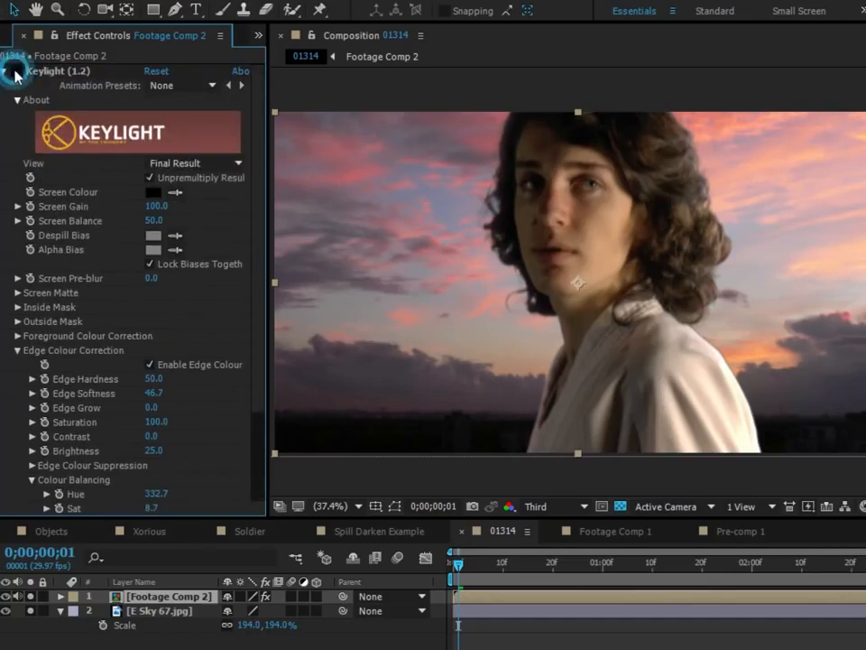
scroll(94, 350, "down", 1)
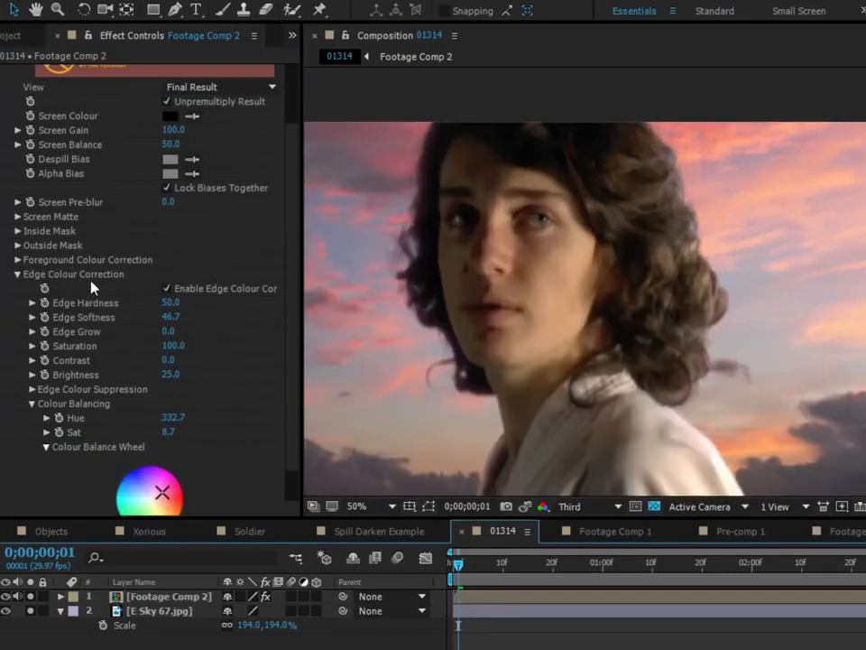
Step: Compare Keylight's Intermediate Result view with its Final Result view on the keyed subject
scroll(132, 252, "up", 3)
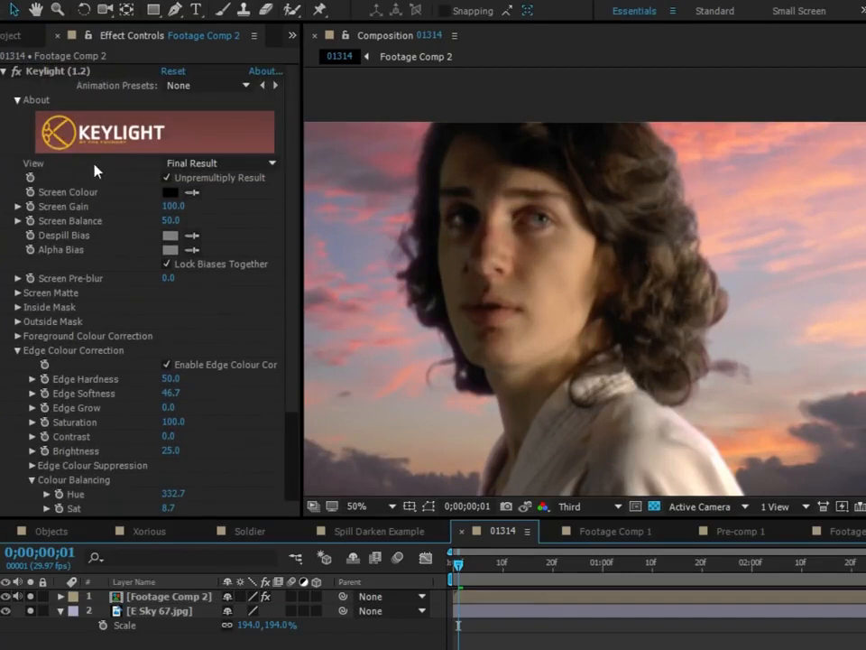
left_click(216, 165)
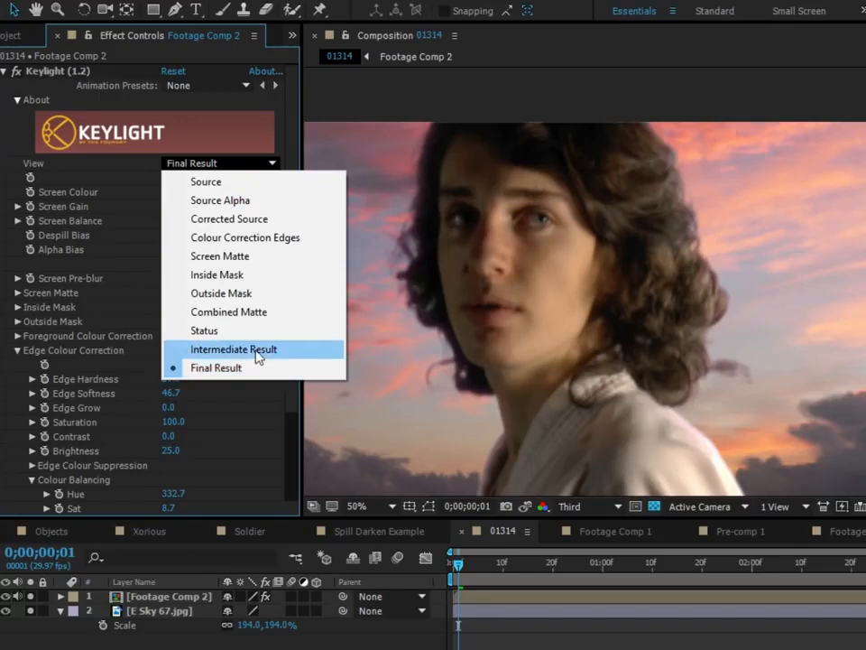
left_click(258, 357)
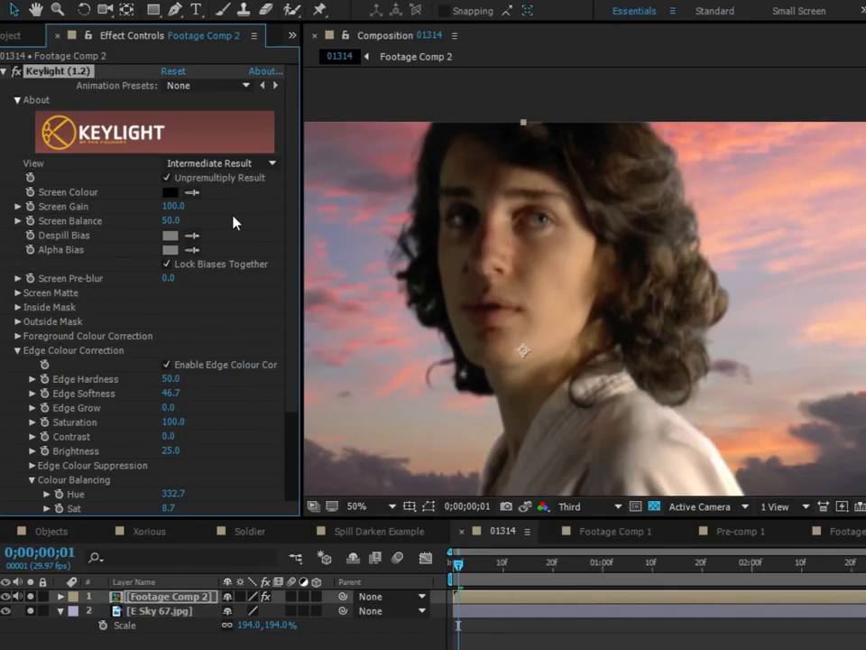
left_click(230, 164)
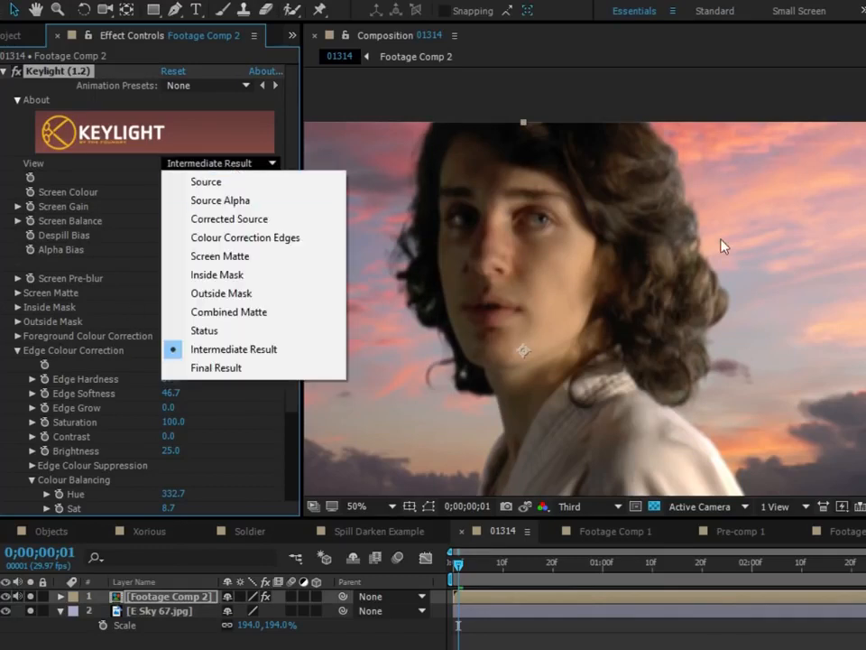
left_click(241, 370)
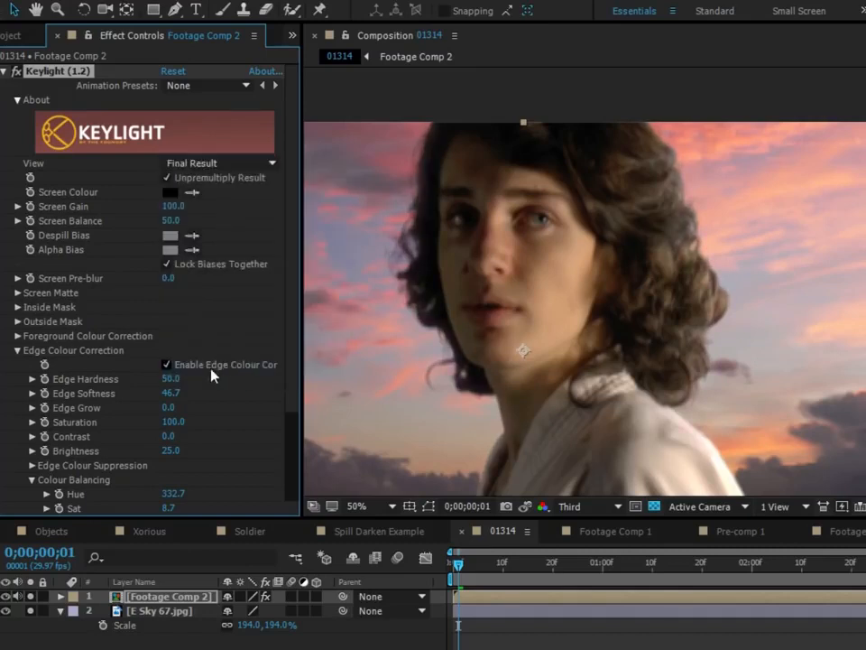
scroll(214, 377, "down", 2)
scroll(91, 297, "down", 2)
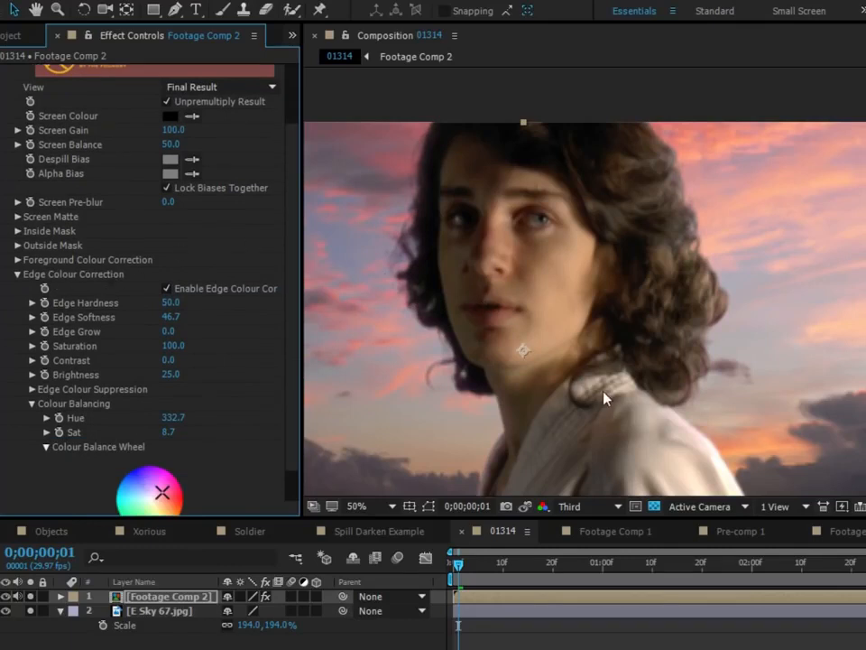
Step: Compare the subject's edges against the sky with Keylight off and on for the Footage Comp 2 layer
scroll(18, 274, "up", 4)
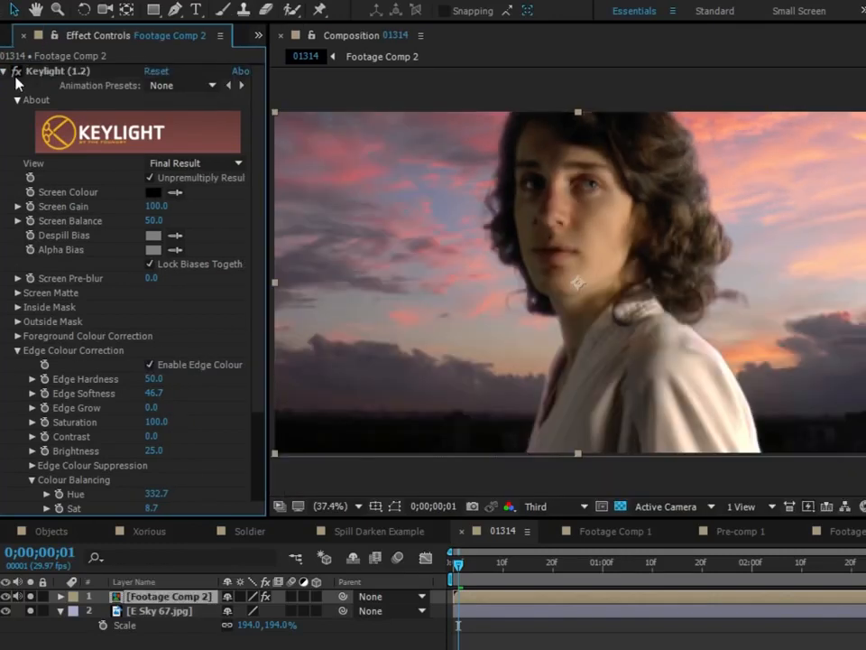
left_click(15, 72)
left_click(16, 72)
left_click(16, 72)
left_click(15, 72)
Step: Open the Footage Comp 2 pre-comp and delete the Key Cleaner effect from its Footage layer
double_click(619, 360)
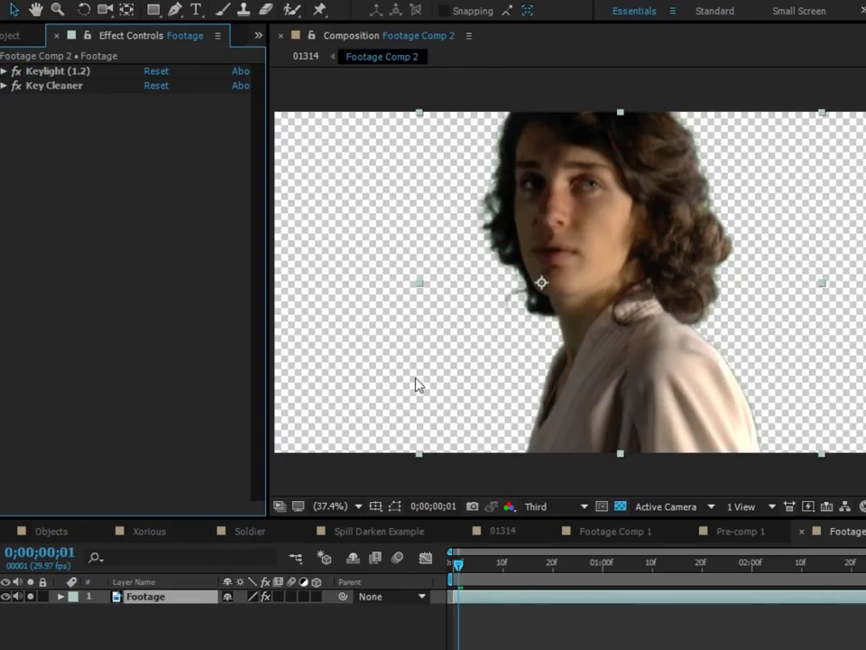
left_click(67, 87)
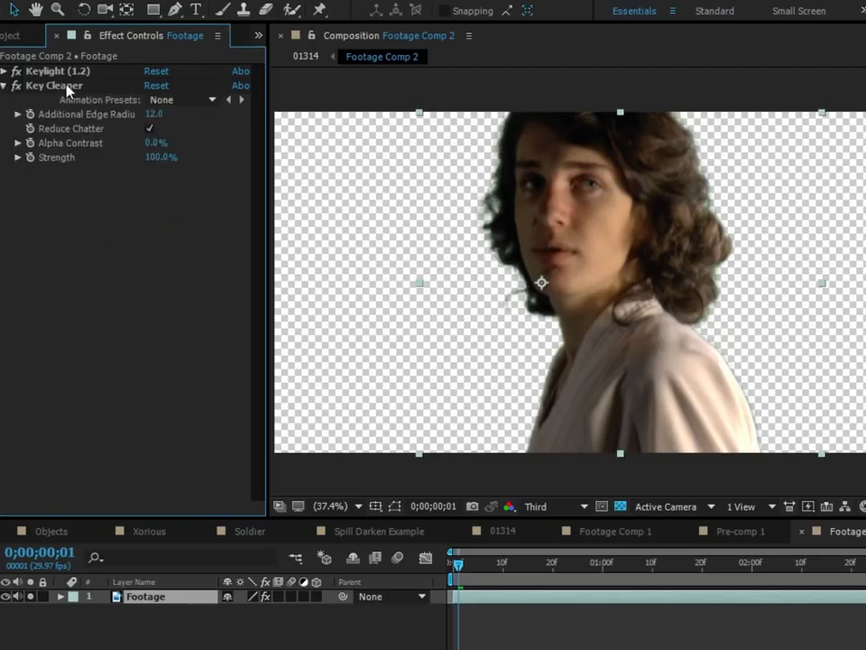
left_click(66, 87)
left_click(61, 190)
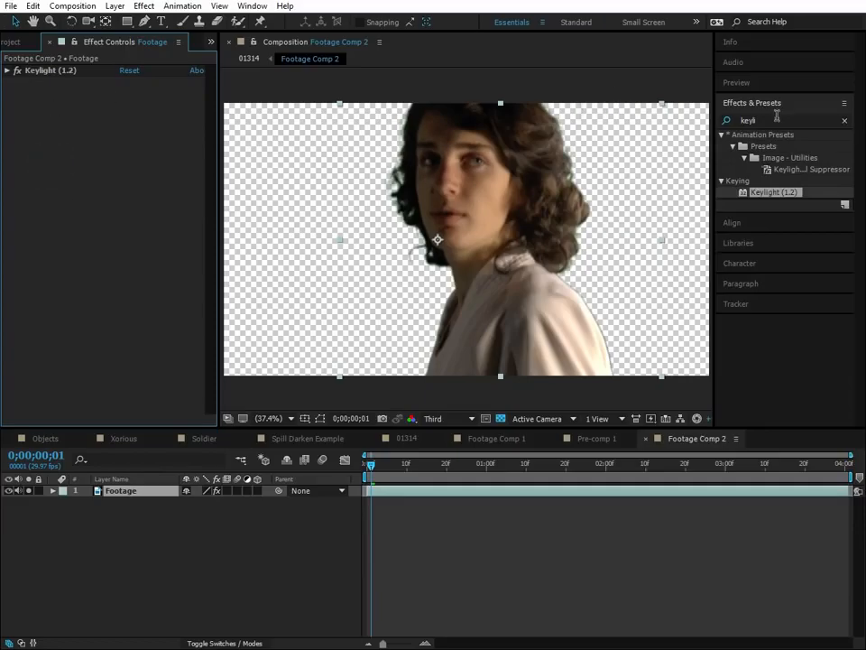
Step: Search the effects for "refine" and apply Refine Soft Matte to the Footage layer after Keylight
left_click(776, 115)
type("refin")
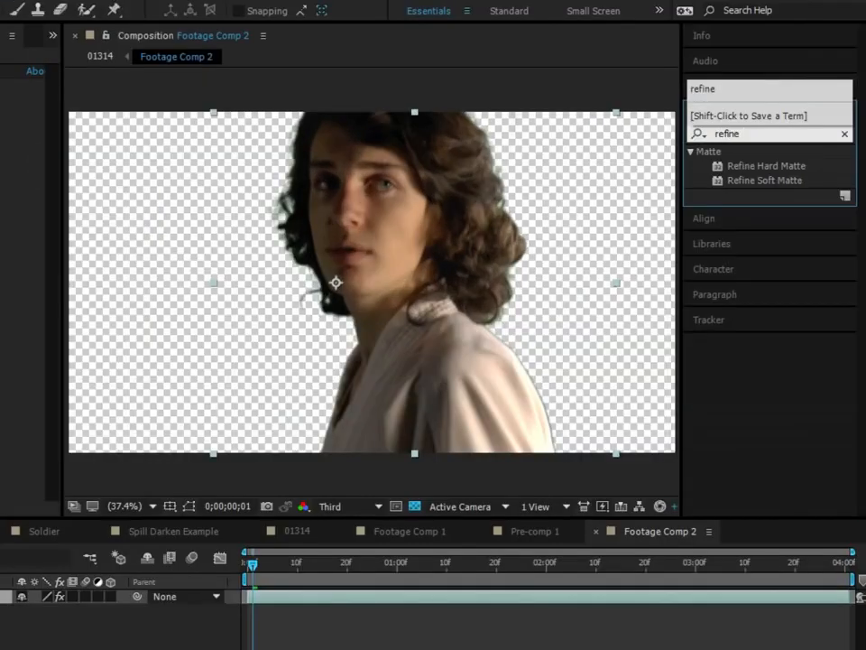
type("e")
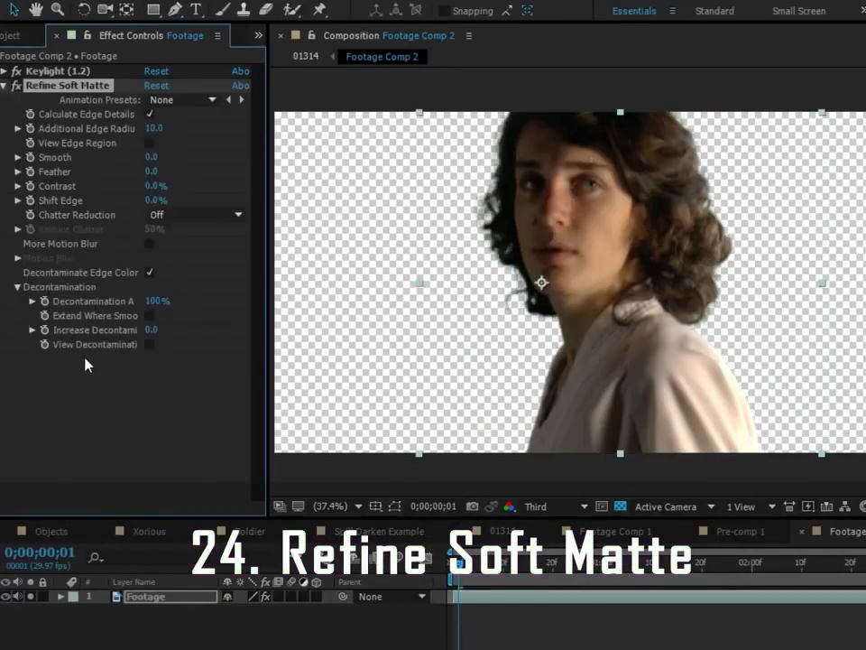
left_click(85, 359)
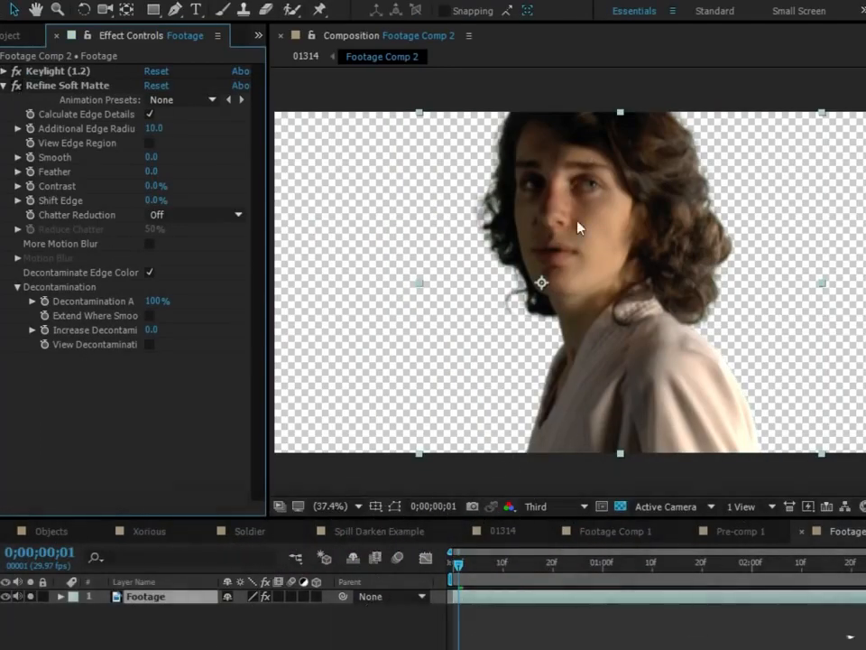
Step: Set the preview resolution to Half and check the hair edges closely with Refine Soft Matte off and on
scroll(544, 261, "up", 2)
key("space")
left_click_drag(615, 323, 660, 417)
left_click(585, 506)
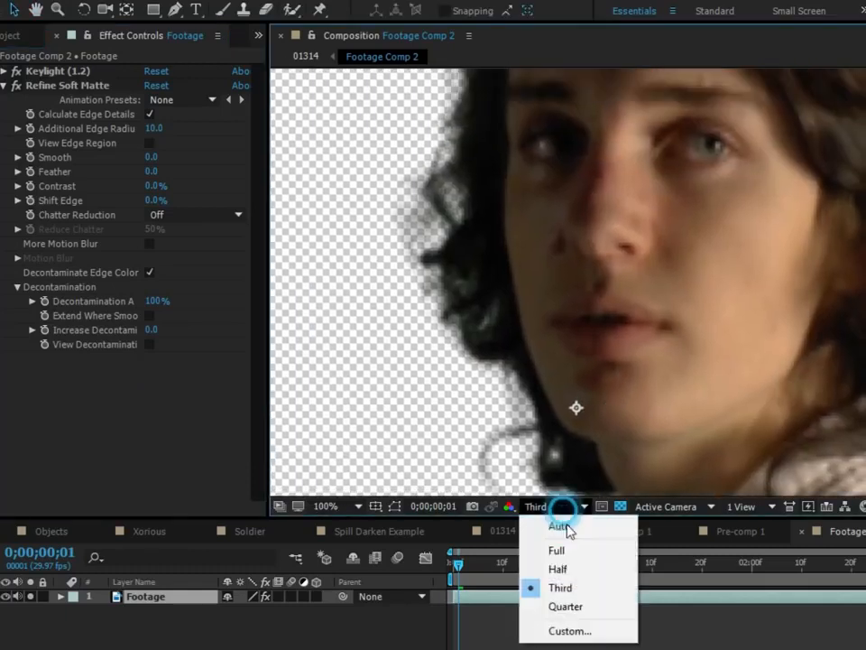
left_click(575, 569)
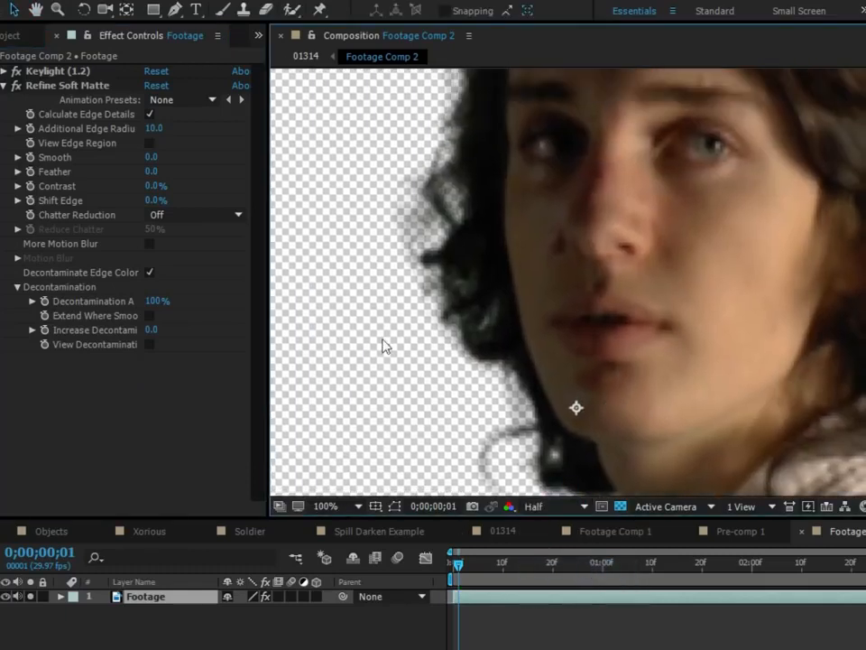
key("space")
left_click_drag(577, 303, 648, 377)
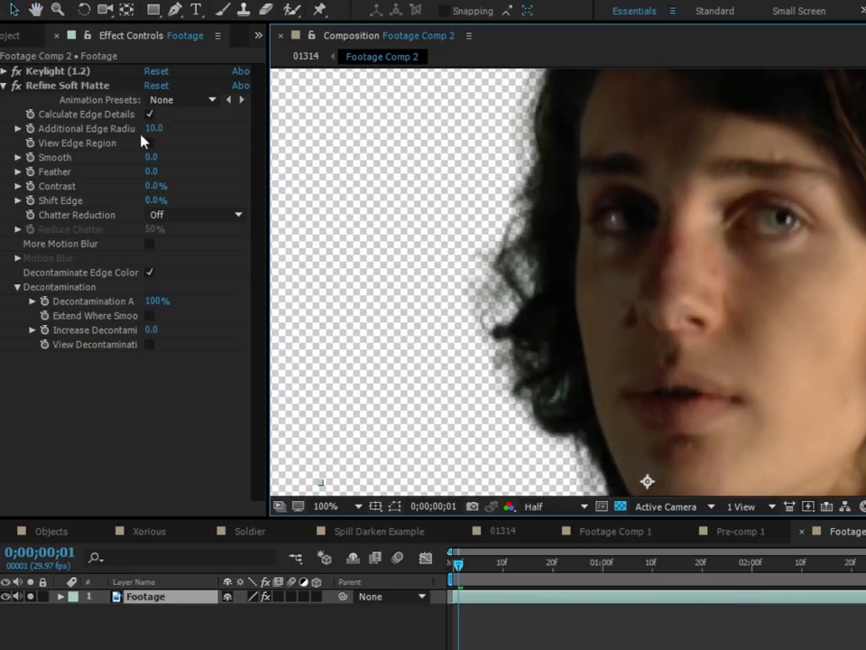
left_click(16, 85)
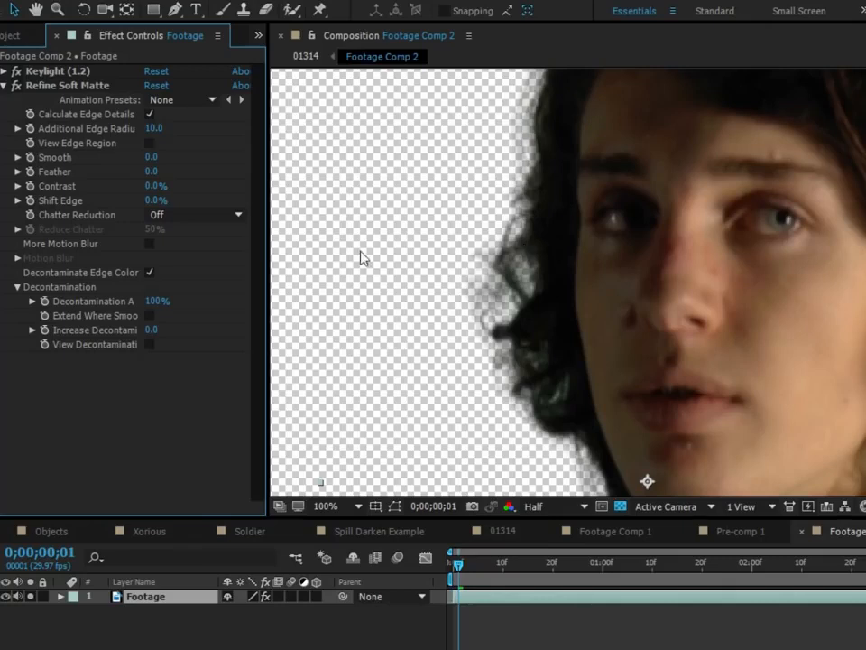
Step: Examine the area Refine Soft Matte processes by showing its edge region around the subject, and return to the normal view
scroll(531, 197, "down", 2)
scroll(609, 333, "up", 2)
left_click_drag(812, 348, 541, 355)
left_click_drag(585, 216, 857, 271)
left_click(149, 142)
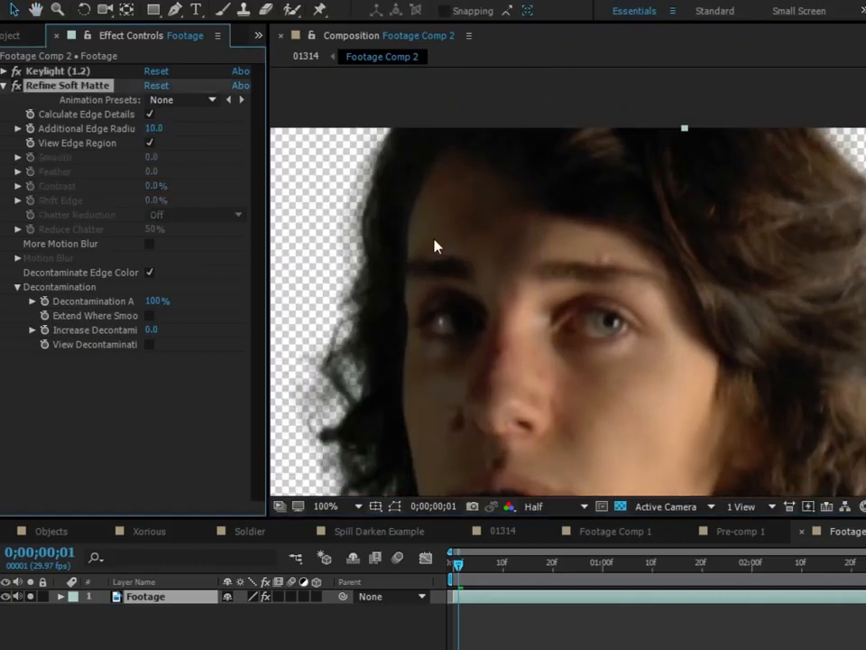
left_click_drag(441, 281, 470, 184)
scroll(499, 263, "down", 1)
left_click_drag(518, 247, 497, 216)
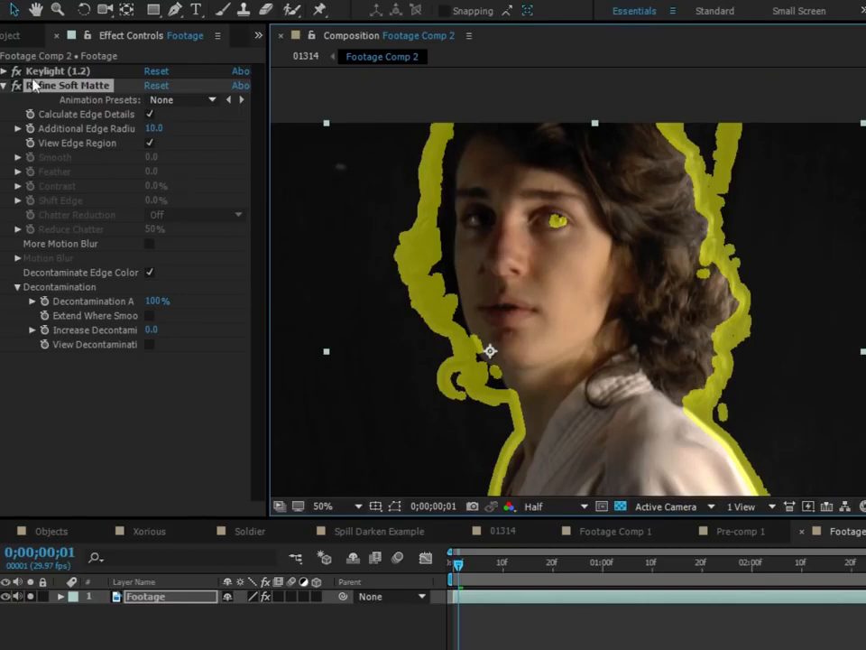
left_click(149, 143)
left_click_drag(421, 303, 464, 265)
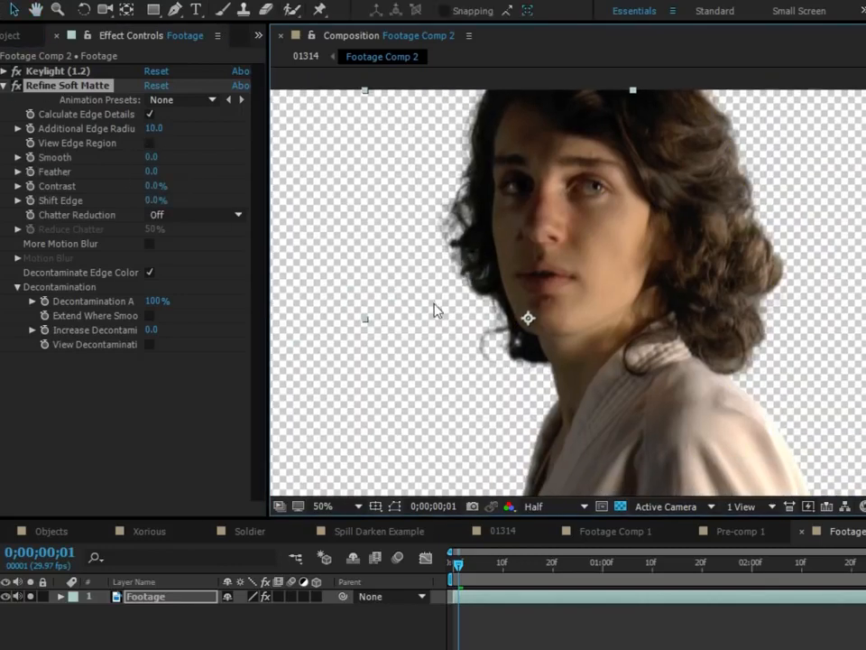
left_click_drag(495, 308, 500, 273)
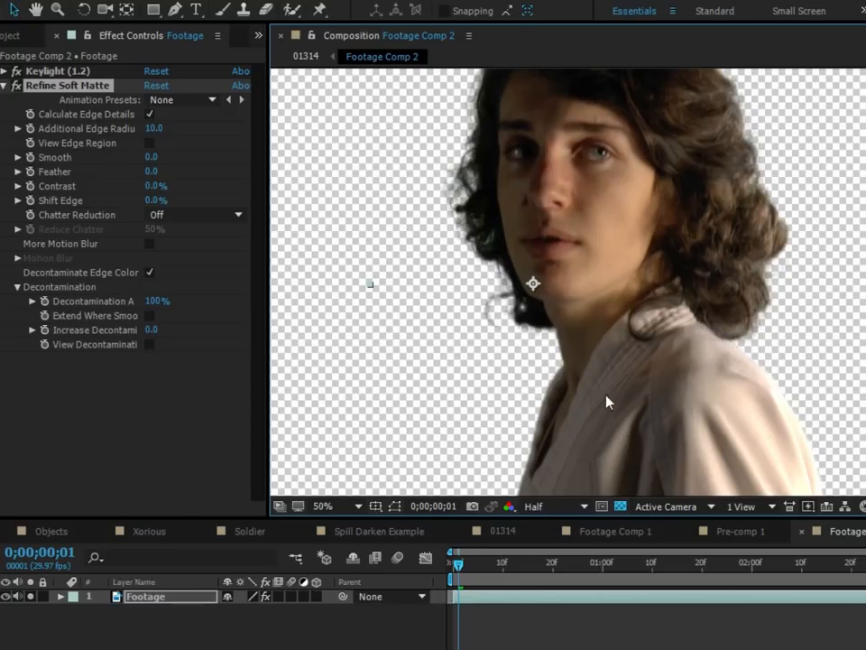
Step: Compare the edge of the subject's shoulder and lower hair with Refine Soft Matte off and on
scroll(581, 388, "up", 1)
left_click_drag(542, 379, 308, 290)
left_click_drag(652, 372, 401, 300)
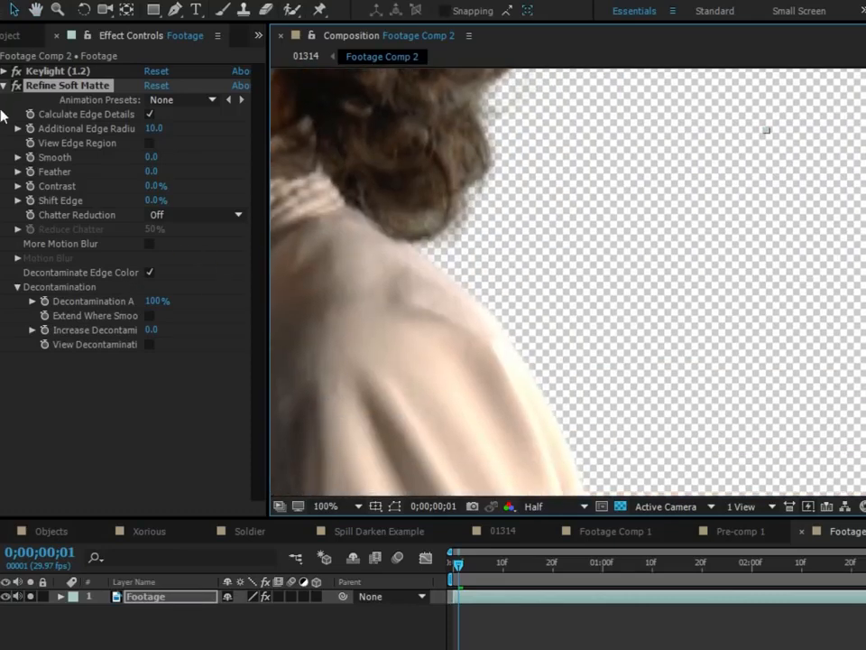
left_click(15, 84)
left_click(15, 85)
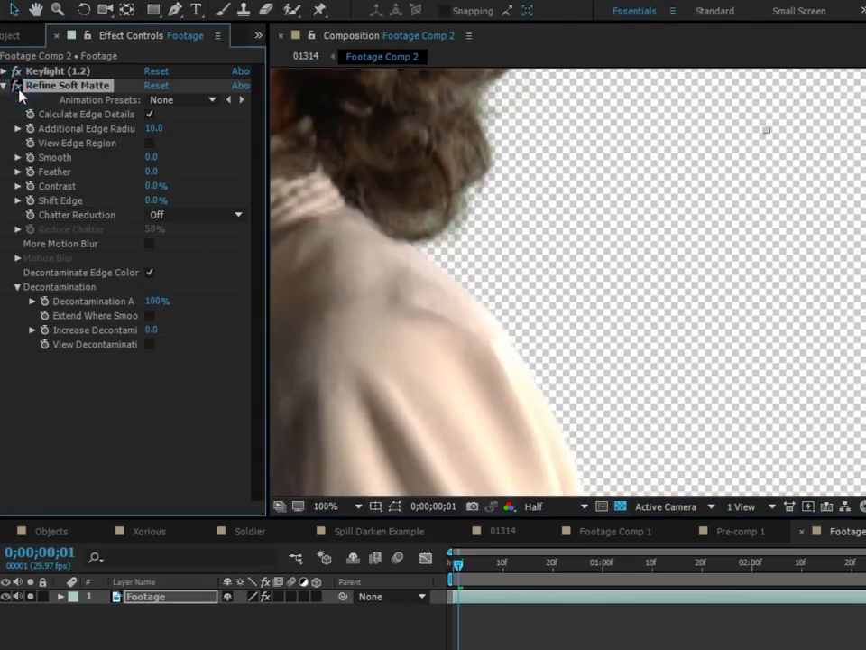
scroll(462, 257, "down", 1)
left_click_drag(462, 258, 556, 427)
left_click_drag(488, 275, 537, 257)
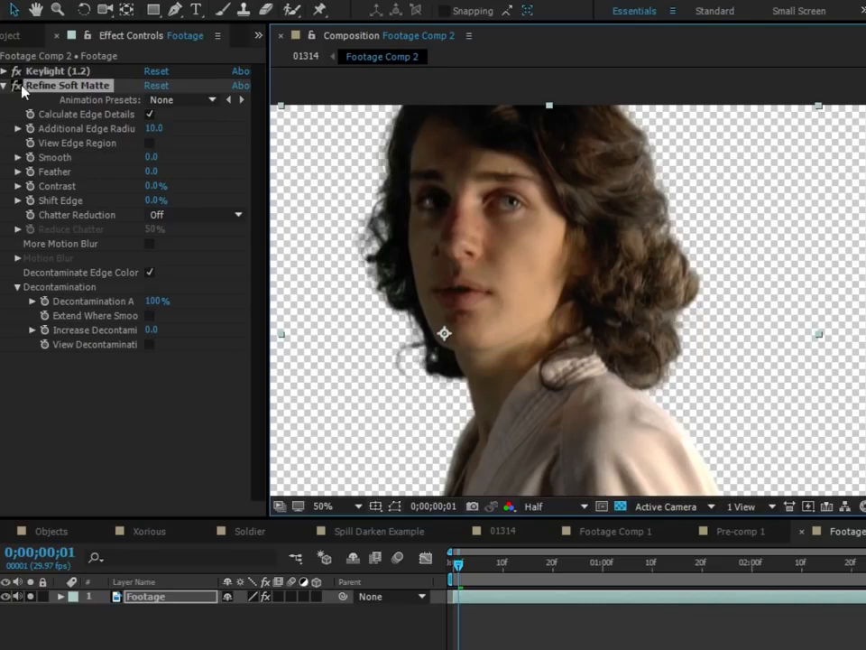
left_click_drag(484, 268, 455, 235)
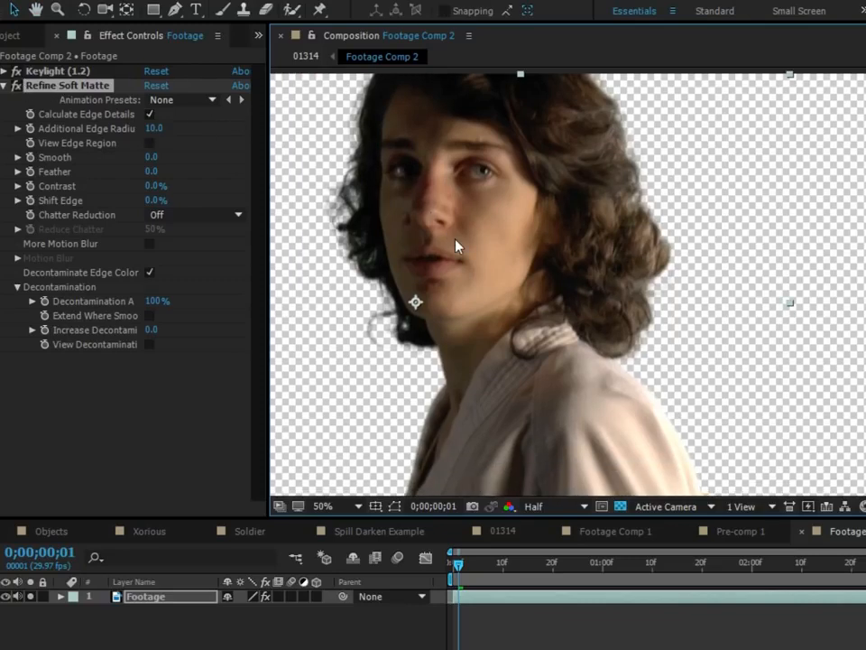
Step: Turn Refine Soft Matte off and draw a small triangular mask on the subject's cheek in the Footage layer
scroll(446, 138, "up", 1)
left_click(17, 86)
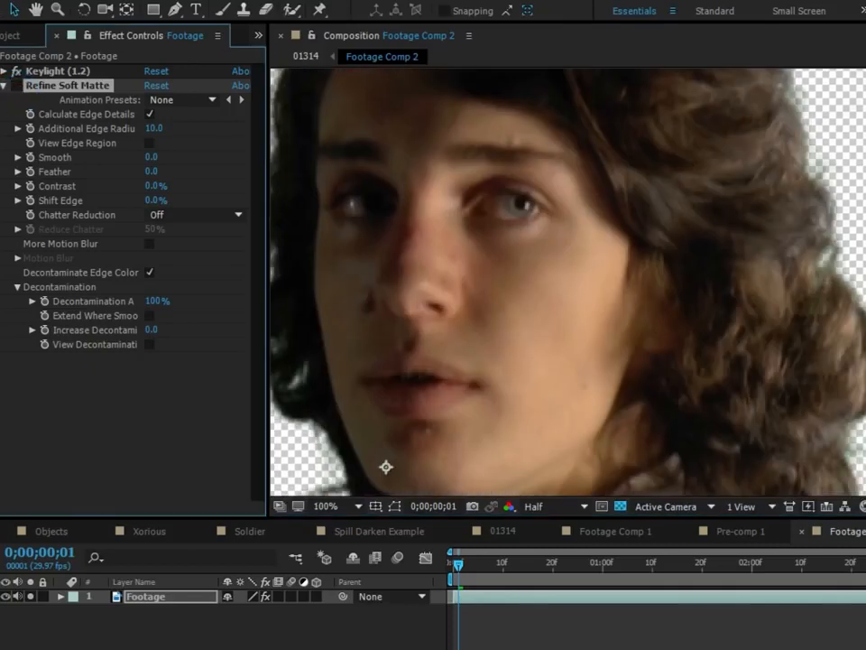
left_click(176, 10)
left_click(534, 291)
left_click(546, 303)
left_click(558, 288)
left_click(533, 290)
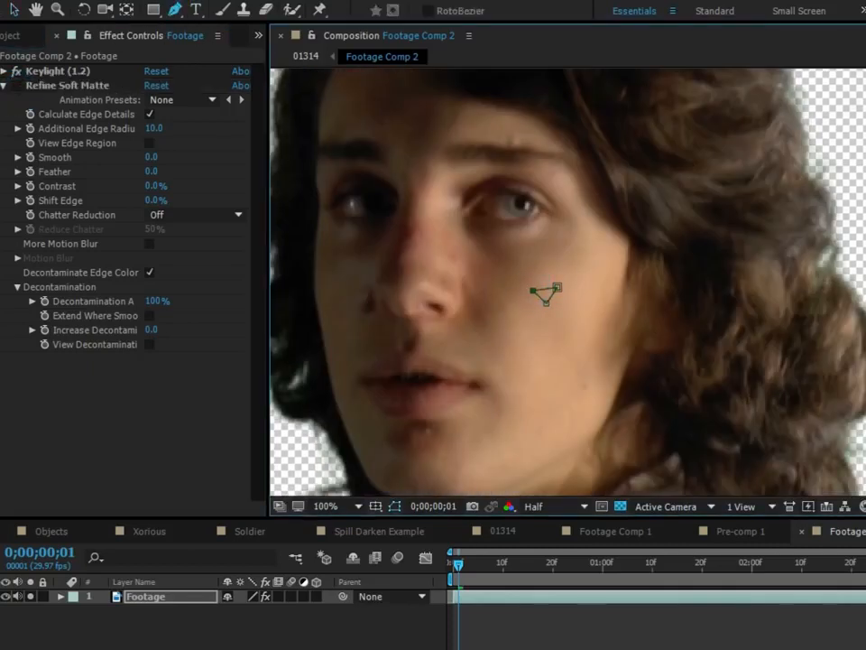
Step: Set the cheek mask's mode to Subtract to cut a hole, and turn Refine Soft Matte back on
key("m")
left_click(267, 637)
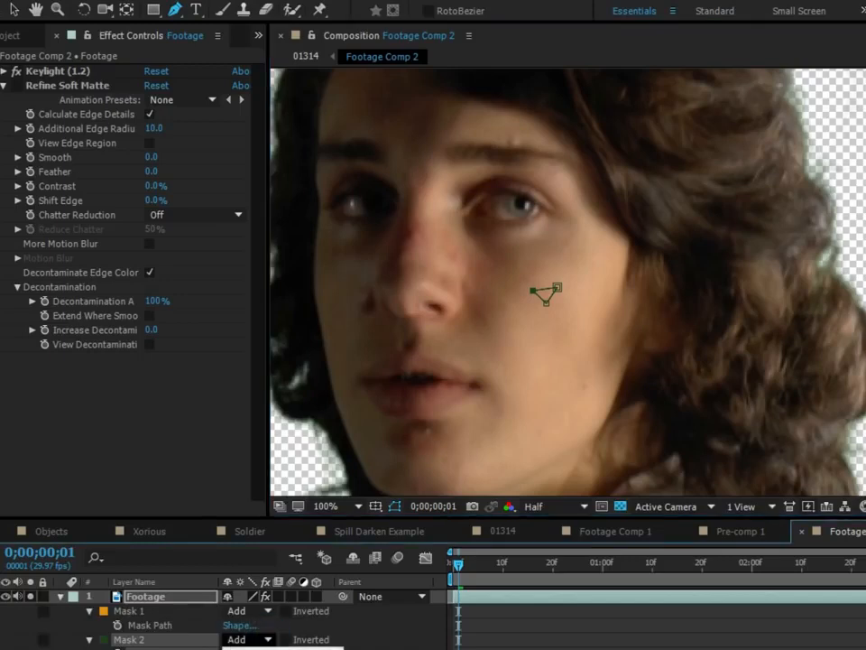
left_click(261, 649)
key("F2")
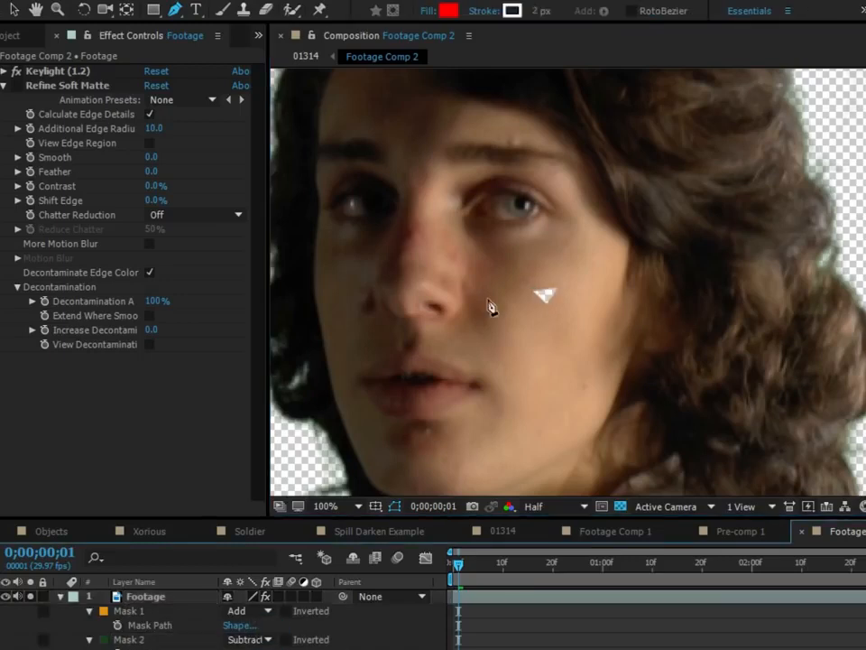
left_click(15, 84)
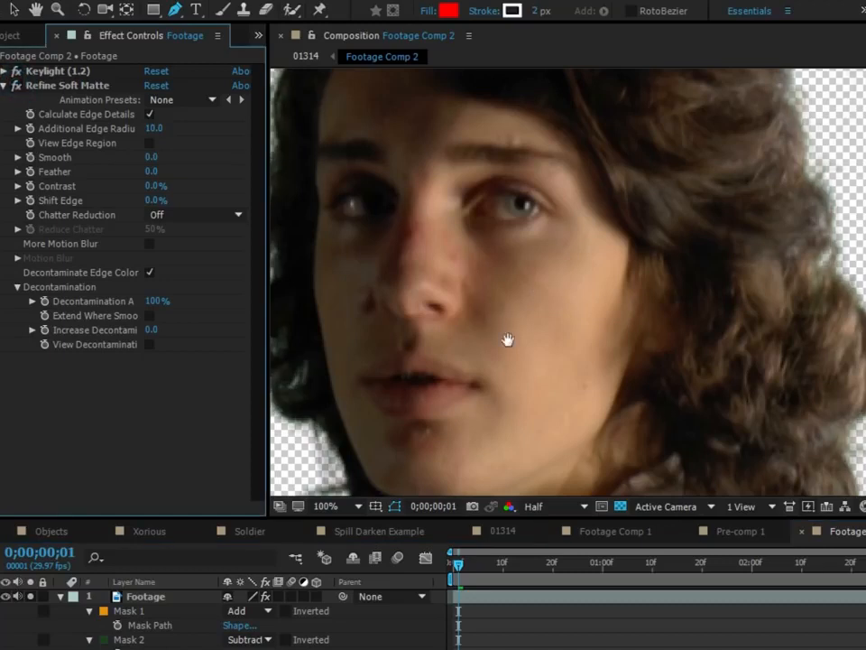
key("v")
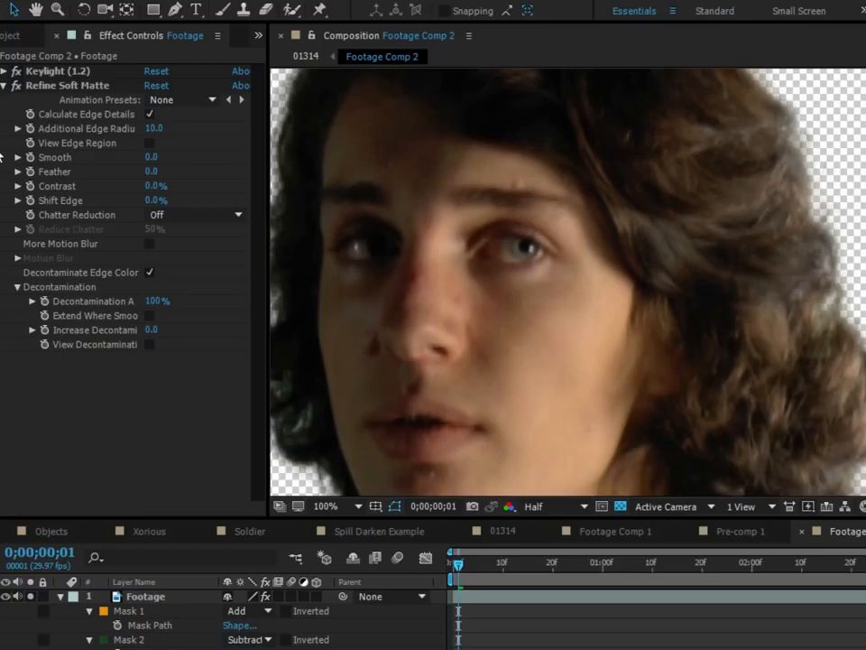
Step: Enlarge the triangular cheek mask by moving two of its vertices outward while View Edge Region is on, and turn that view off
left_click(162, 143)
left_click(176, 143)
scroll(572, 370, "up", 2)
left_click_drag(572, 370, 602, 255)
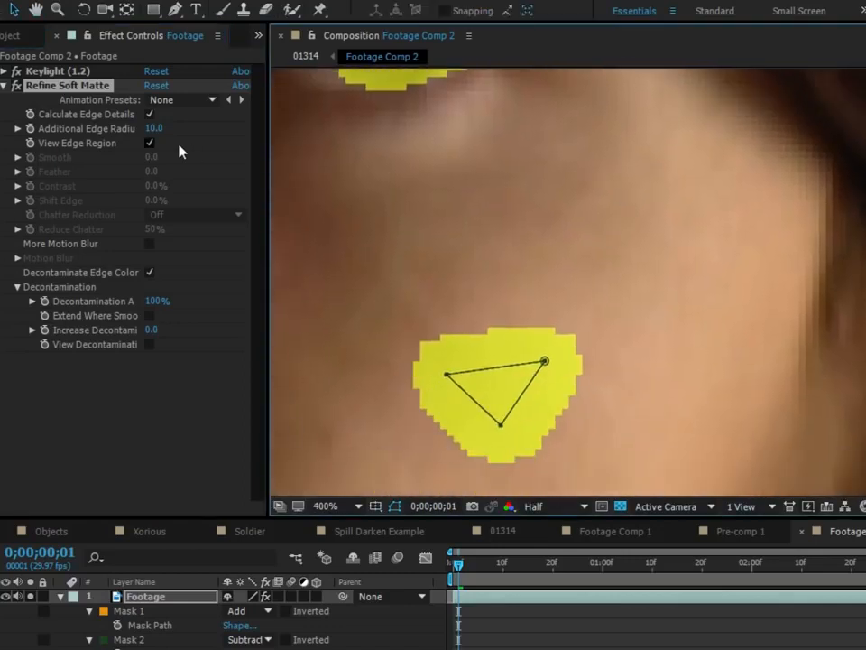
left_click_drag(545, 361, 583, 288)
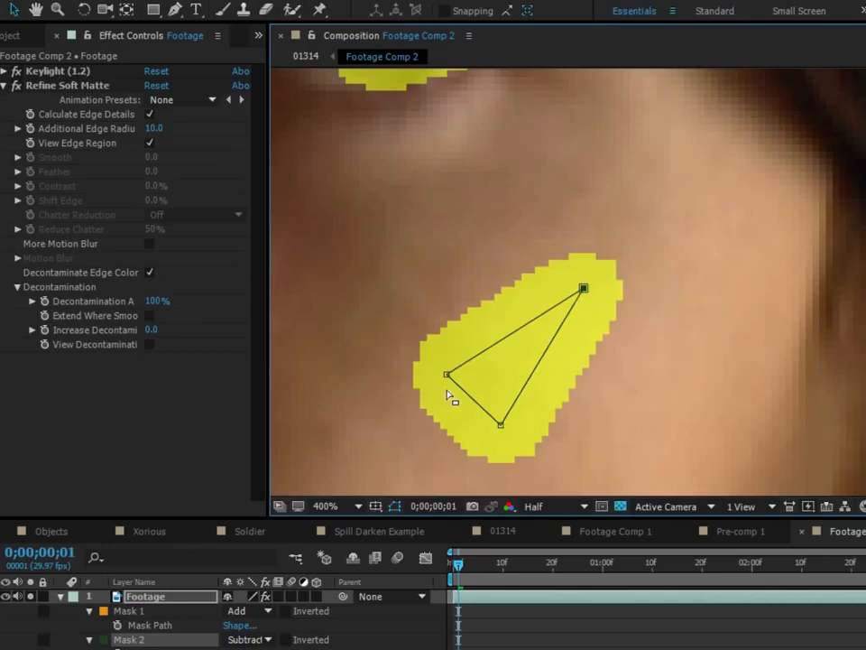
left_click_drag(448, 373, 361, 321)
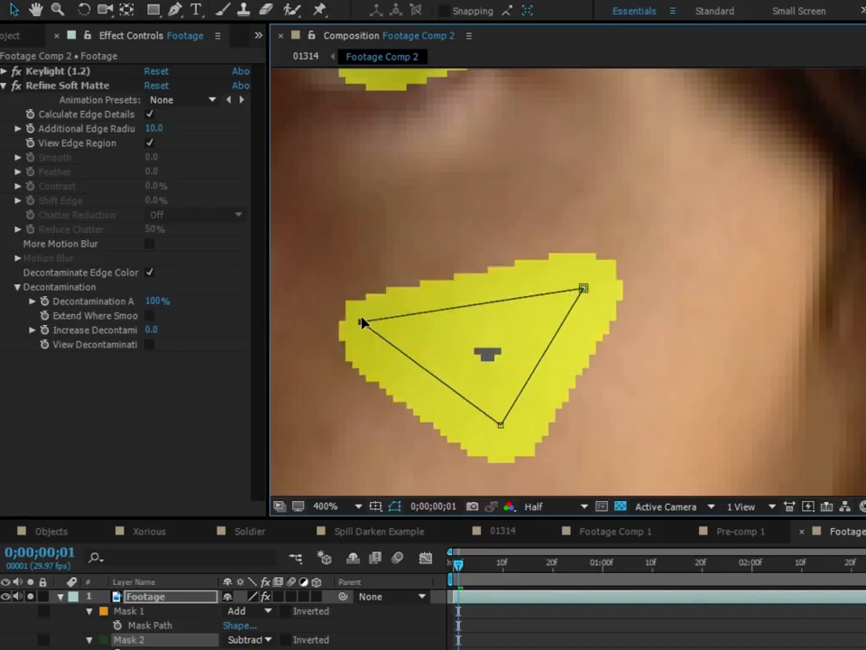
left_click(161, 143)
key("comma")
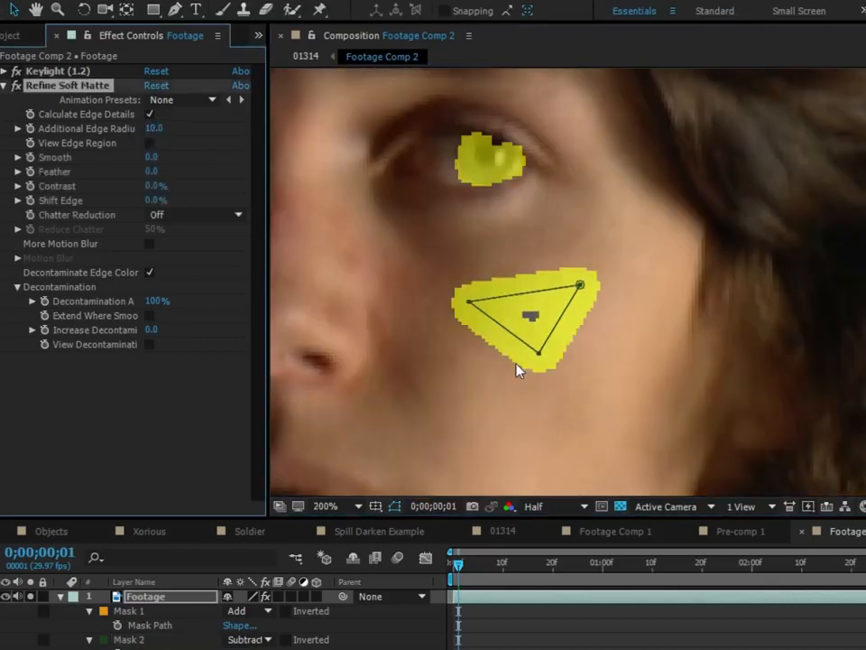
Step: Shrink the triangular cheek mask by moving its nose-side vertex inward with View Edge Region on, turn that view off and check the cheek
key("comma")
left_click_drag(575, 293, 561, 323)
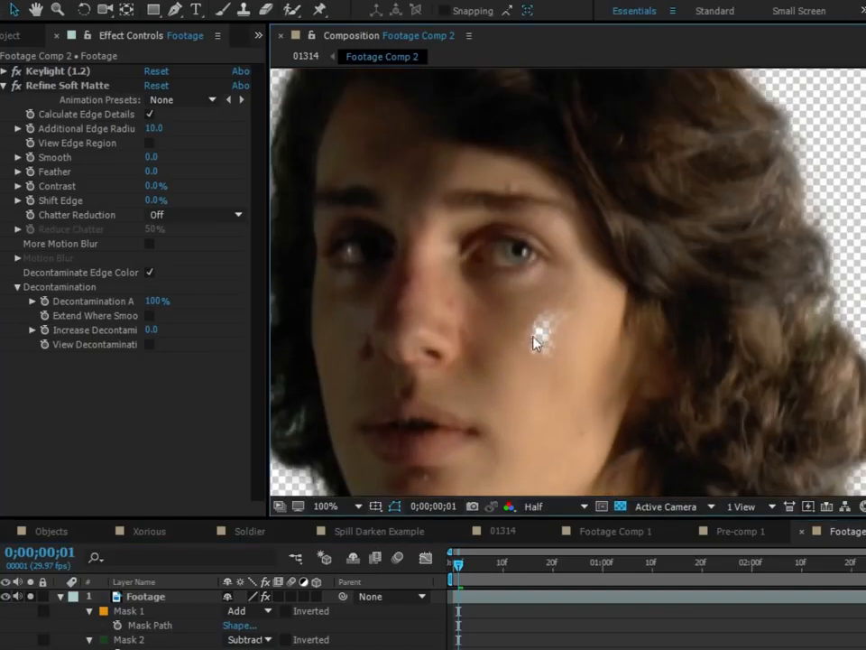
scroll(545, 345, "up", 1)
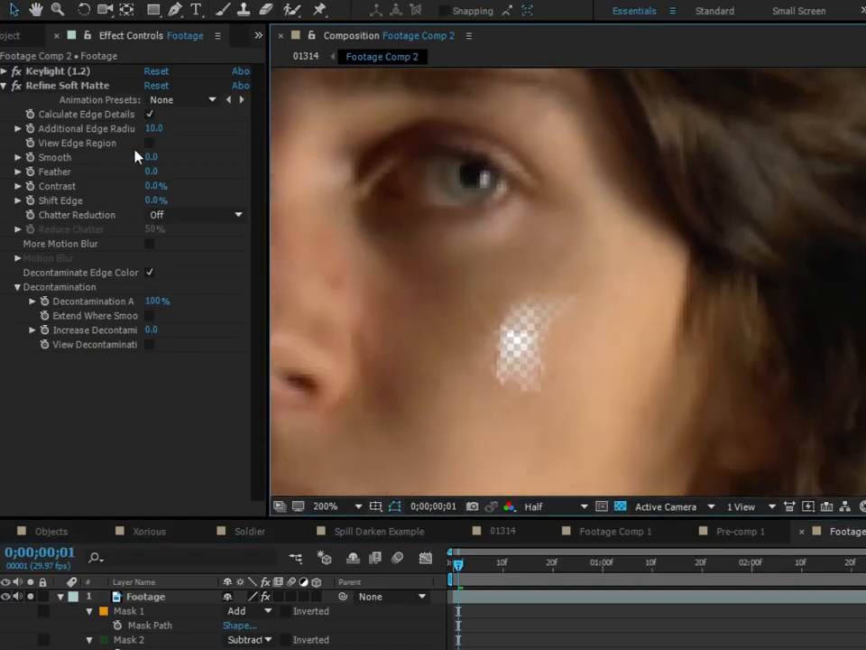
left_click(174, 149)
left_click(185, 141)
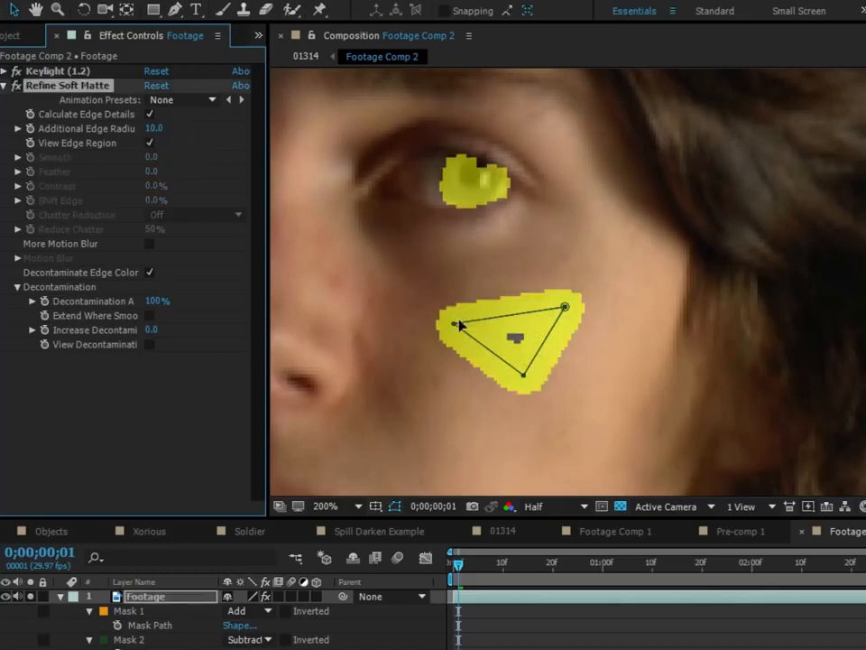
left_click_drag(453, 323, 506, 342)
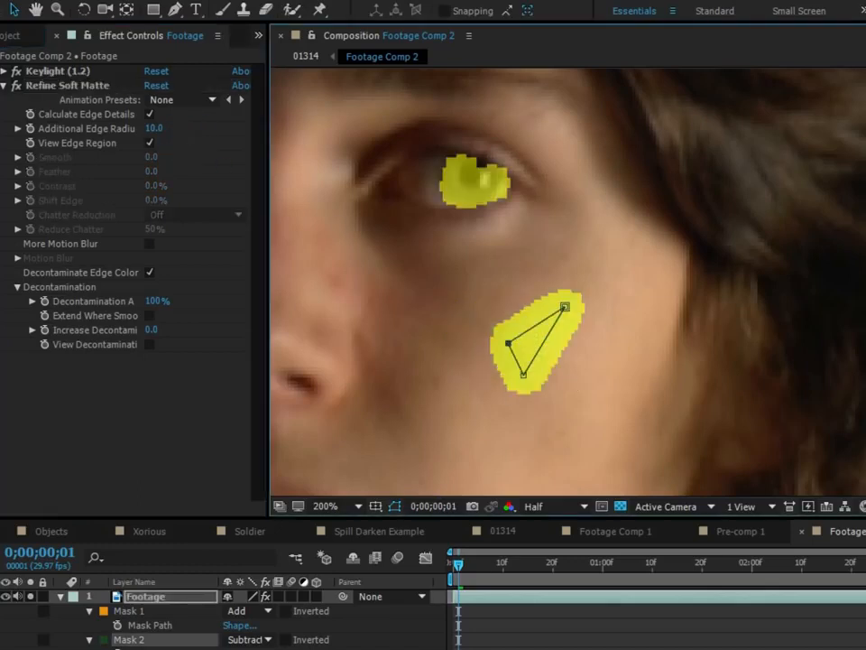
left_click(168, 141)
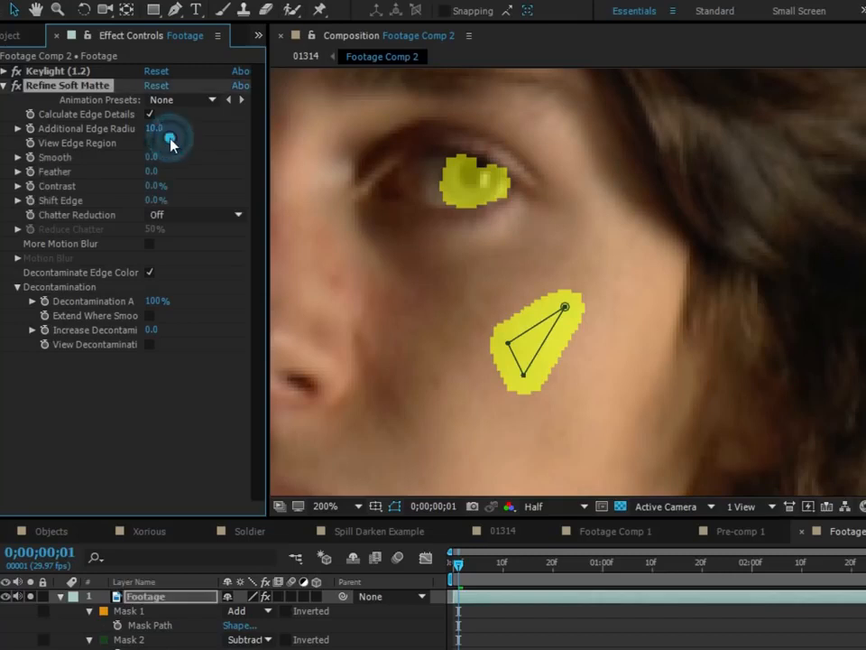
scroll(553, 325, "down", 1)
scroll(555, 327, "down", 2)
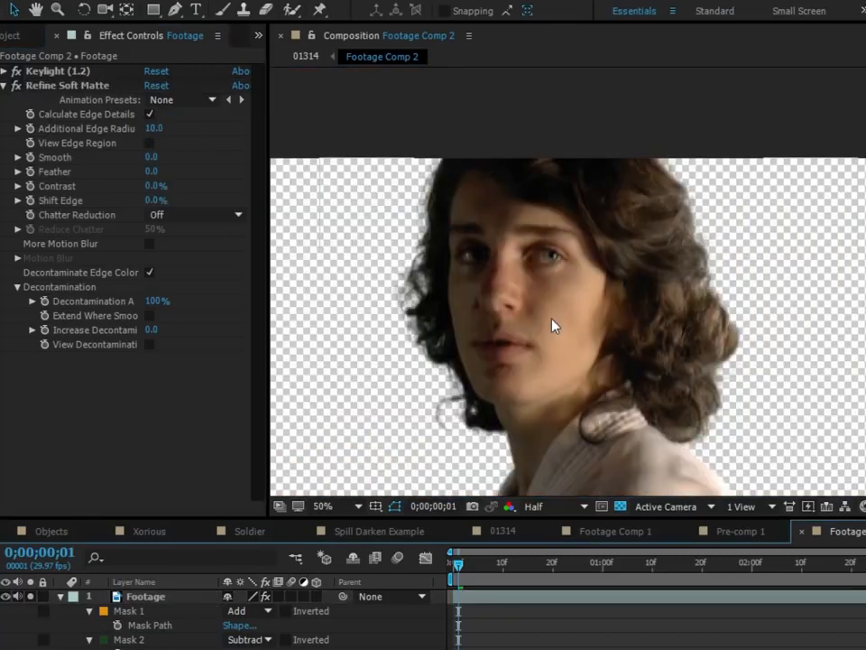
left_click_drag(557, 318, 602, 213)
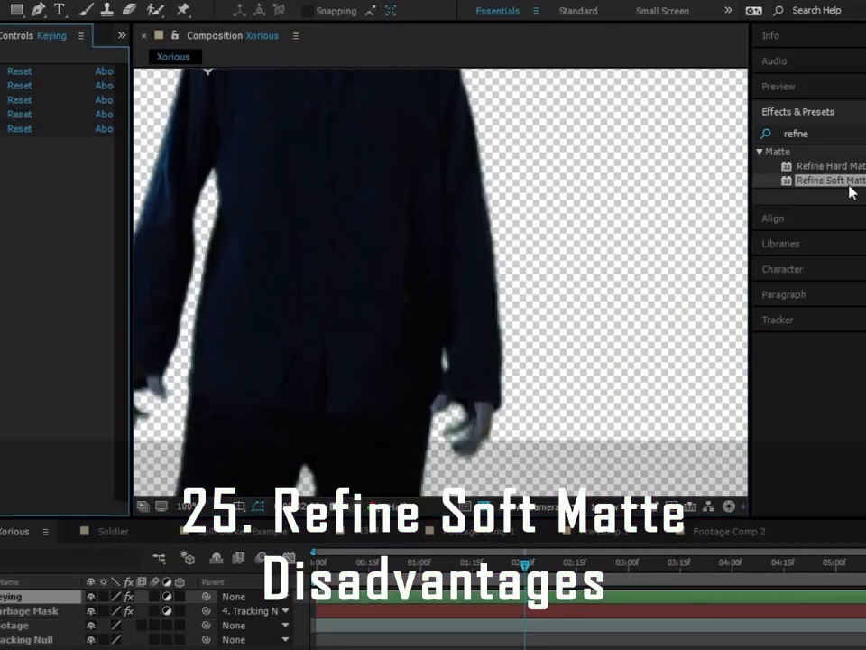
Step: Apply Refine Soft Matte to the Keying layer in the Xorious composition and inspect the gap between arm and body
left_click_drag(849, 184, 232, 352)
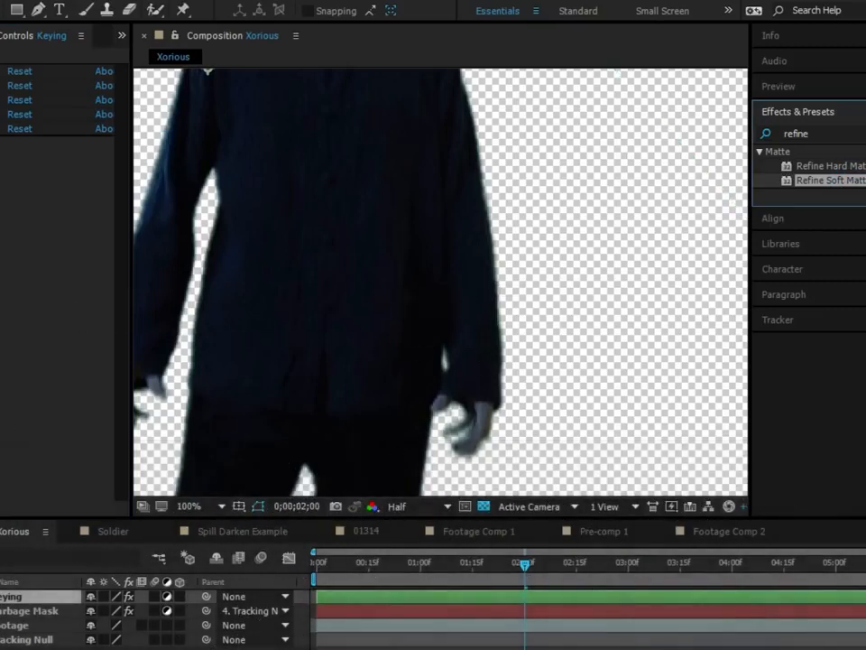
scroll(455, 397, "up", 2)
left_click_drag(453, 318, 443, 281)
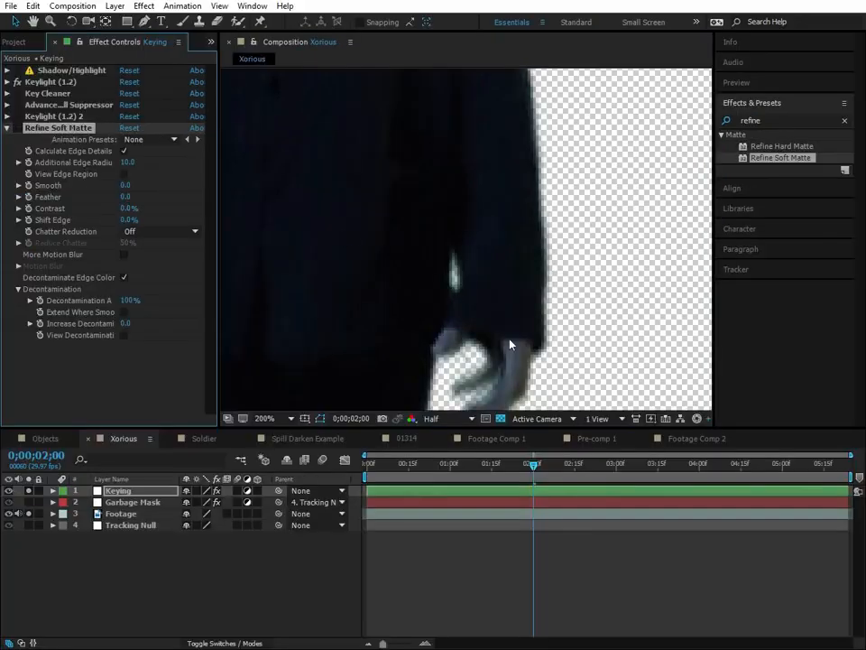
scroll(484, 306, "down", 2)
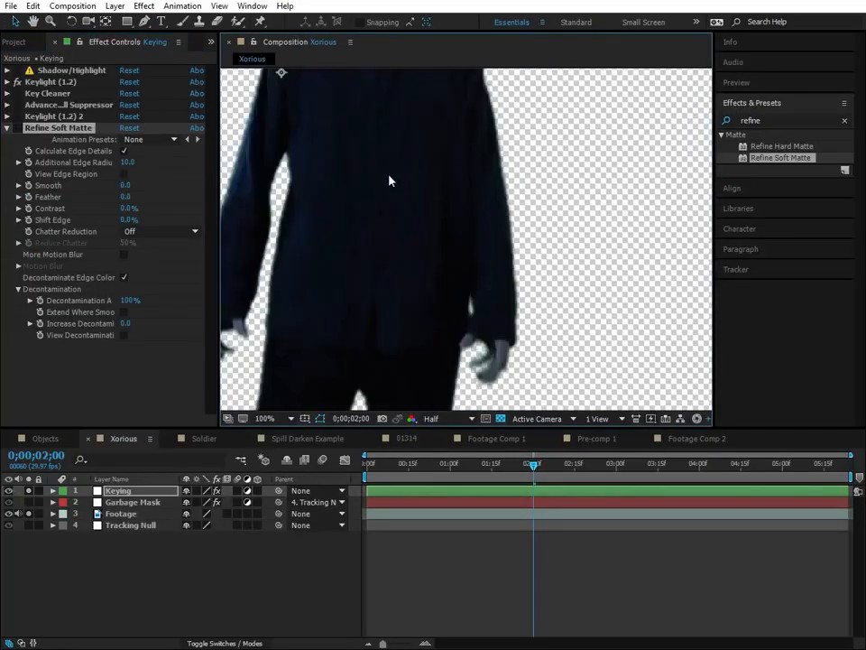
Step: Go to 0;00;02;14 in the Xorious composition and turn Refine Soft Matte on for the Keying layer
left_click(573, 466)
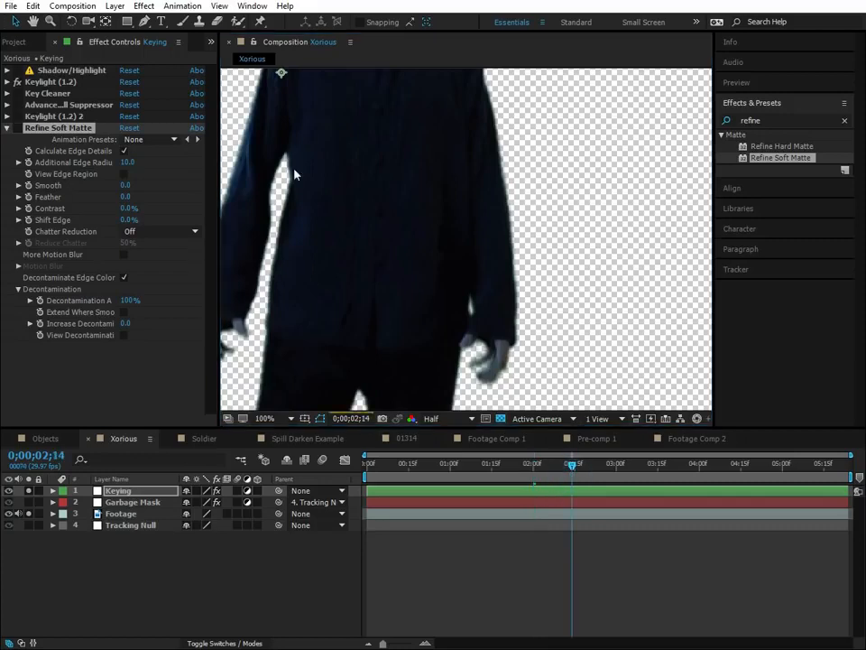
left_click_drag(240, 195, 304, 192)
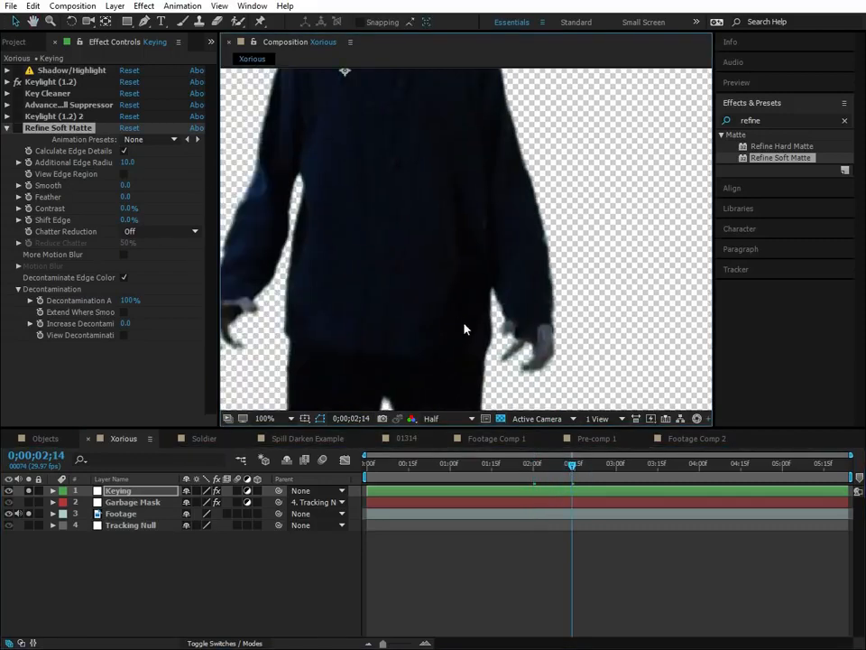
scroll(469, 308, "down", 2)
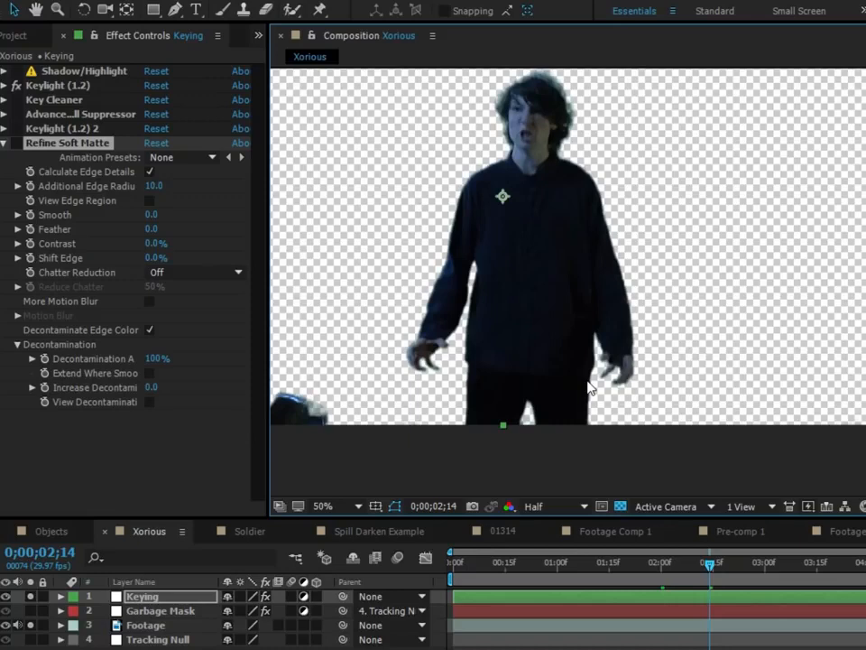
left_click_drag(494, 312, 557, 405)
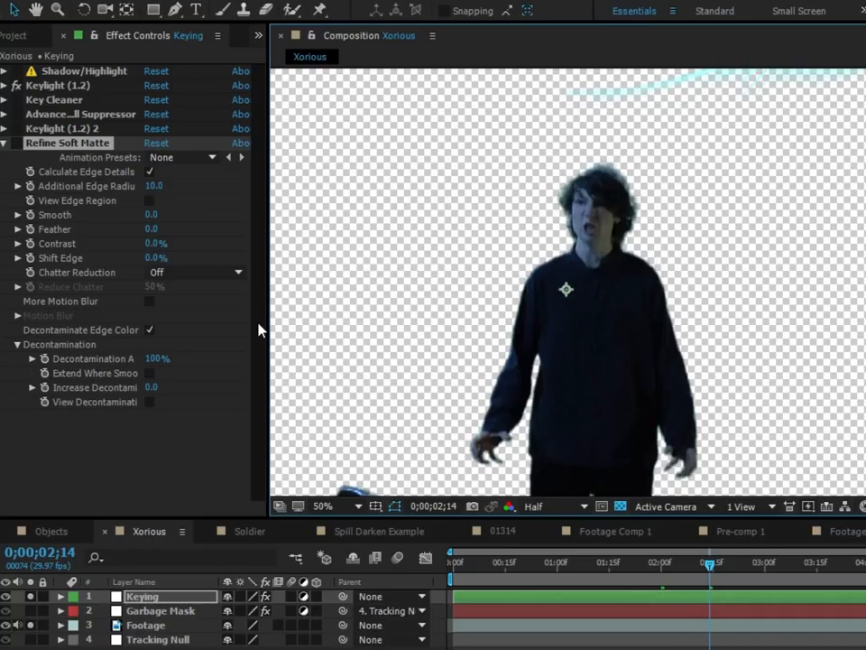
left_click(17, 142)
left_click_drag(397, 112, 404, 138)
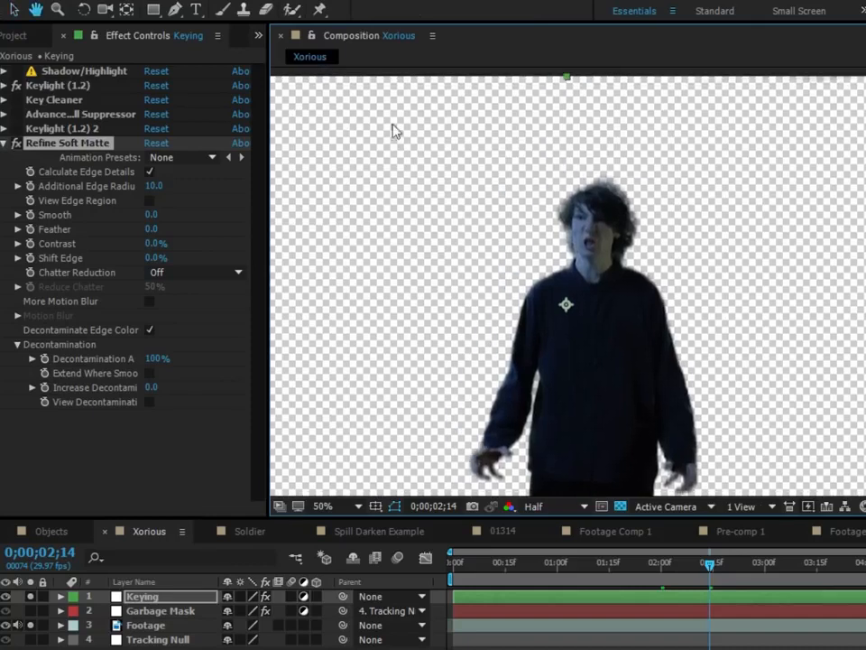
Step: Turn on View Edge Region in Refine Soft Matte and inspect the highlighted areas on the backdrop and around the subject's head
right_click(172, 205)
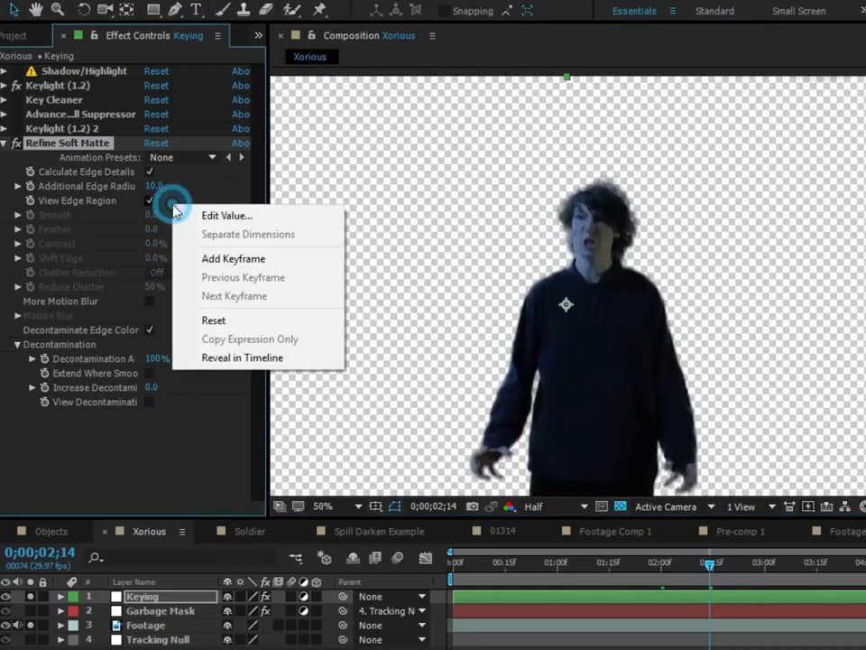
left_click(105, 202)
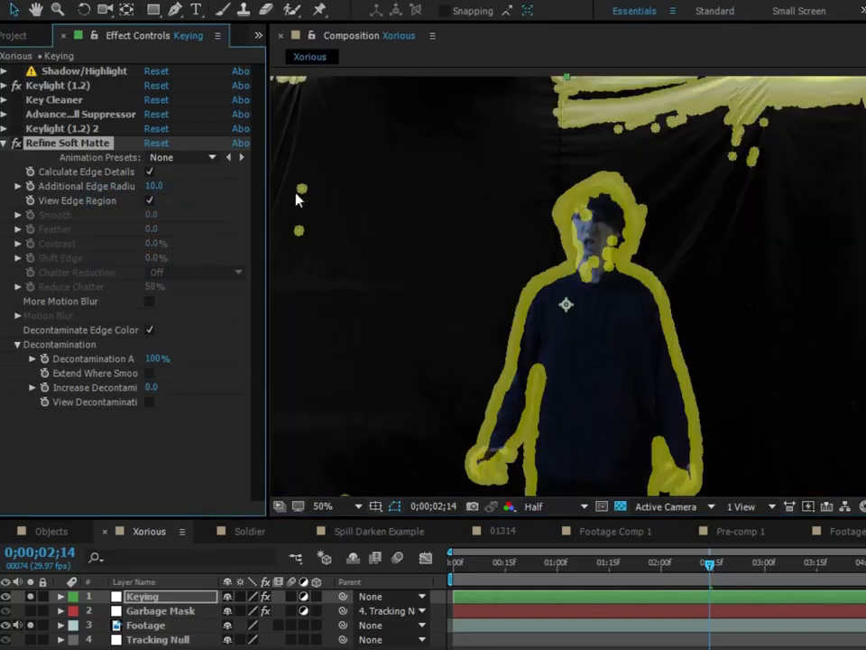
scroll(443, 238, "up", 2)
left_click_drag(447, 236, 664, 328)
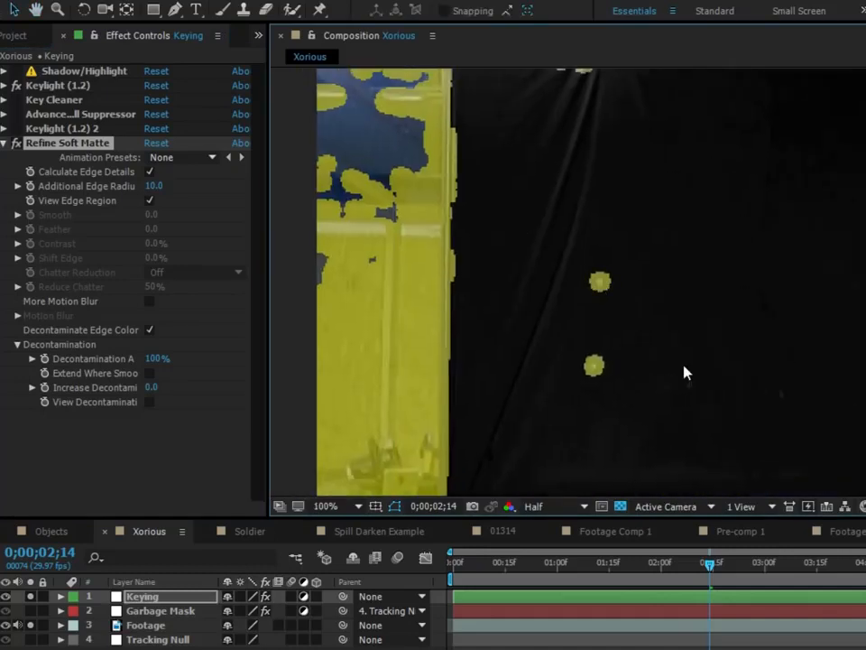
left_click_drag(510, 259, 281, 269)
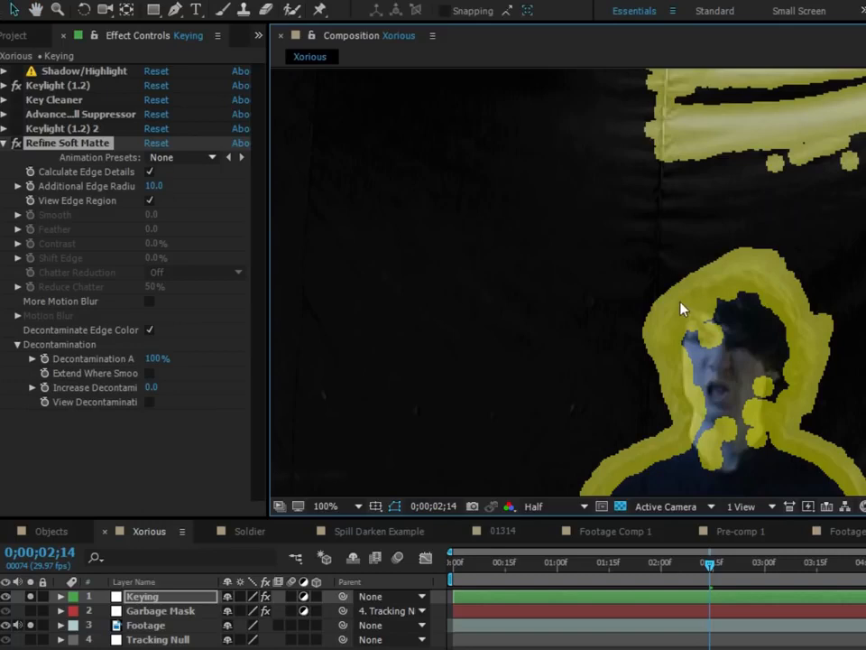
scroll(687, 303, "up", 1)
left_click_drag(687, 303, 395, 198)
Step: Turn Refine Soft Matte off on the Keying layer and inspect the keyed hair edge
left_click(16, 143)
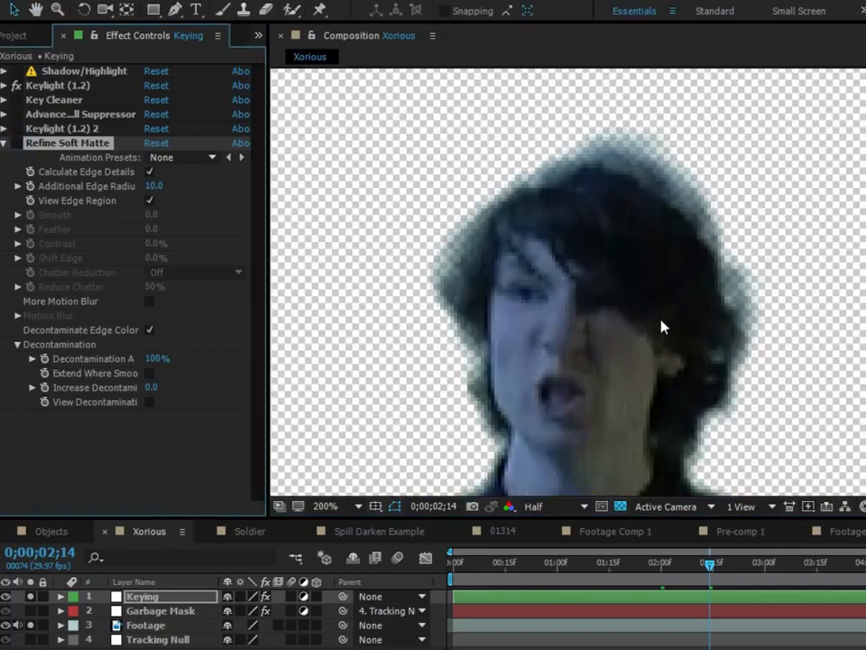
scroll(700, 351, "down", 2)
scroll(534, 332, "down", 2)
left_click_drag(533, 332, 548, 184)
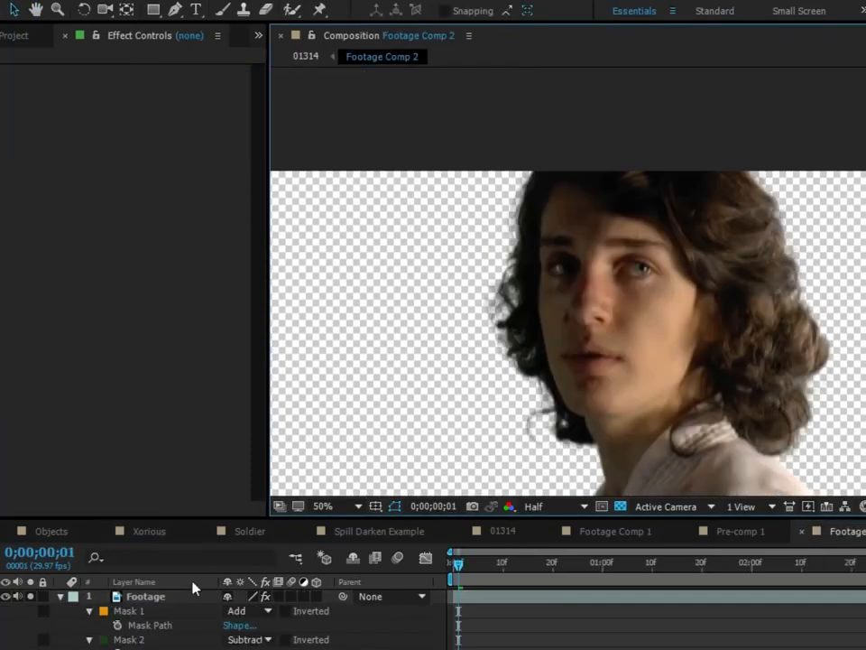
Step: Set Refine Soft Matte's Chatter Reduction to Smoother (Slower) on the Footage layer in Footage Comp 2
left_click(164, 599)
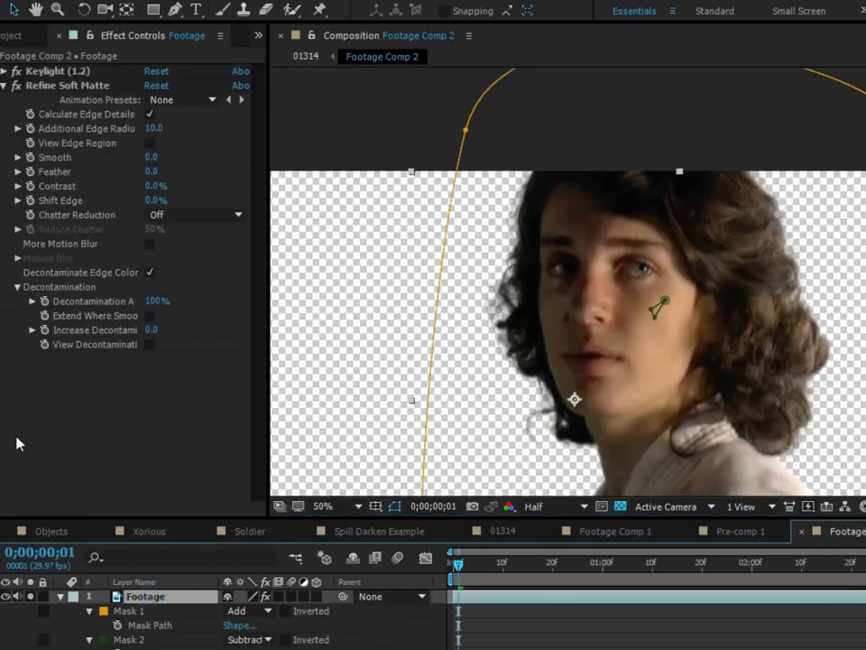
left_click_drag(666, 328, 625, 313)
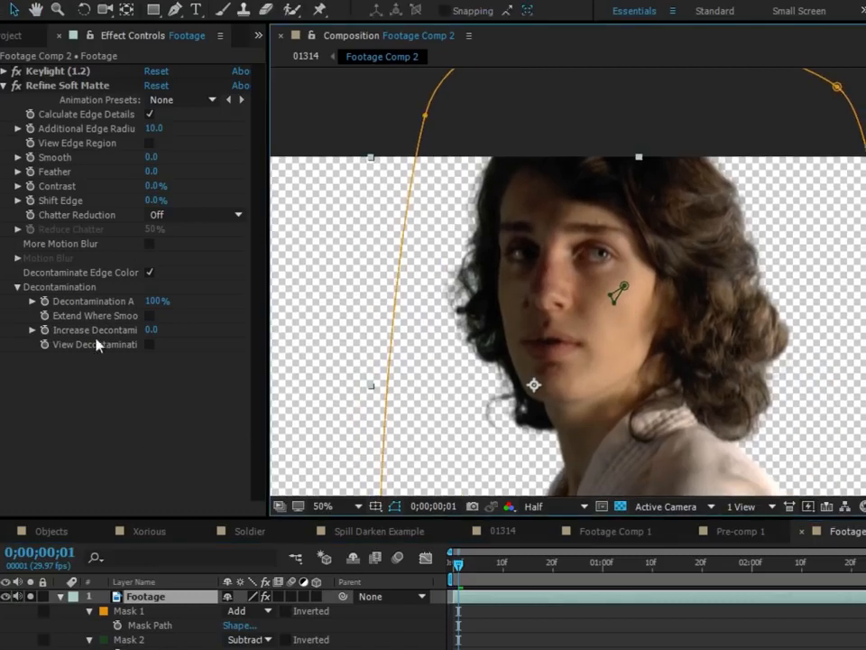
left_click(203, 475)
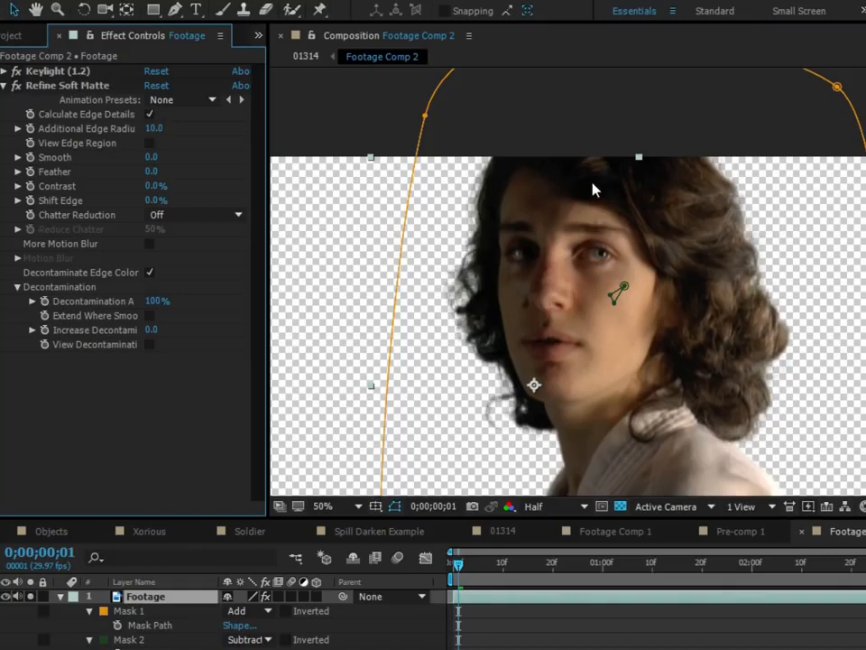
left_click(92, 87)
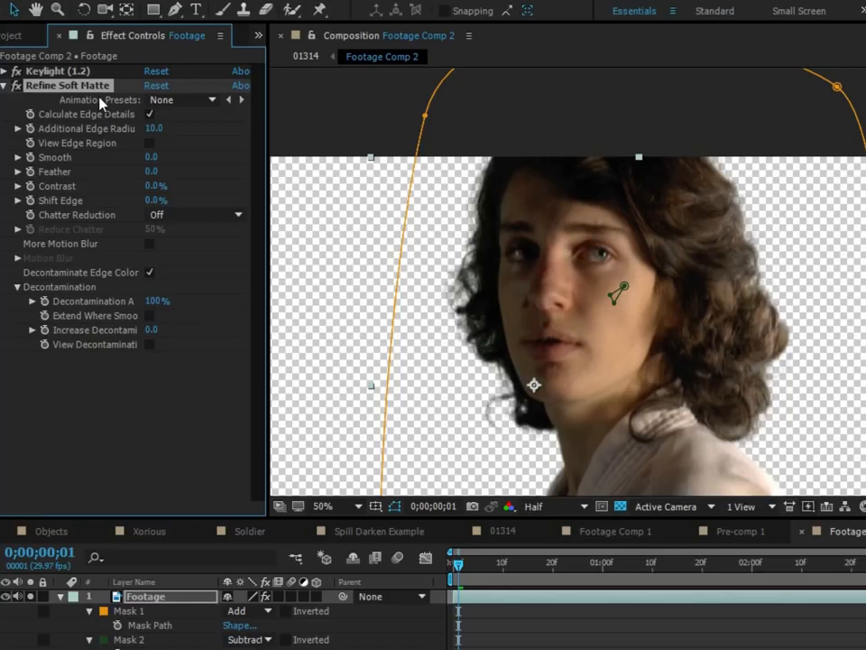
left_click(82, 216)
left_click(187, 222)
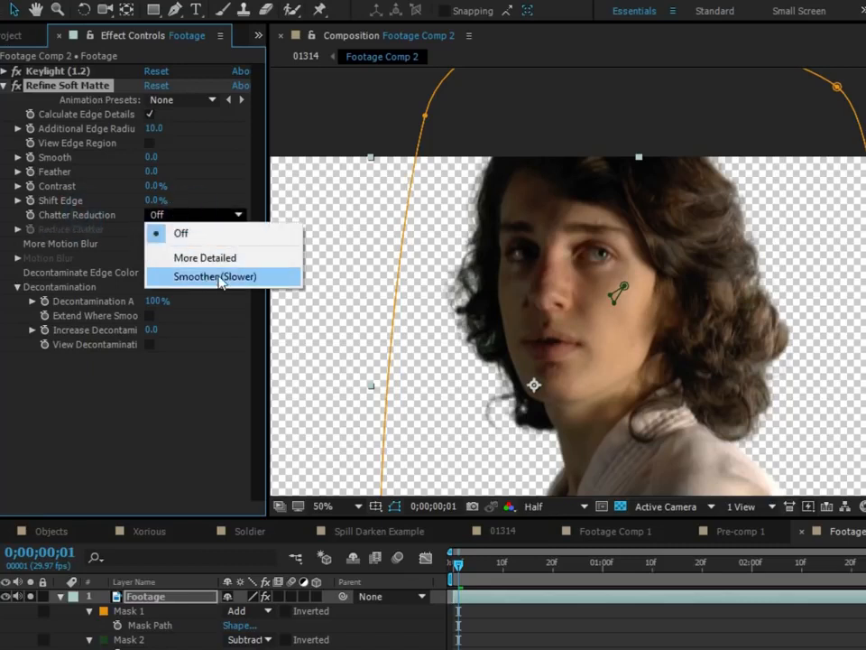
left_click(208, 278)
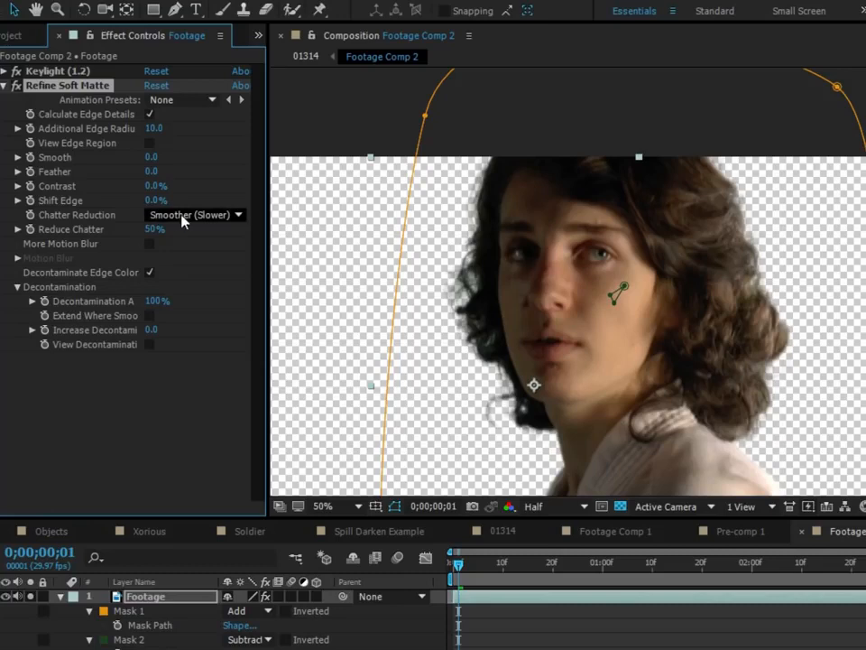
left_click_drag(420, 281, 387, 199)
left_click_drag(481, 269, 460, 311)
left_click_drag(568, 325, 569, 274)
scroll(571, 281, "down", 2)
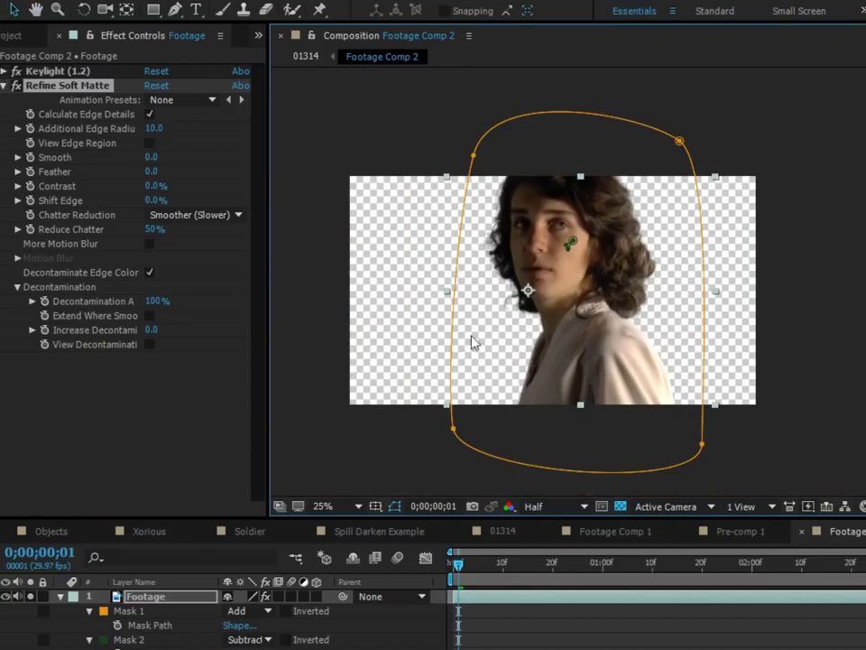
Step: Examine the More Motion Blur option of Refine Soft Matte and the Keylight settings on the Footage layer
left_click(143, 534)
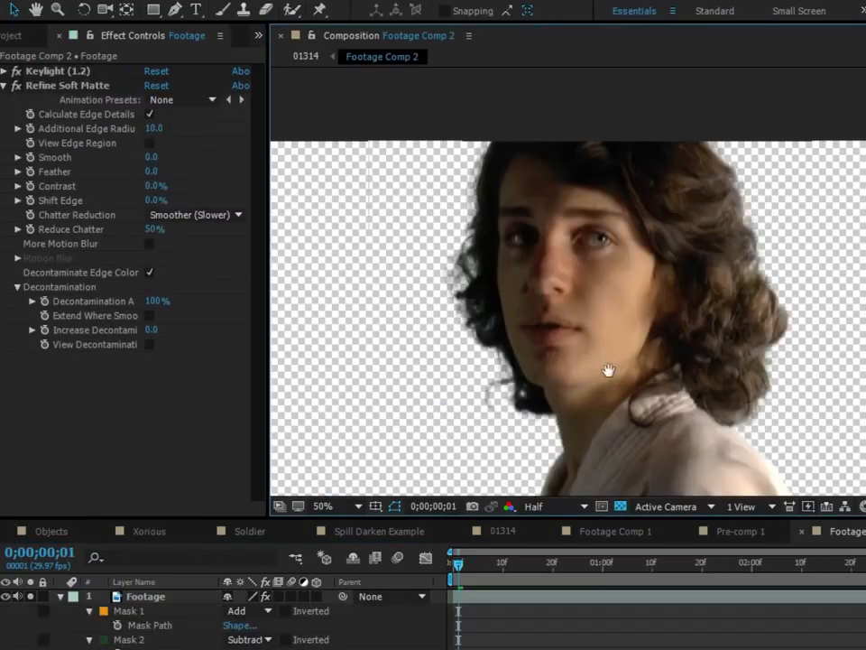
left_click_drag(608, 370, 652, 345)
left_click(82, 87)
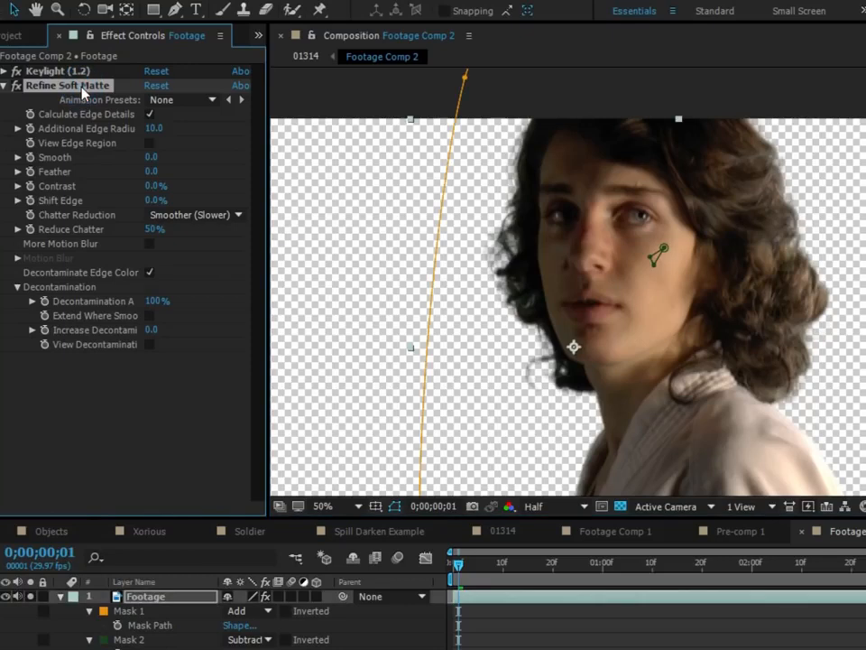
left_click(78, 246)
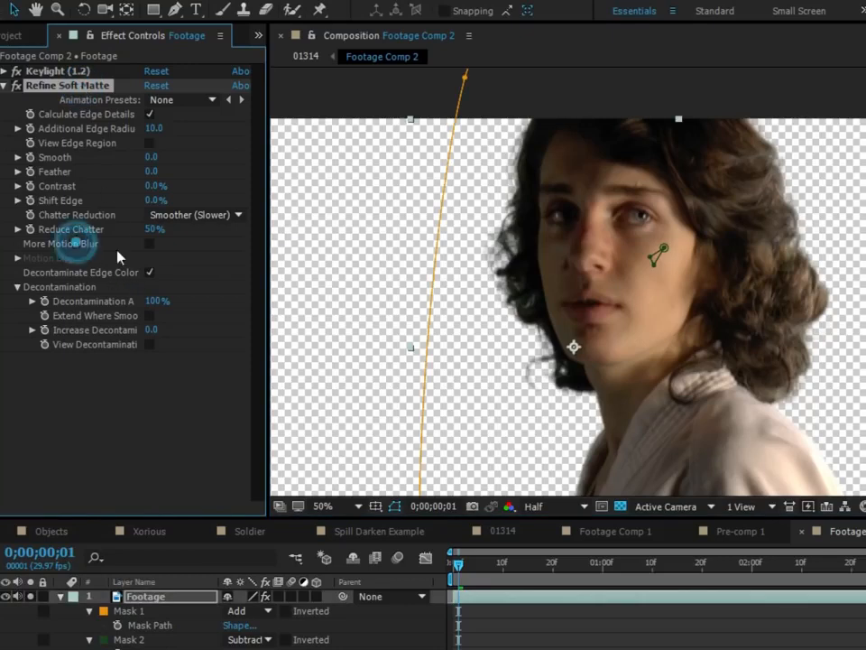
left_click(176, 248)
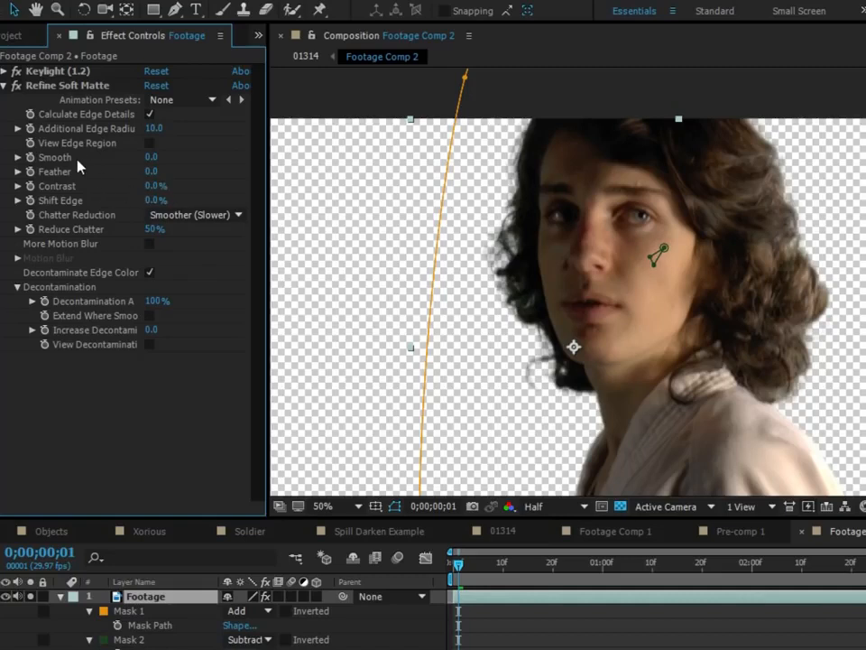
left_click(4, 71)
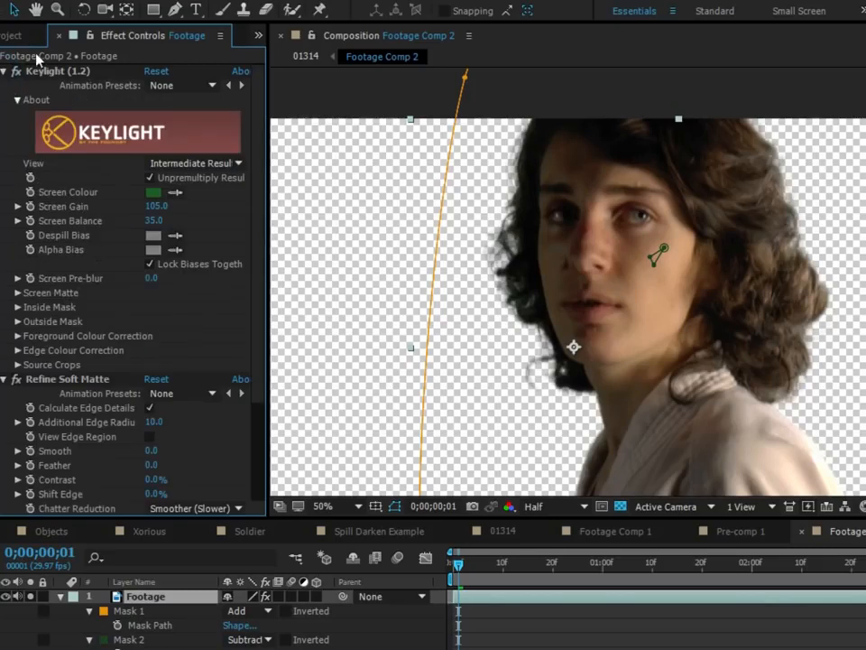
left_click(4, 71)
key("comma")
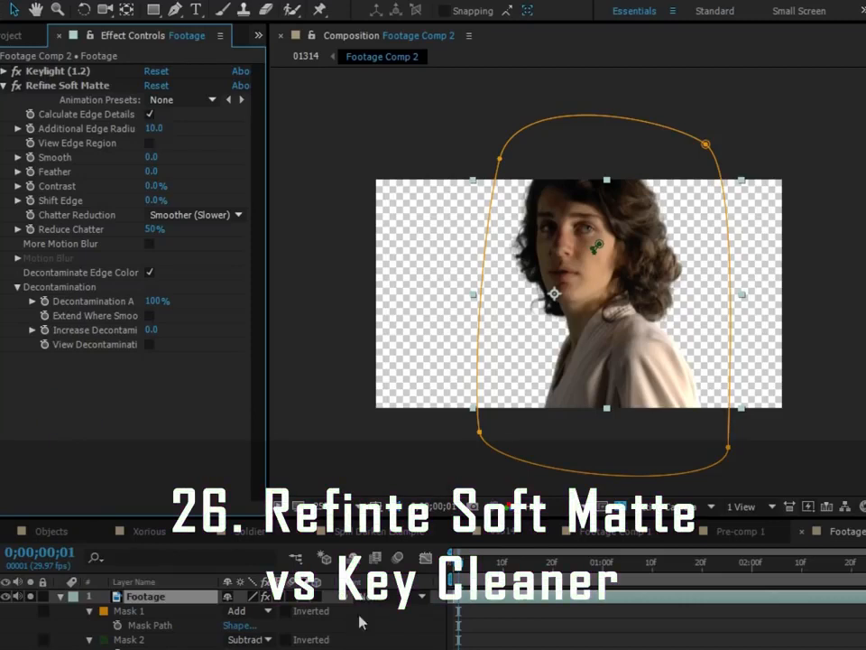
left_click(414, 640)
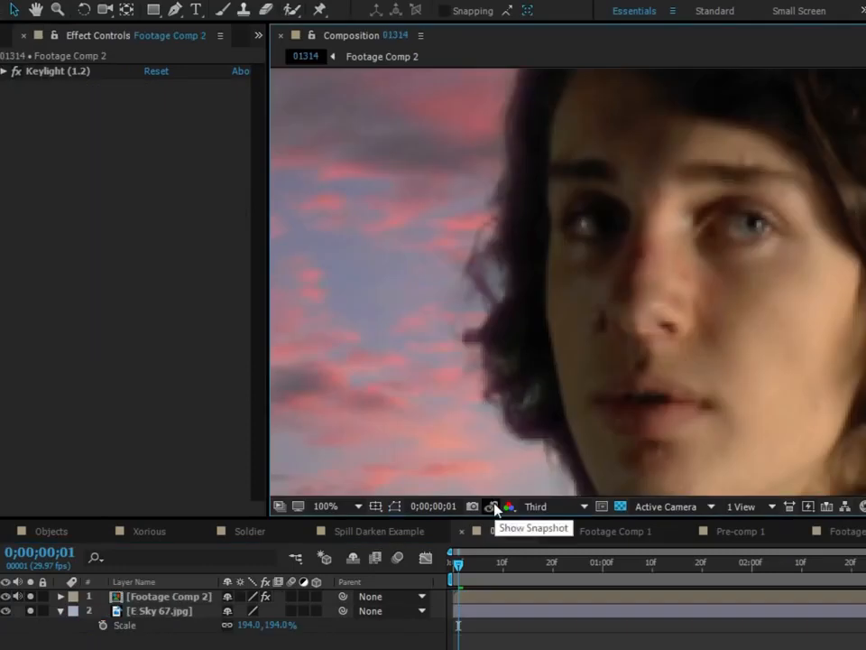
Step: Compare the stored snapshot with the current sky composite in comp 01314, examining the subject's hair edge up close and at 50%
left_click(494, 508)
left_click(494, 509)
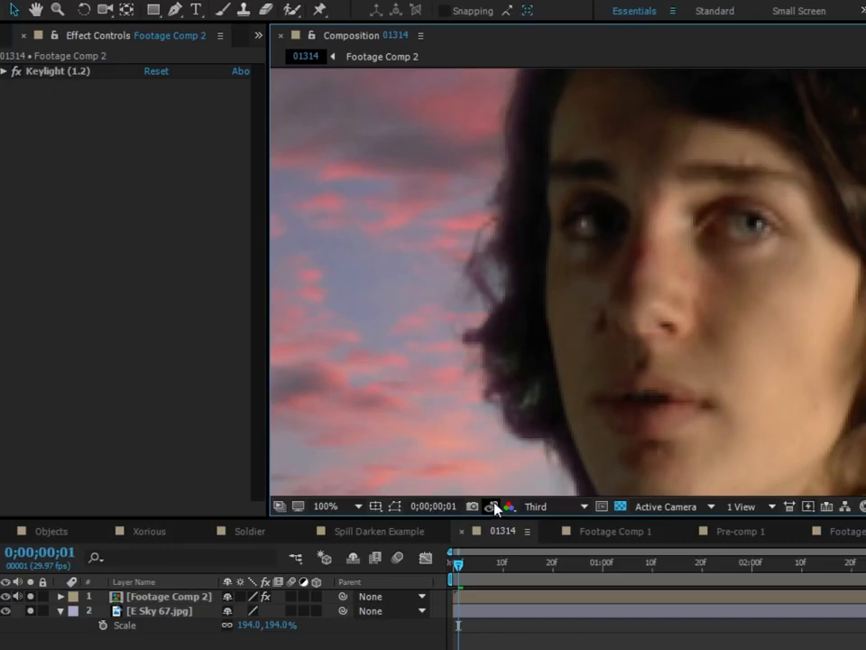
left_click(495, 508)
left_click(494, 508)
left_click(494, 508)
key("comma")
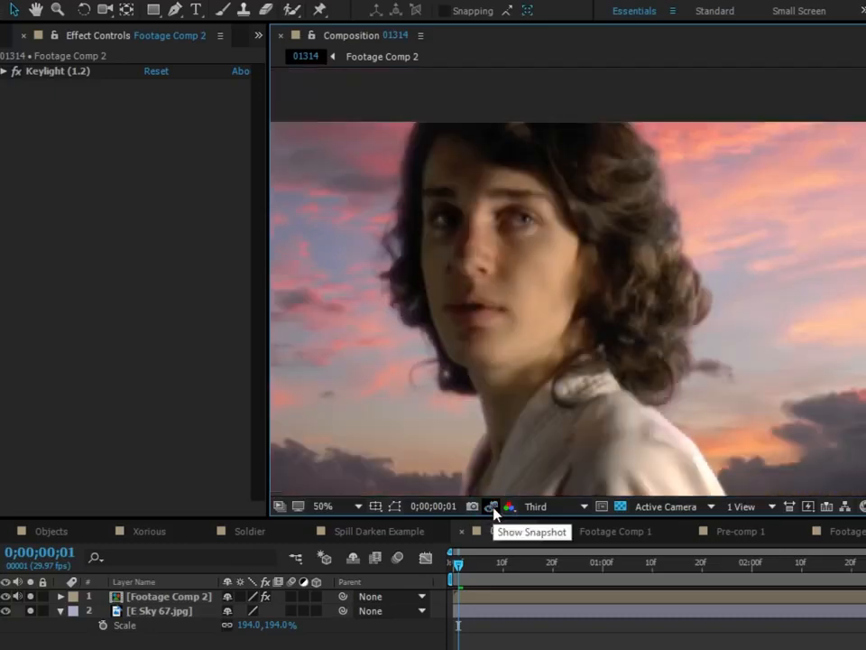
left_click(493, 508)
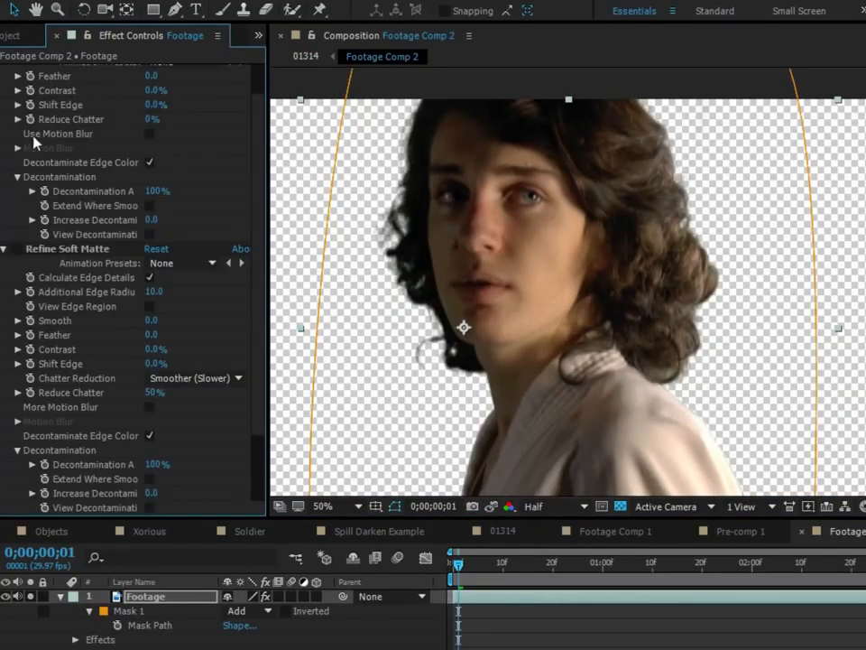
Step: Examine the Decontaminate Edge Color options of Refine Hard Matte and Refine Soft Matte on the Footage layer in Footage Comp 2
scroll(51, 233, "up", 1)
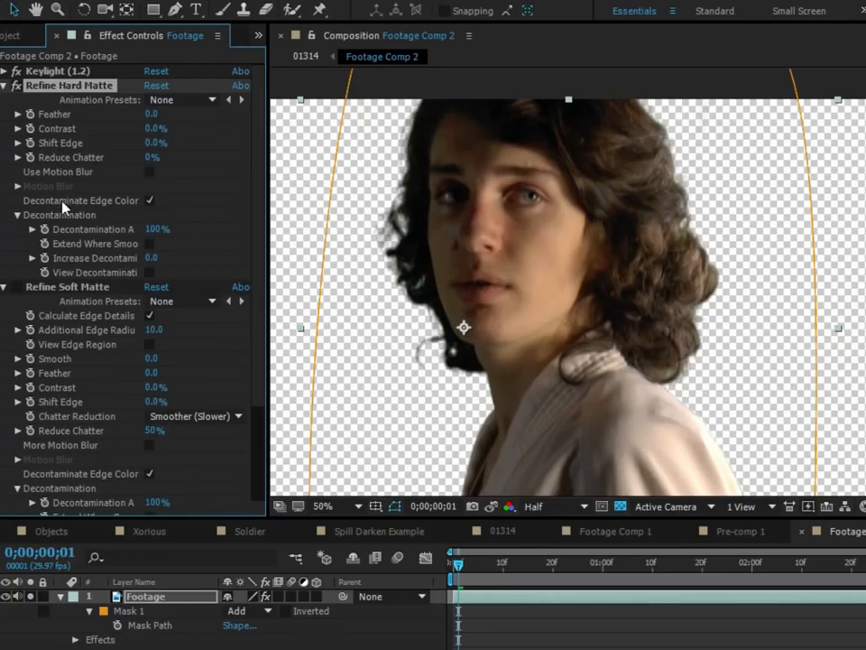
left_click(72, 287)
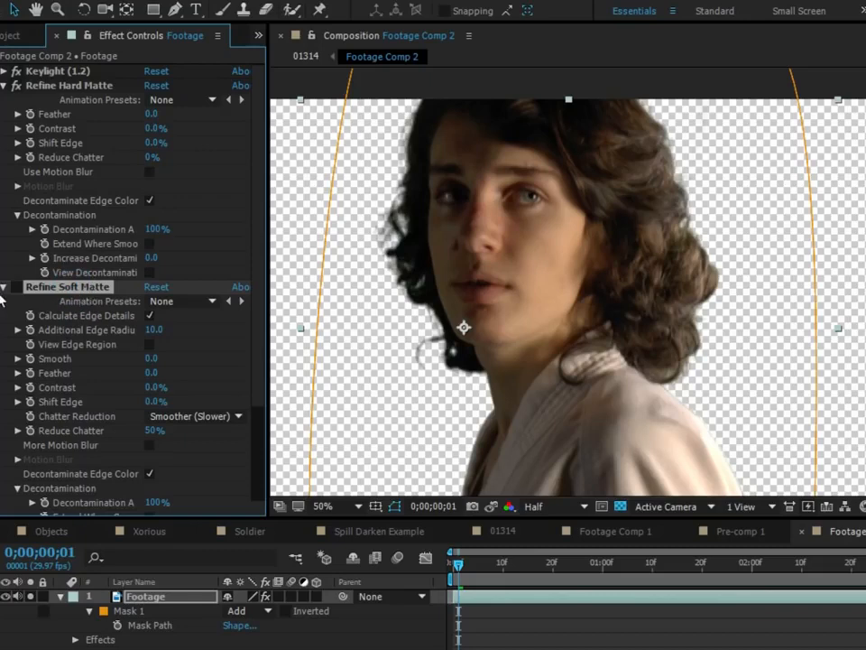
left_click(56, 86)
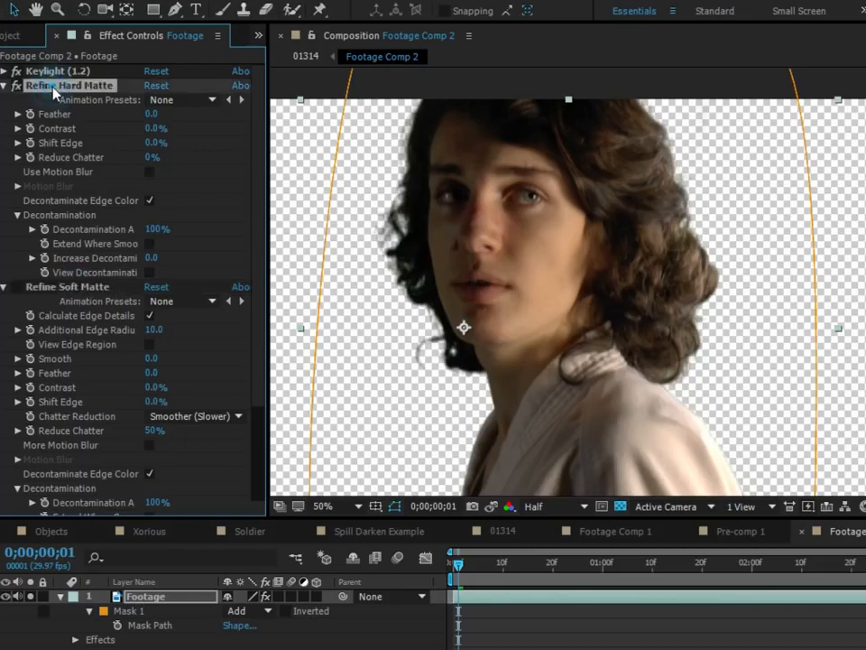
left_click(60, 287)
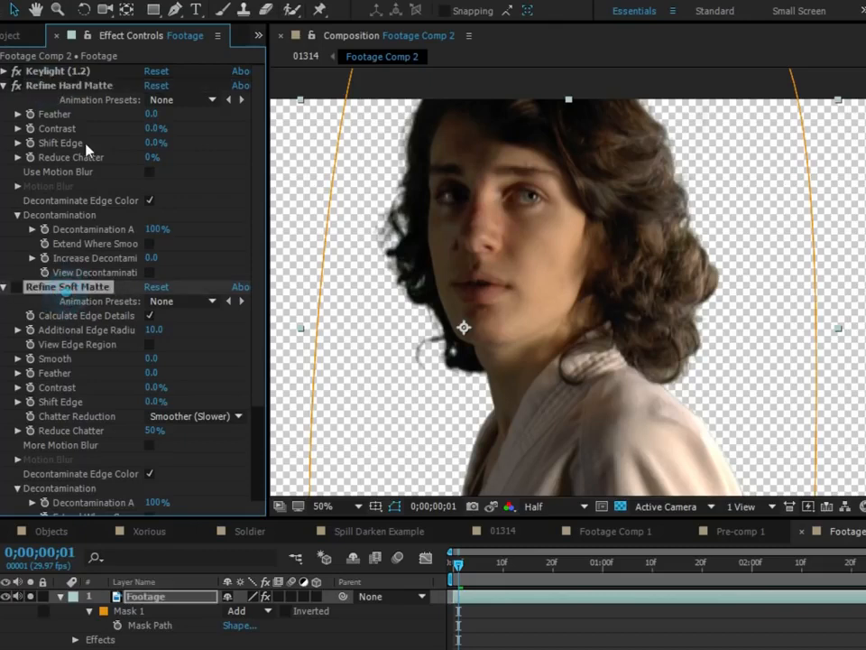
left_click(70, 87)
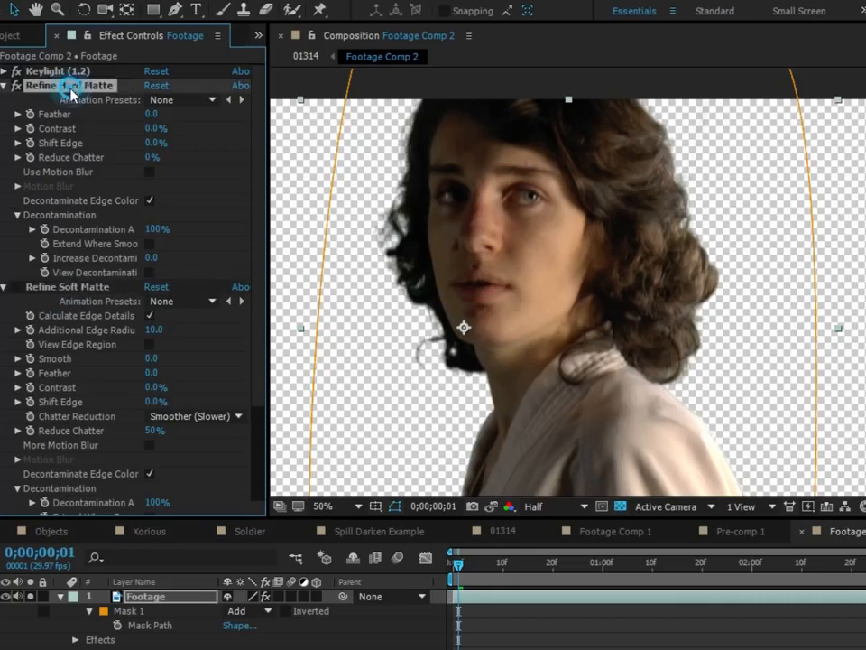
left_click(67, 287)
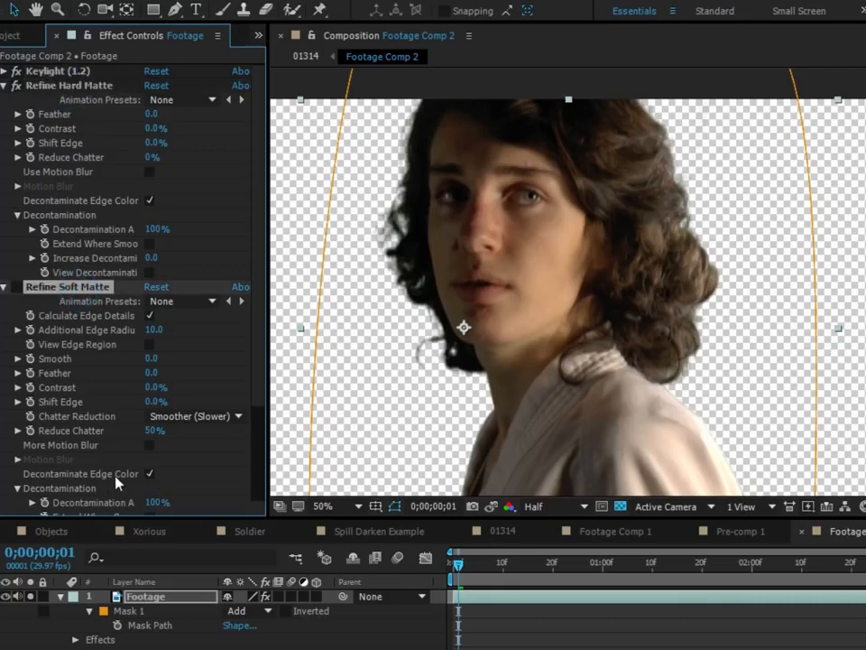
left_click(95, 197)
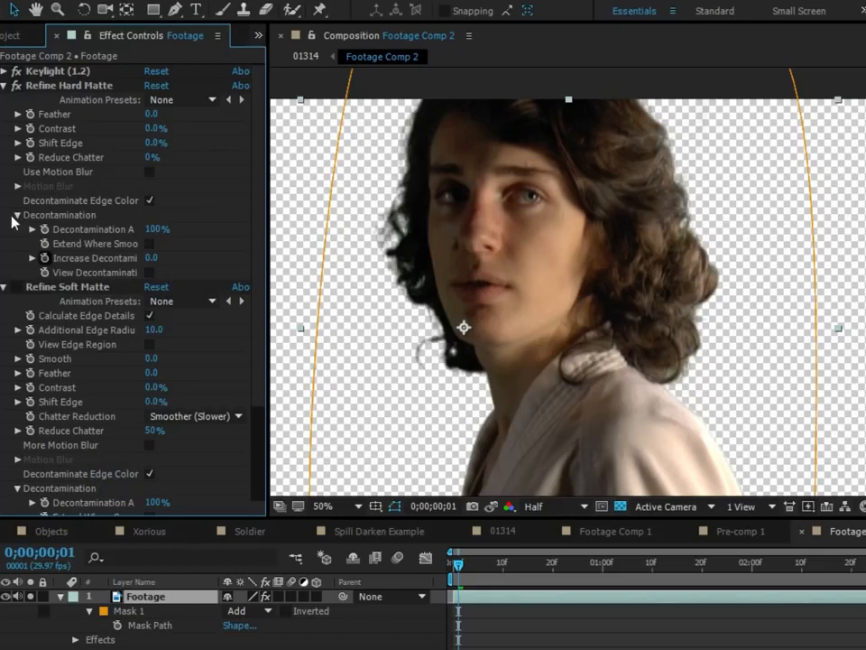
Step: Collapse the settings of Refine Hard Matte and Refine Soft Matte on the Footage layer
left_click(4, 85)
left_click(3, 100)
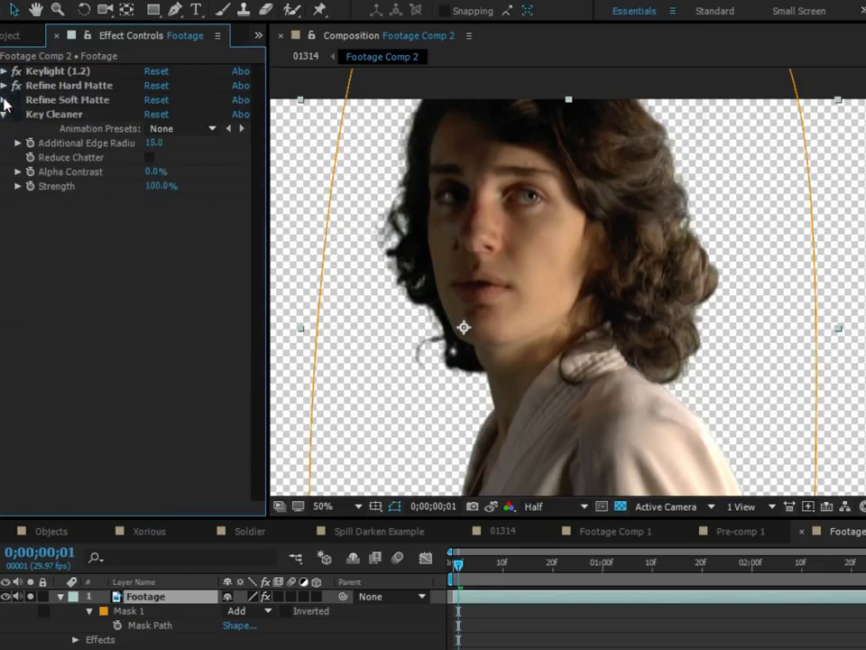
left_click(4, 71)
left_click(4, 70)
left_click(63, 200)
Step: Turn Key Cleaner on temporarily to inspect its effect on the hair edge at 200%, and turn it off again
left_click(17, 114)
scroll(436, 195, "up", 1)
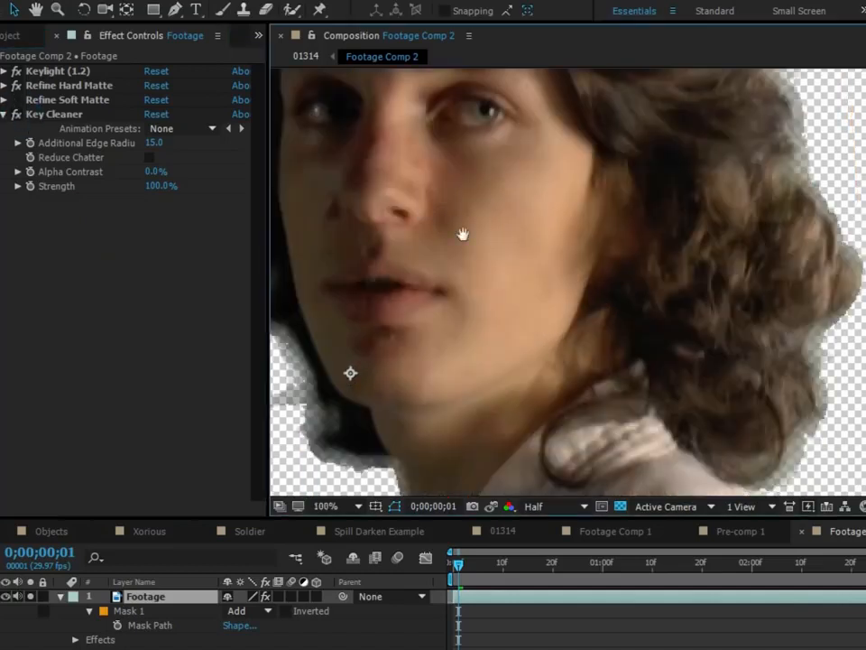
left_click_drag(428, 214, 764, 332)
scroll(685, 353, "up", 1)
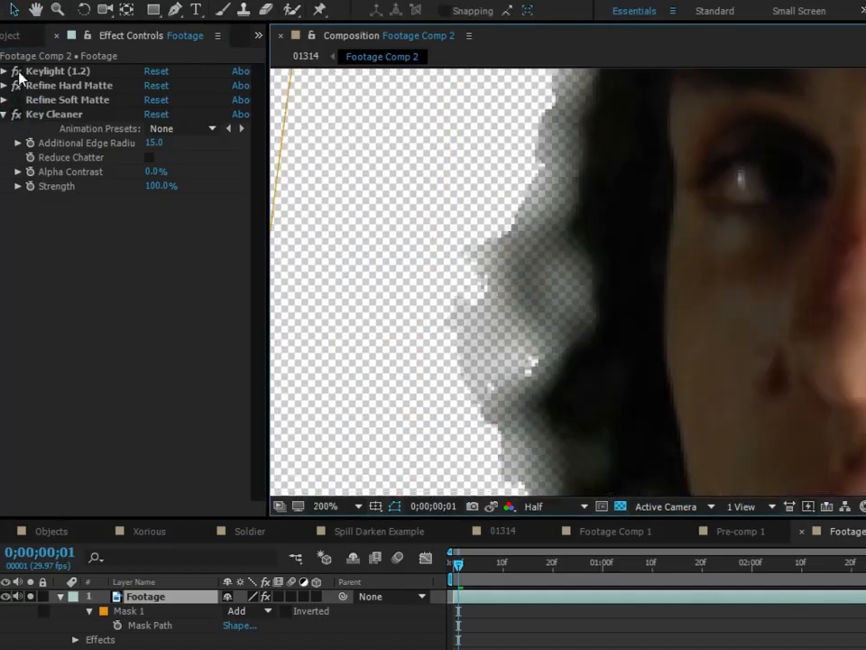
left_click(49, 116)
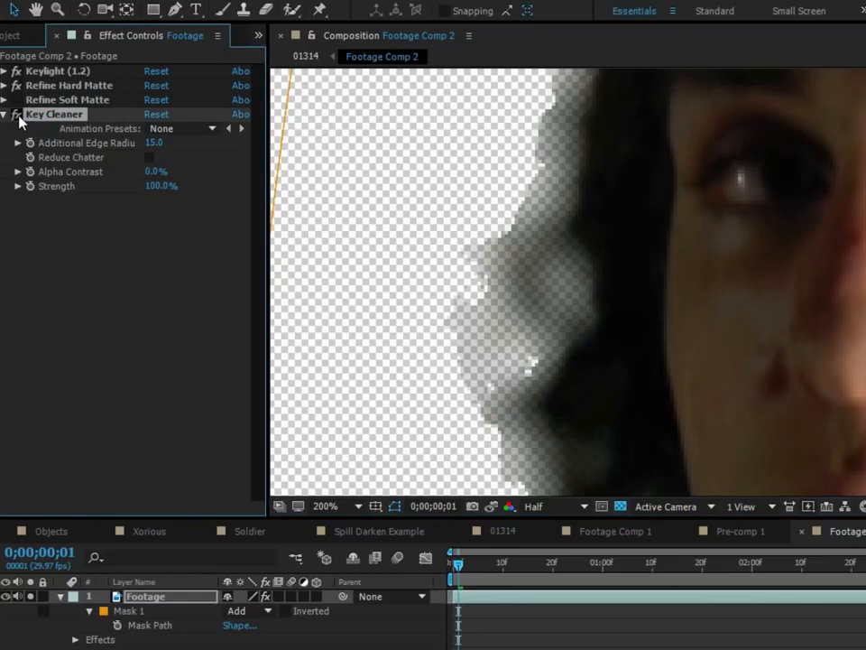
left_click(18, 116)
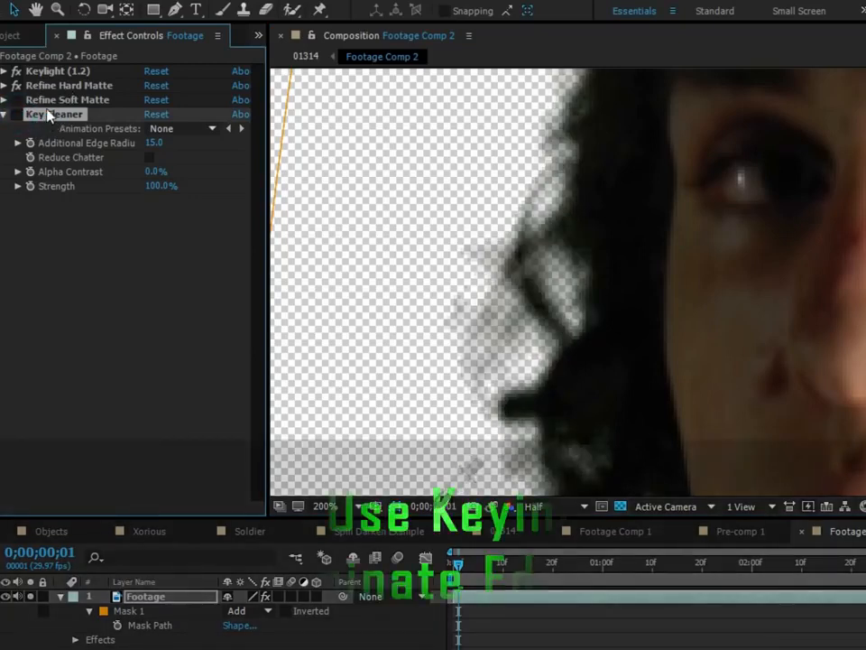
Step: Expand Refine Hard Matte's settings above the other matte effects and turn Key Cleaner back on
left_click(36, 86)
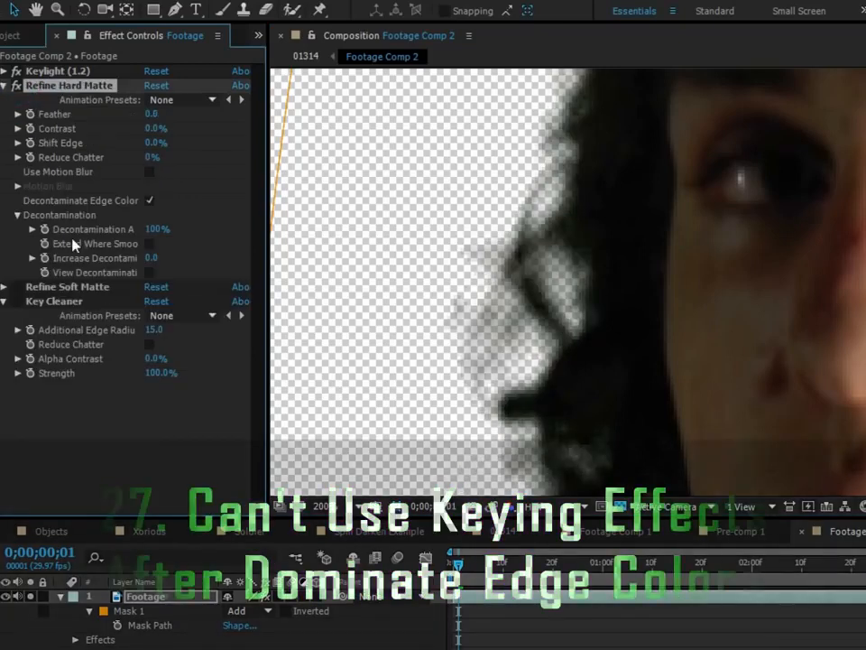
left_click(71, 85)
left_click(54, 286)
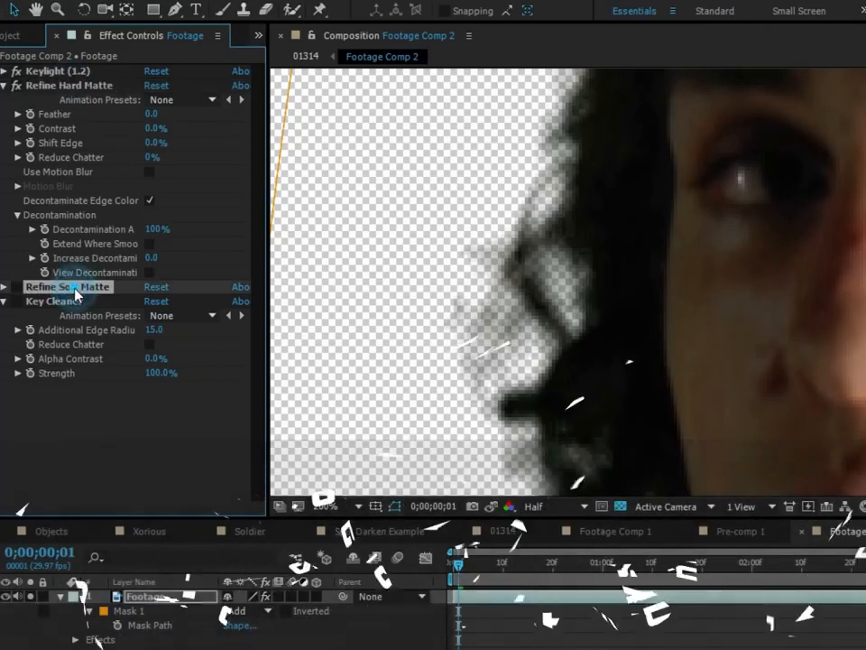
left_click(55, 301)
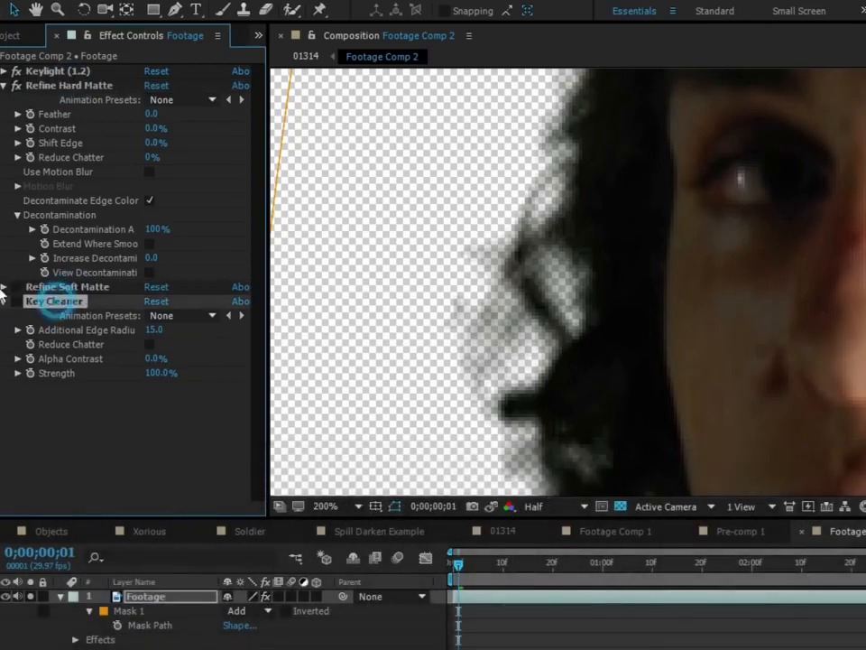
left_click(18, 301)
Step: Switch to the YouTube video page, write a public comment beginning "Hey, how do I add", and like the After Effects tutorial video
scroll(373, 229, "down", 3)
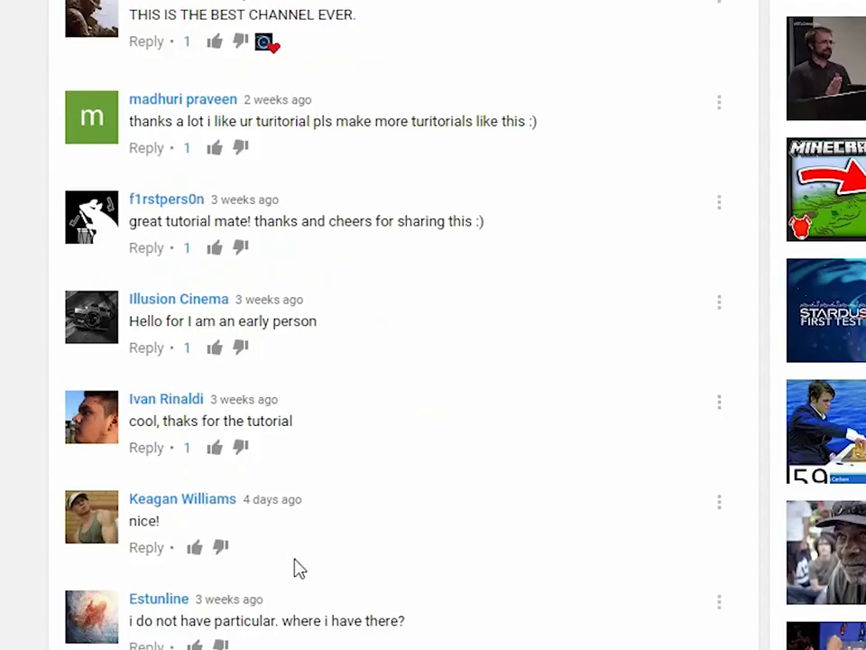
scroll(298, 569, "up", 10)
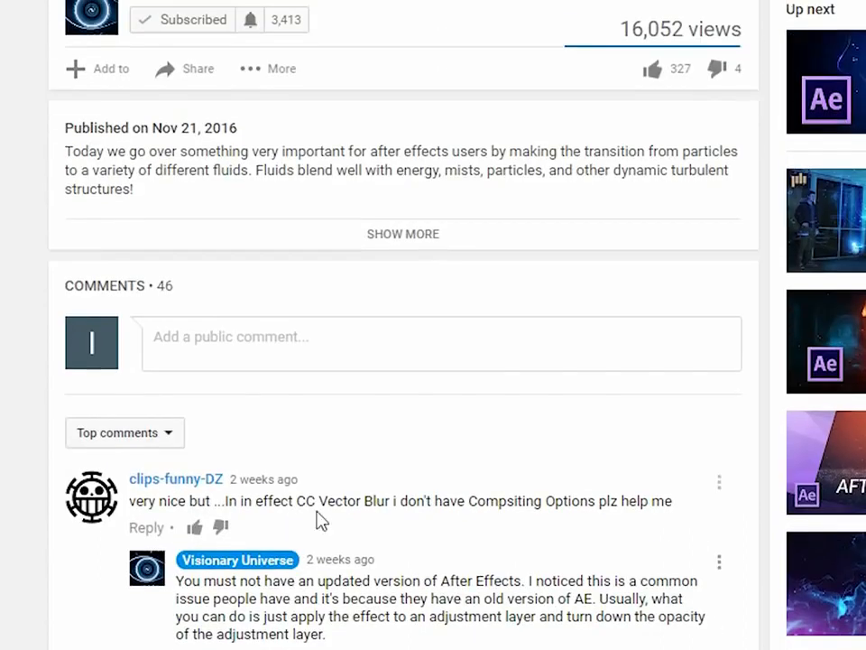
left_click(336, 331)
type("H")
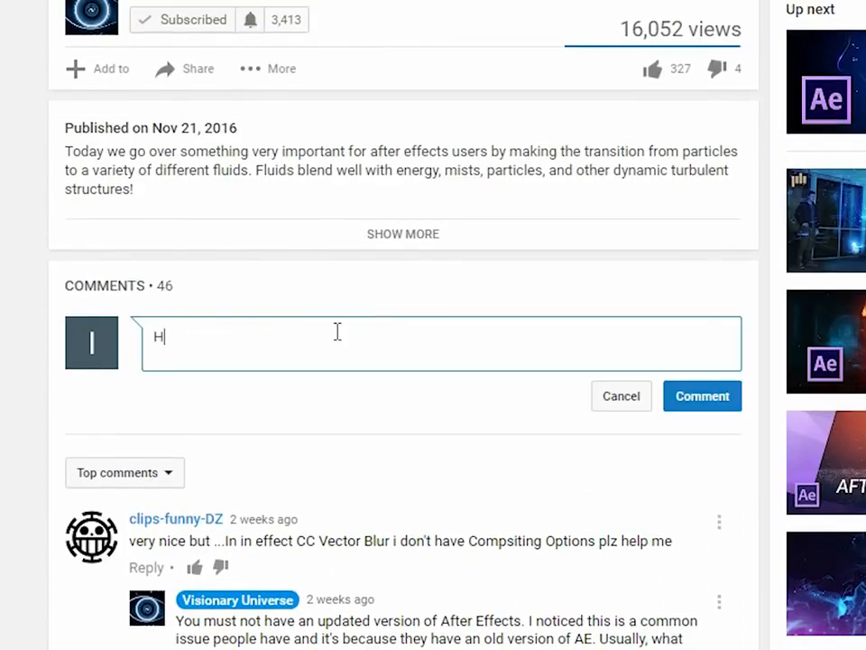
type("ey, how do I add th")
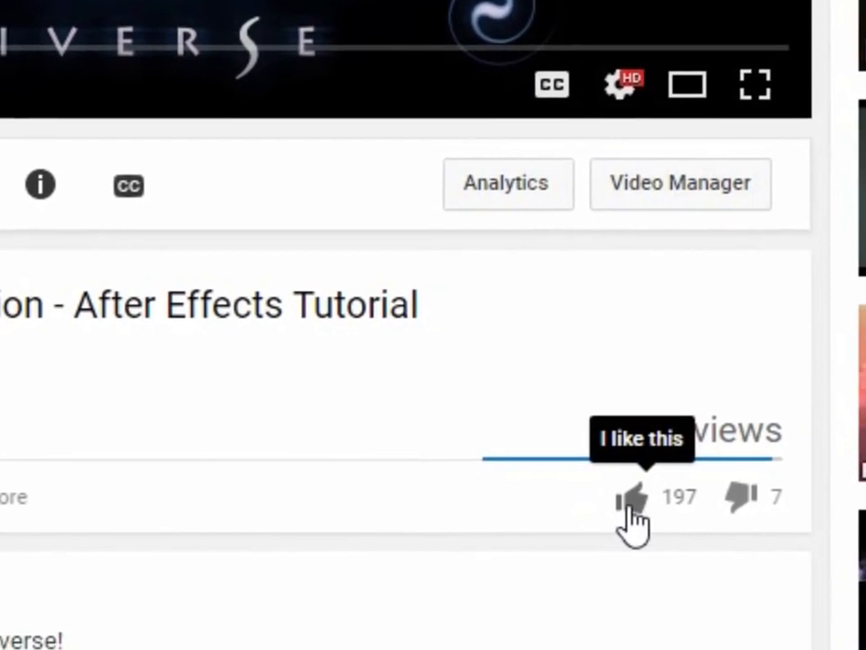
left_click(630, 502)
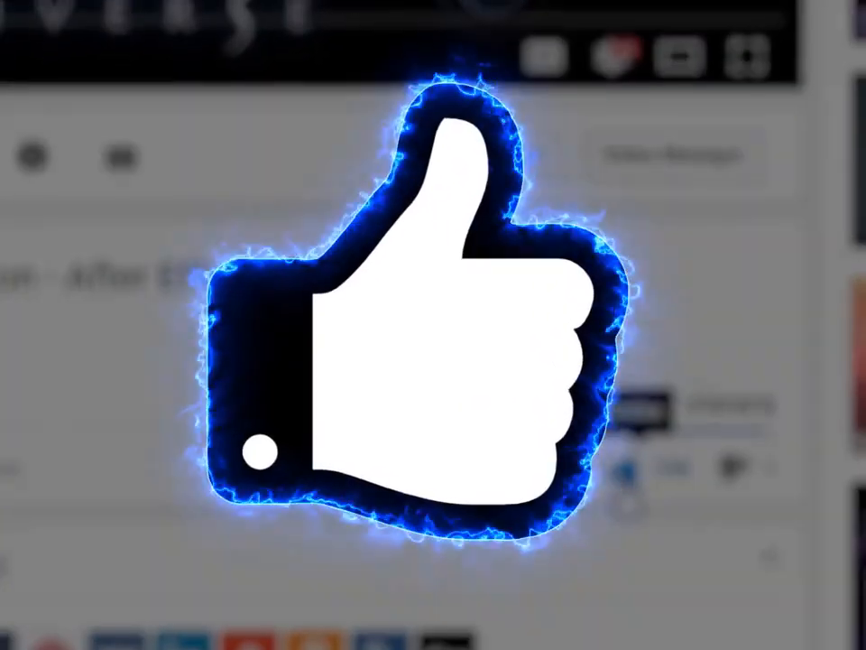